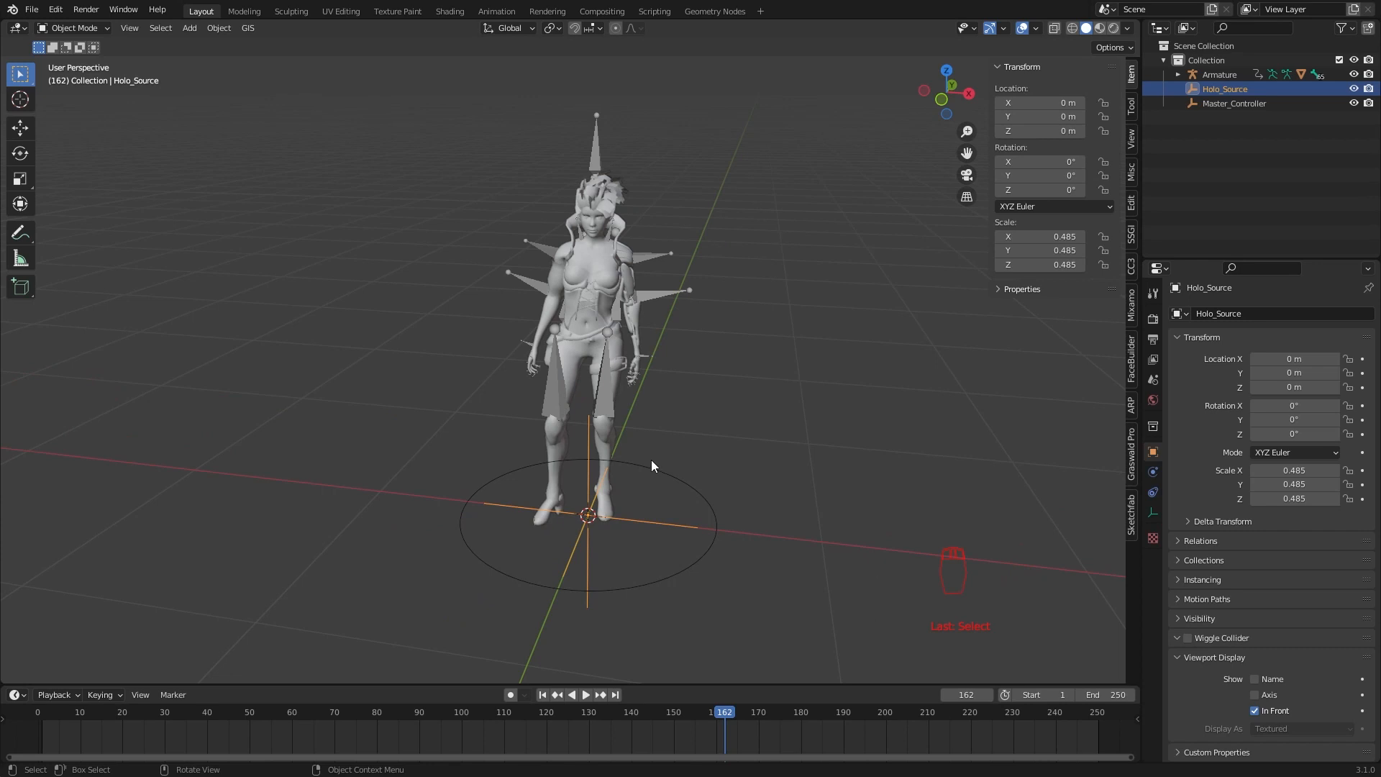
- Add a 2 m plane at the scene origin and rename it Holo
middle_drag(650, 459, 663, 429)
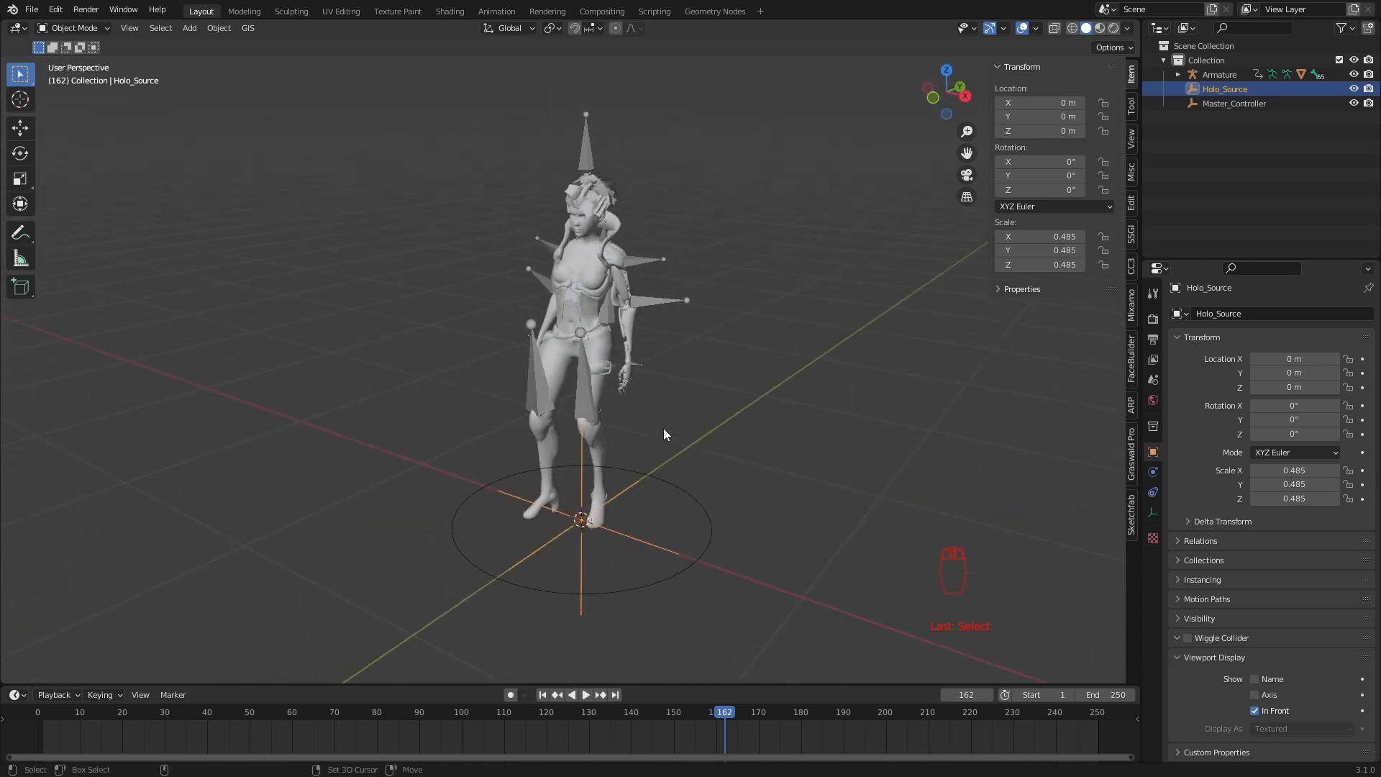
key(shift+a)
mouse_move(653, 287)
click(730, 285)
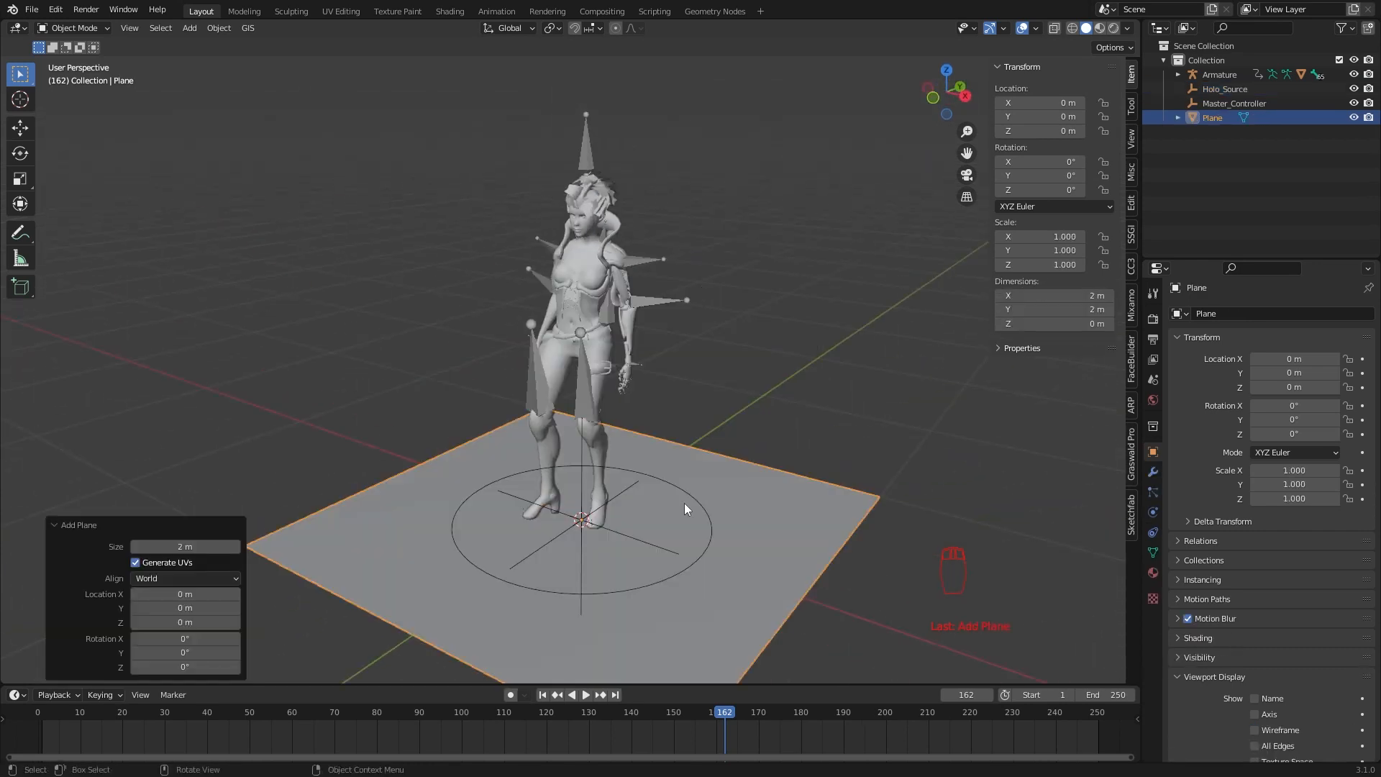
key(F2)
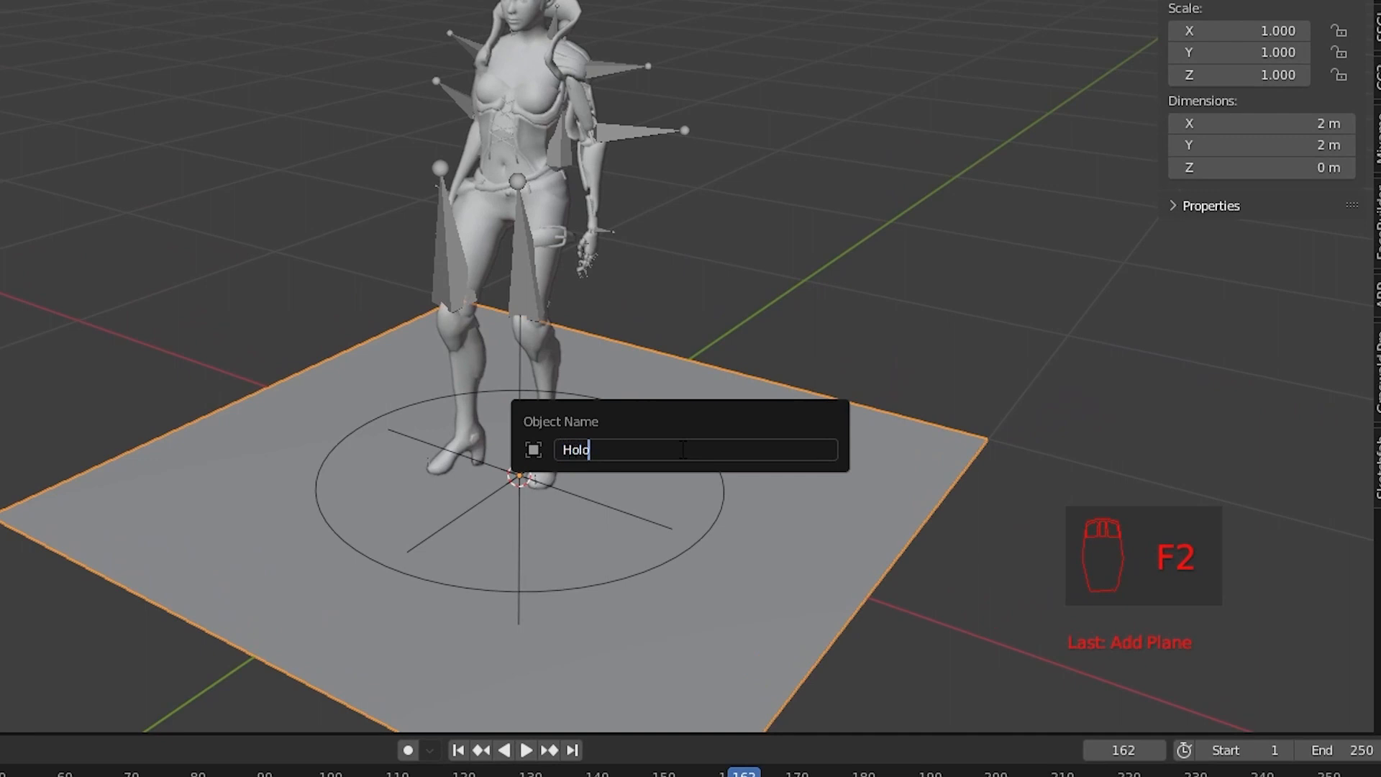
key(Return)
- Parent all other objects to the Master_Controller circle using Object (Keep Transform)
key(a)
shift+click(712, 526)
key(ctrl+p)
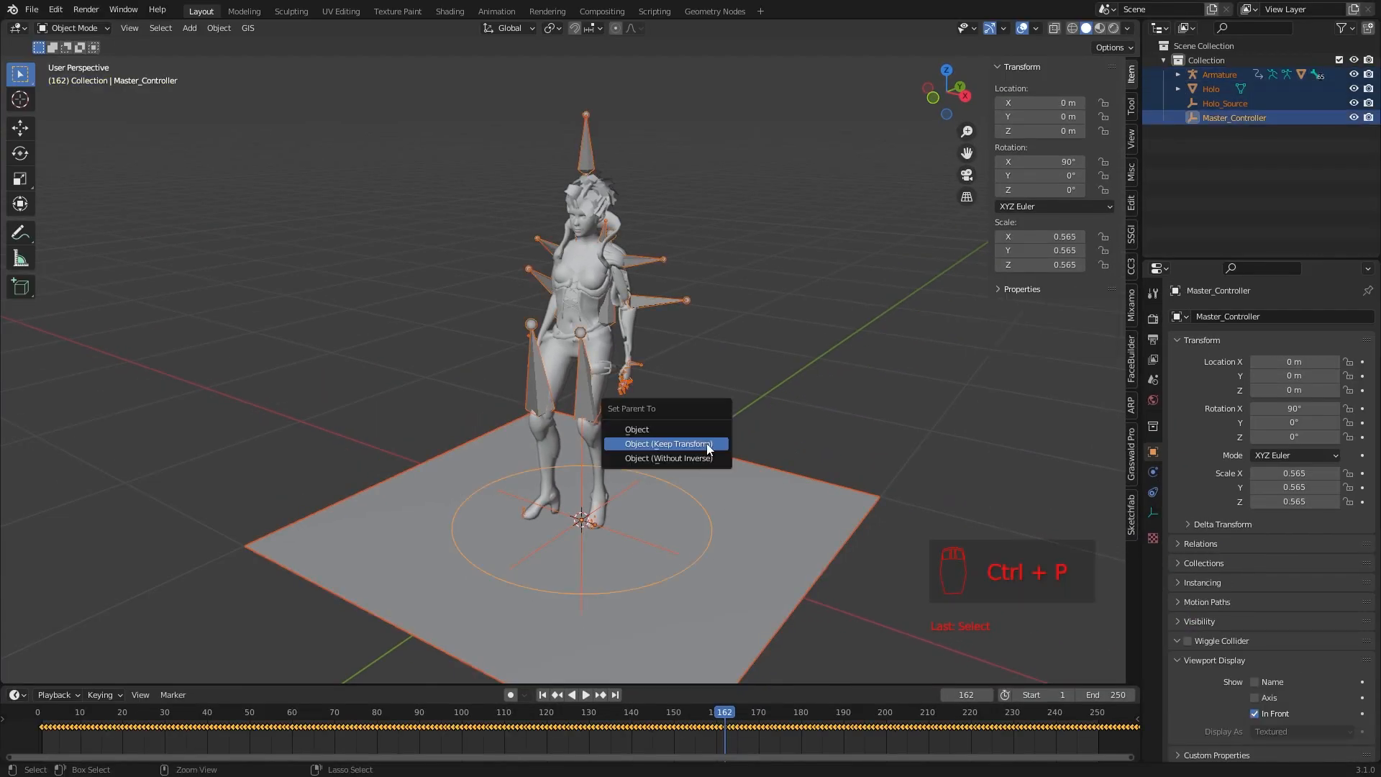
click(700, 449)
- Try moving the Master_Controller on its own to test that its children follow, and cancel the move
click(698, 570)
key(g)
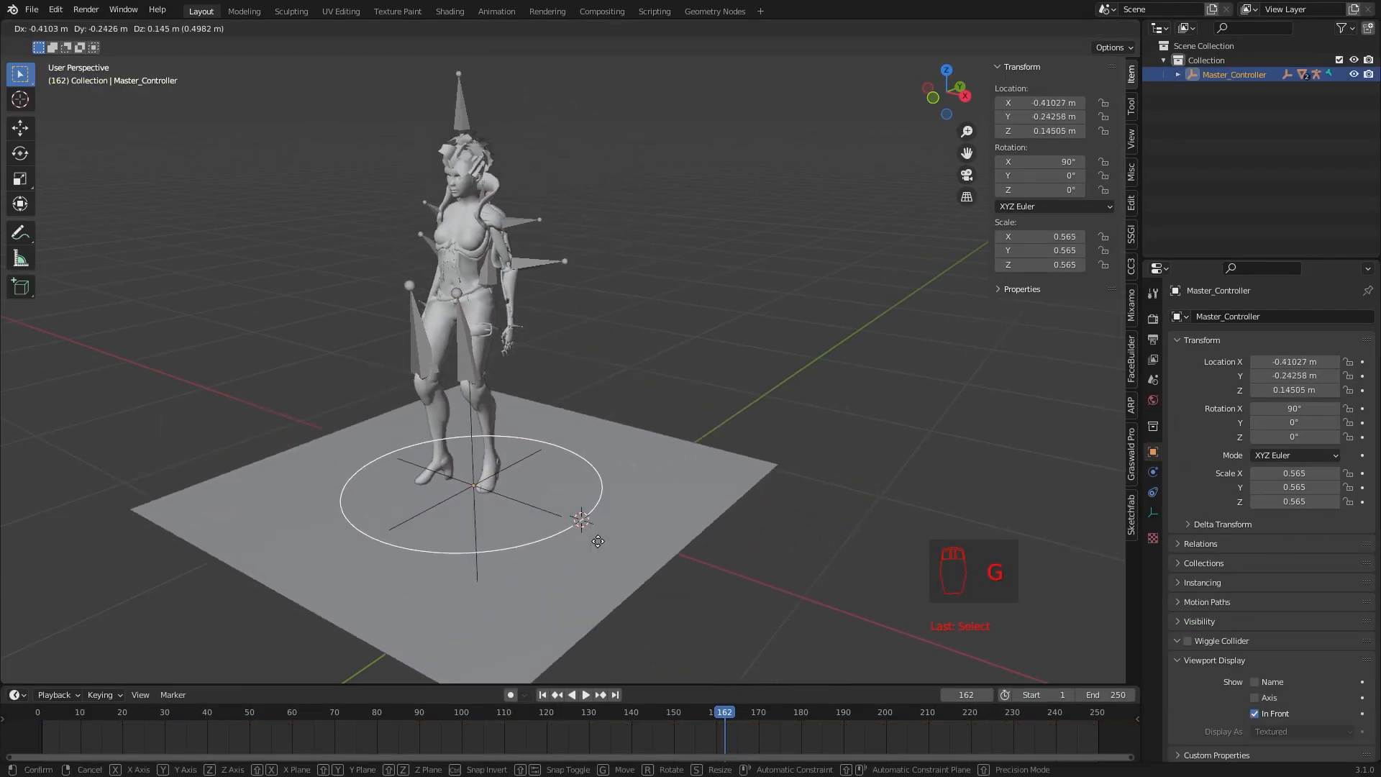
right_click(707, 511)
- Move the Armature together with its child Mdea_mesh into a new collection named Obj
click(579, 392)
alt+drag(580, 392, 625, 397)
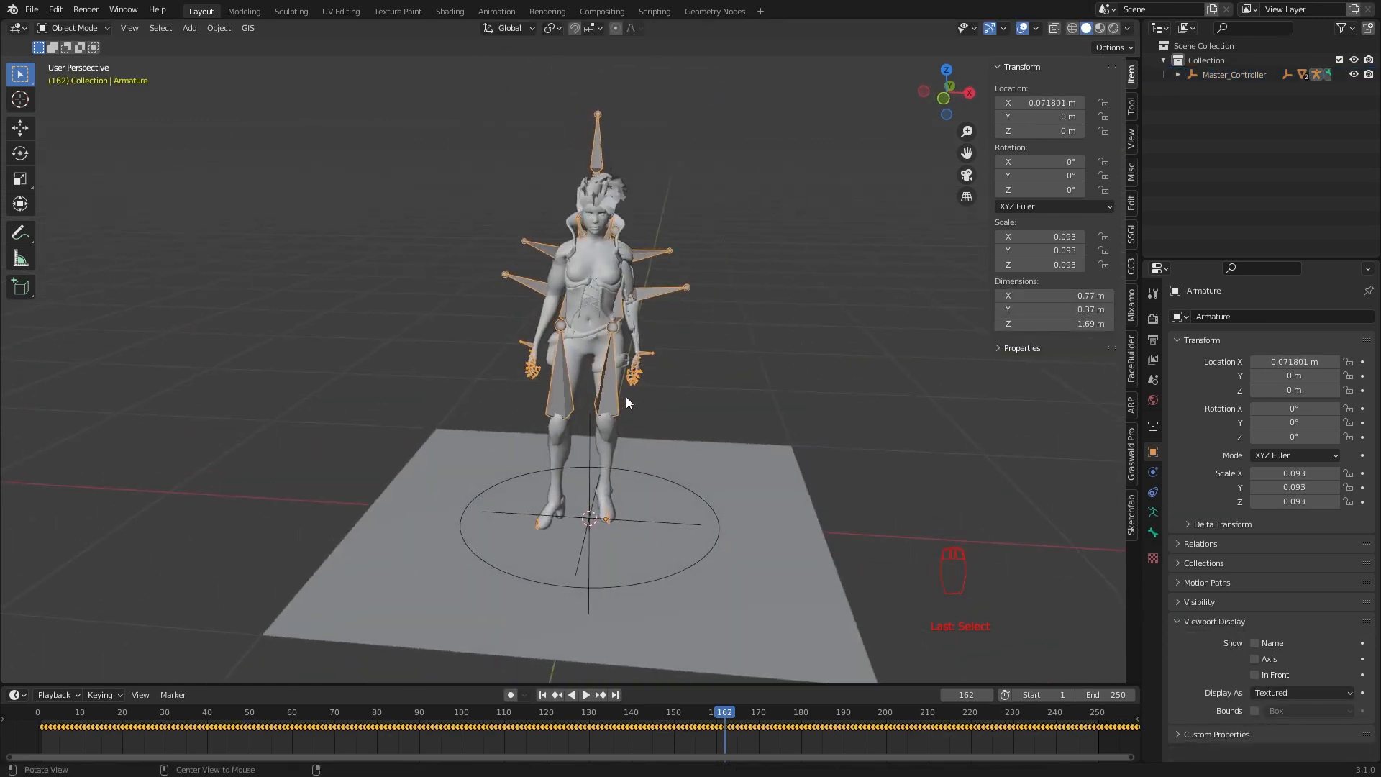
click(1178, 75)
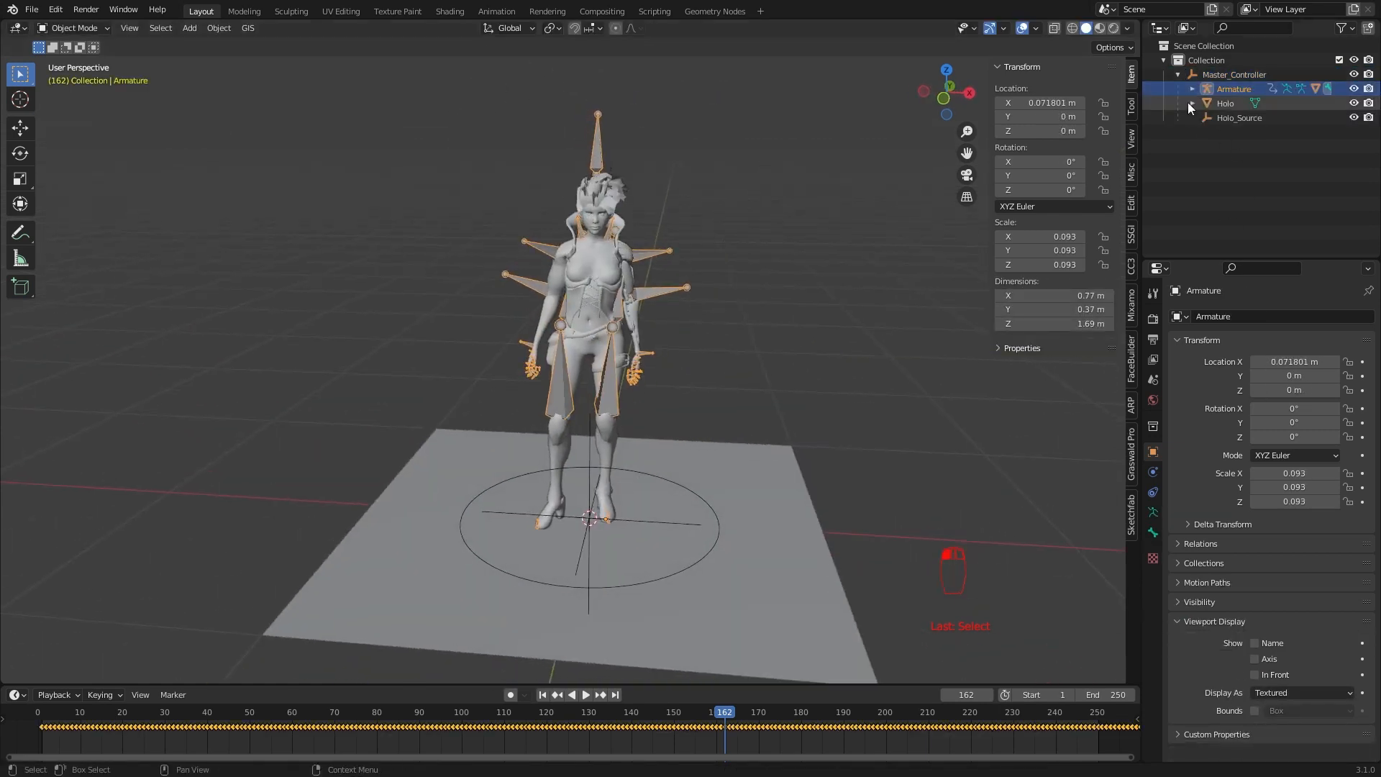
click(1192, 89)
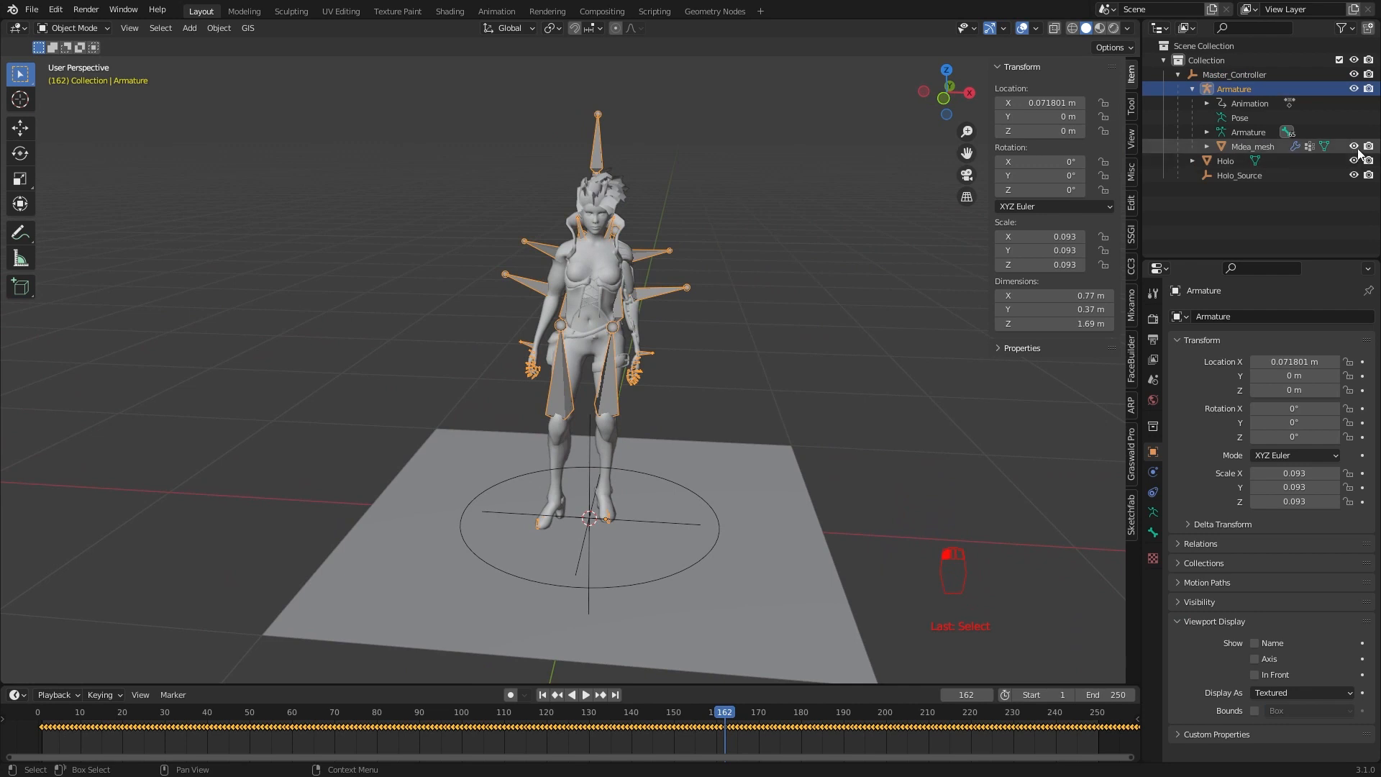
click(598, 188)
key(m)
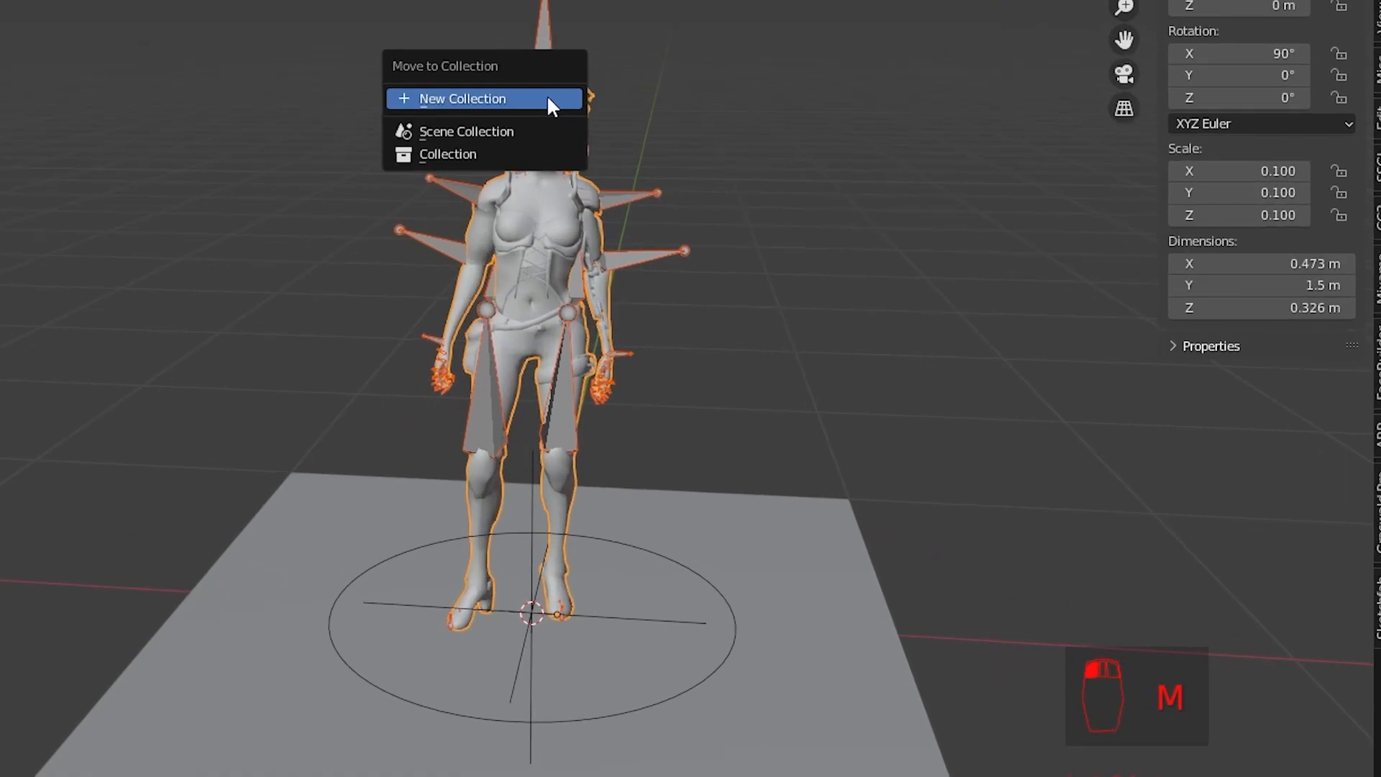
click(549, 99)
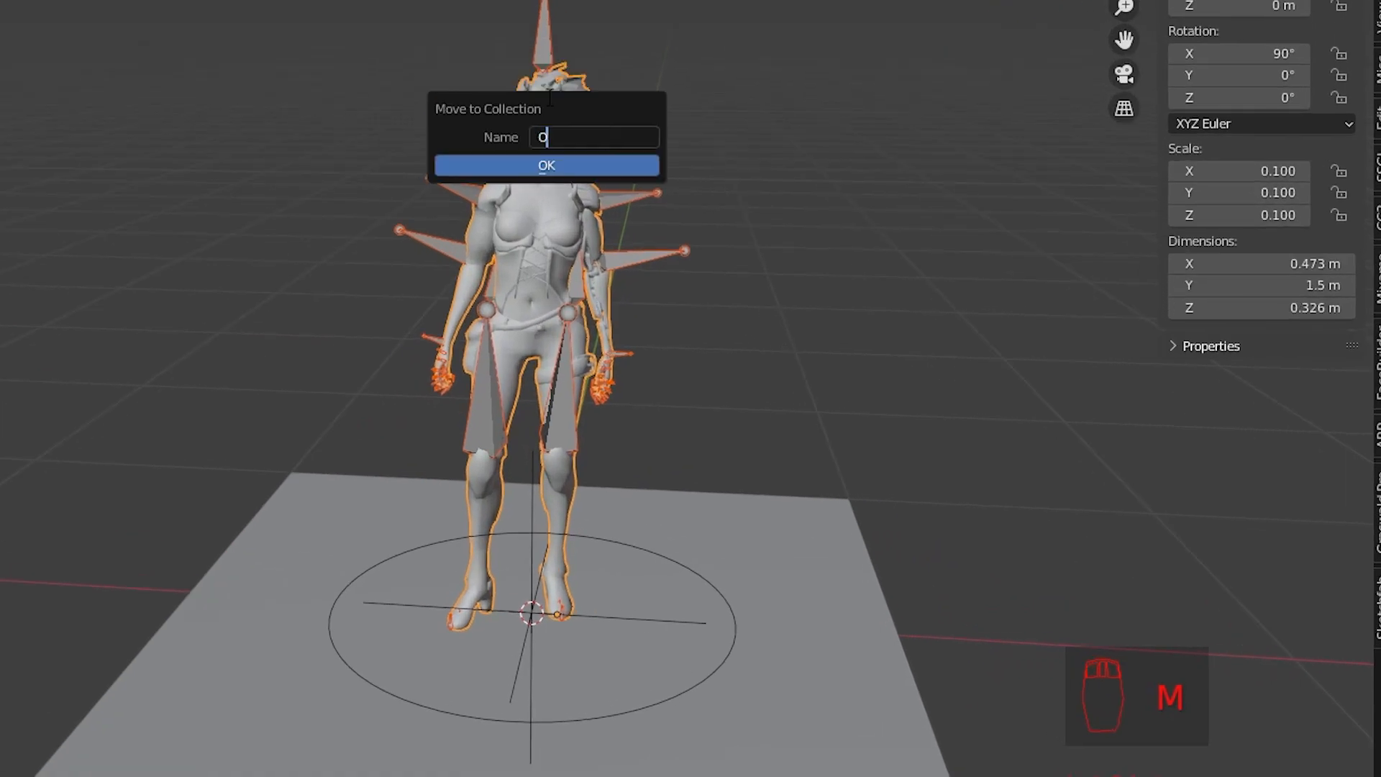
key(Return)
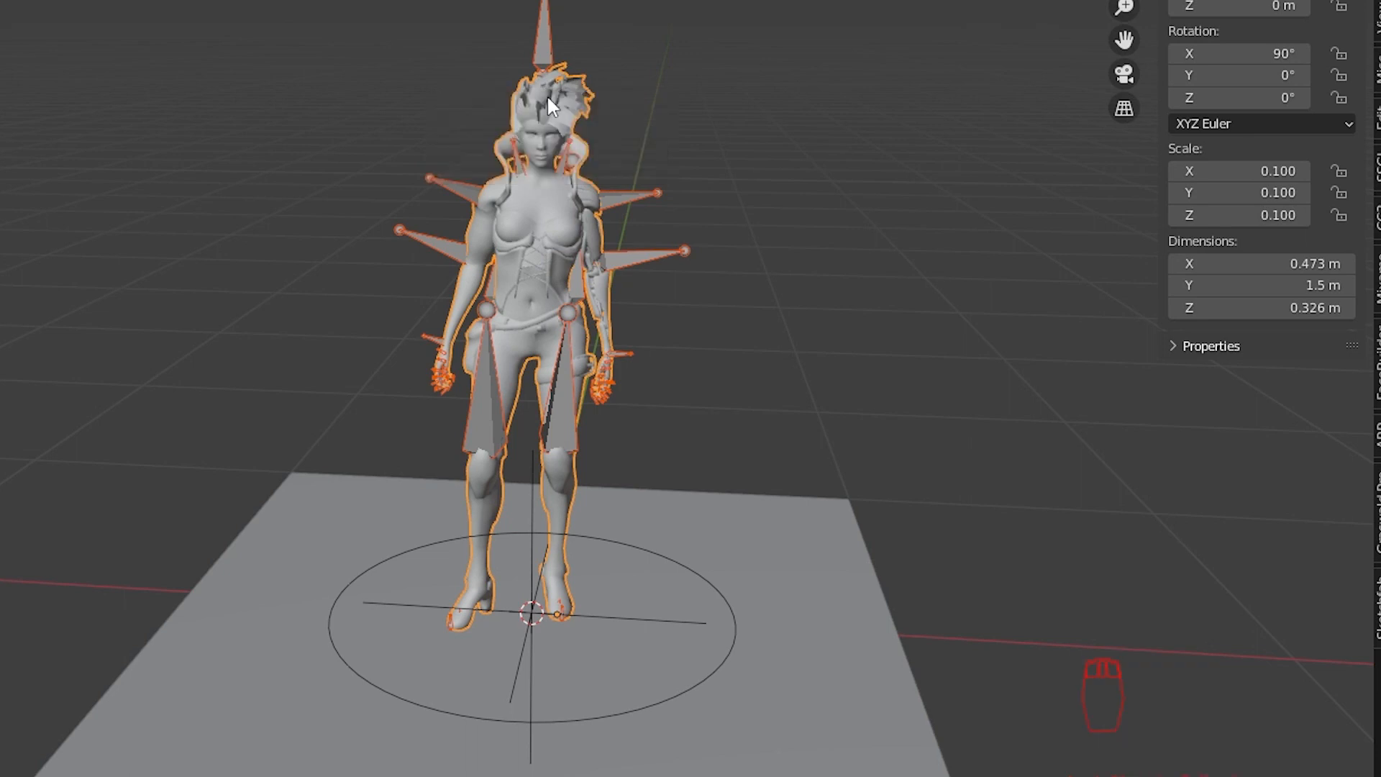
- Show the Disable in Viewports toggle in the outliner and hide the Obj collection from viewports and renders
click(1219, 146)
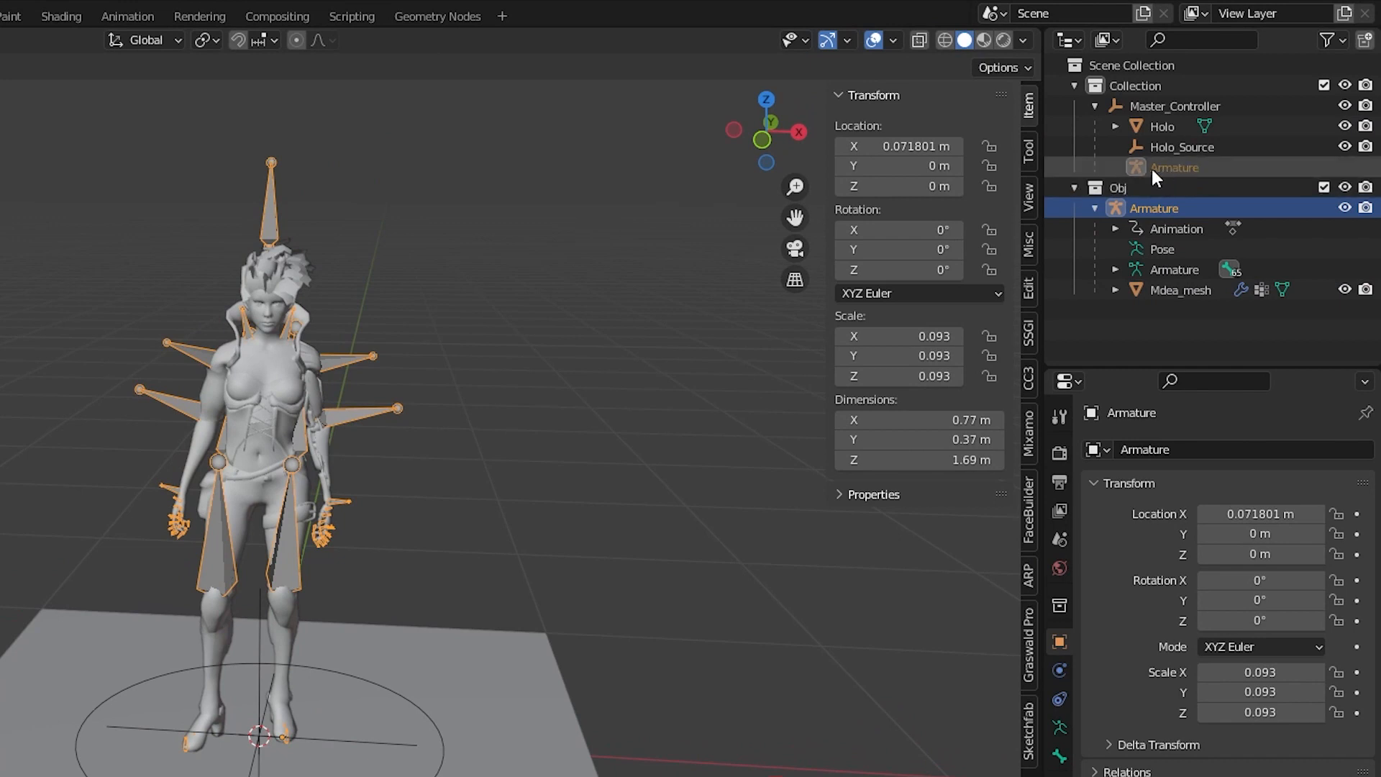
click(1074, 187)
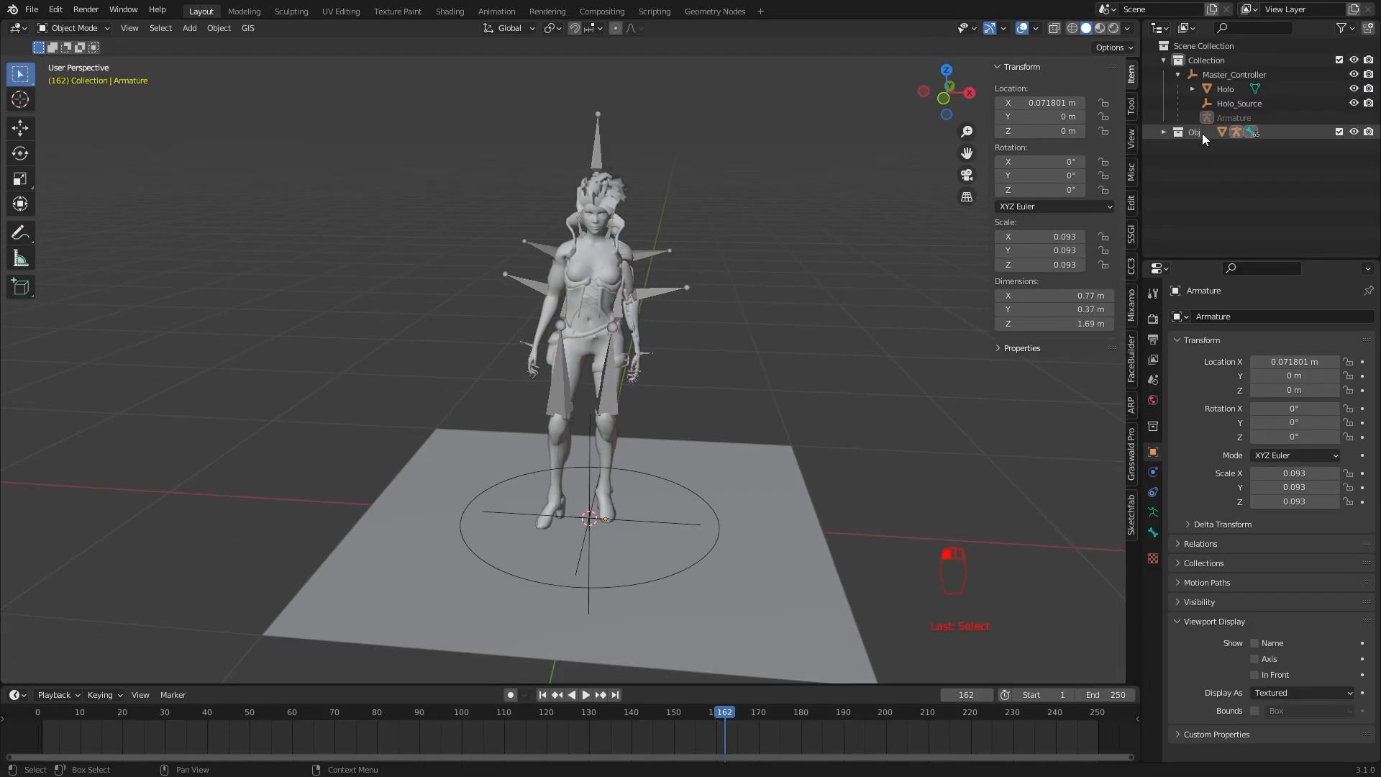
click(1326, 40)
click(1288, 65)
click(1353, 132)
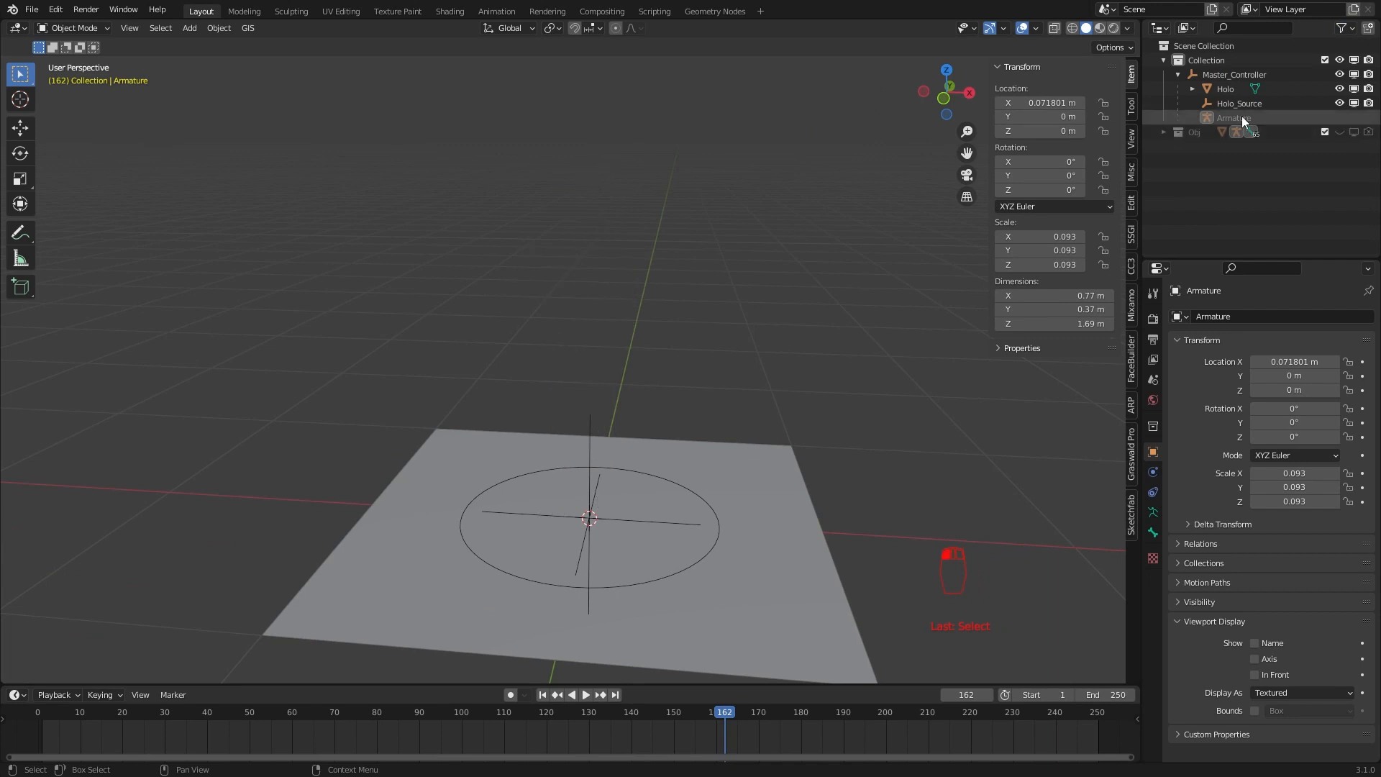
- Select the Holo plane, open the Geometry Nodes workspace and turn the large viewport into a Geometry Node Editor
click(739, 476)
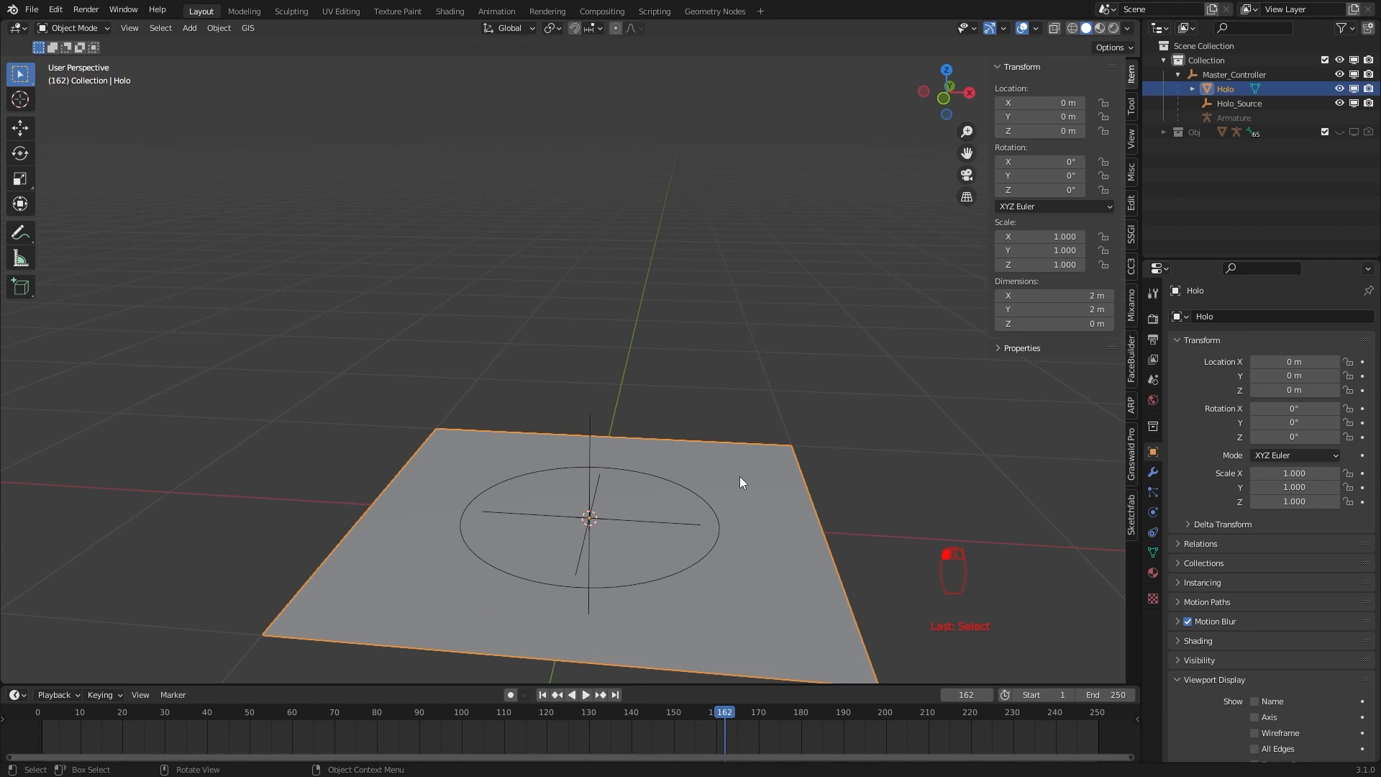
click(695, 11)
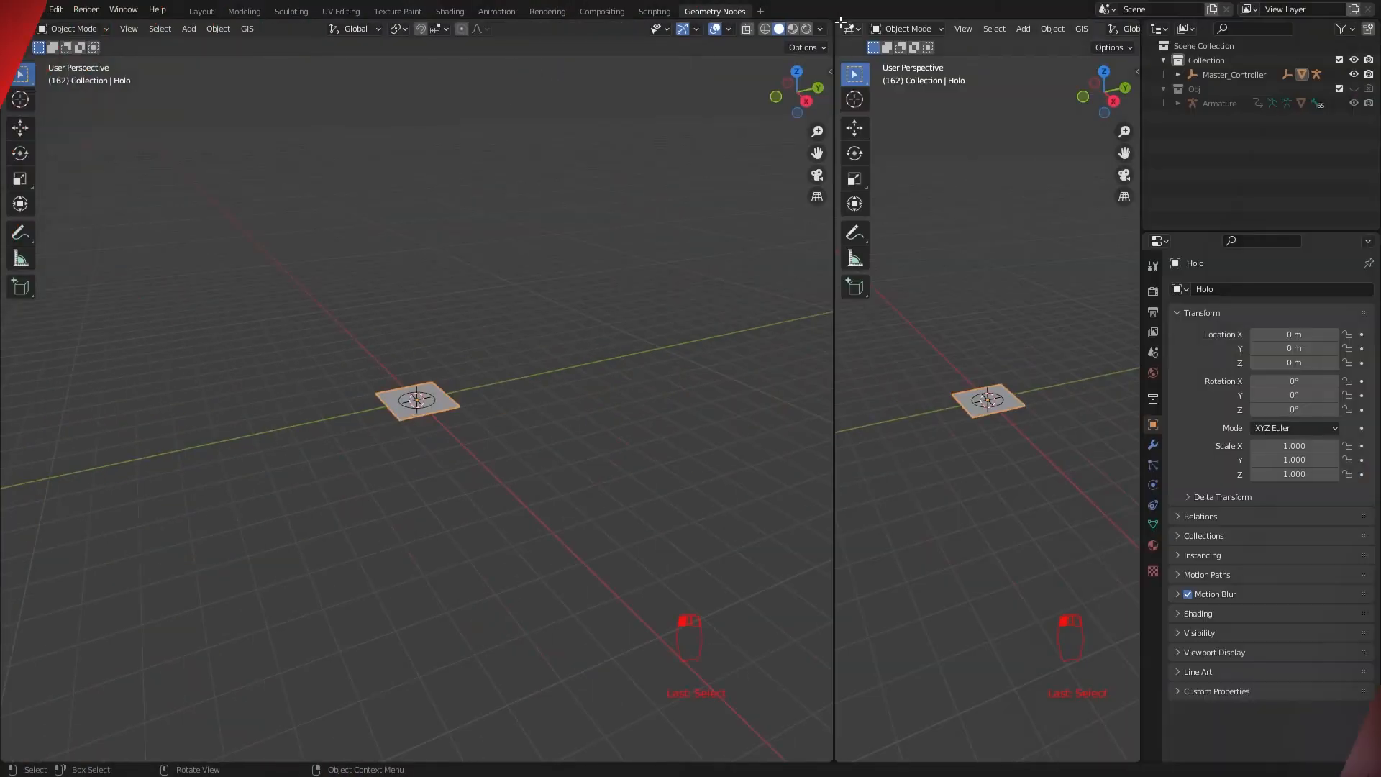
click(17, 29)
click(70, 148)
- Split the small 3D viewport, make its upper part a Spreadsheet and widen that column
drag(838, 23, 840, 255)
click(849, 28)
click(782, 131)
drag(1141, 288, 1162, 288)
- Split a thin strip off below the node editor and turn it into a Timeline
drag(825, 758, 824, 697)
click(17, 707)
click(198, 580)
scroll(915, 528, up, 5)
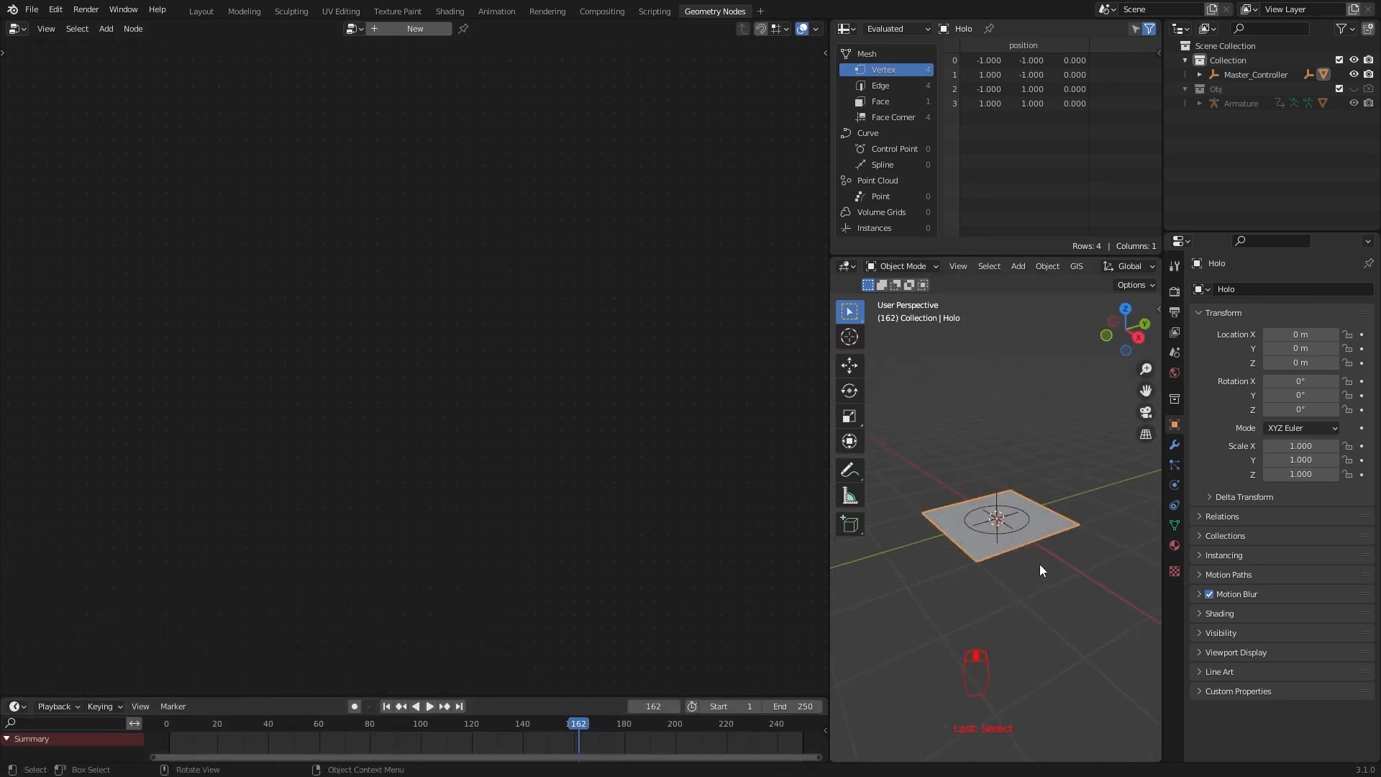
- Create a geometry node tree named Holo on the plane, spread its two group nodes apart and cut their link
click(389, 29)
double_click(389, 30)
text(Holo)
drag(593, 390, 670, 295)
drag(201, 393, 90, 268)
ctrl+right_drag(194, 209, 189, 396)
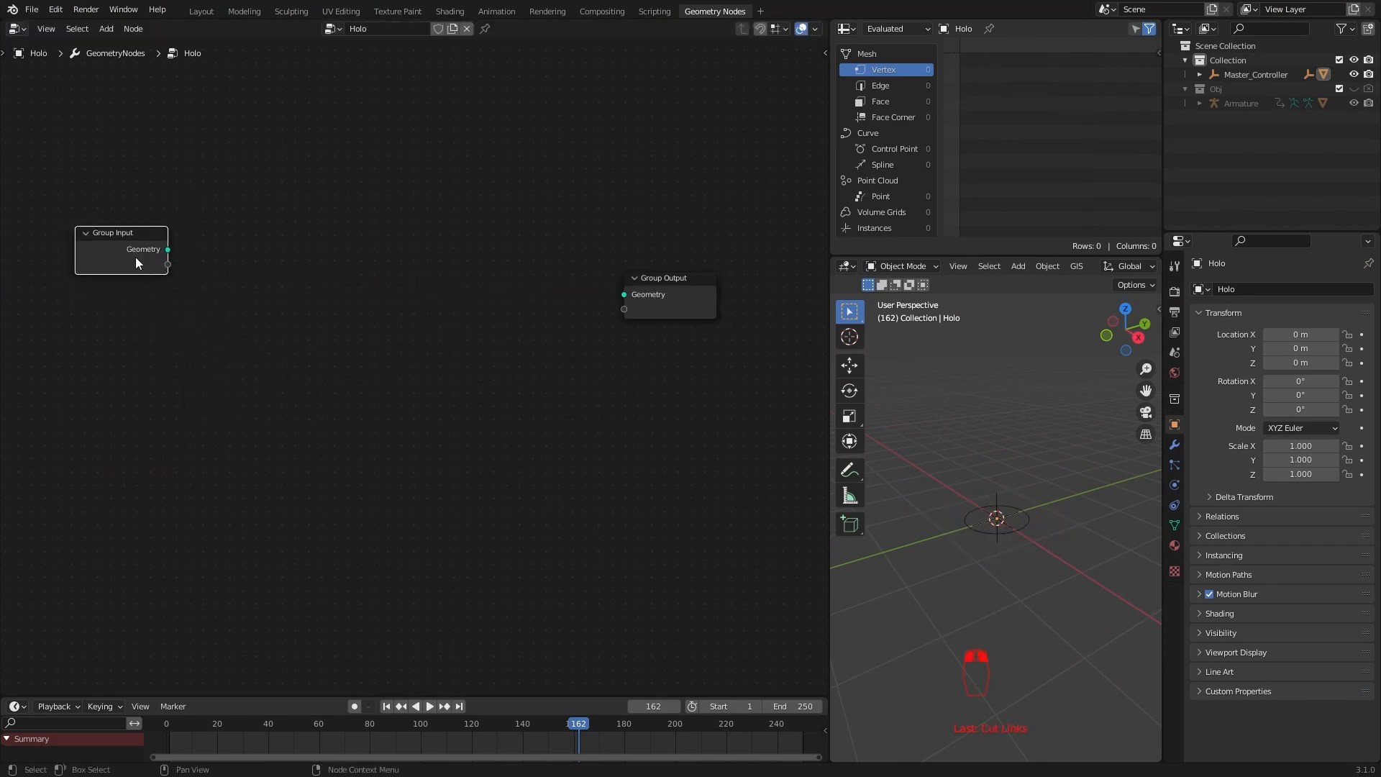
- Add an Object Info node for Mdea_mesh, set it to Relative and connect its Geometry to the Group Output
drag(1260, 160, 105, 376)
click(120, 378)
click(148, 428)
drag(162, 409, 660, 274)
key(KP_Decimal)
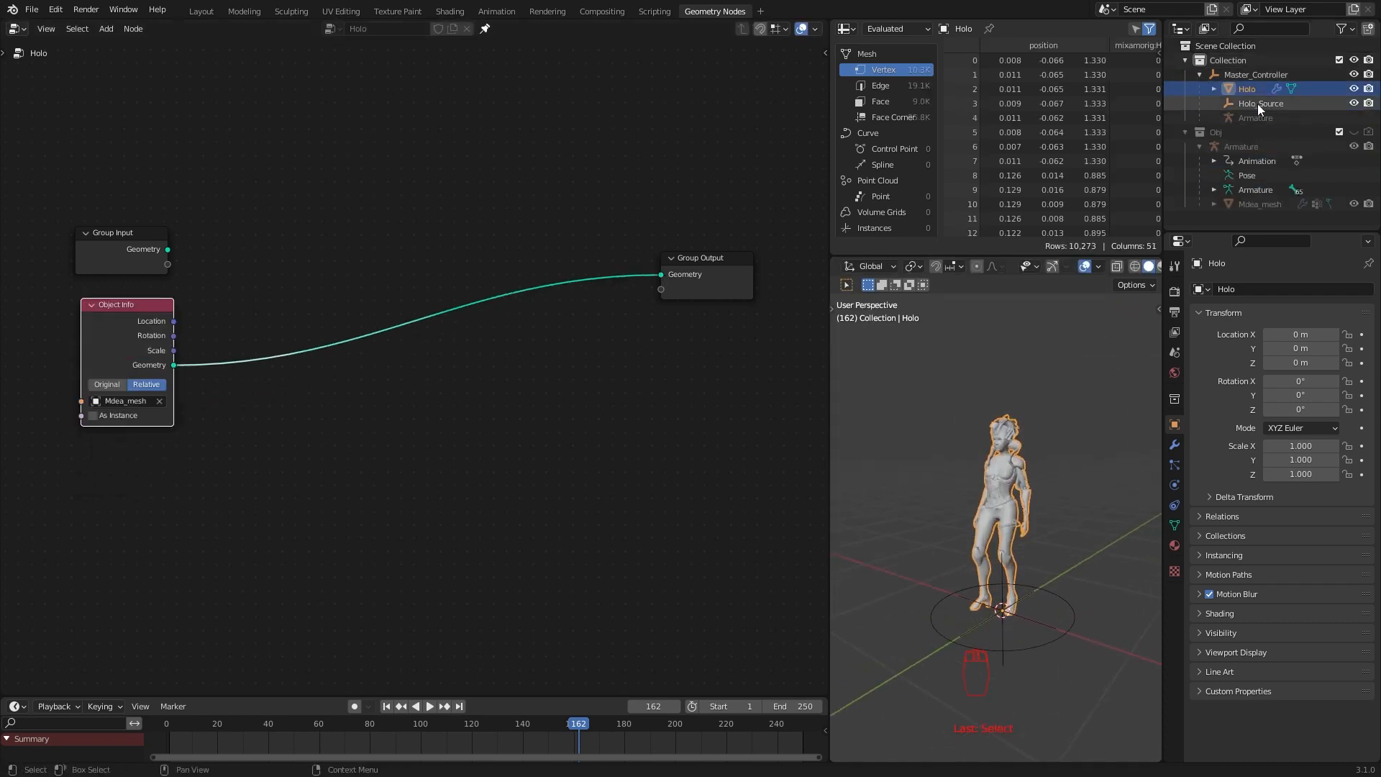
- Add an Object Info node for Holo_Source set to Relative and arrange it below the Mdea_mesh node
drag(1257, 104, 125, 499)
mouse_move(113, 342)
mouse_down()
mouse_move(194, 308)
mouse_move(108, 351)
mouse_up()
drag(115, 249, 146, 100)
drag(113, 343, 108, 247)
drag(124, 511, 107, 487)
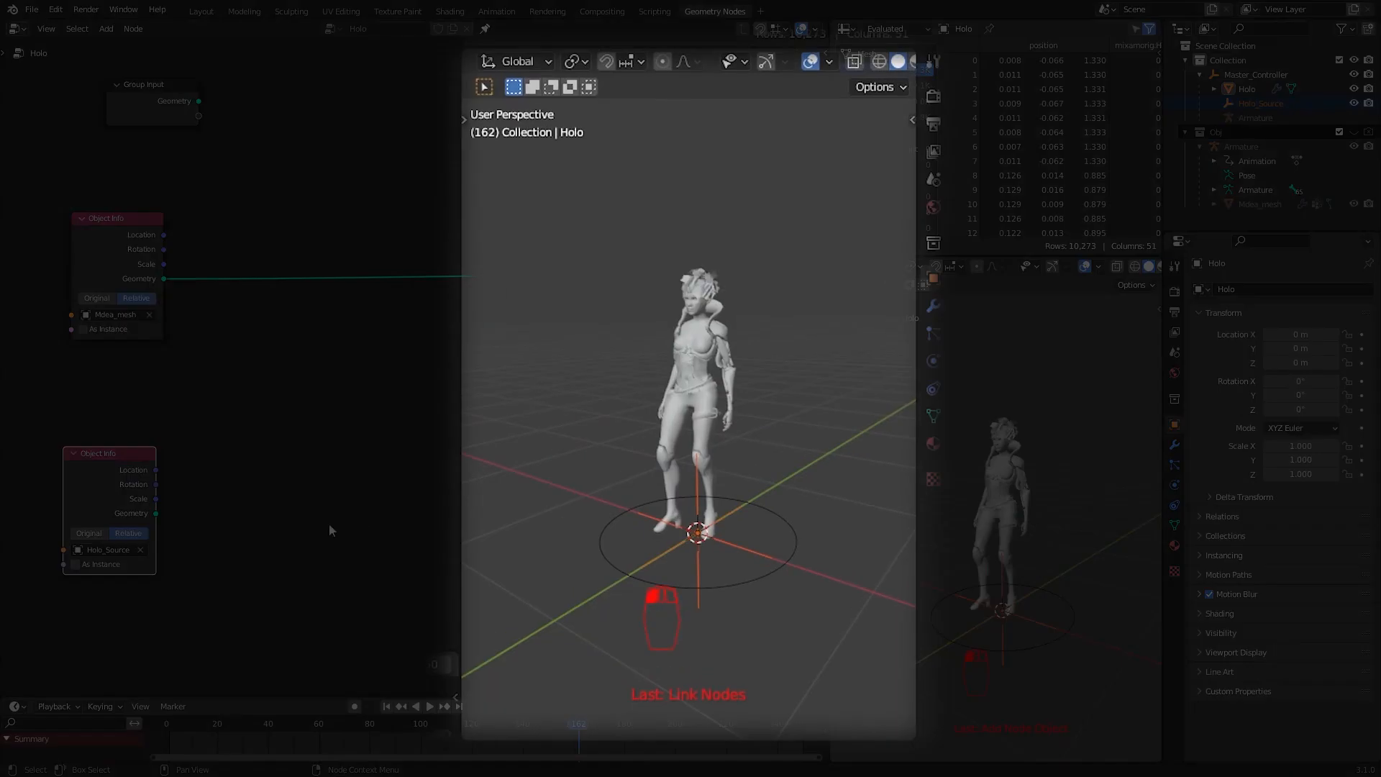
mouse_move(97, 492)
mouse_down()
mouse_move(96, 468)
mouse_move(93, 507)
mouse_up()
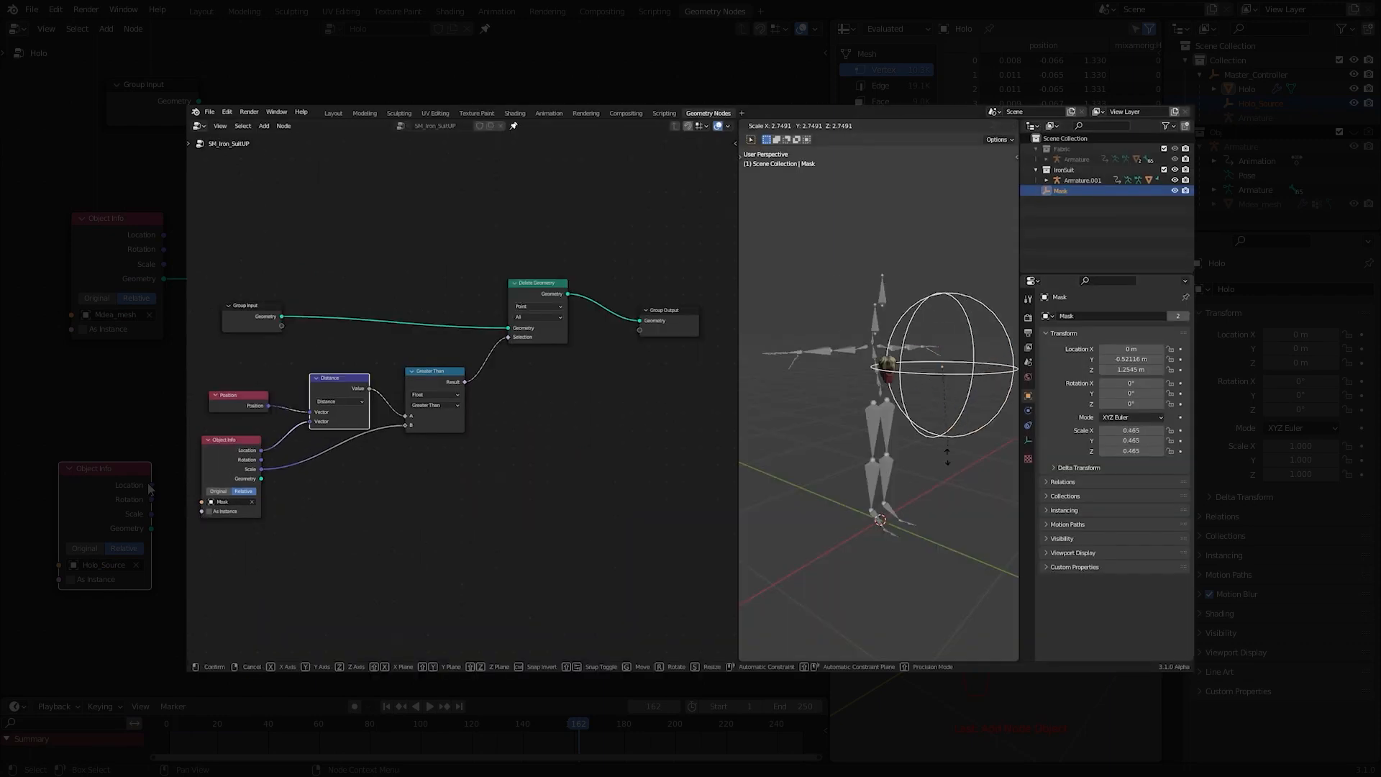
- Add a Position node just above the Holo_Source Object Info node
key(shift+a)
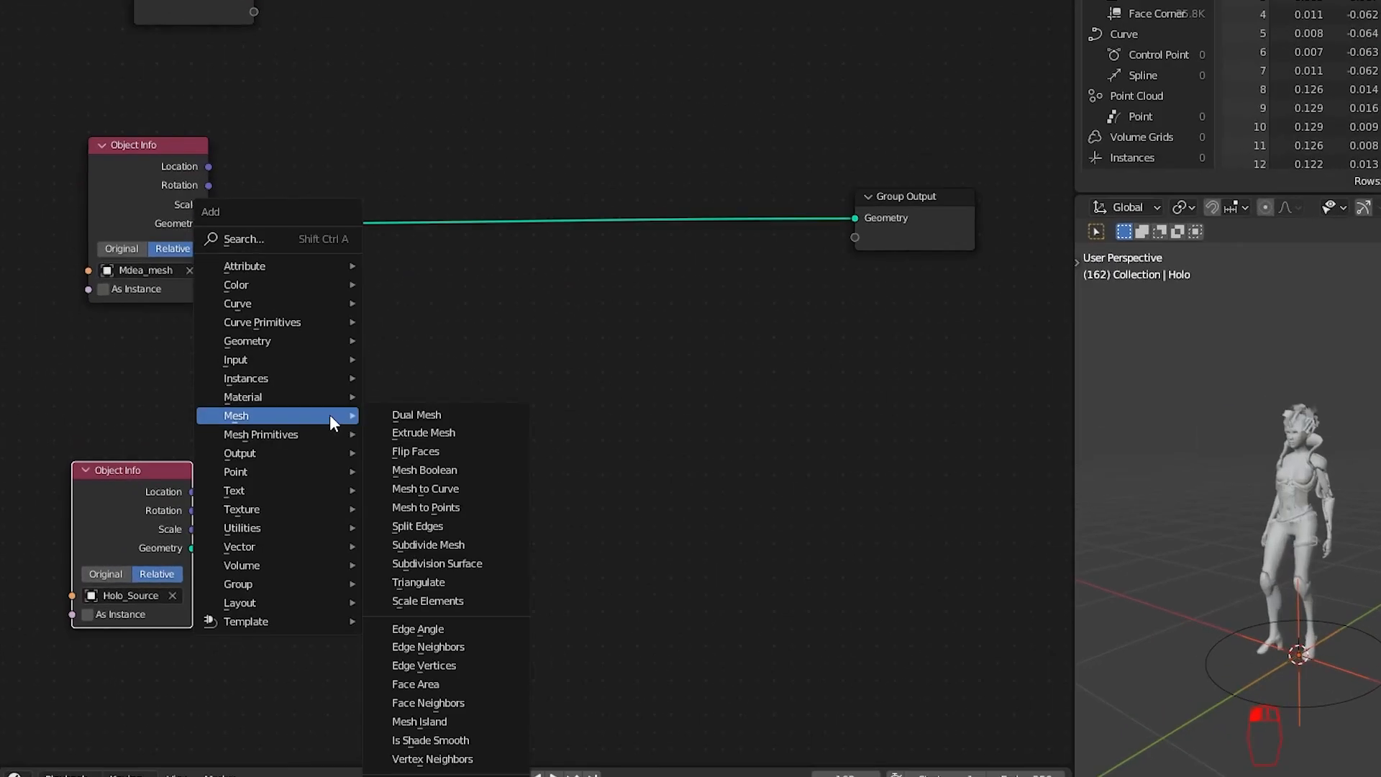
mouse_move(244, 384)
click(446, 609)
click(112, 425)
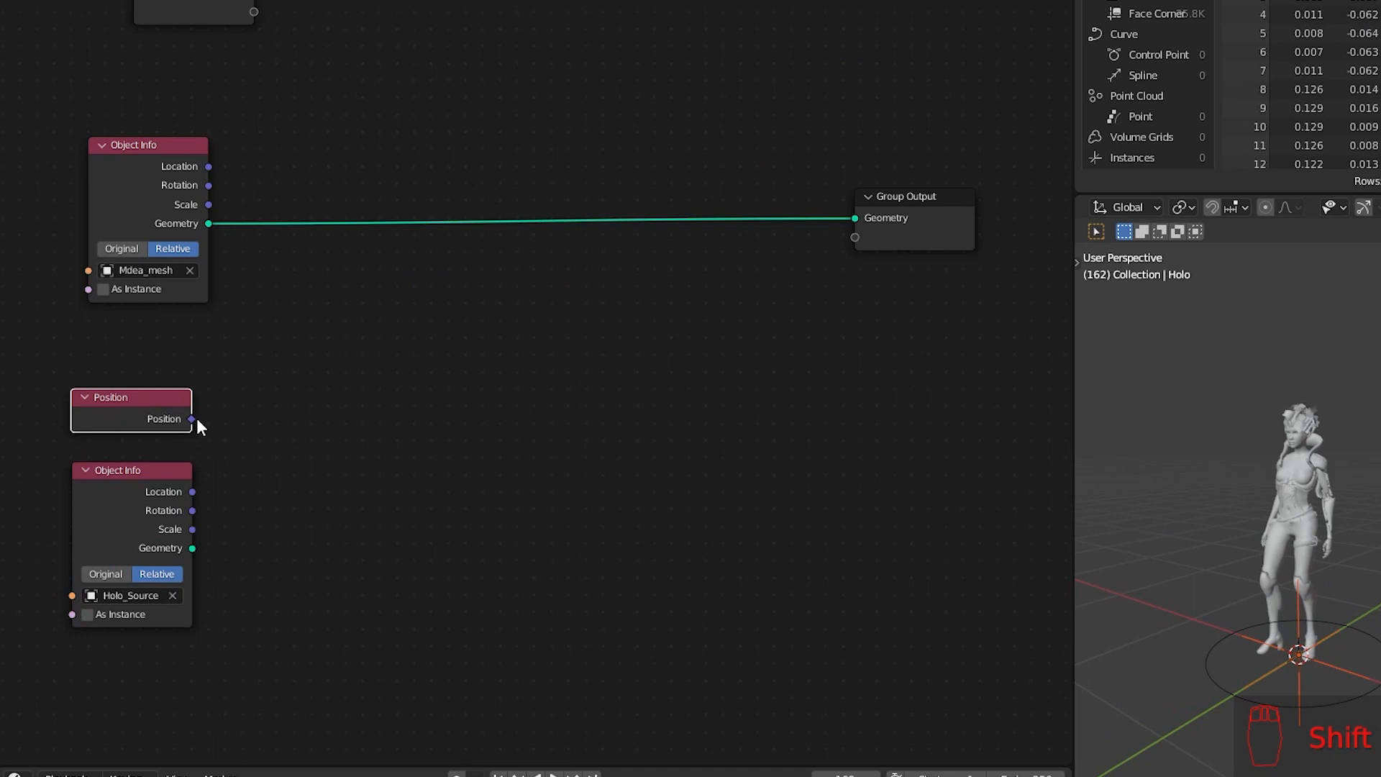
- Add a Distance vector node fed by the Position node and by the Holo_Source Location
drag(192, 491, 274, 443)
text(dis)
key(Return)
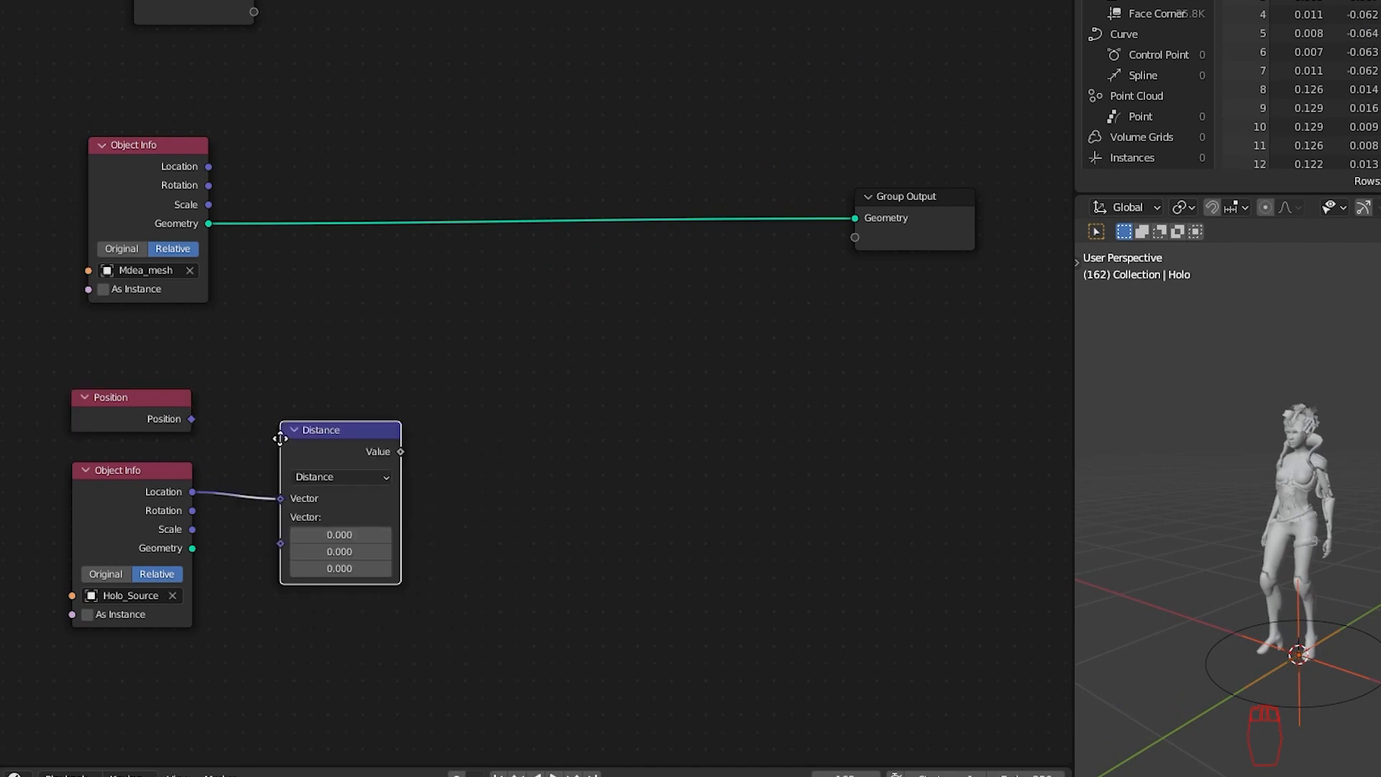
click(295, 394)
drag(192, 418, 295, 454)
drag(346, 410, 254, 421)
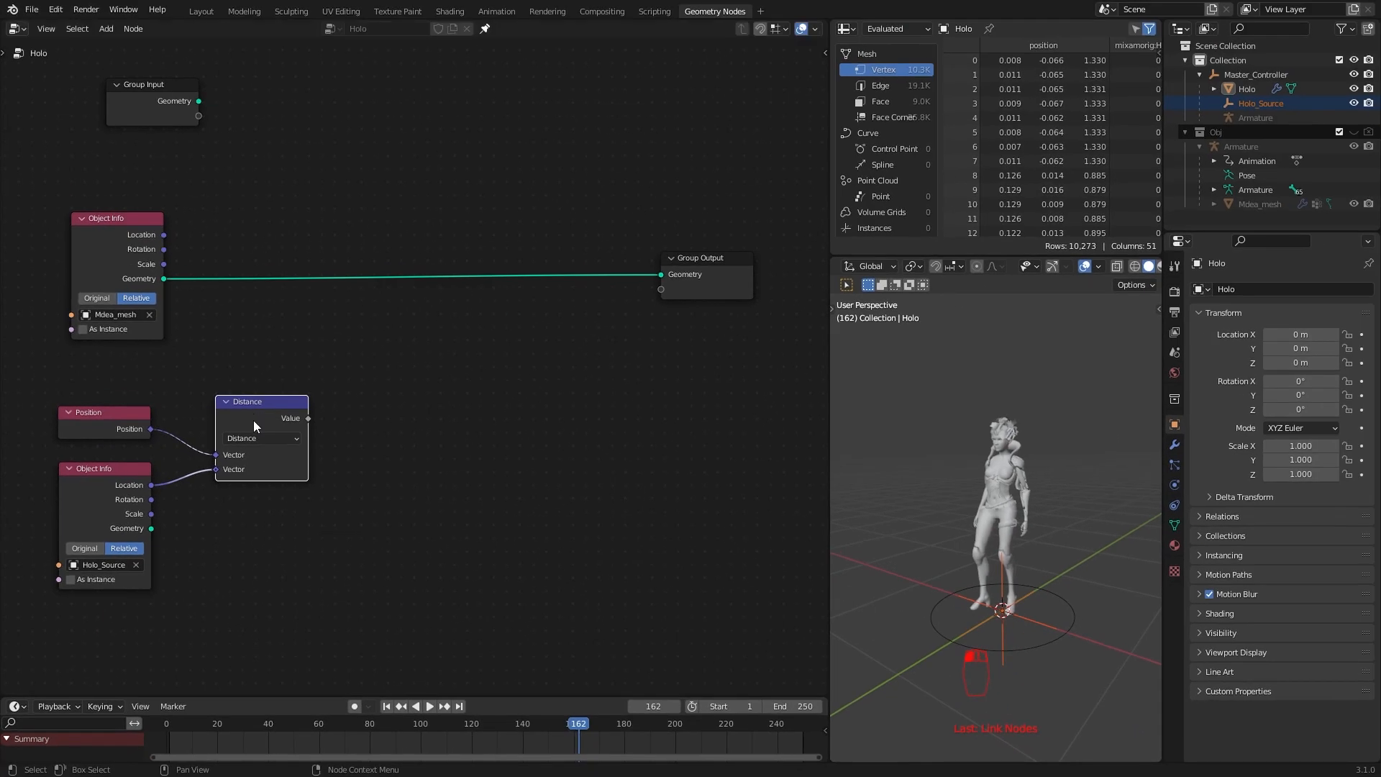
- Compare the Distance value with a Less Than node and feed its result into the Selection of a Delete Geometry node before the Group Output
drag(308, 418, 405, 358)
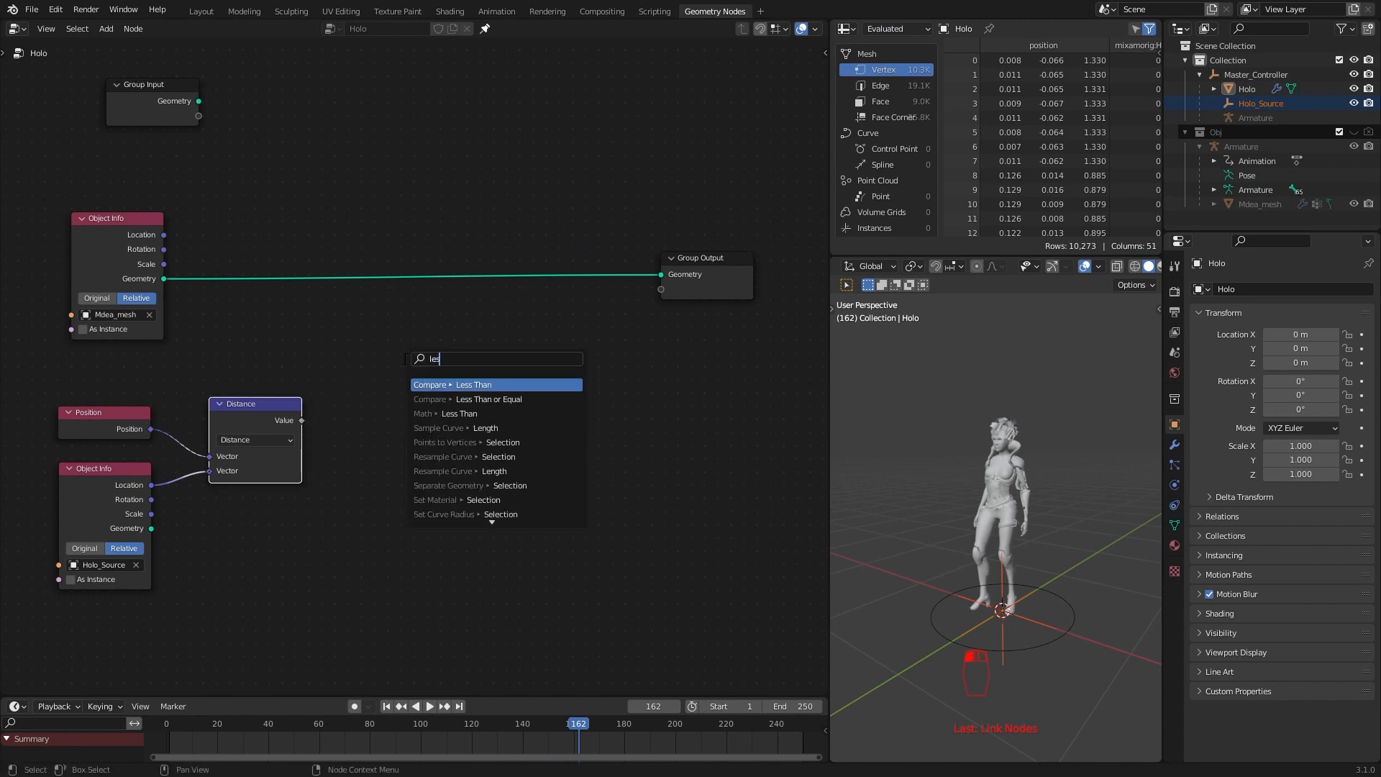
key(Return)
key(shift+a)
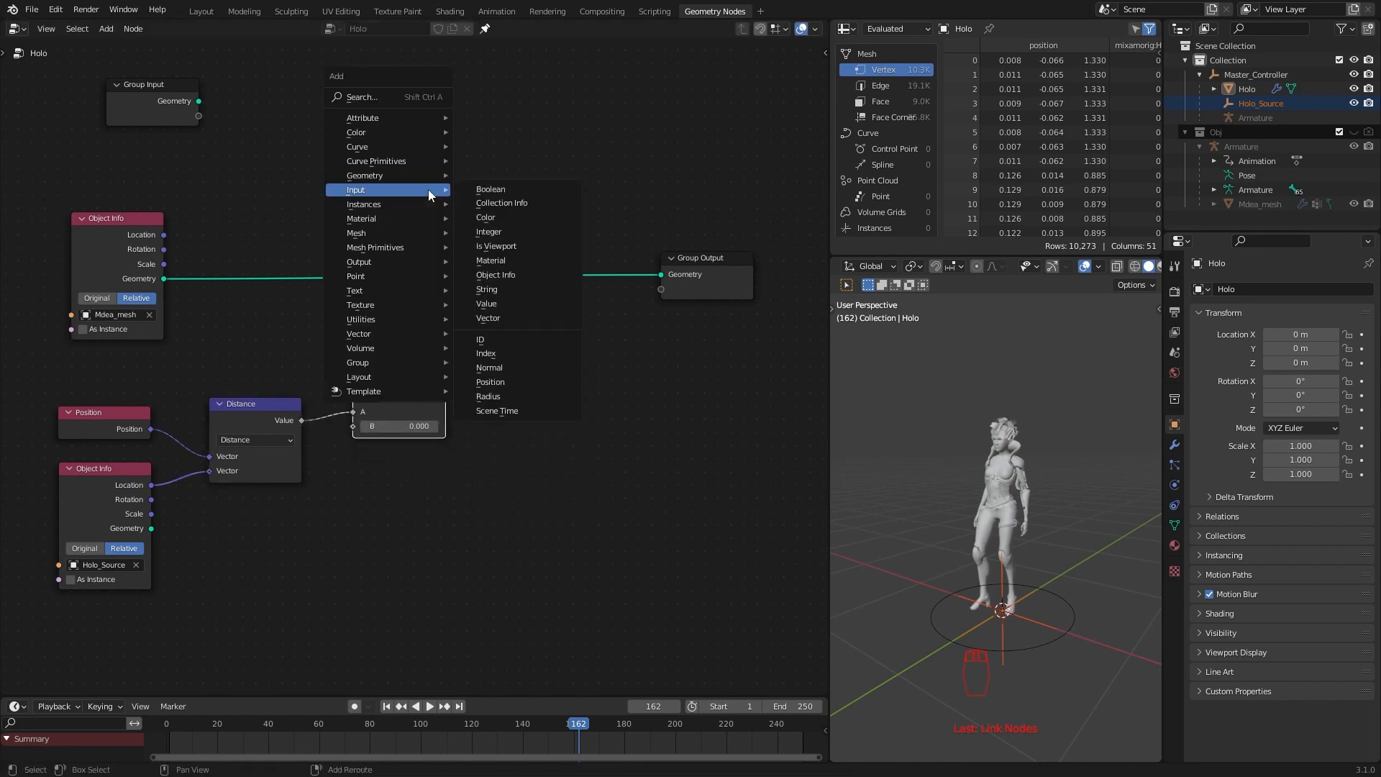
mouse_move(408, 179)
click(511, 218)
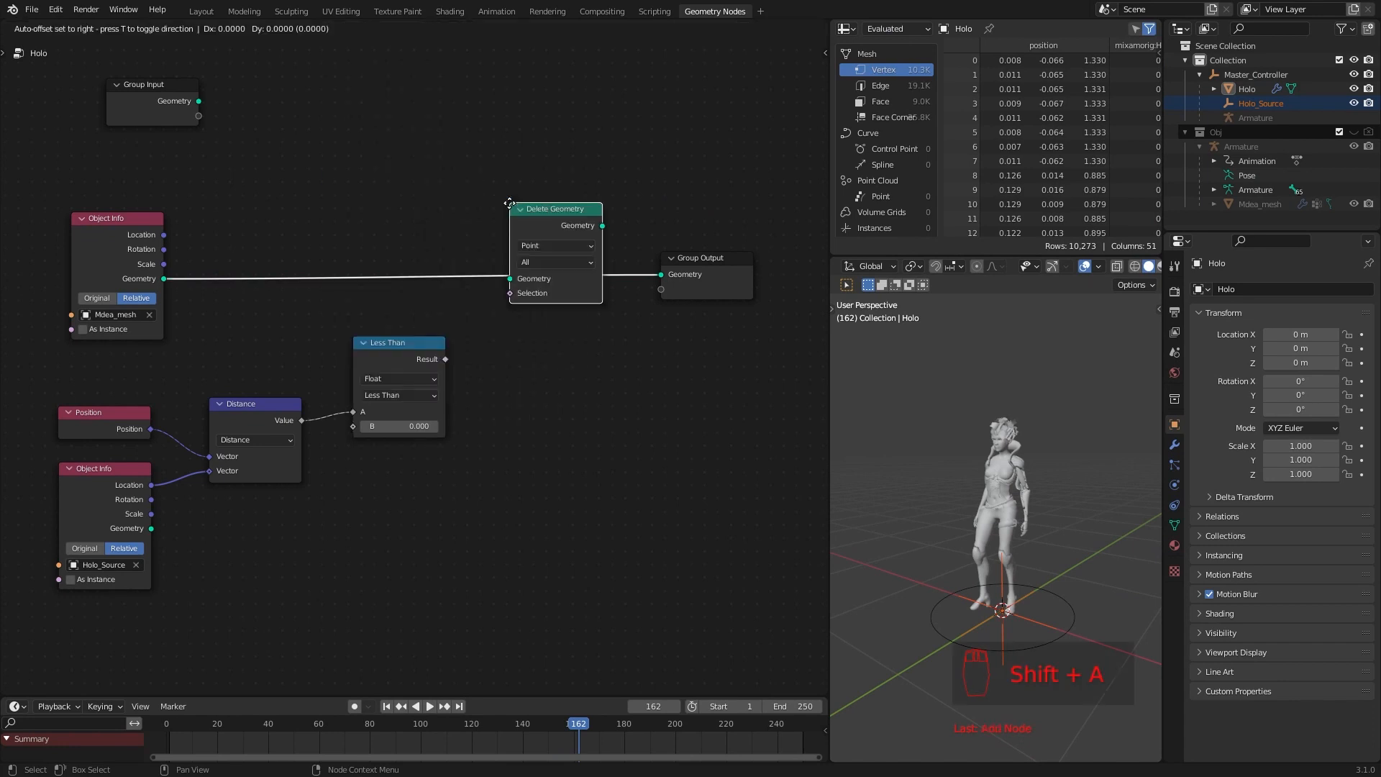
click(499, 196)
drag(509, 201, 509, 213)
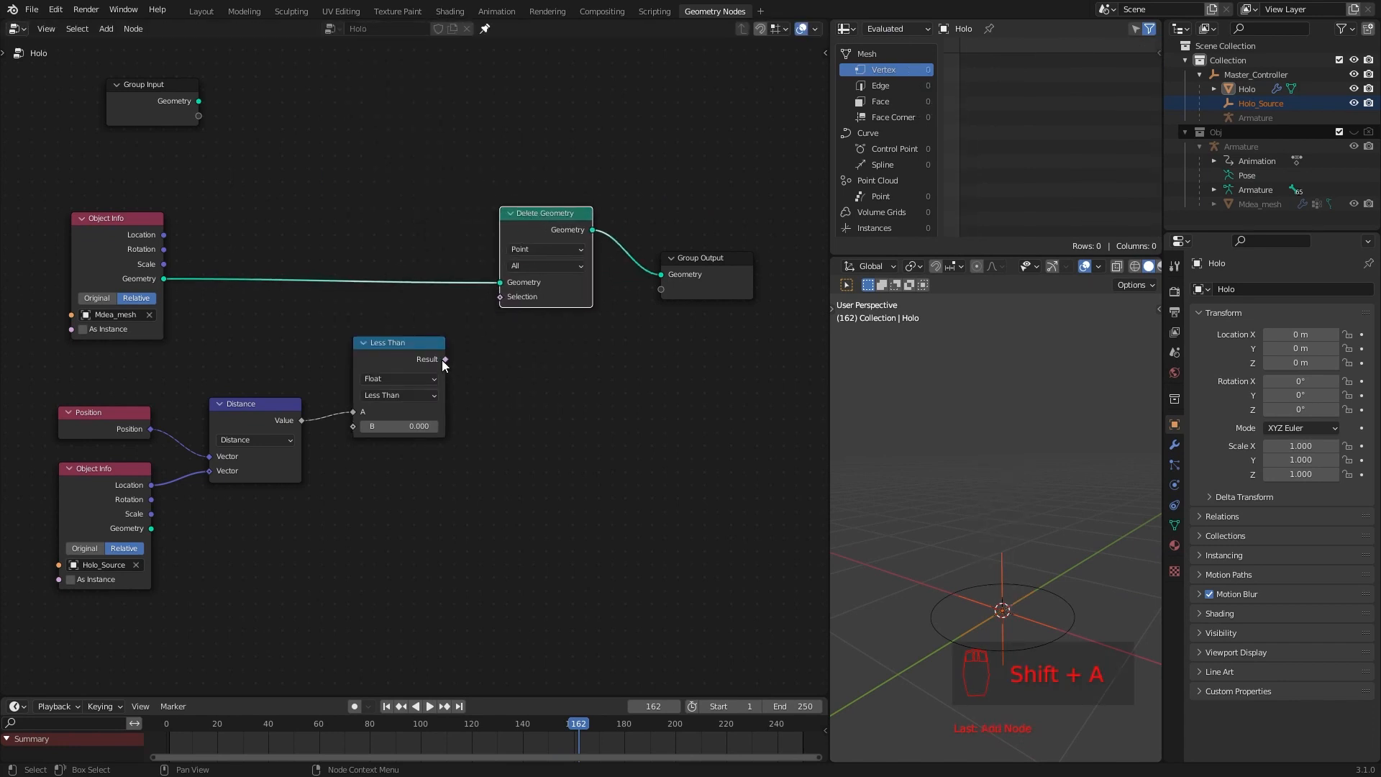
drag(499, 296, 500, 296)
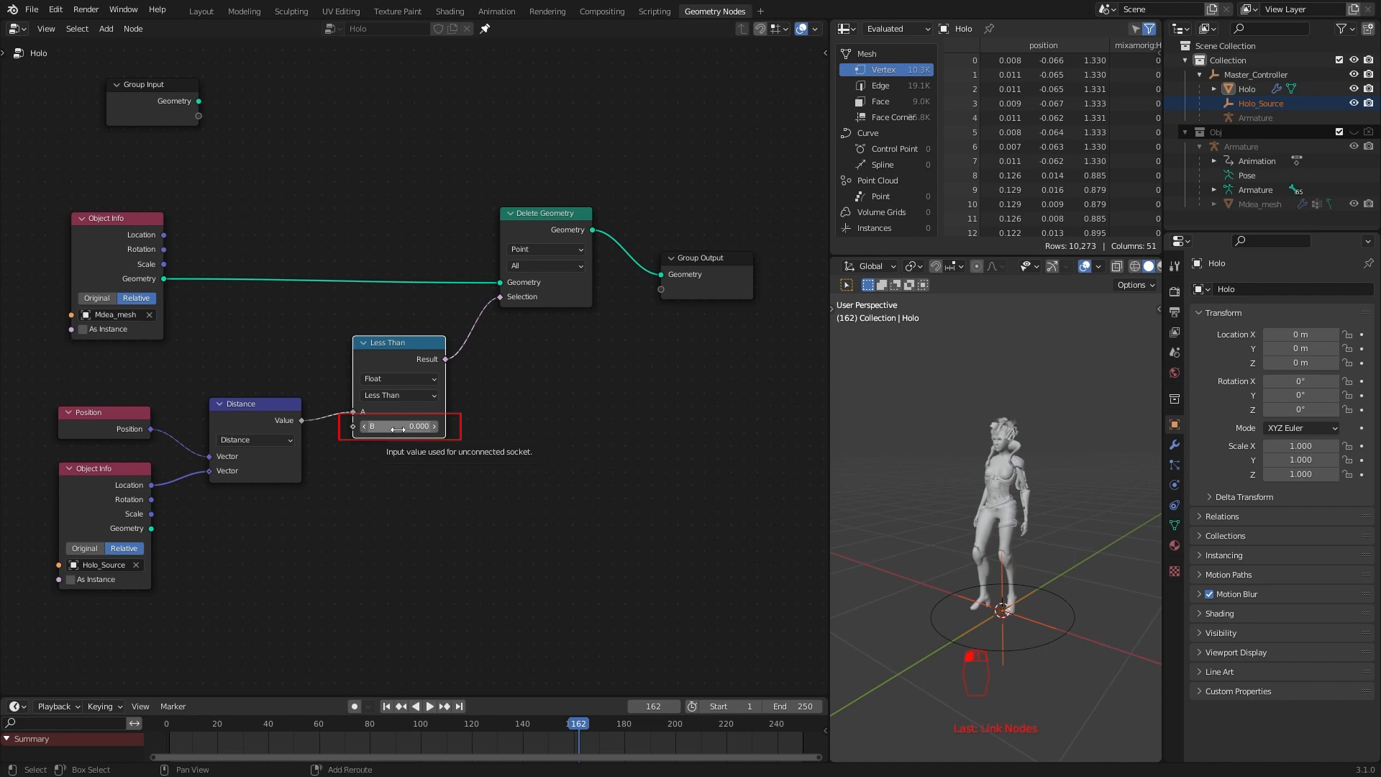
- Set the Less Than node's B value to 0.800 and move the timeline to frame 71
drag(397, 429, 413, 428)
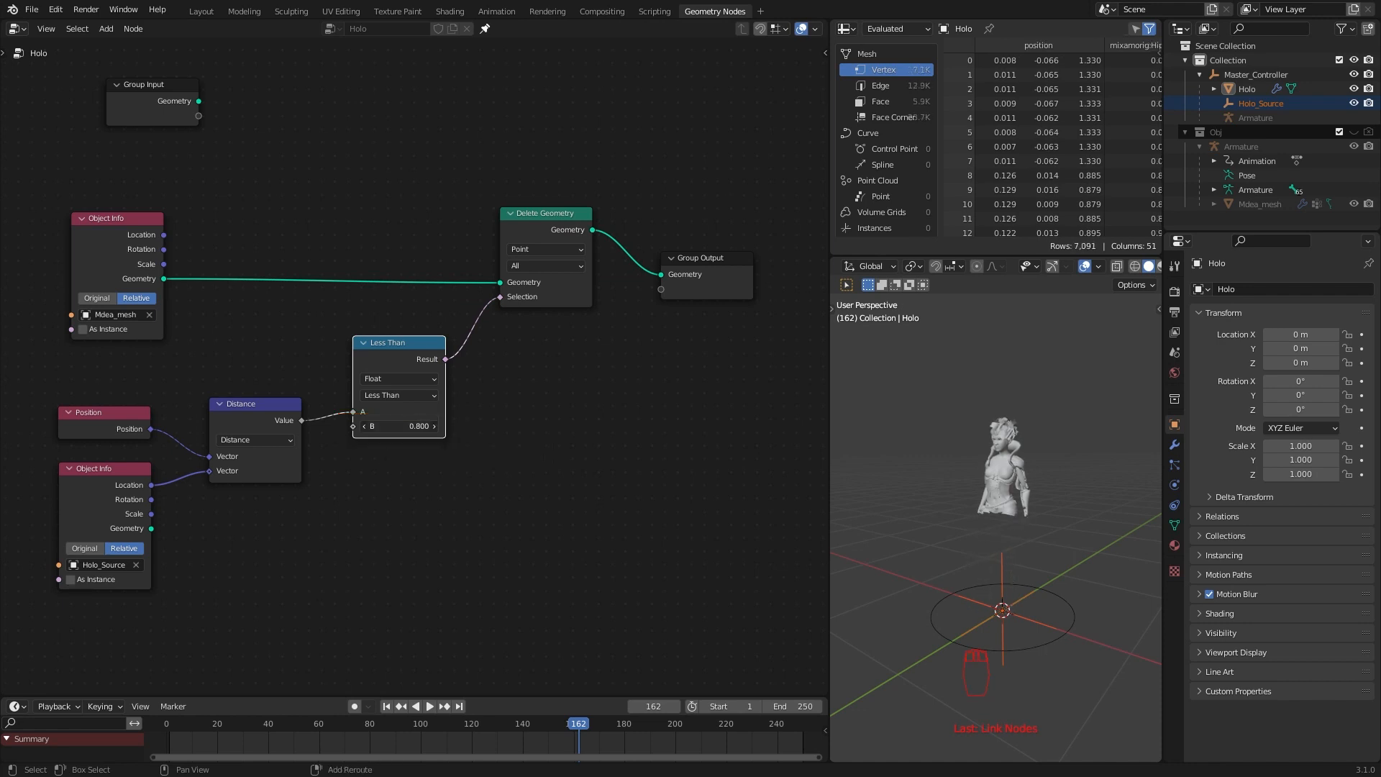
mouse_move(1001, 563)
middle_down()
mouse_move(847, 552)
mouse_move(1020, 568)
middle_up()
scroll(1021, 568, up, 3)
drag(570, 724, 451, 732)
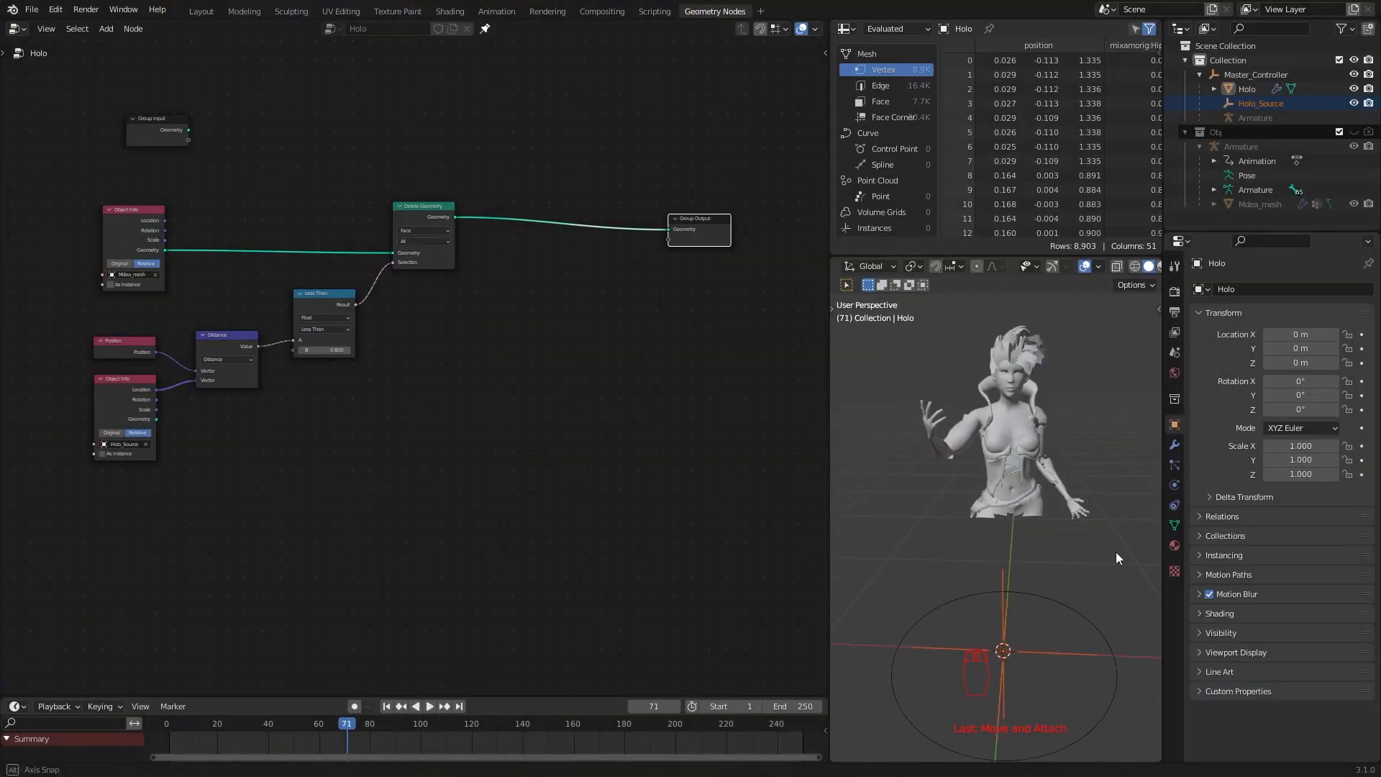
- Add a Curve Line node in Direction mode below Delete Geometry and connect its Curve to the Group Output
key(shift+a)
mouse_move(490, 317)
click(567, 374)
click(430, 365)
scroll(429, 365, up, 1)
click(476, 394)
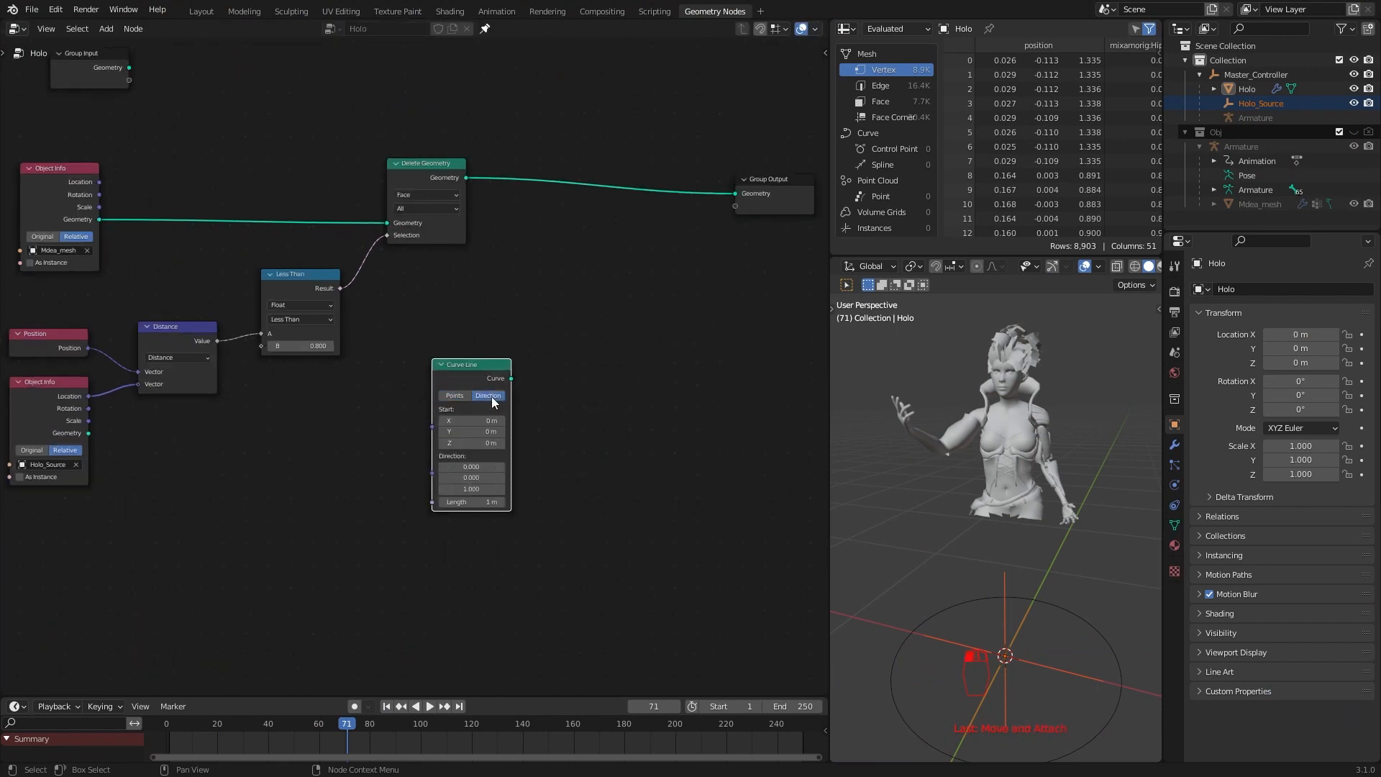
drag(499, 377, 731, 194)
drag(456, 367, 393, 339)
click(545, 397)
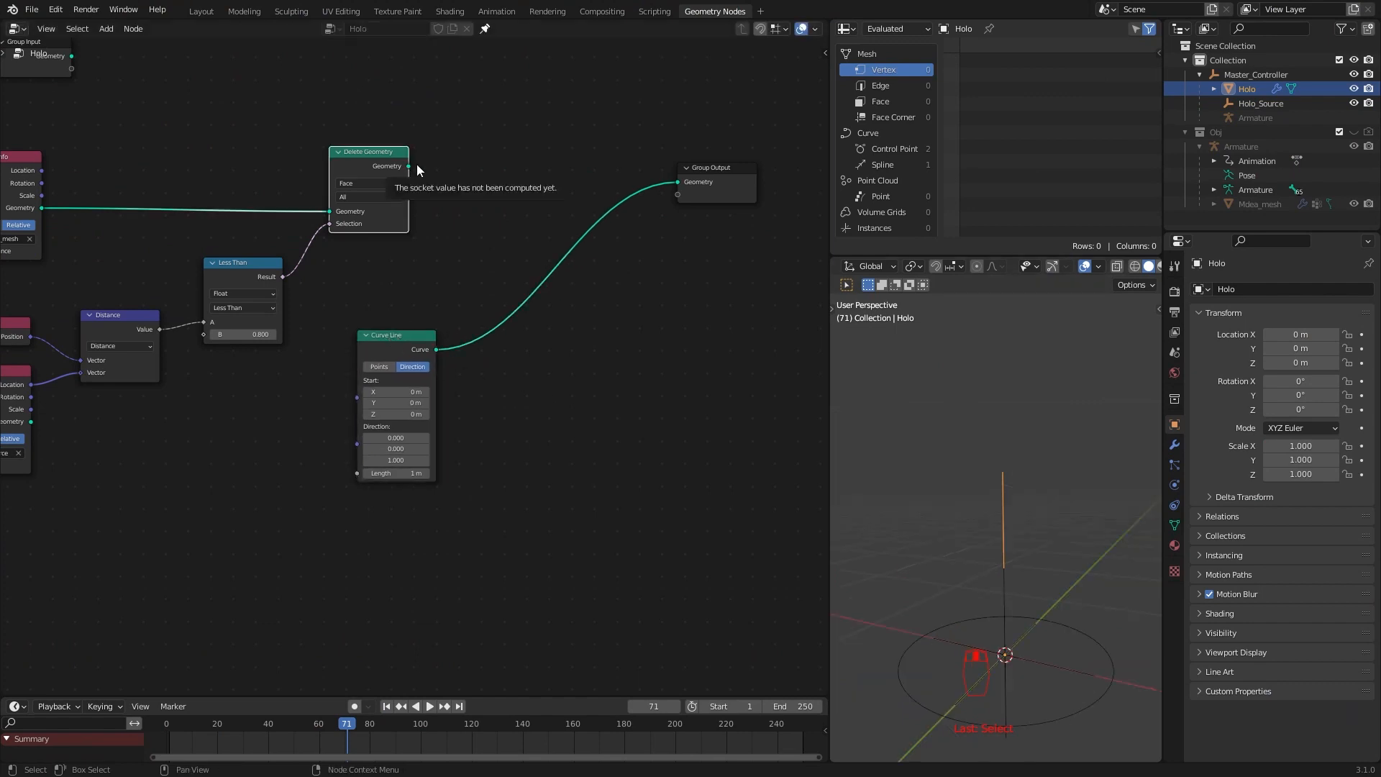
- Add a Distribute Points on Faces node fed by the Delete Geometry output
drag(409, 166, 506, 173)
text(dis)
click(548, 208)
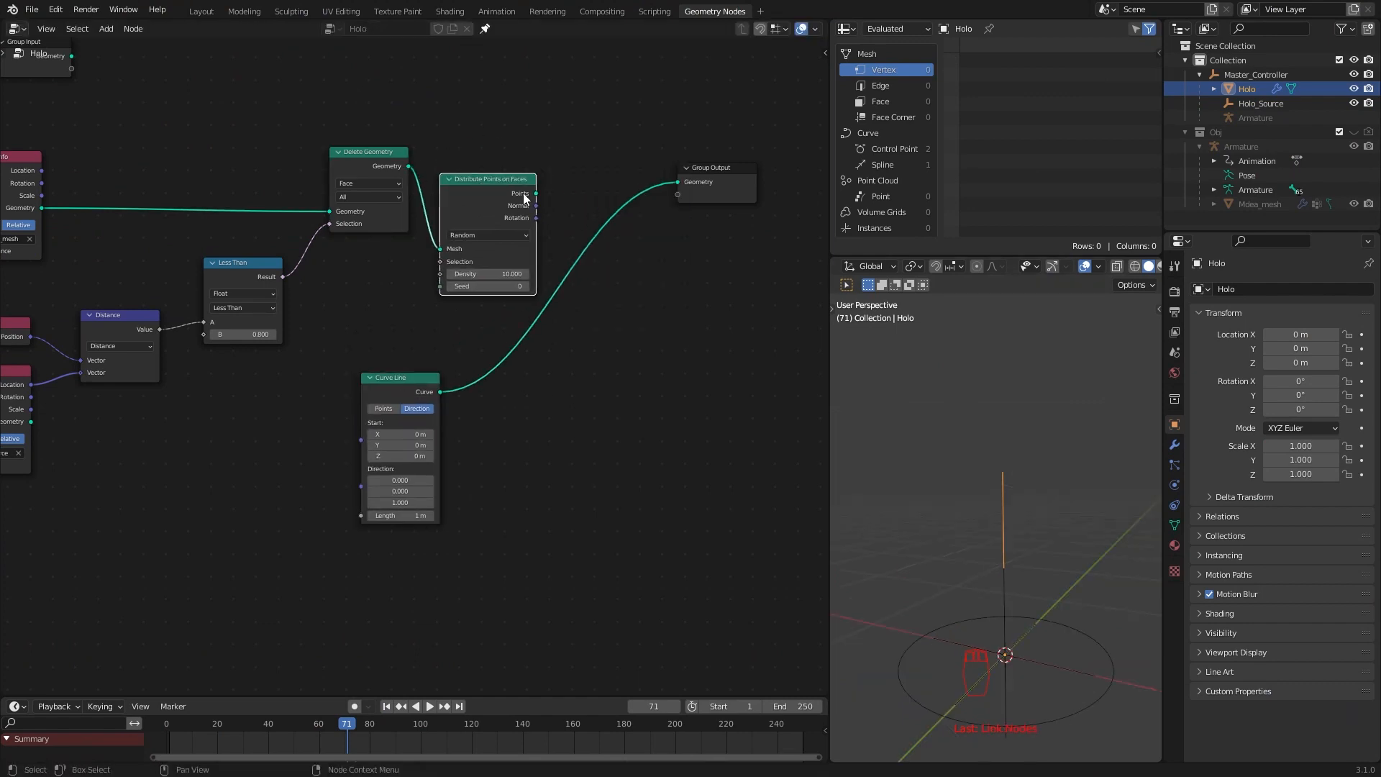
- Add a Mesh to Points node after Delete Geometry and connect its Points output to the Group Output
drag(495, 289, 431, 303)
key(shift+a)
mouse_move(597, 366)
click(716, 436)
click(426, 132)
middle_drag(541, 149, 426, 196)
drag(425, 196, 645, 226)
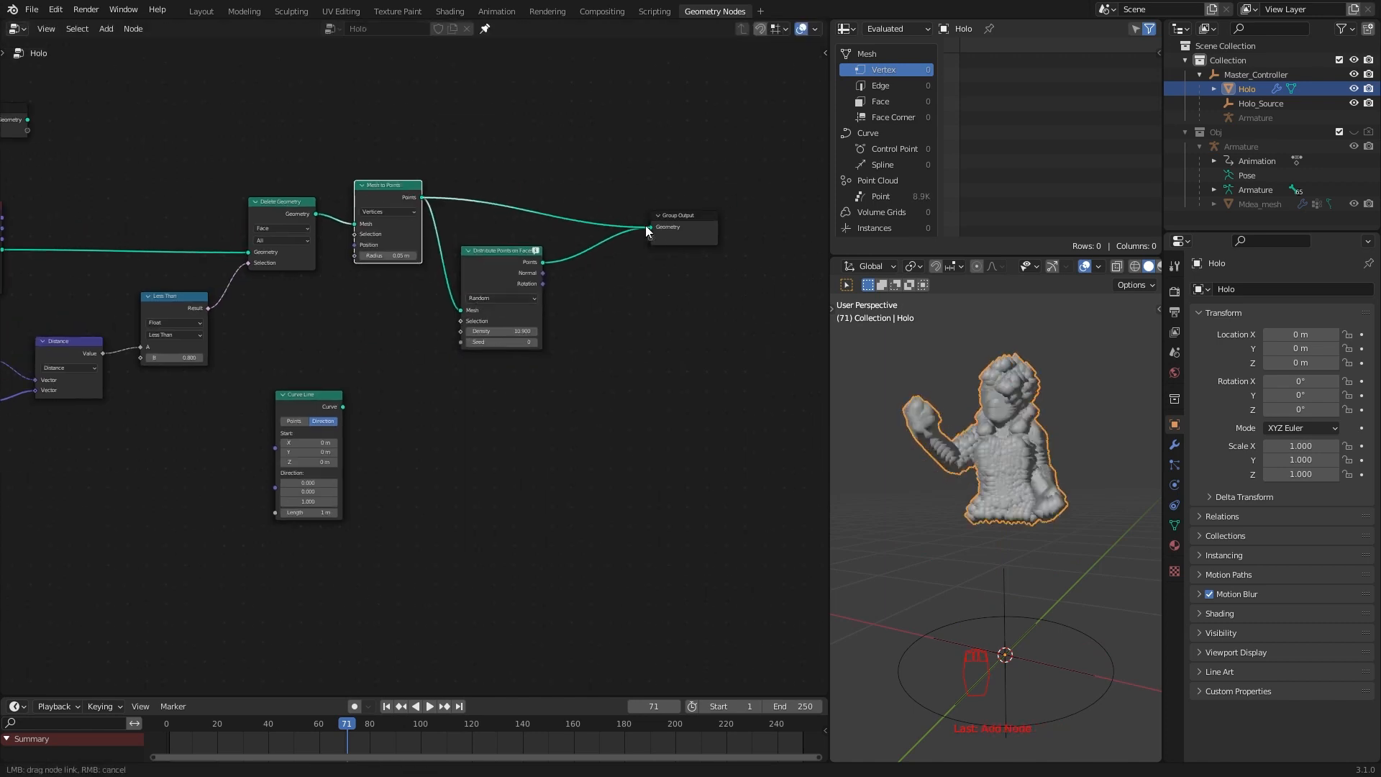
- Delete the Distribute Points on Faces node and set the Mesh to Points radius to 0.01 m
click(496, 302)
key(x)
scroll(460, 302, up, 4)
drag(425, 282, 407, 282)
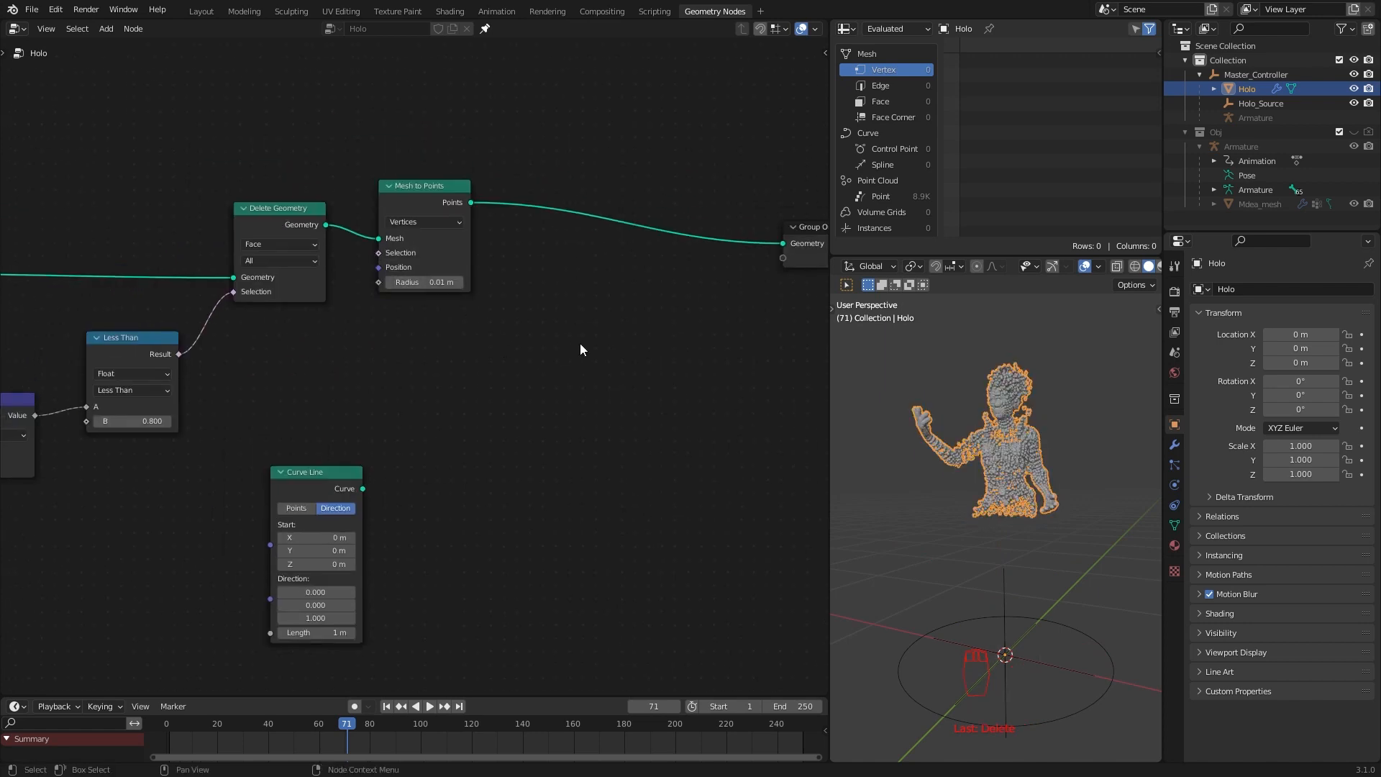
- Replace the Mesh to Points node with a Distribute Points on Faces node at a density of 242.200
scroll(1022, 489, up, 3)
middle_drag(1032, 522, 978, 503)
click(394, 200)
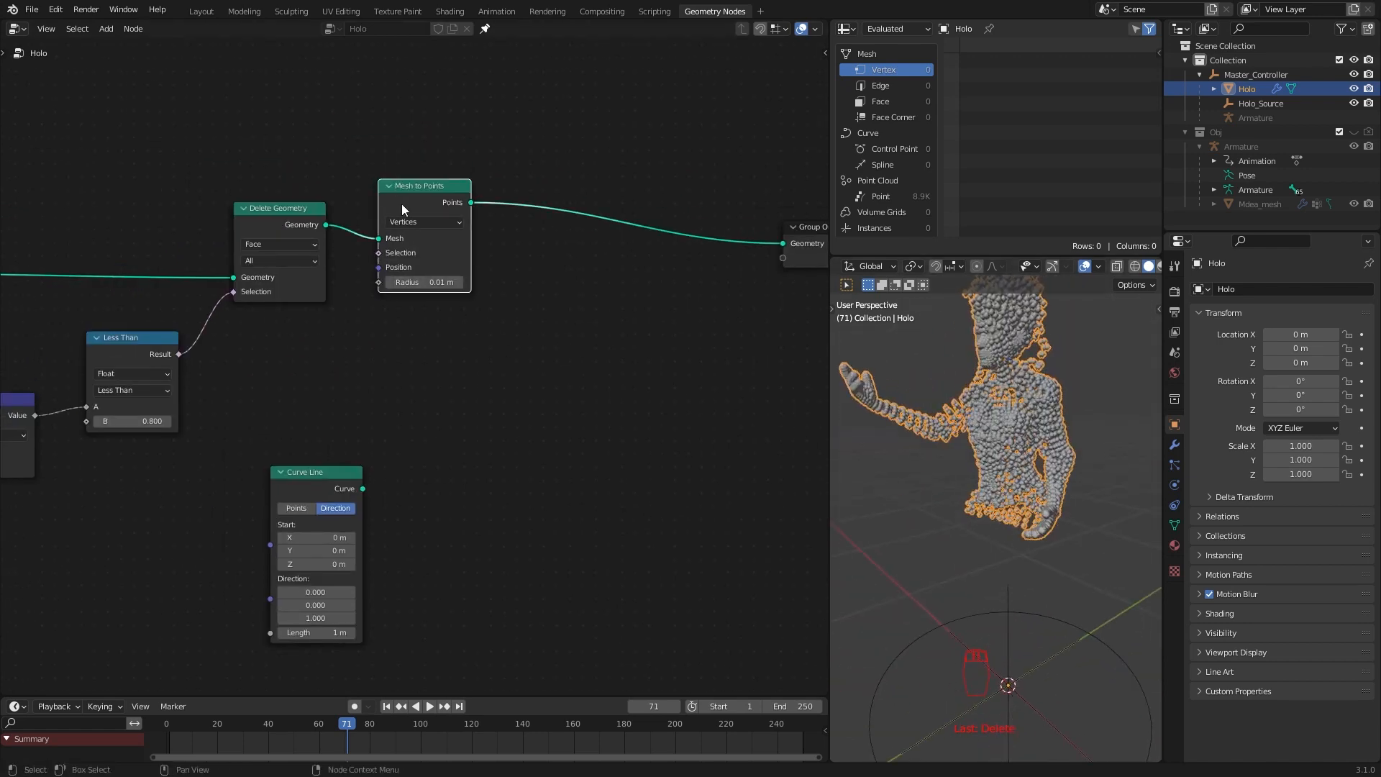
key(ctrl+x)
key(shift+a)
mouse_move(454, 283)
click(517, 282)
click(463, 185)
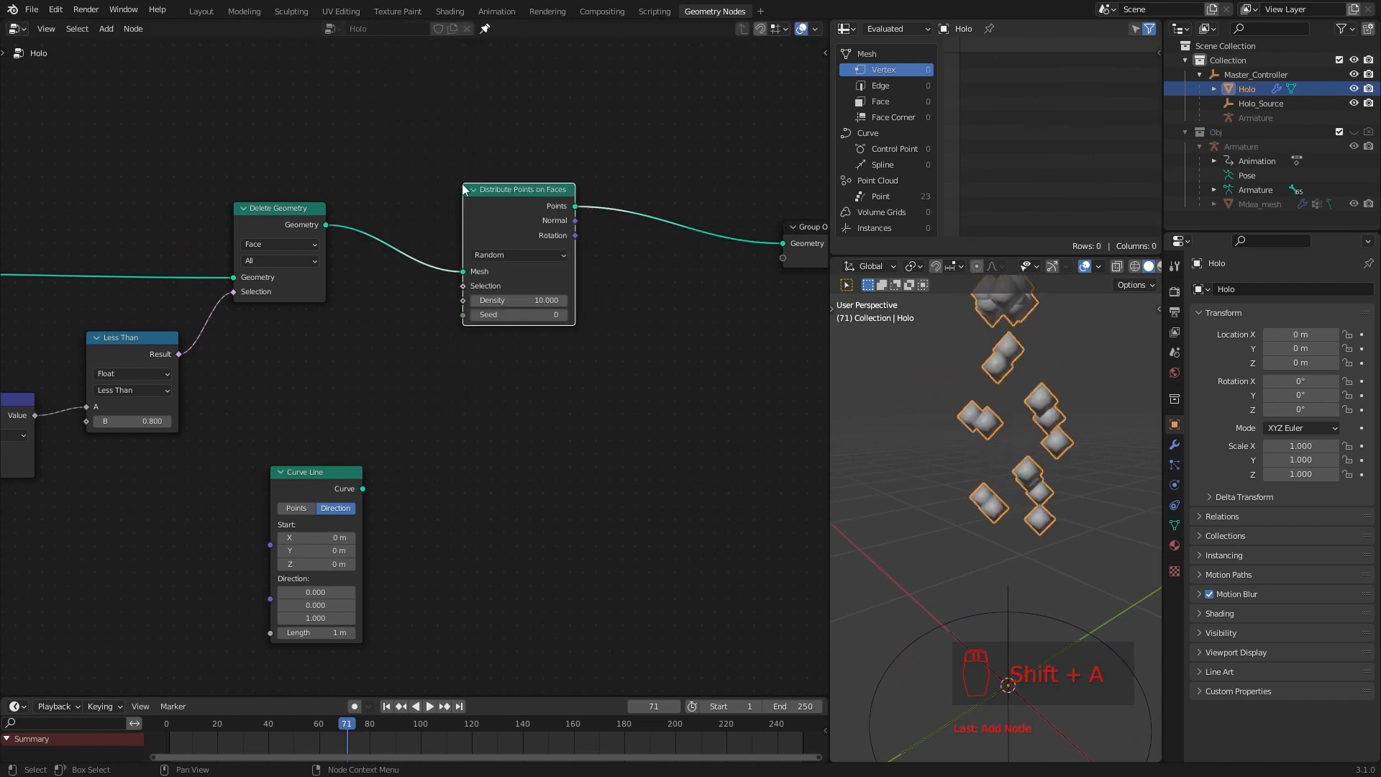
drag(463, 189, 435, 218)
drag(496, 328, 705, 329)
- Feed the point Density from a Math node set to Multiply with values of about 7.1 and 100
middle_drag(480, 411, 560, 397)
drag(515, 314, 423, 346)
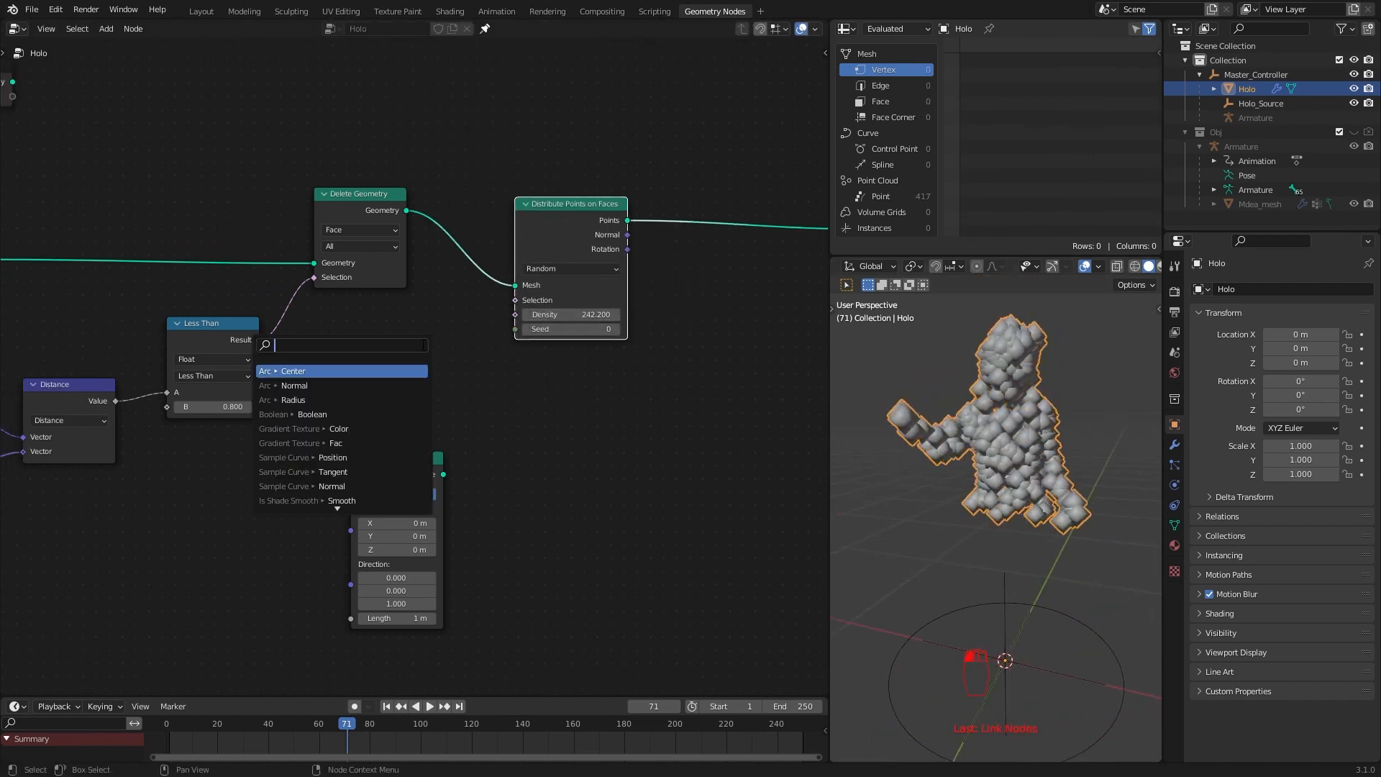
key(Return)
click(470, 325)
click(424, 350)
click(416, 411)
click(425, 397)
text(100)
key(Return)
drag(425, 383, 470, 383)
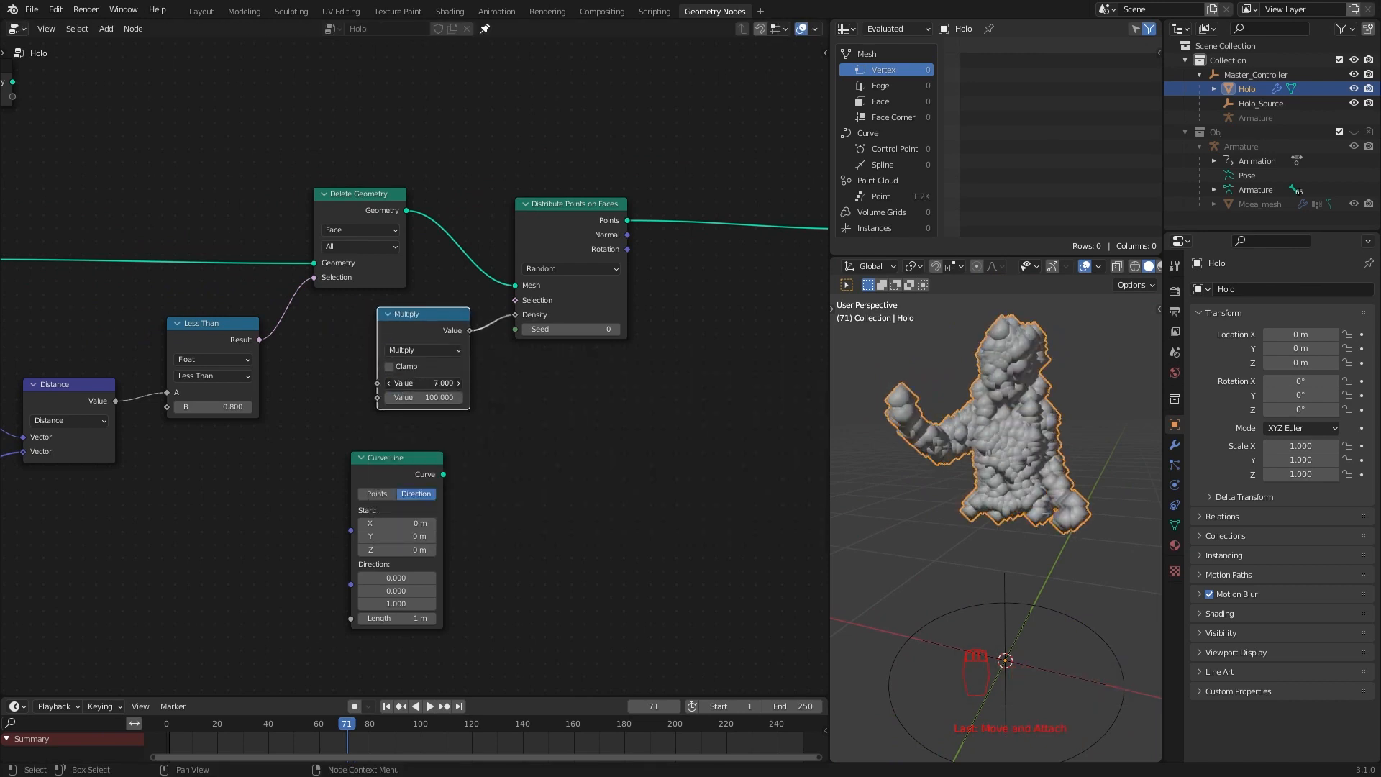
- Insert a Set Point Radius node between Distribute Points on Faces and the Group Output with a 0.01 m radius
key(Home)
middle_drag(918, 467, 1011, 539)
key(shift+a)
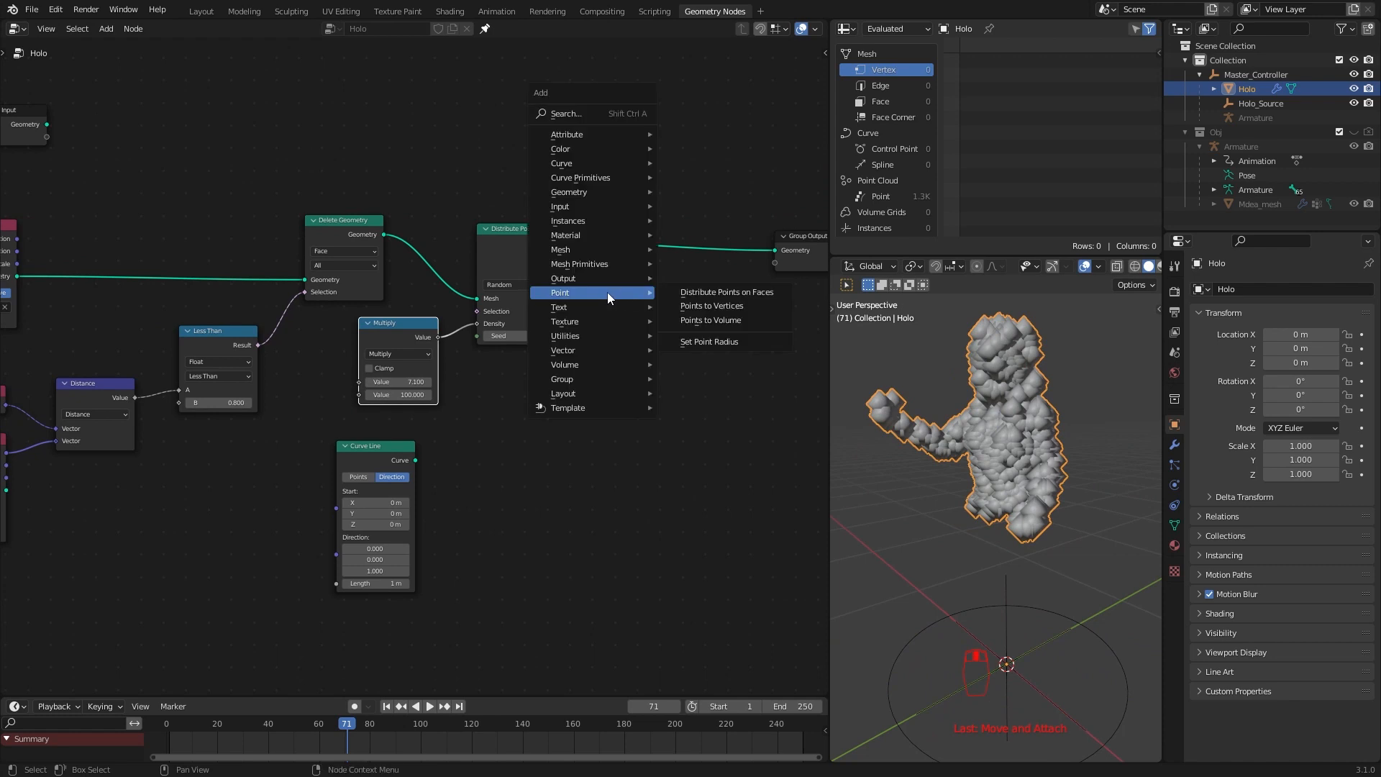
click(717, 341)
click(637, 257)
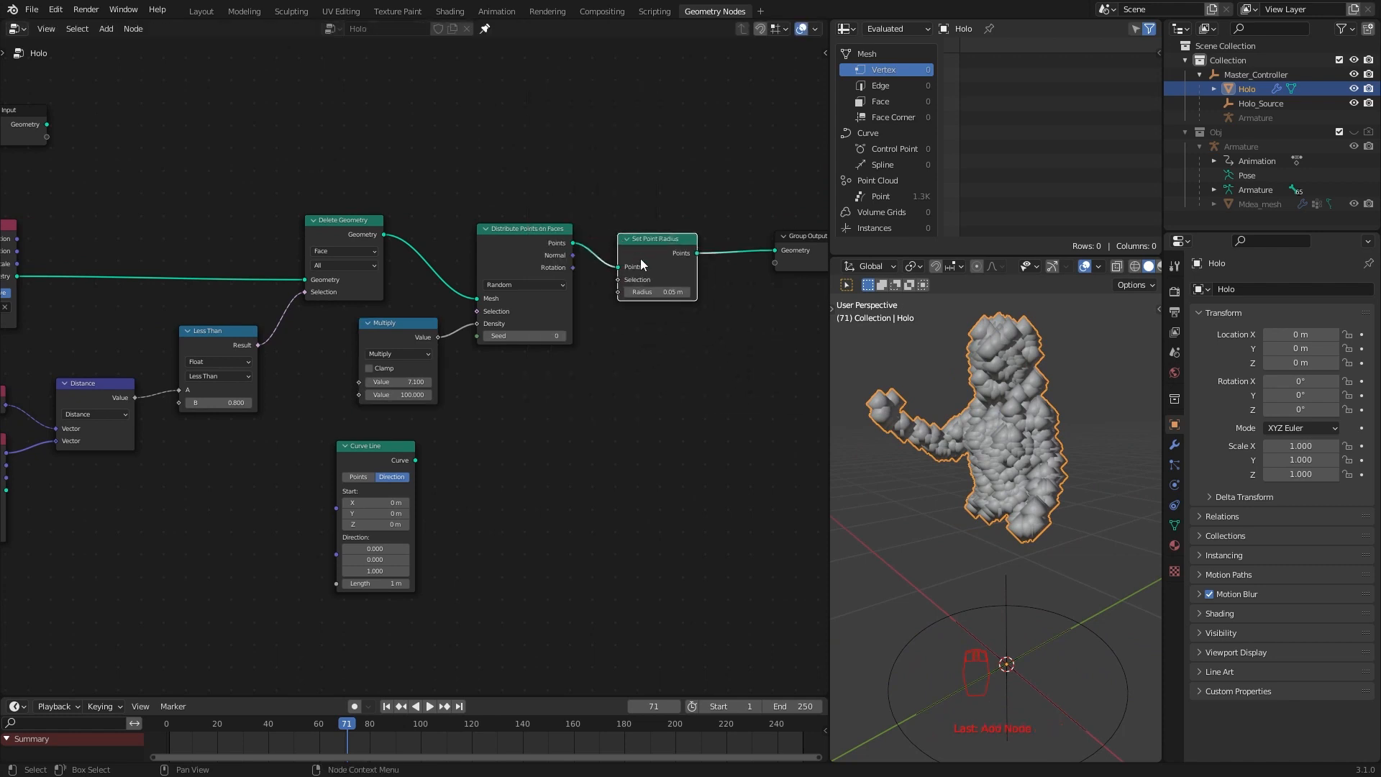
middle_drag(673, 356, 541, 388)
scroll(542, 389, up, 5)
drag(578, 301, 551, 301)
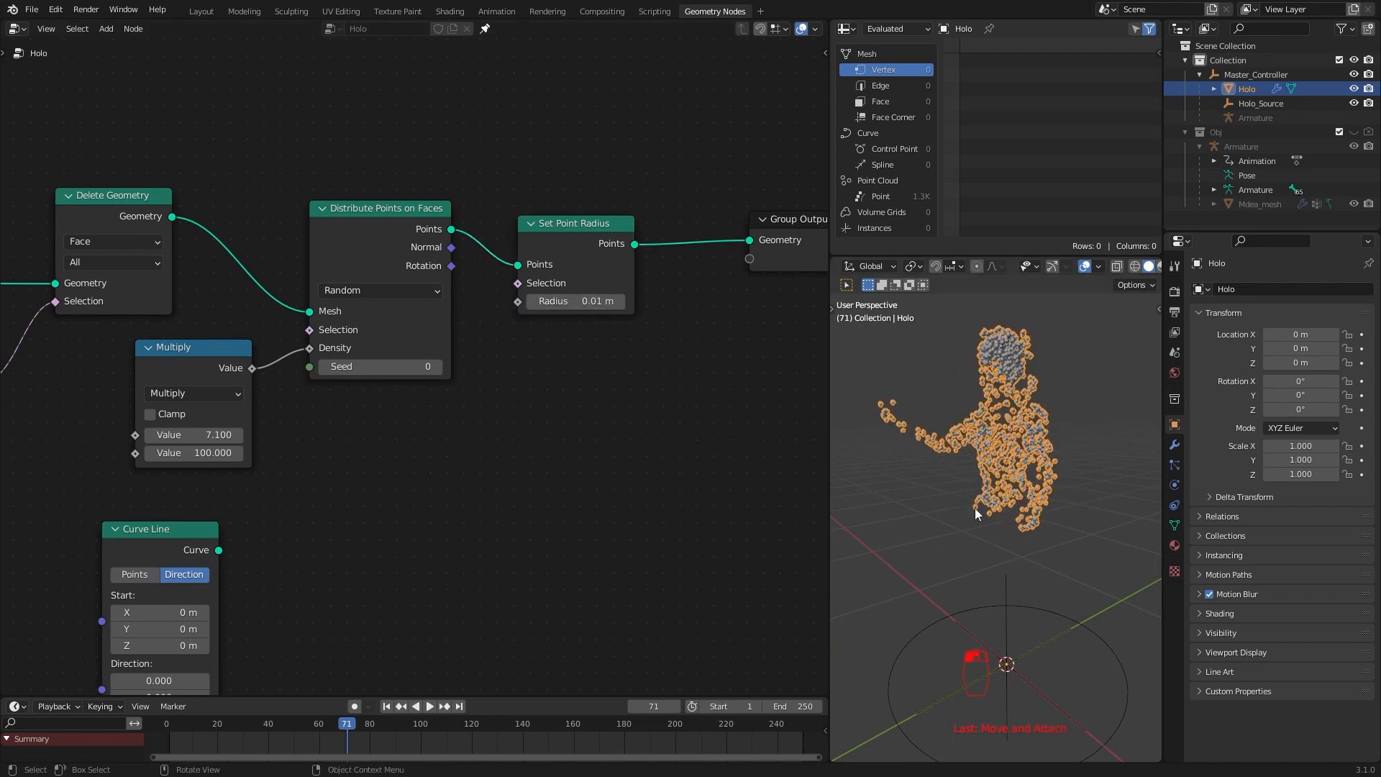
- Deselect the hologram object and show execution timings above the nodes
click(960, 563)
middle_drag(942, 564, 993, 561)
scroll(473, 229, down, 2)
click(815, 28)
mouse_move(408, 383)
middle_down()
mouse_move(536, 382)
mouse_move(412, 359)
middle_up()
drag(287, 418, 313, 401)
middle_drag(313, 374, 670, 423)
- Reposition the Delete Geometry, Curve Line and Group Output nodes to free space after Set Point Radius
click(527, 192)
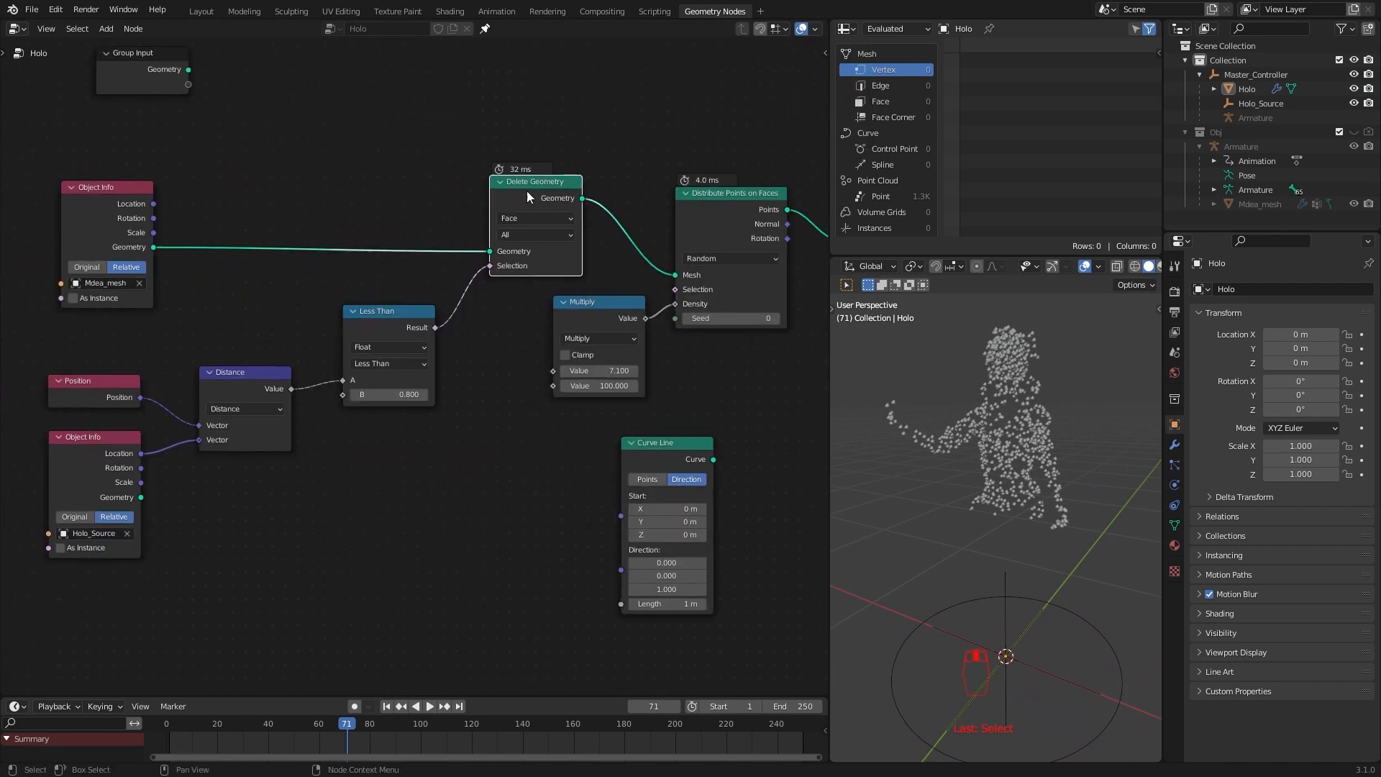
drag(526, 192, 520, 189)
middle_drag(691, 375, 280, 367)
drag(274, 434, 345, 403)
middle_drag(553, 407, 398, 428)
drag(507, 223, 655, 227)
- Insert an Instance on Points node after Set Point Radius and connect the Curve Line's Curve to its Instance input
key(shift+a)
mouse_move(481, 244)
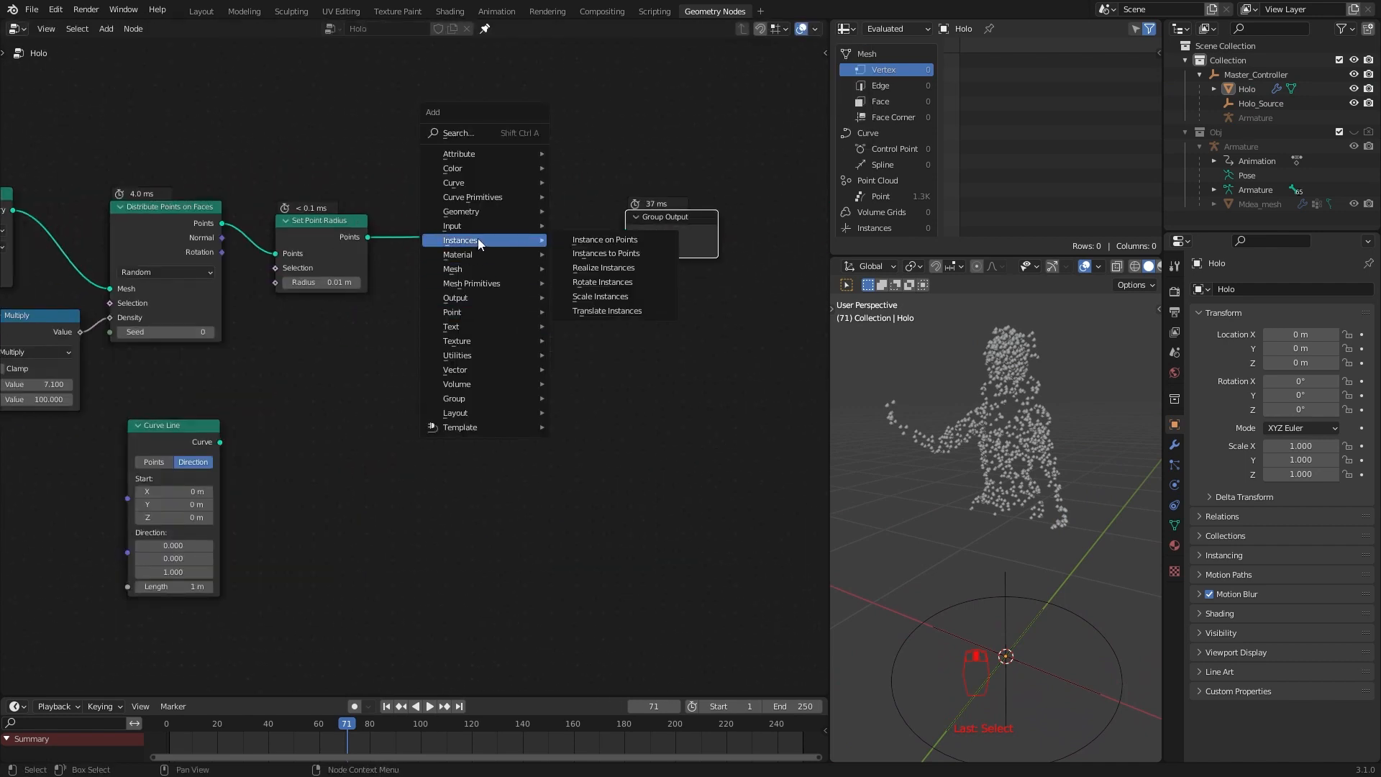
click(605, 239)
click(432, 216)
drag(220, 441, 420, 275)
middle_drag(973, 526, 1035, 564)
scroll(1051, 532, up, 2)
- Move the Instance on Points, Set Point Radius, Multiply, Distribute Points on Faces and Curve Line nodes lower in the tree
drag(468, 214, 481, 283)
drag(330, 227, 330, 269)
scroll(330, 270, down, 4)
drag(224, 312, 201, 352)
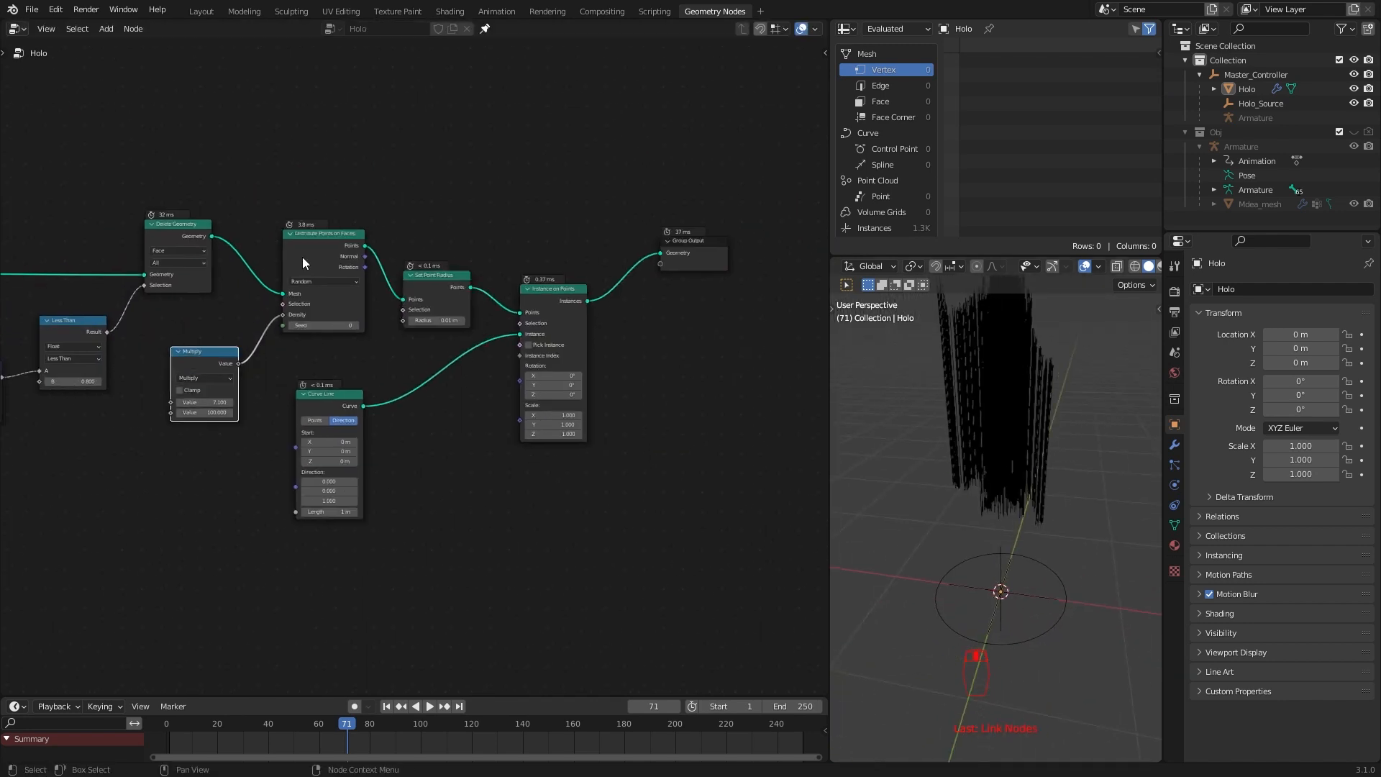
drag(303, 259, 299, 292)
drag(316, 402, 275, 474)
- Insert a Join Geometry node before the Group Output and connect the Delete Geometry output to it as well
key(shift+a)
mouse_move(410, 124)
click(504, 208)
click(636, 240)
drag(681, 250, 688, 222)
drag(213, 235, 640, 238)
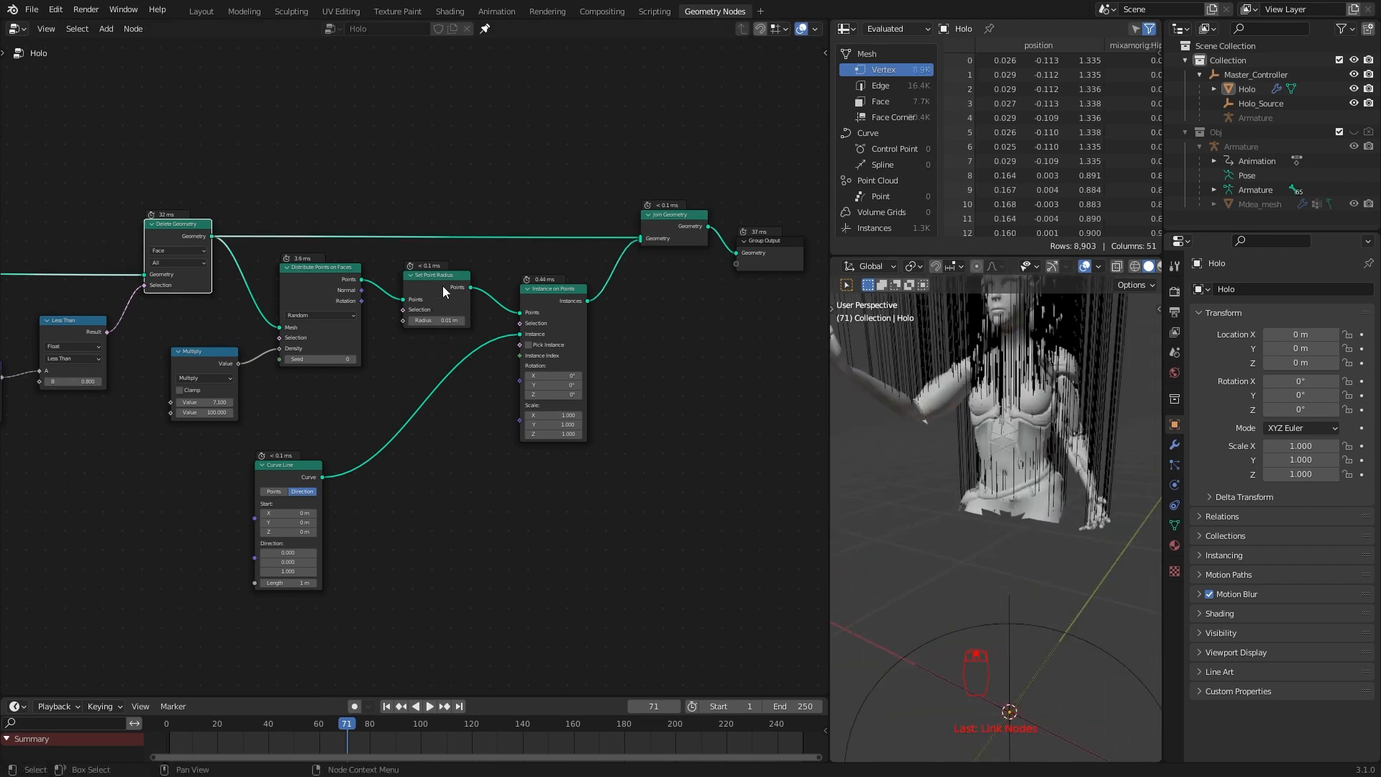
middle_drag(627, 454, 631, 413)
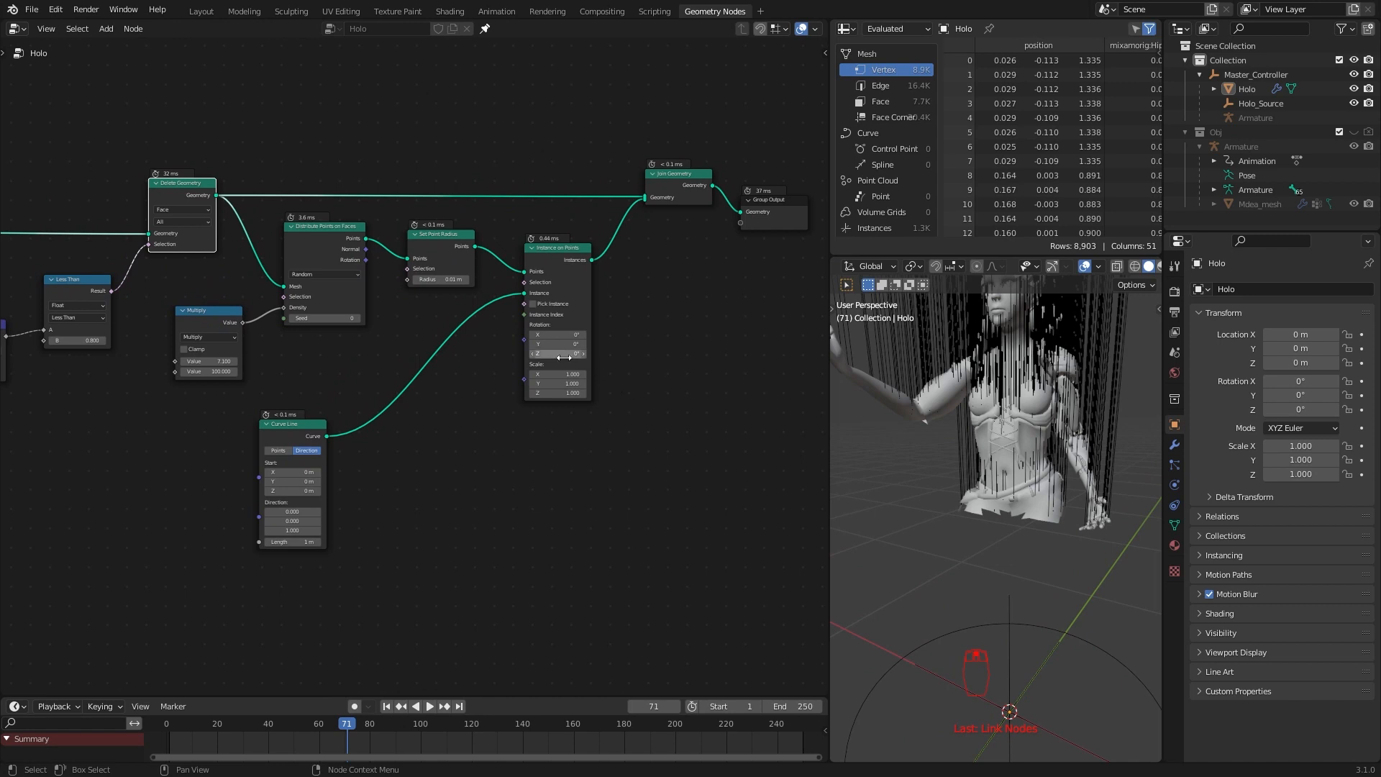
scroll(1077, 588, down, 4)
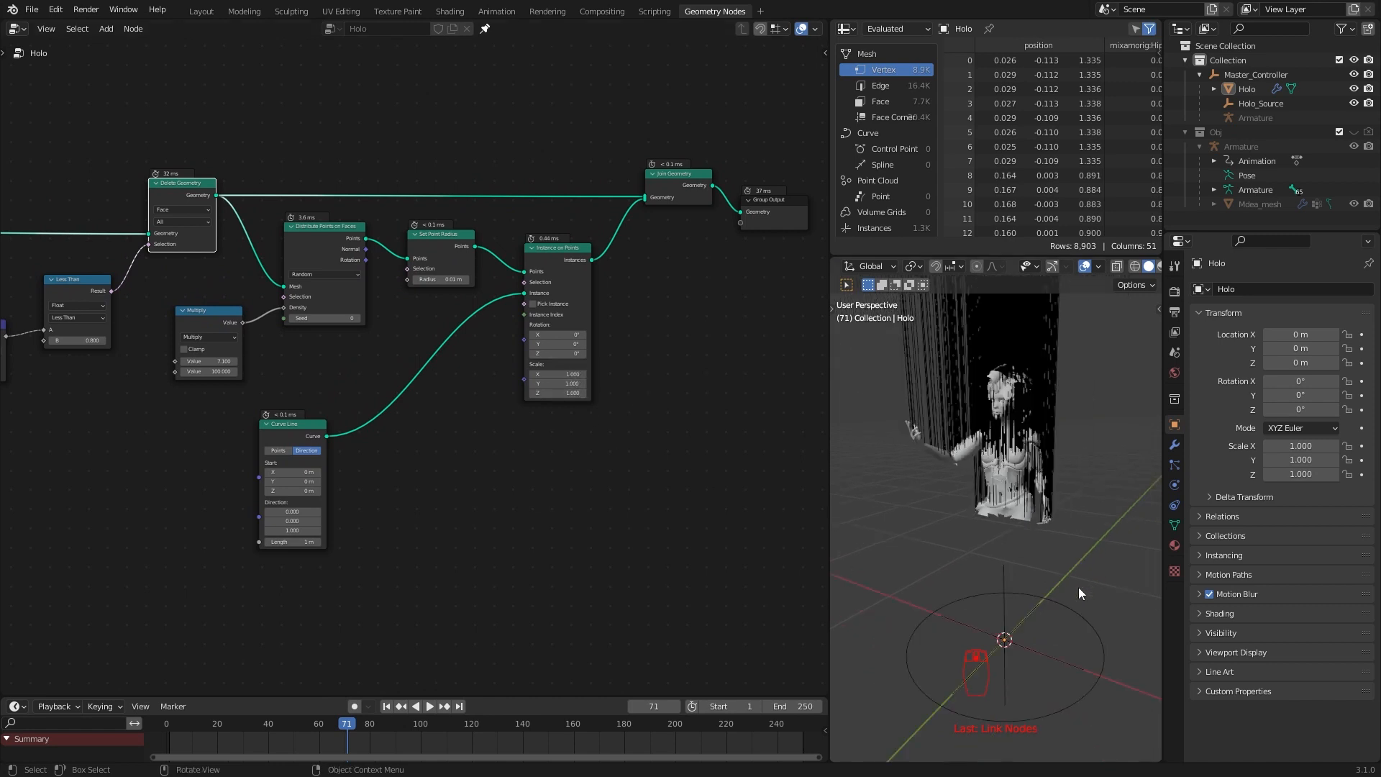
middle_drag(952, 552, 989, 556)
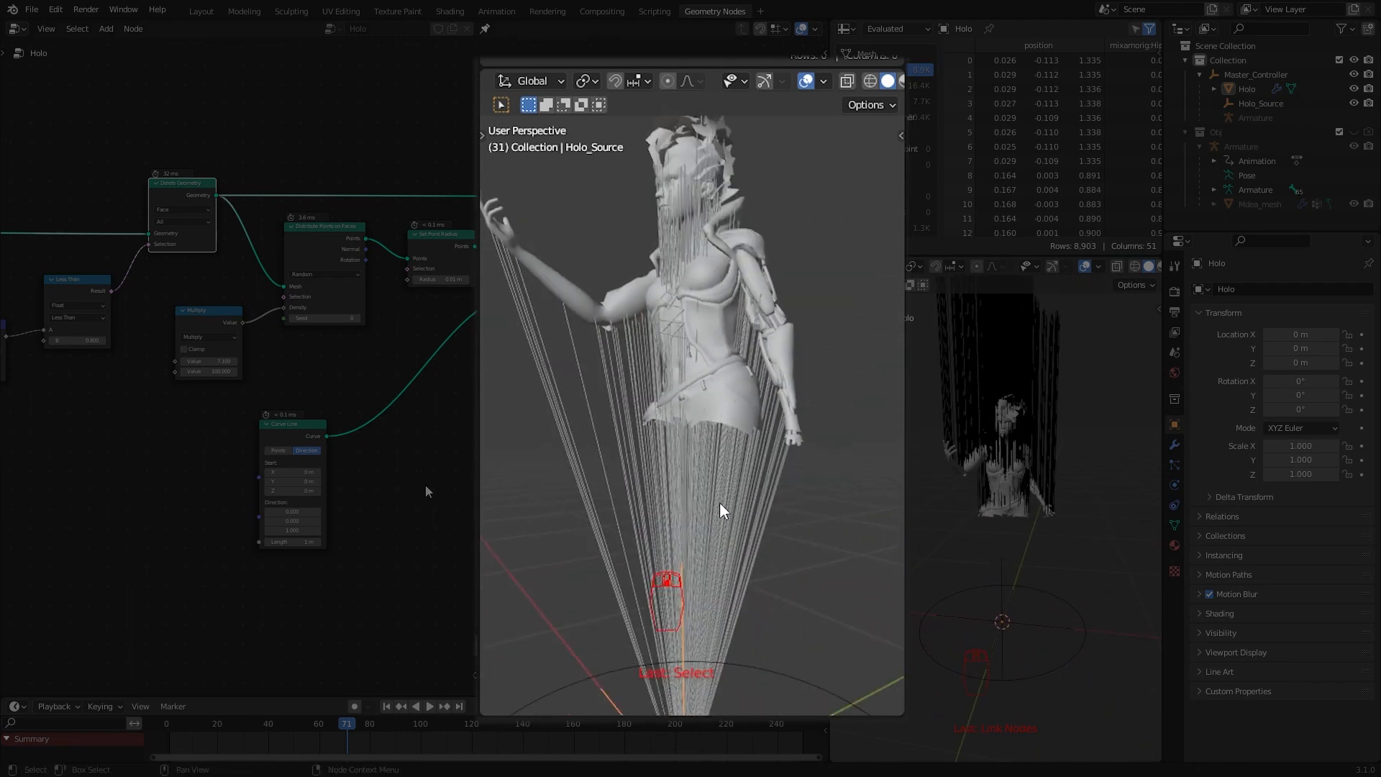
scroll(425, 484, down, 4)
middle_drag(425, 485, 524, 444)
- Move the Empty around in the Track To example scene to examine how the arrows orient towards it
middle_drag(840, 499, 783, 481)
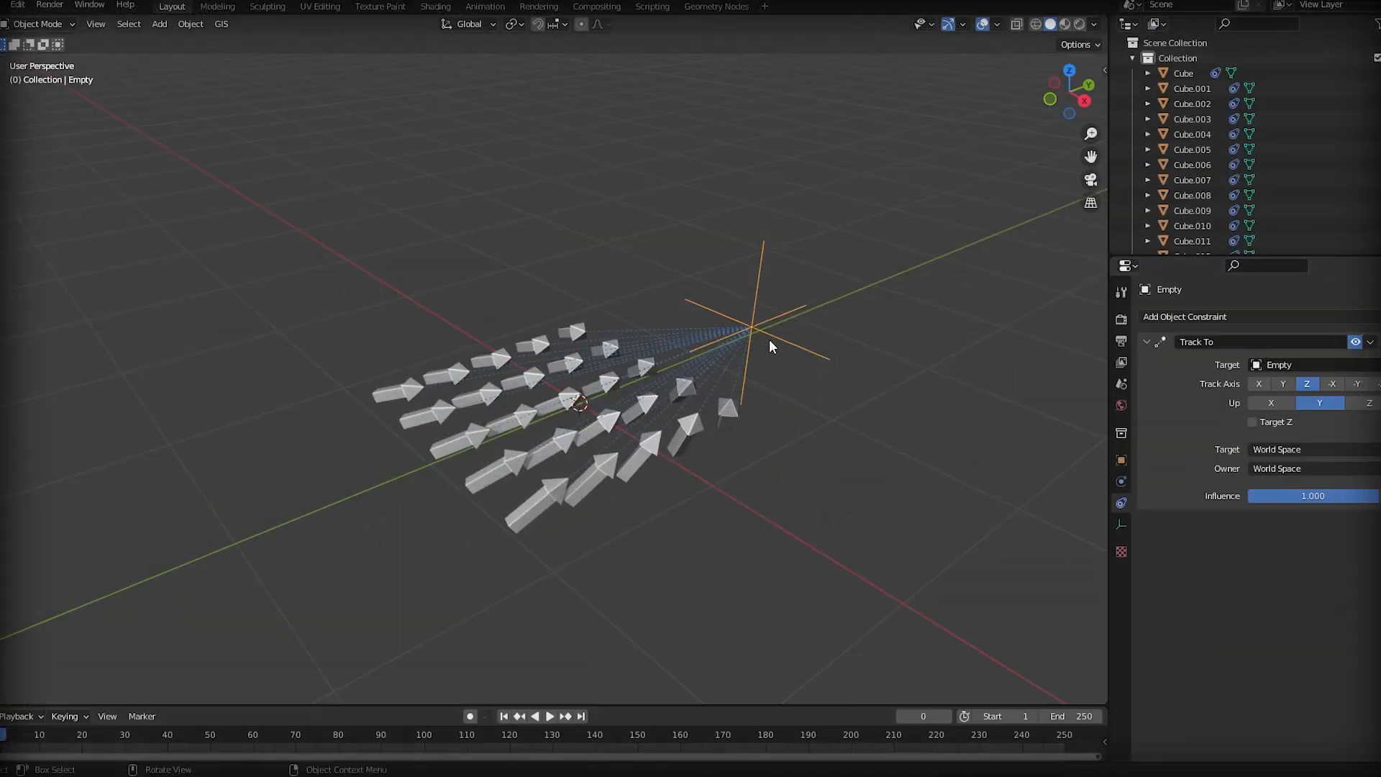
key(g)
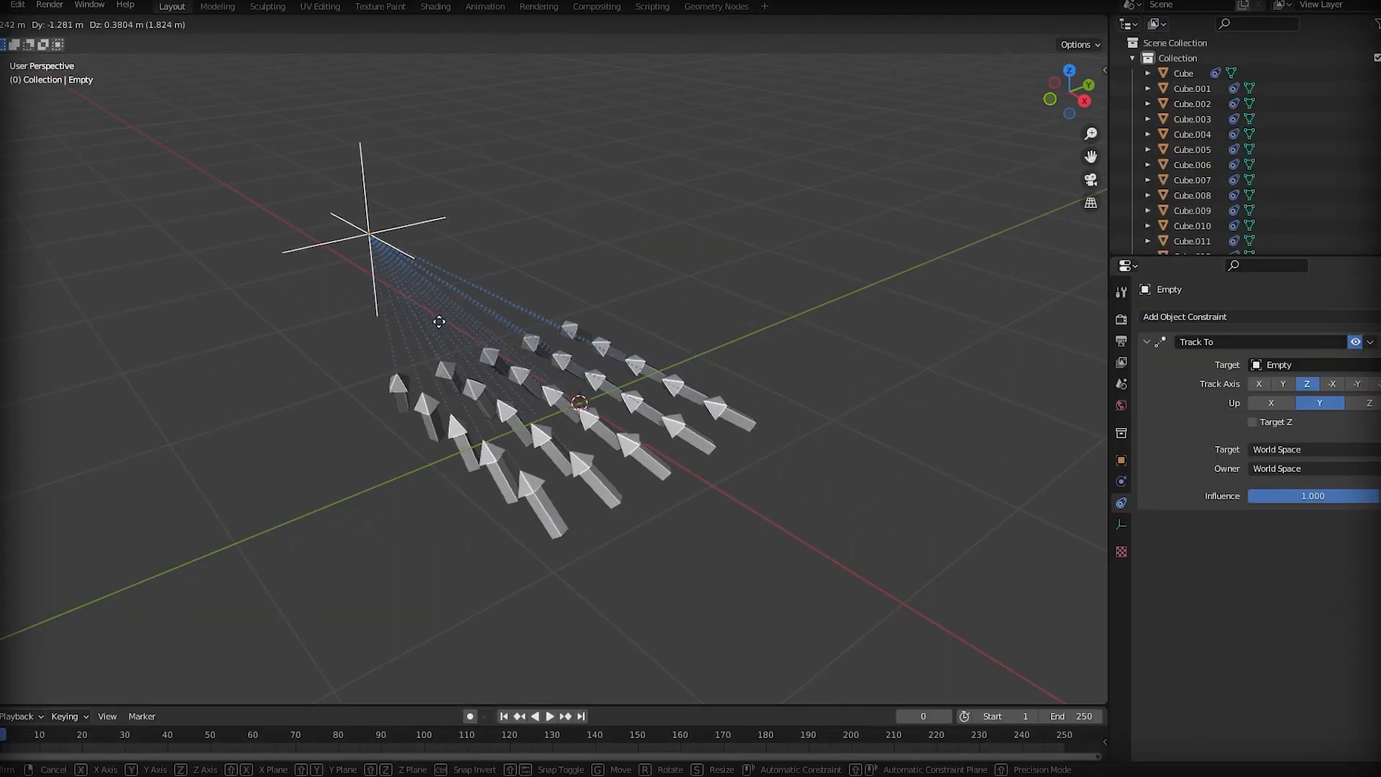
click(412, 462)
key(g)
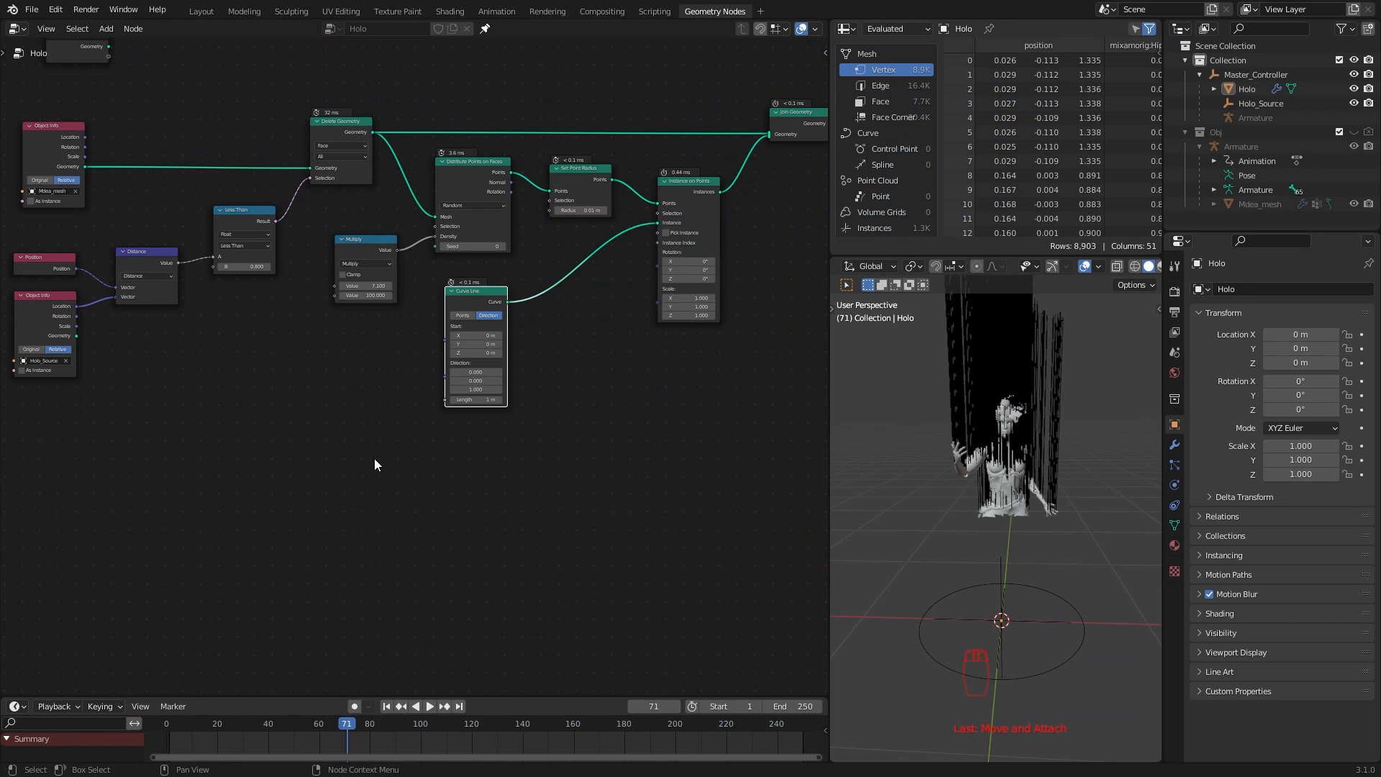
- Add an Align Euler to Vector node and connect its Rotation output to the Instance on Points Rotation input
key(a)
click(479, 450)
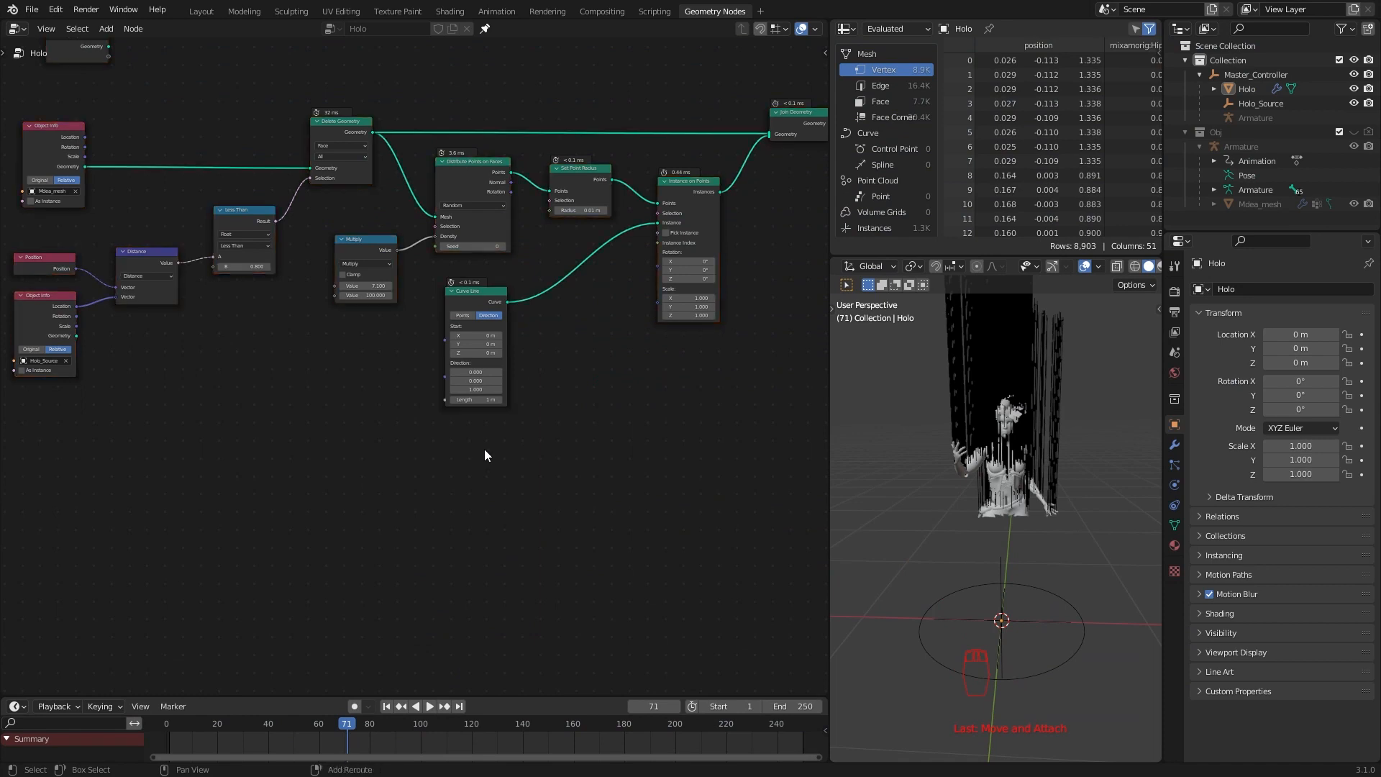
key(shift+a)
click(430, 373)
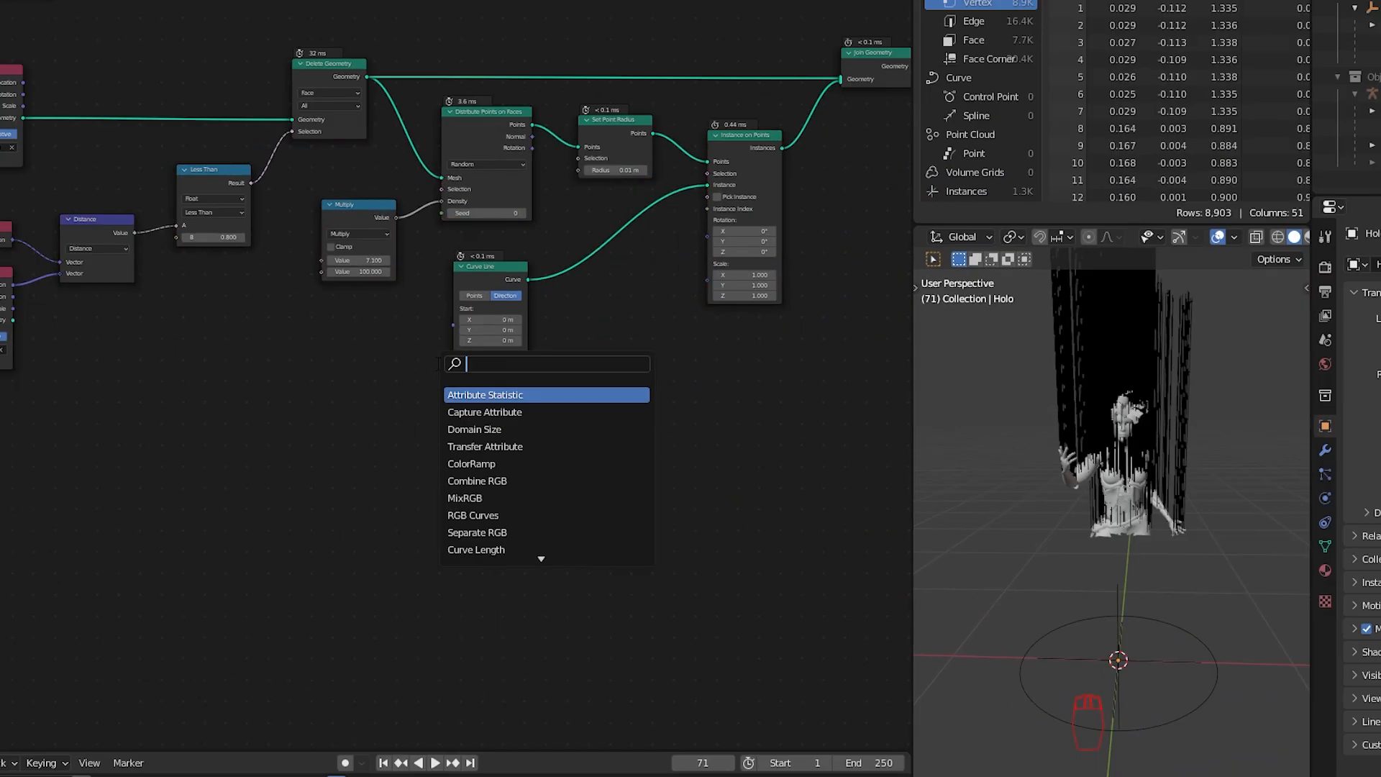
text(alig)
click(550, 394)
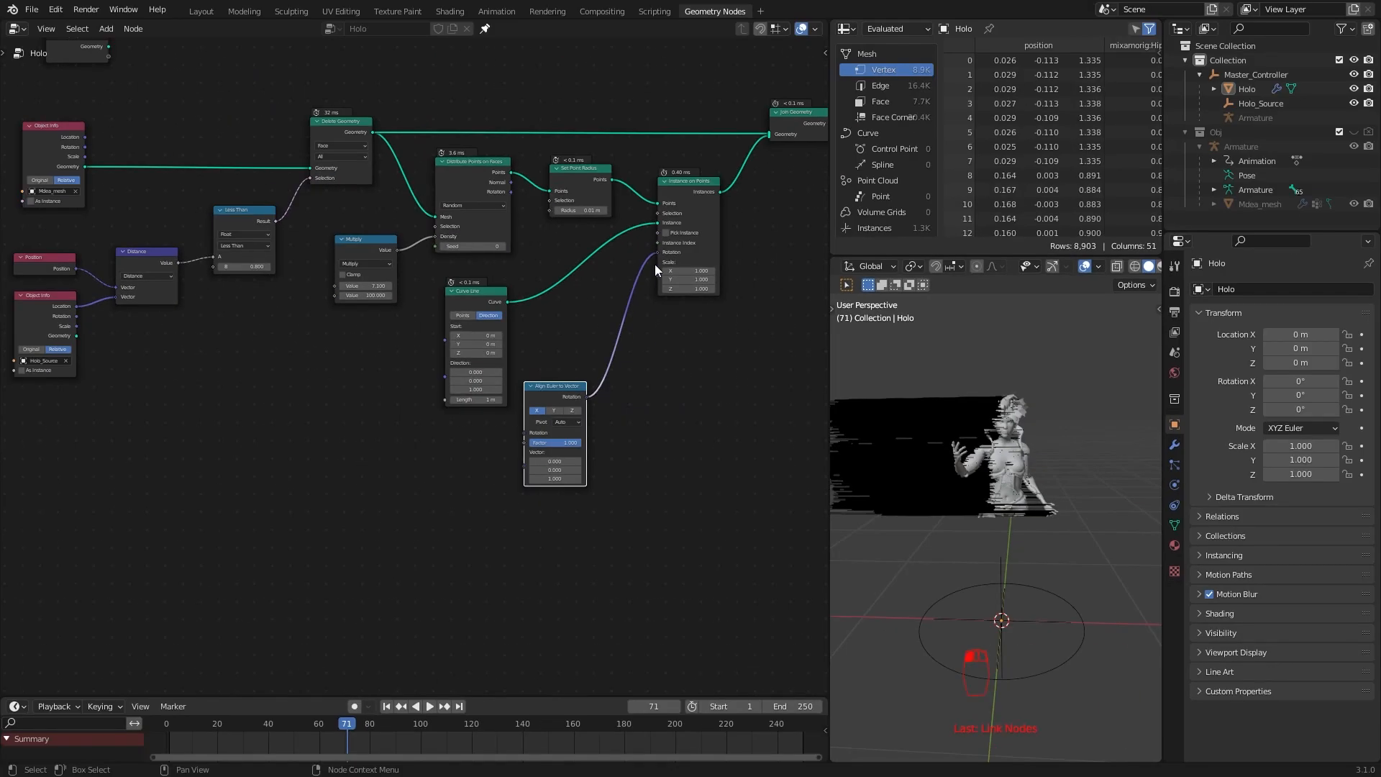
- Set the Align Euler to Vector axis to Z and reposition it together with the Curve Line node
click(678, 407)
drag(666, 367, 668, 436)
drag(482, 291, 523, 279)
drag(561, 425, 530, 425)
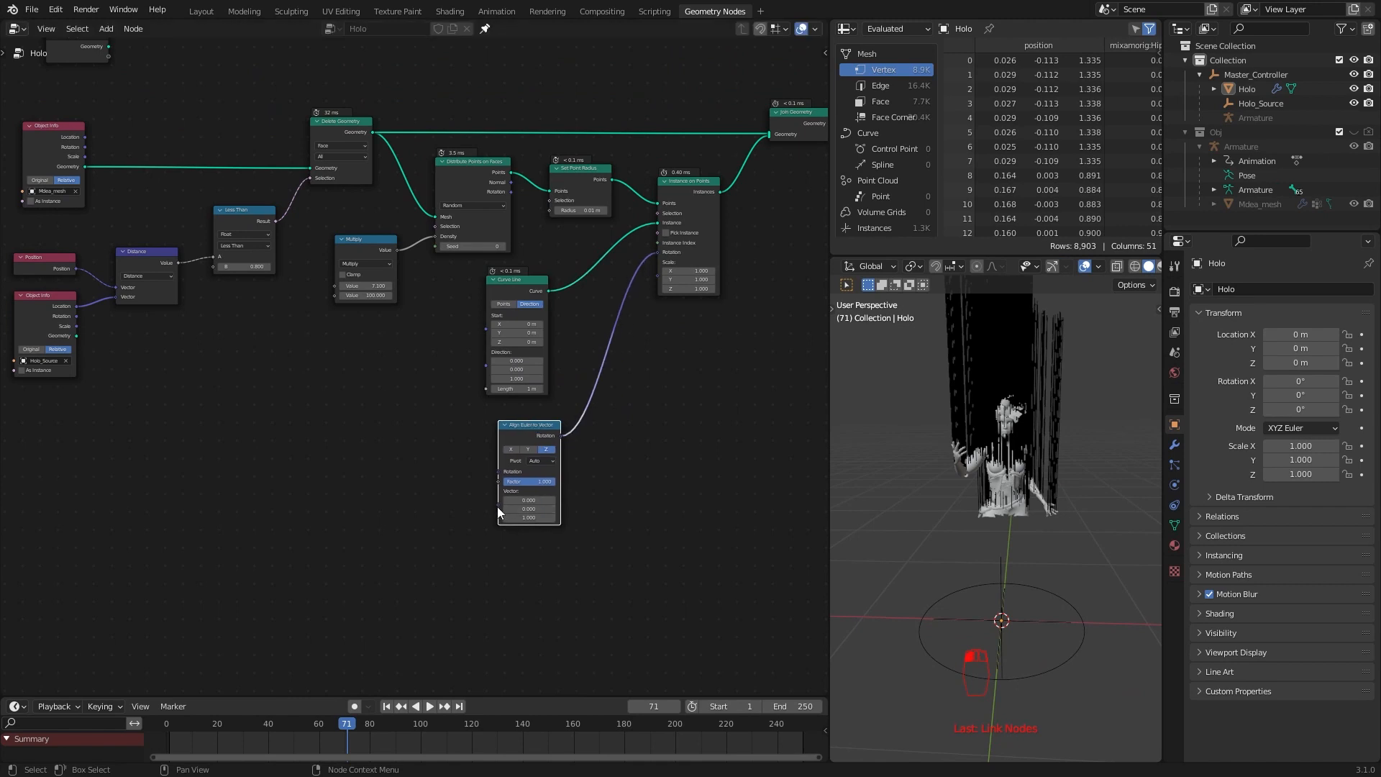
- Connect the Holo_Source Object Info's Location to the Align Euler to Vector node's Vector and test it with the empty
drag(498, 506, 79, 309)
click(1045, 618)
key(g)
key(Escape)
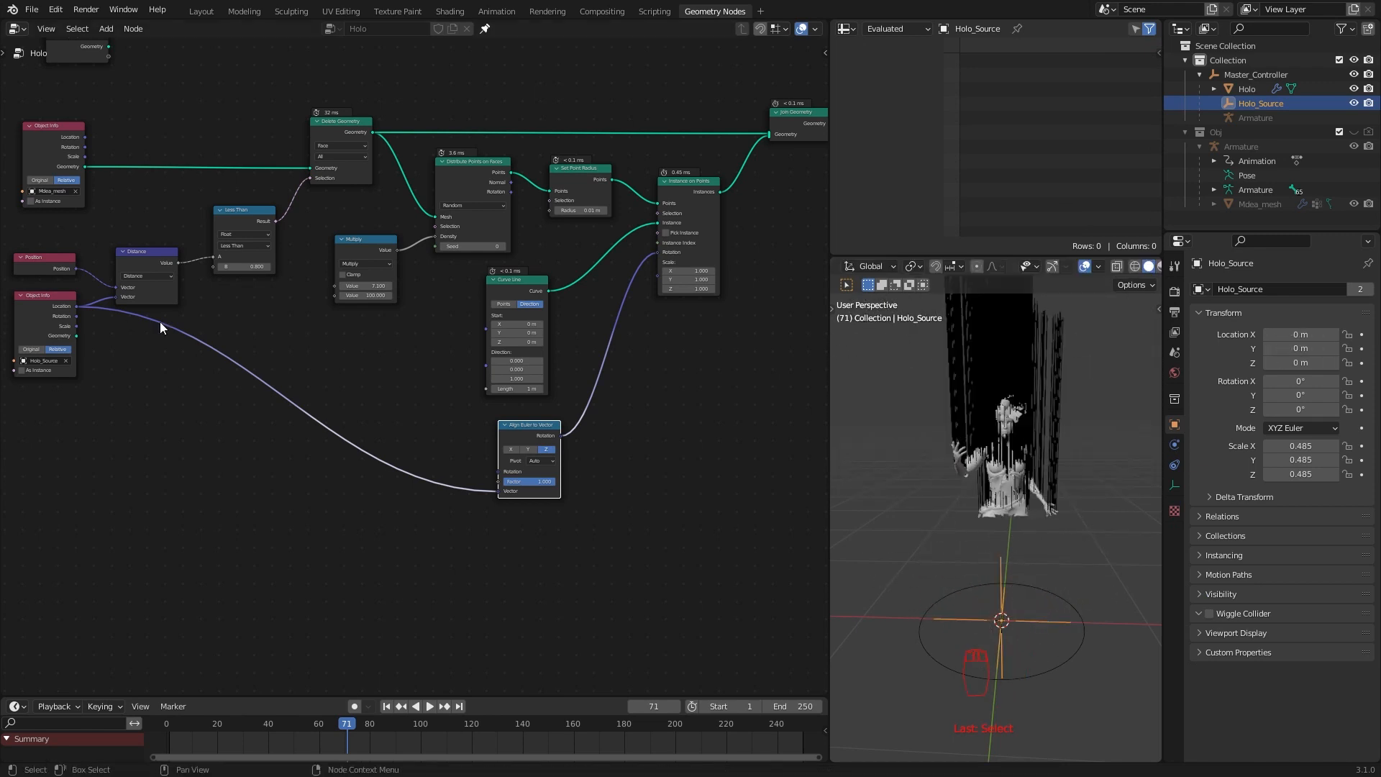
- Insert a Vector Math node set to Subtract before Align Euler to Vector, subtracting Position from the Holo_Source Location
key(q)
click(238, 427)
click(327, 369)
click(359, 398)
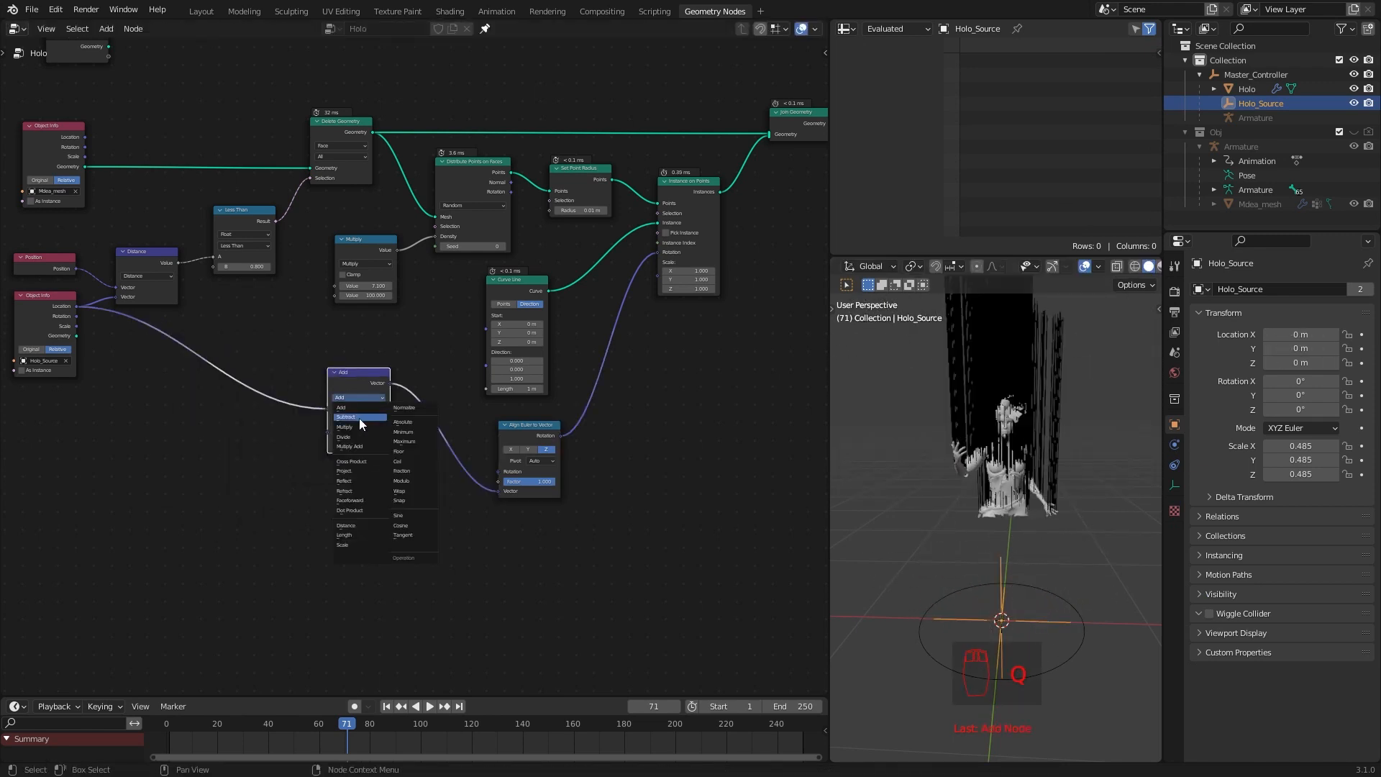
click(359, 417)
drag(325, 430, 325, 433)
click(407, 479)
- Try moving the Holo_Source empty to check how the instanced lines point towards it
click(1079, 497)
middle_drag(1090, 490, 973, 509)
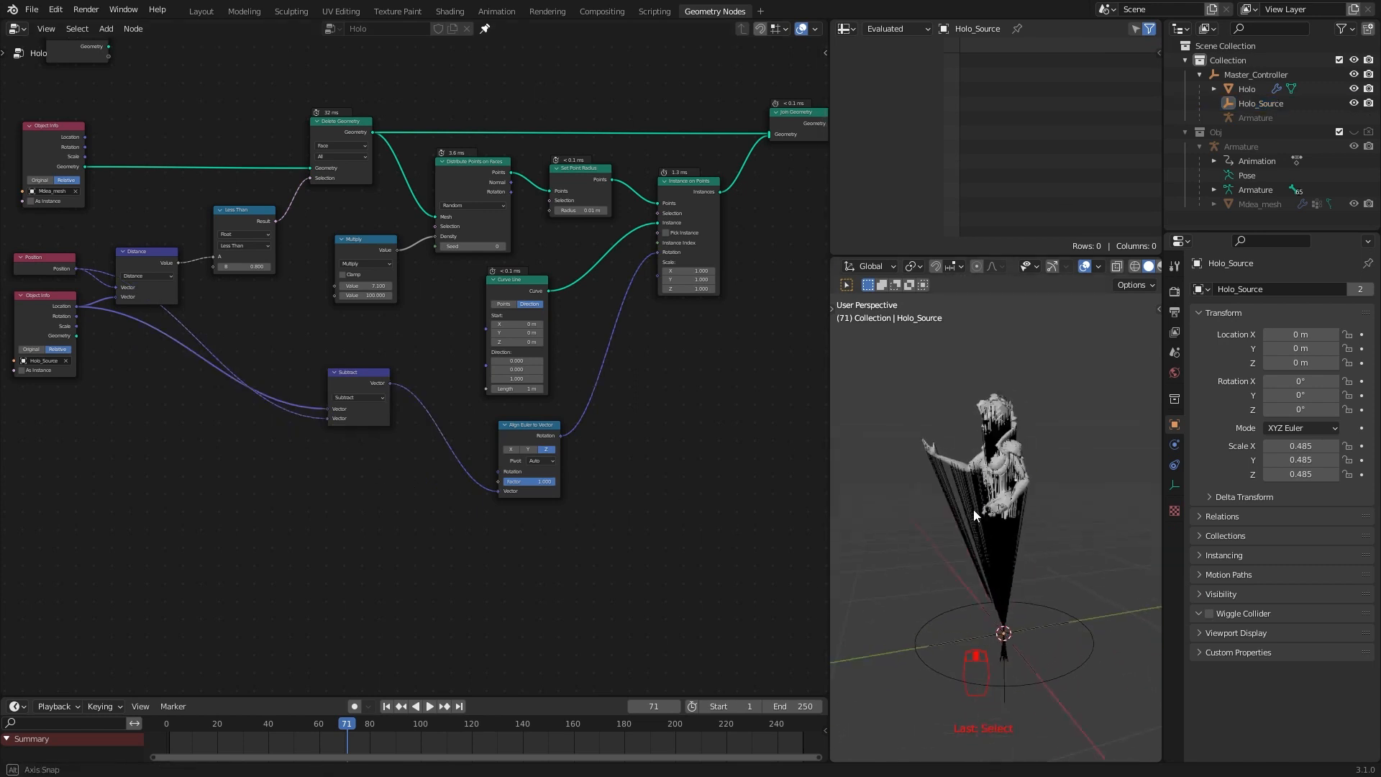
click(1020, 633)
key(g)
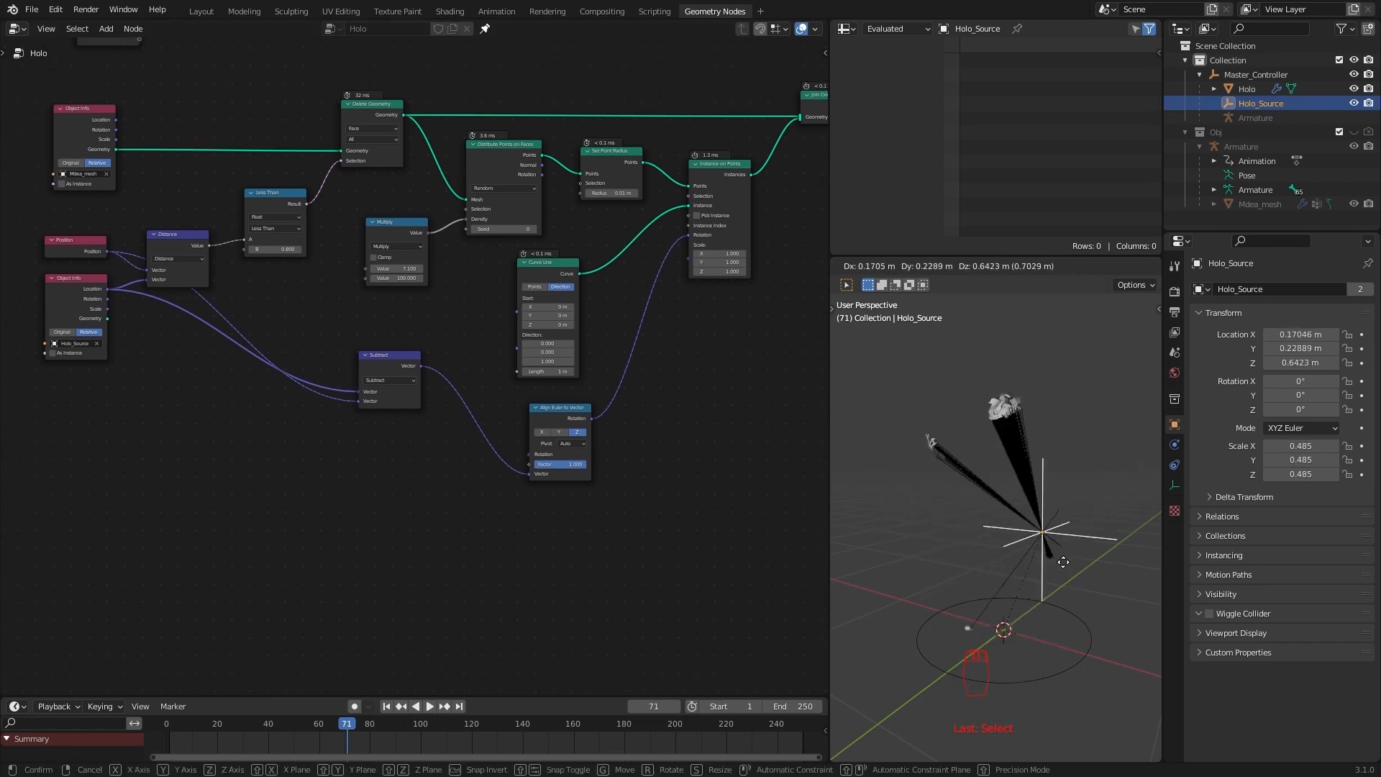
middle_drag(1000, 554, 785, 468)
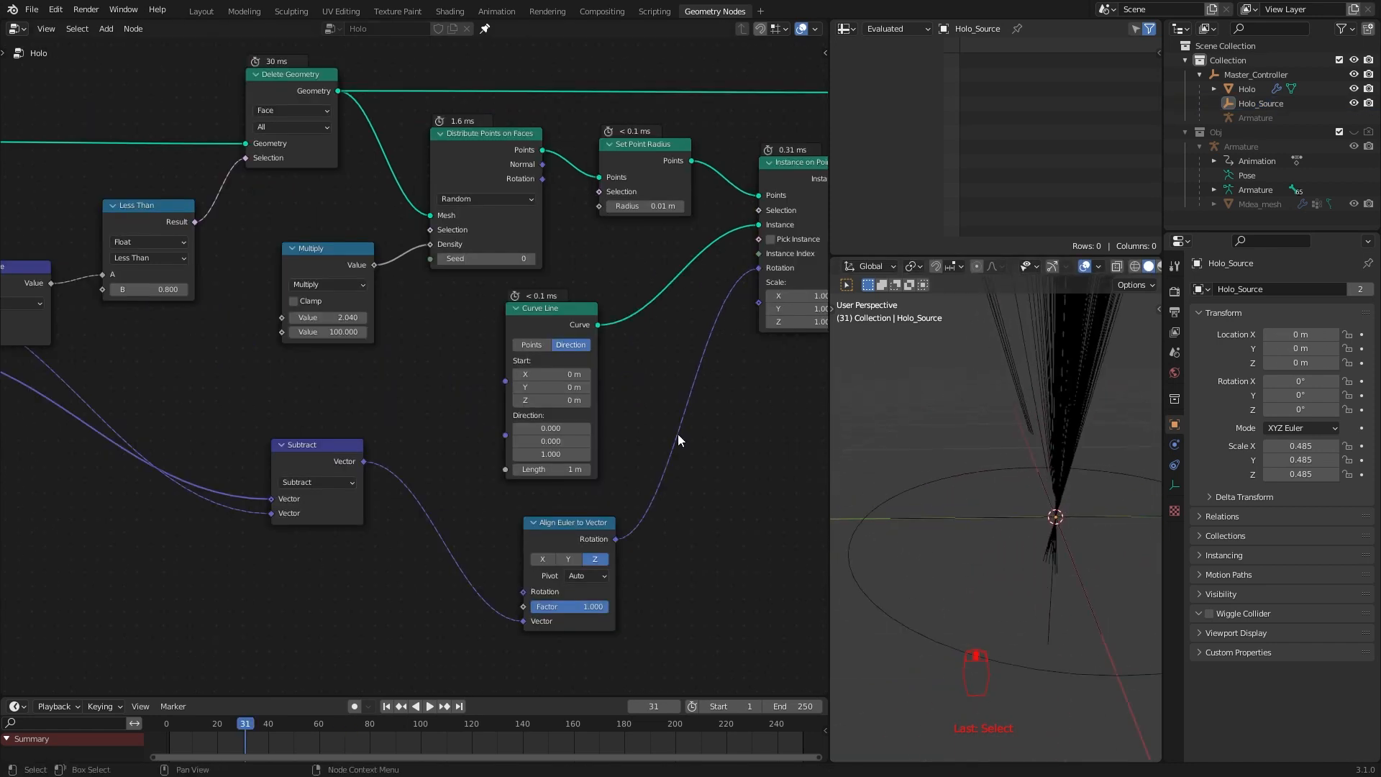
- Try out different values for the Curve Line's Length and the Instance on Points Z scale
middle_drag(776, 405, 555, 433)
middle_drag(1021, 575, 1060, 542)
drag(352, 497, 339, 502)
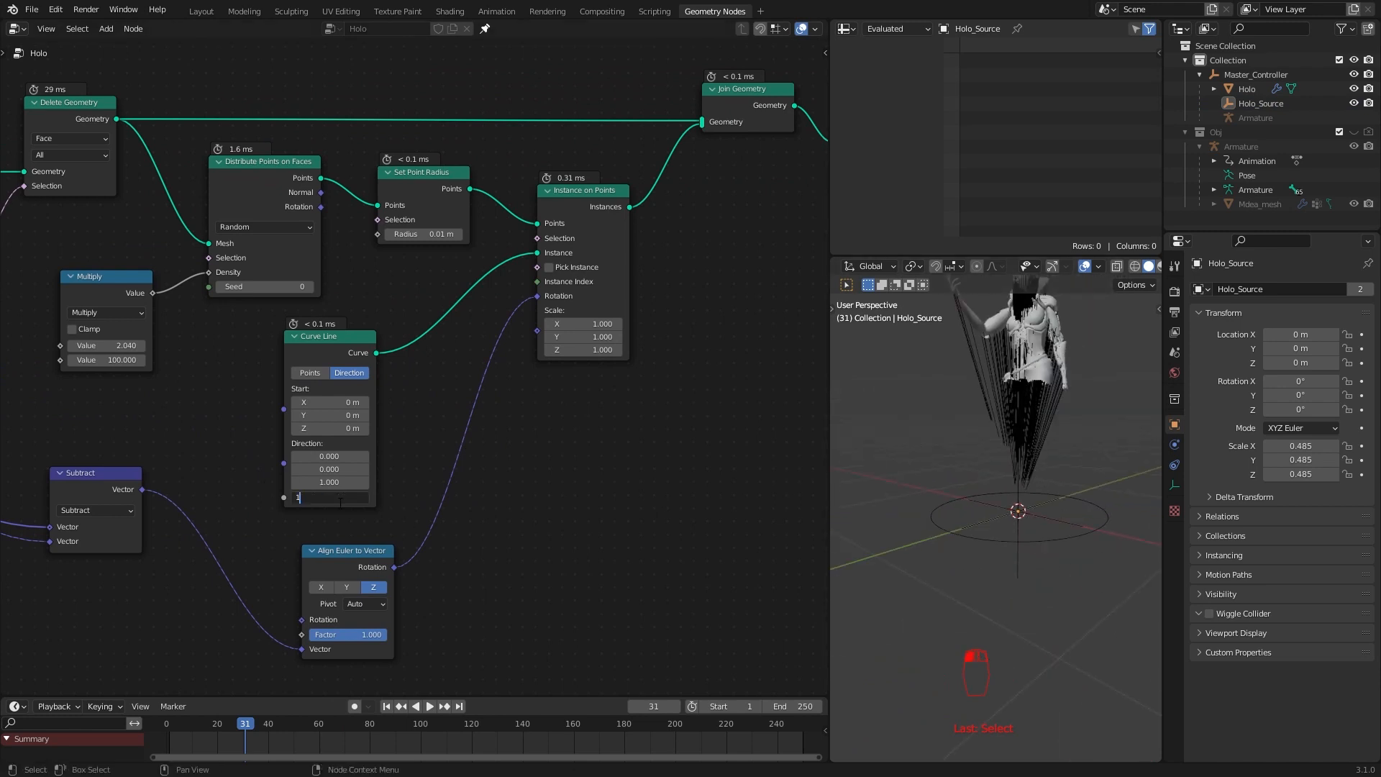
drag(582, 349, 604, 350)
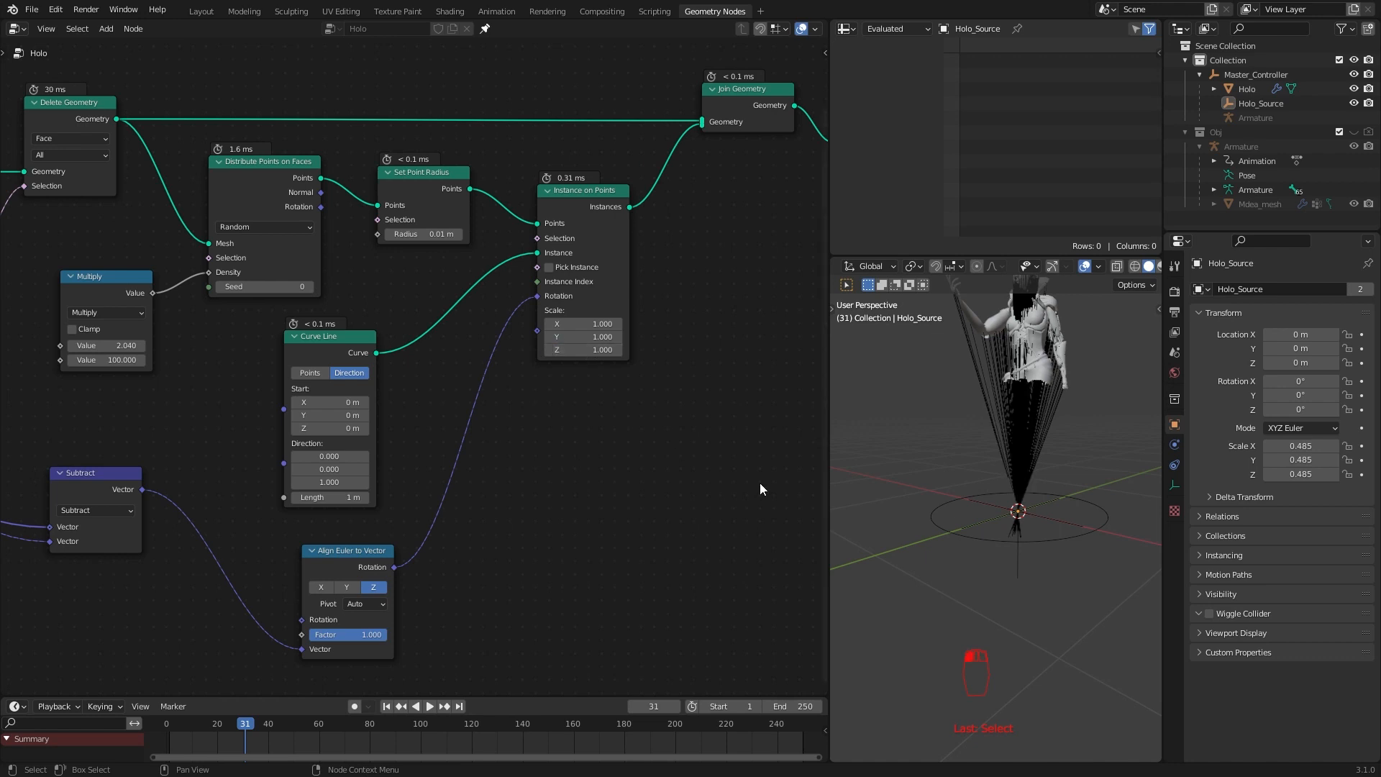
- Examine the node tree from the Distance node through to the Instance on Points Scale input
scroll(762, 489, down, 5)
scroll(489, 450, up, 3)
middle_drag(489, 449, 724, 432)
scroll(724, 431, down, 3)
scroll(196, 278, up, 4)
drag(139, 305, 140, 313)
scroll(140, 314, down, 2)
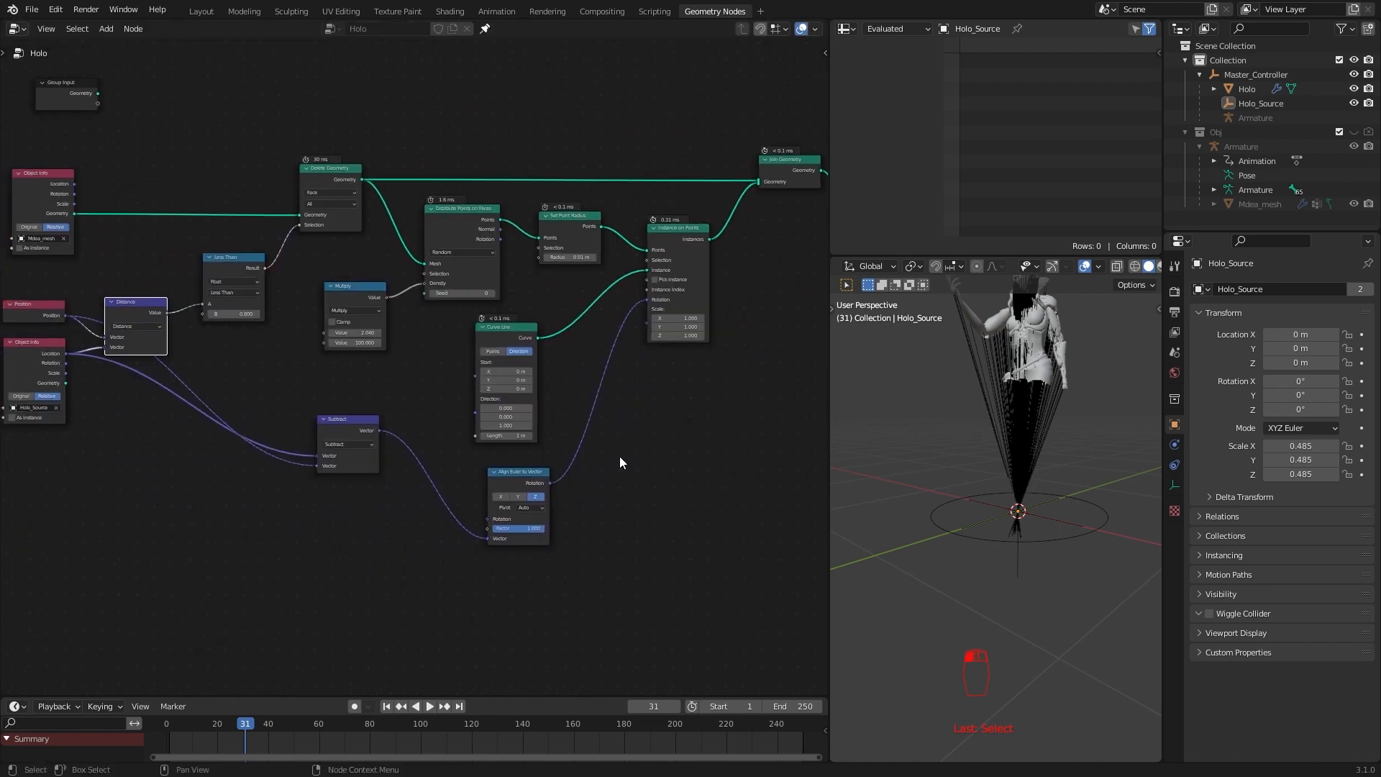
scroll(712, 309, up, 2)
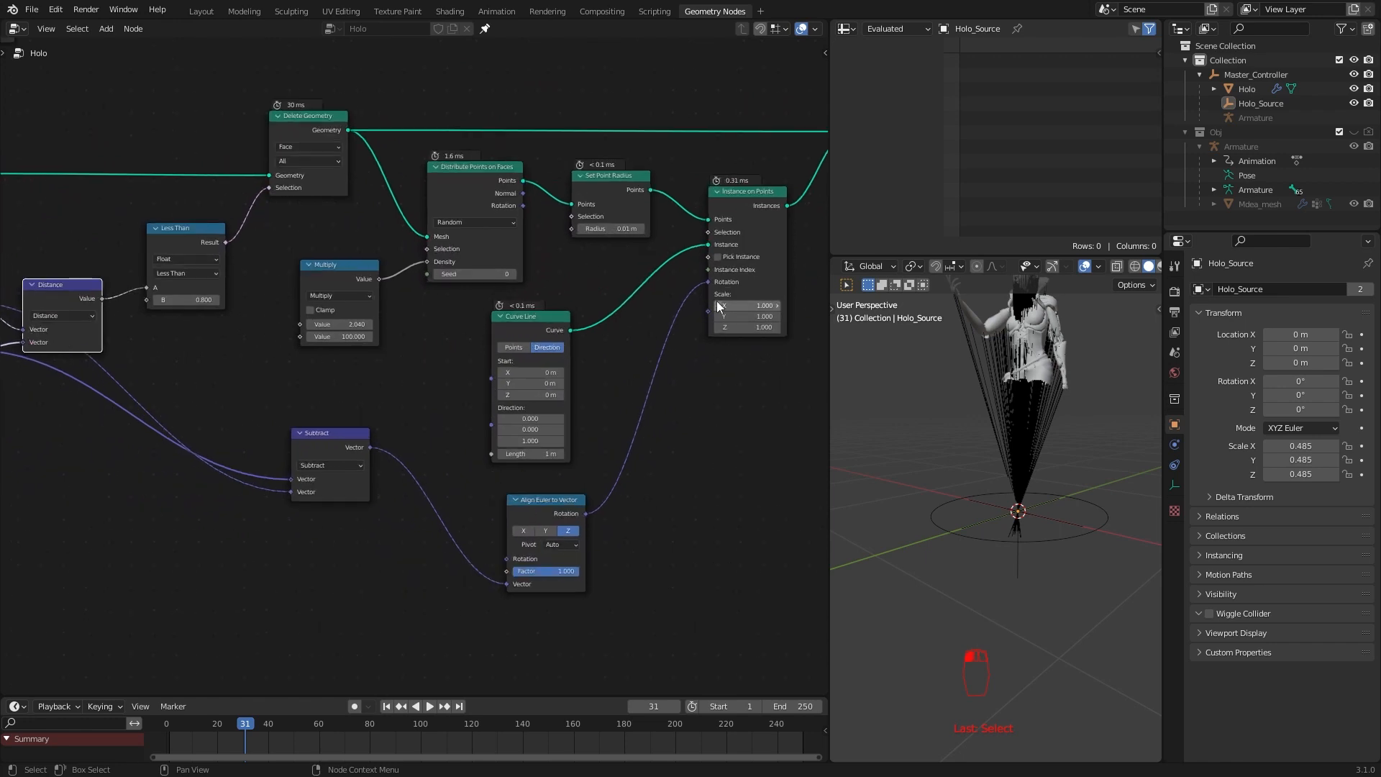
- Add a Combine XYZ node feeding the Instance on Points Scale and reposition both nodes
drag(692, 471, 692, 472)
text(xyz)
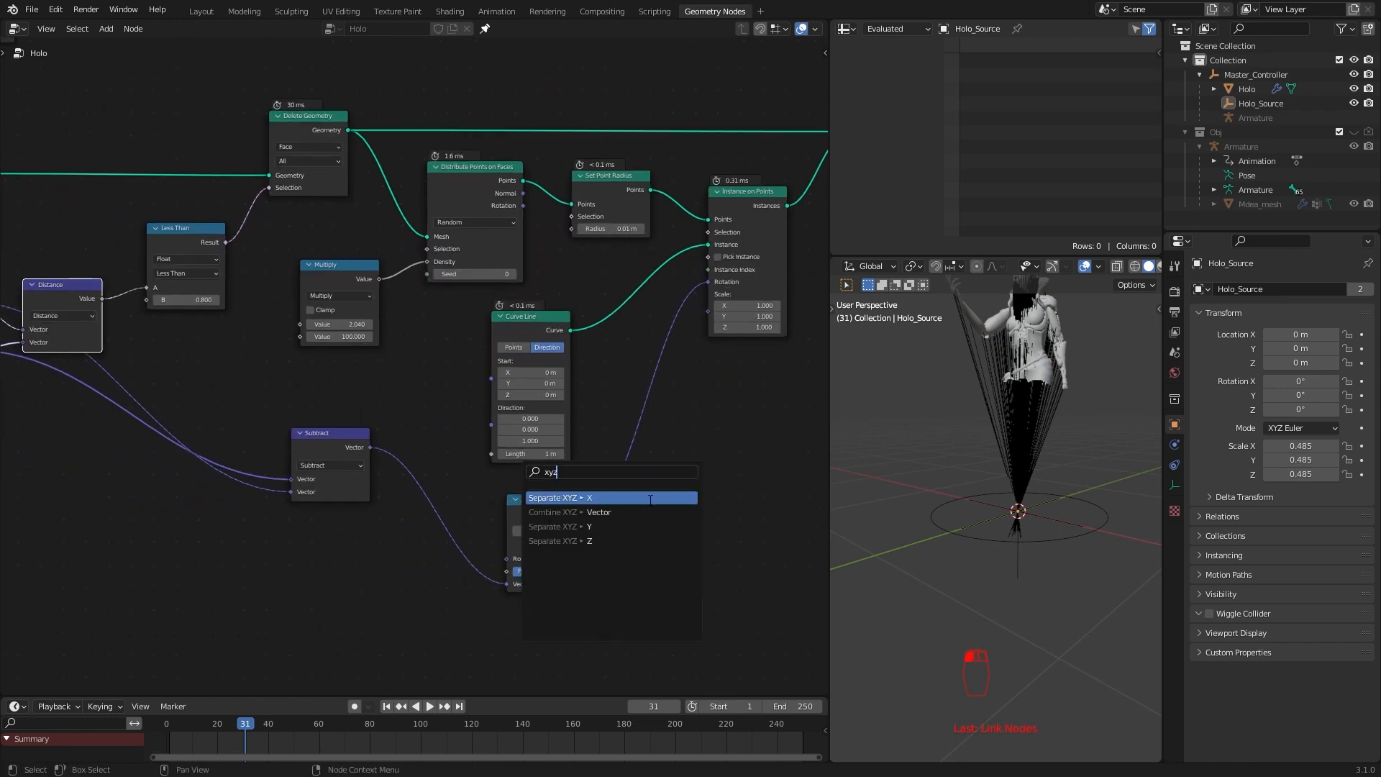
click(650, 511)
click(684, 456)
scroll(684, 456, down, 2)
middle_drag(759, 457, 611, 443)
drag(595, 272, 646, 265)
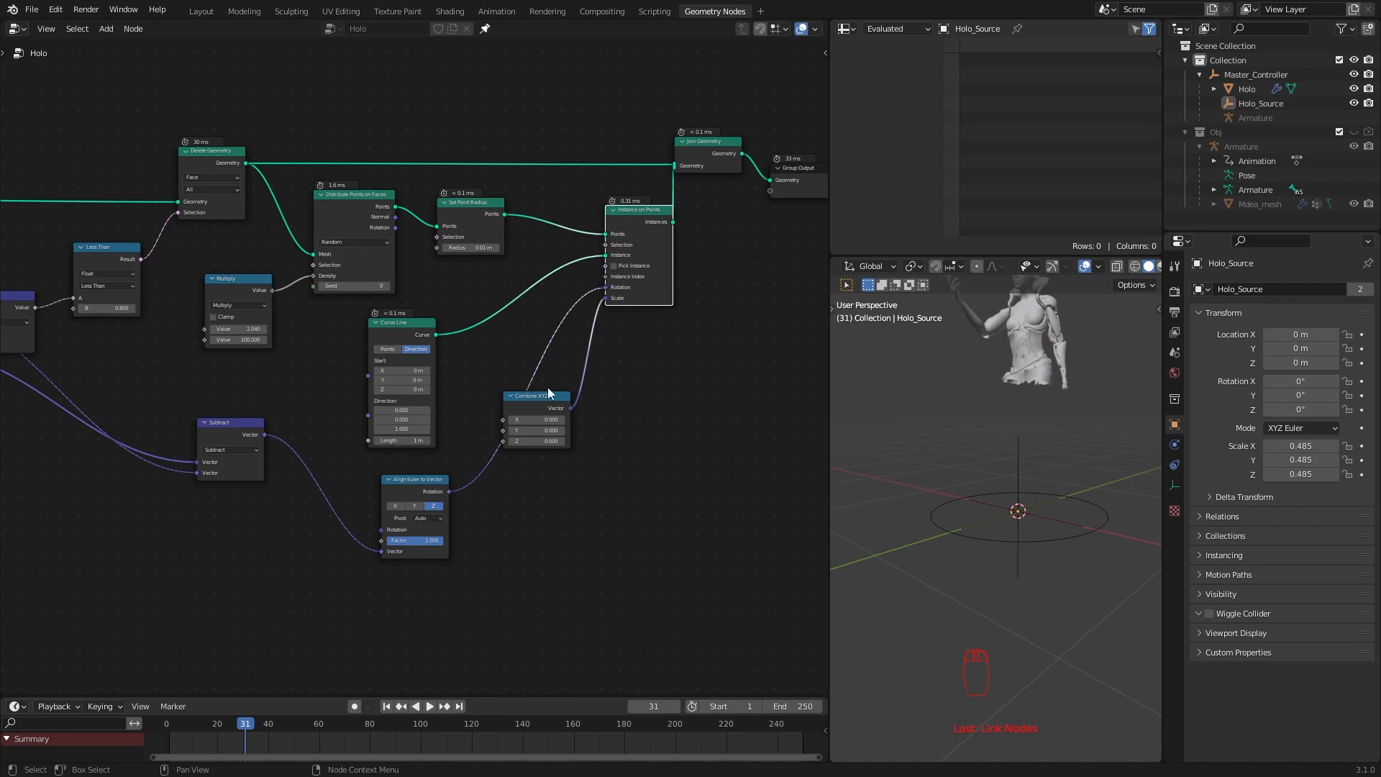
drag(548, 392, 572, 459)
- Set the Combine XYZ X and Y to 1.000 and connect the Distance node's Value to its Z input
middle_drag(506, 524, 637, 496)
drag(618, 495, 598, 501)
drag(125, 301, 127, 298)
drag(672, 462, 658, 476)
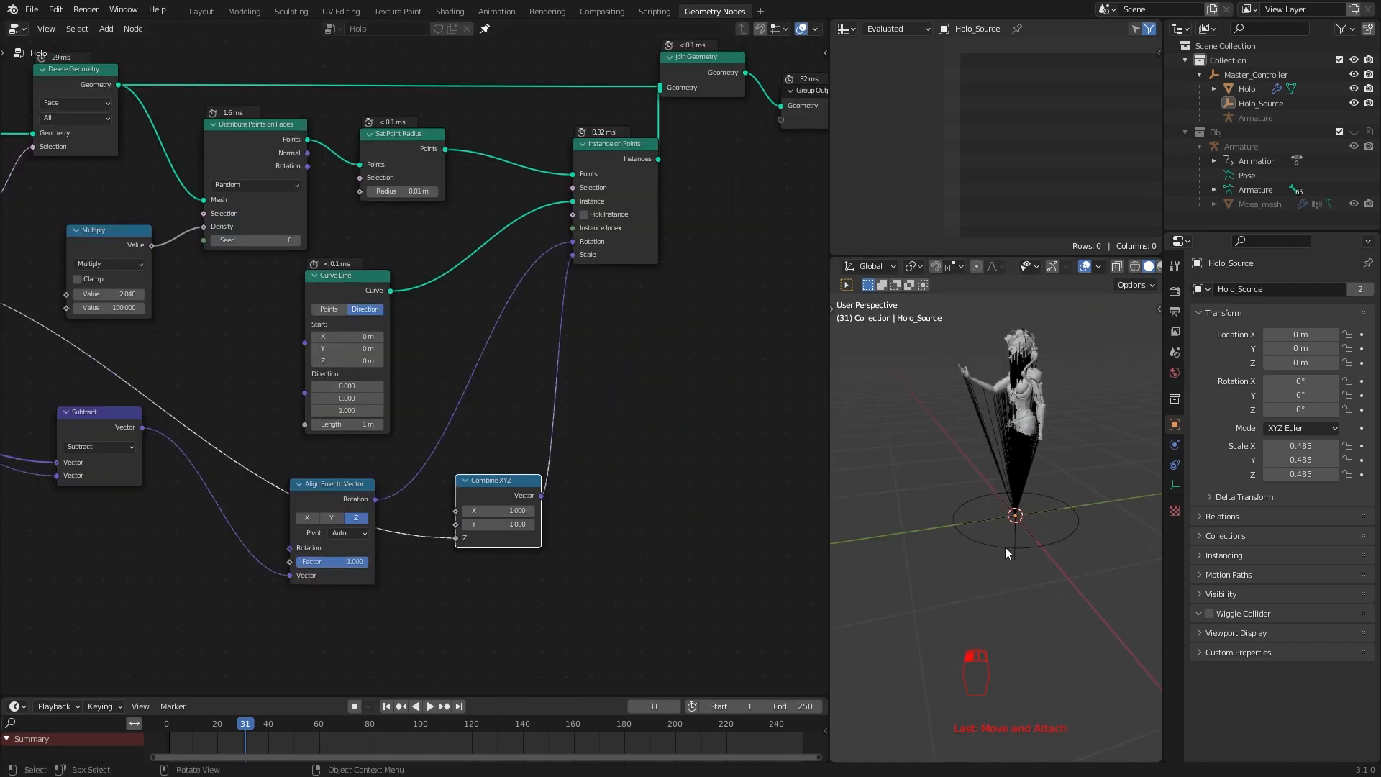
- Try moving the Holo_Source empty to a point above the character
middle_drag(1004, 546, 988, 590)
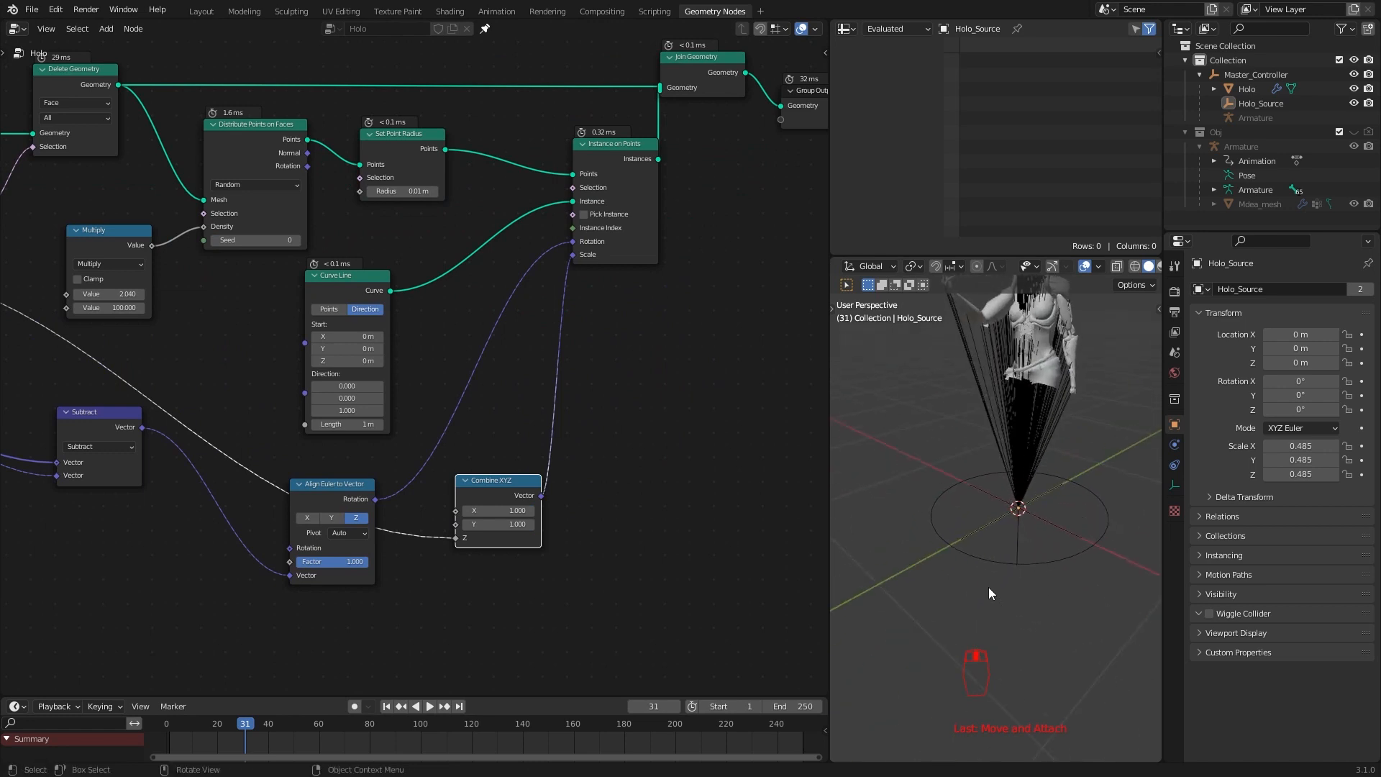
scroll(988, 586, down, 3)
click(1020, 519)
key(g)
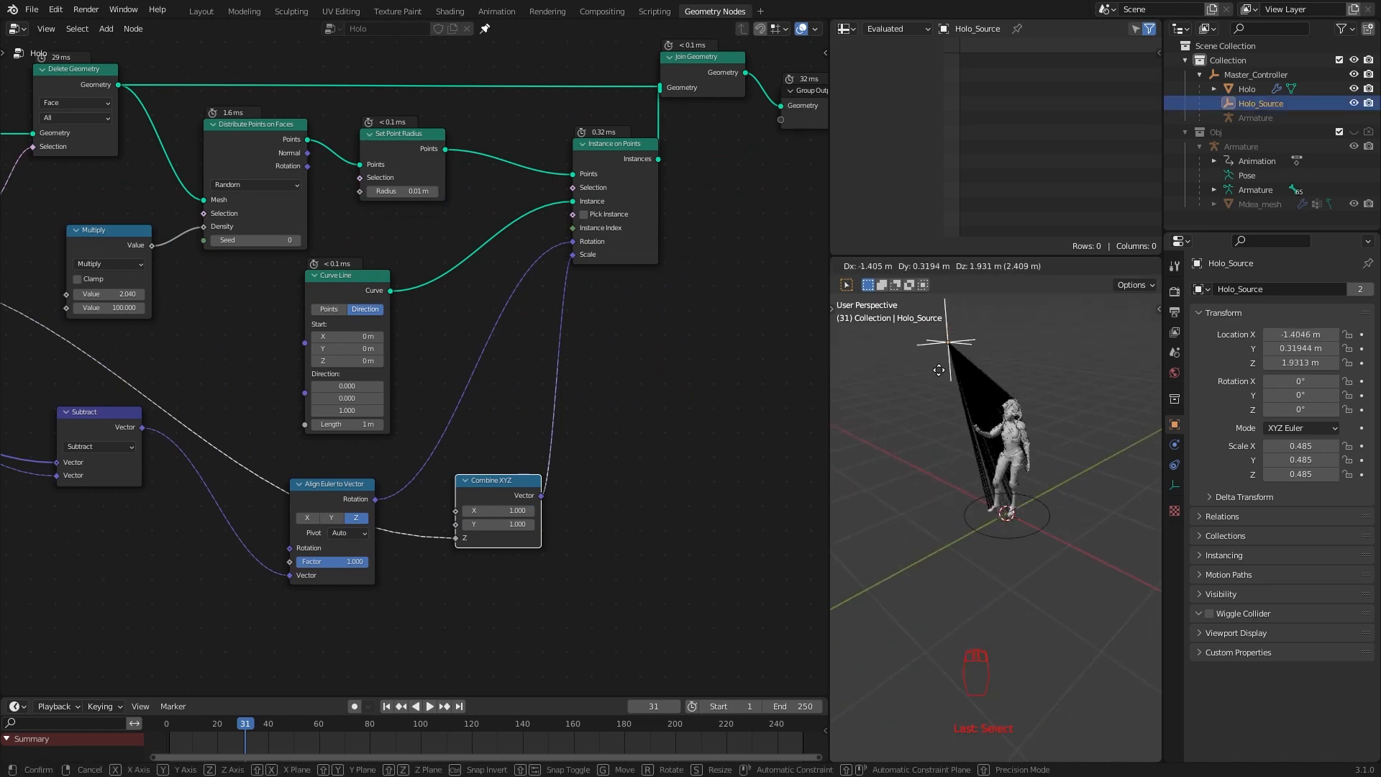
right_click(1090, 521)
scroll(1054, 568, up, 4)
middle_drag(1055, 547, 1013, 546)
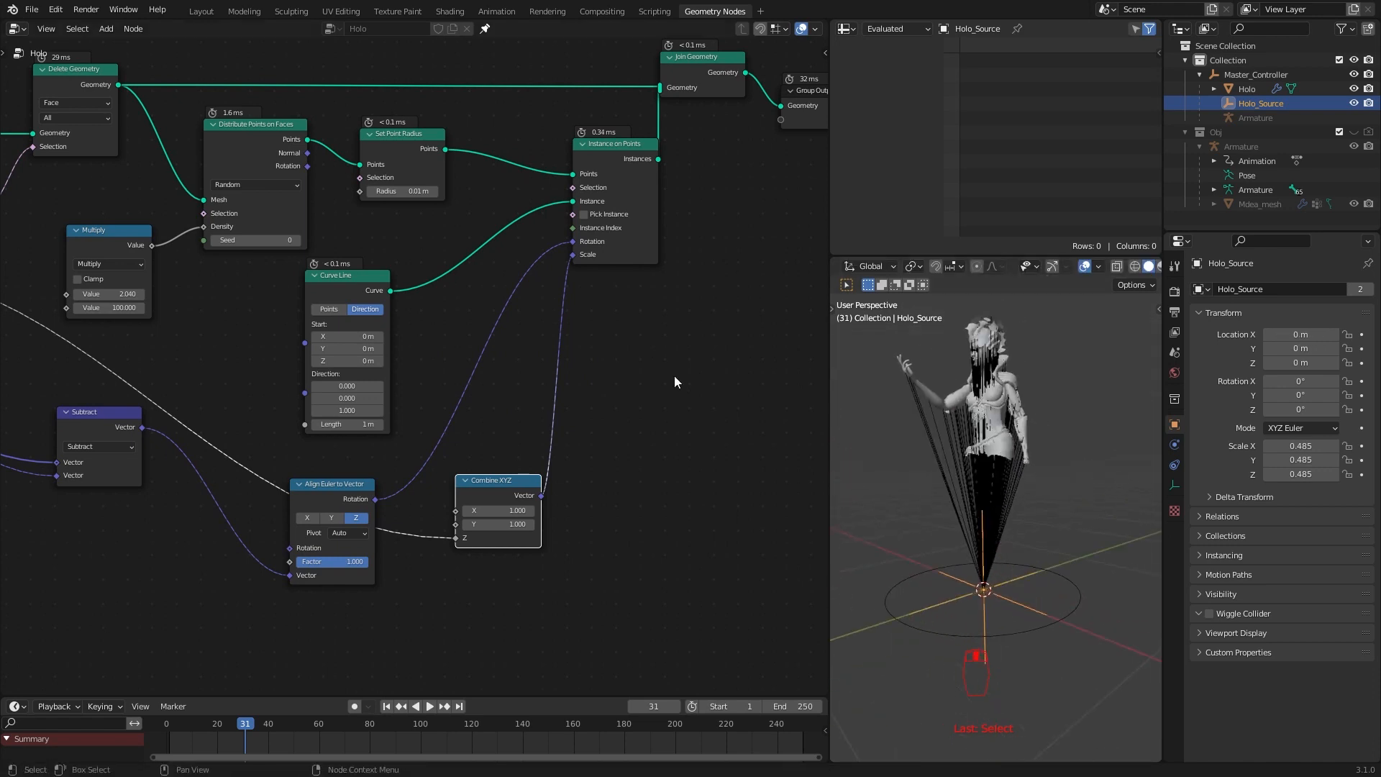
- Rearrange the Combine XYZ, Join Geometry and Group Output nodes to make room after Instance on Points
scroll(675, 375, down, 2)
drag(594, 176, 646, 176)
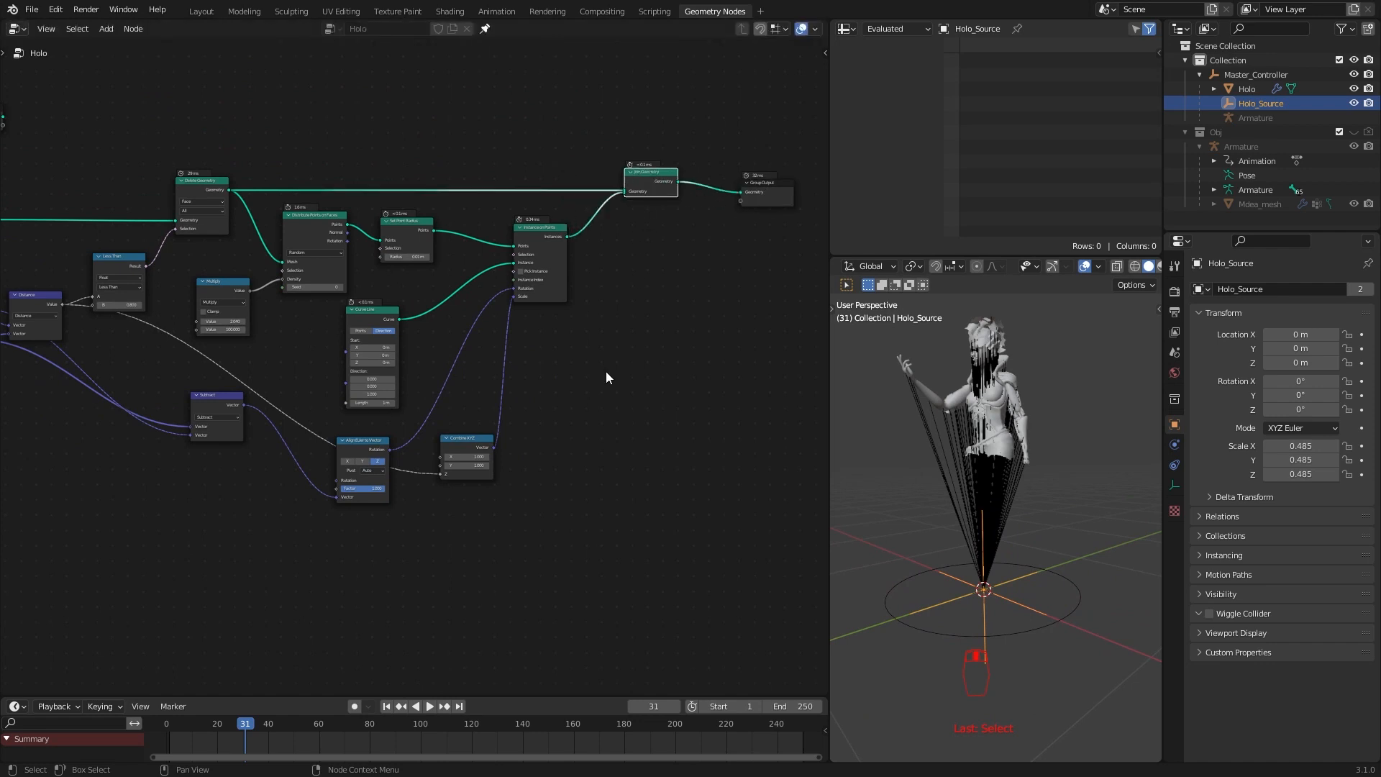
drag(462, 440, 451, 444)
alt+drag(652, 376, 472, 403)
scroll(471, 403, up, 4)
drag(592, 260, 754, 242)
drag(407, 225, 607, 225)
- Insert a Curve to Mesh node between Instance on Points and Join Geometry
scroll(460, 347, up, 1)
key(shift+a)
mouse_move(403, 398)
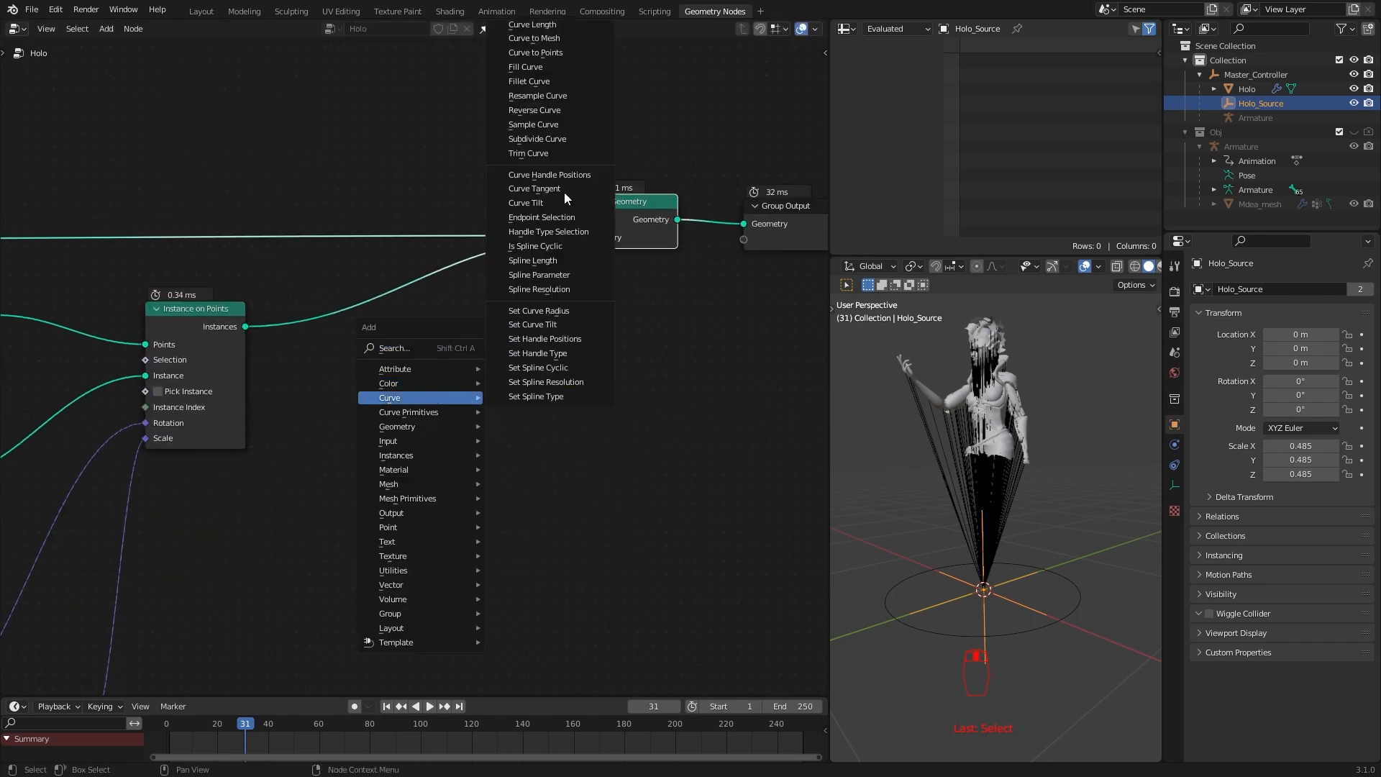
click(535, 39)
click(421, 255)
- Add a Curve Circle node with Resolution 4 and connect it to Curve to Mesh's Profile Curve input
middle_drag(408, 433, 453, 441)
key(shift+a)
mouse_move(499, 439)
mouse_move(460, 454)
click(559, 481)
click(506, 486)
scroll(432, 503, up, 1)
click(408, 524)
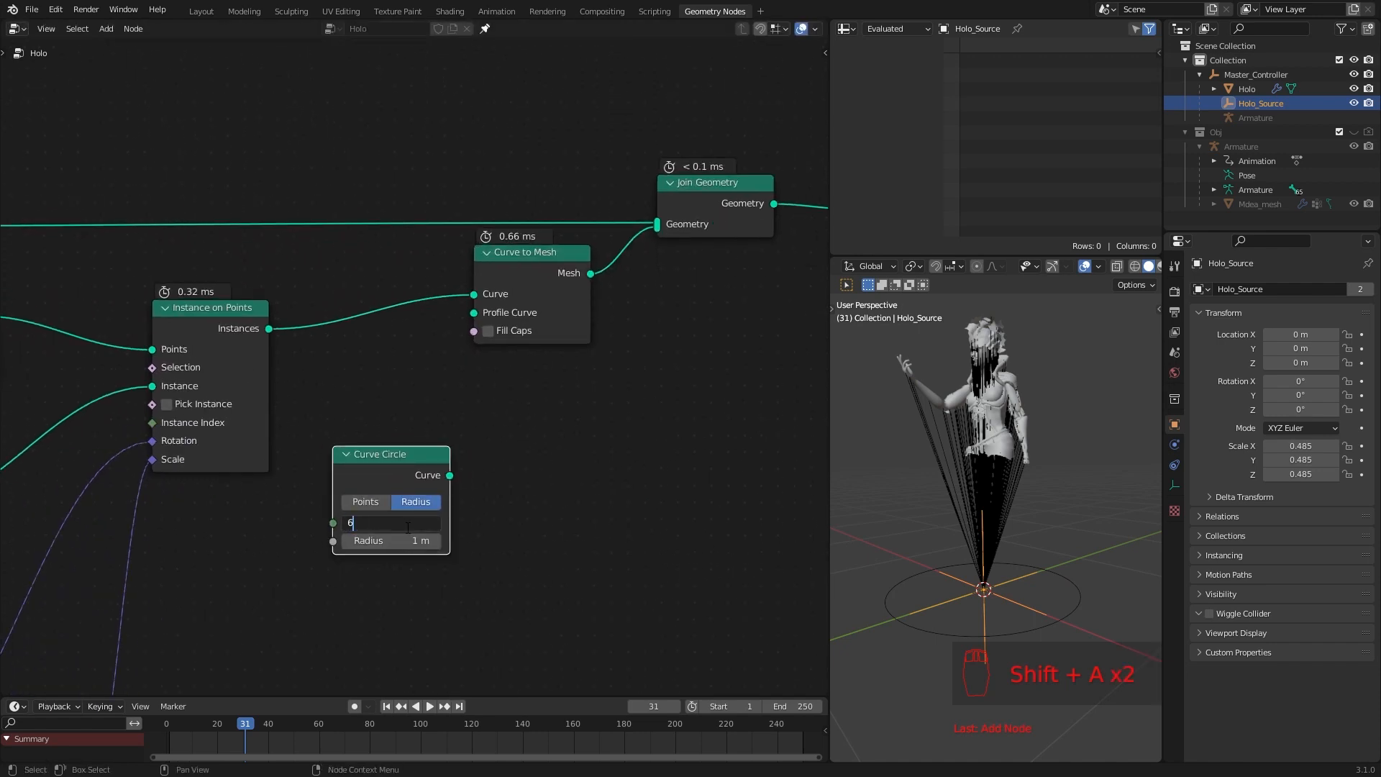
text(6)
key(Return)
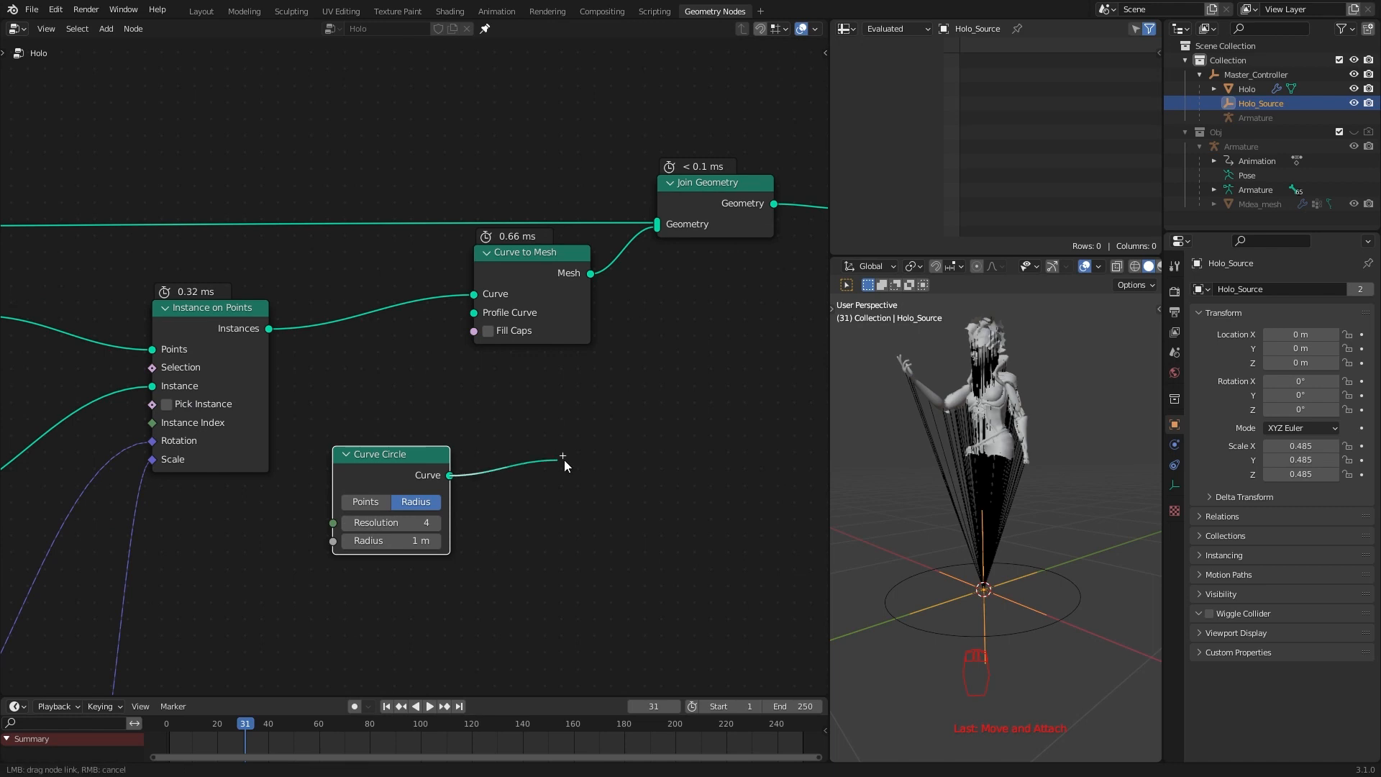
drag(471, 311, 473, 313)
- Set the Curve Circle's Radius to 0.01 m
scroll(994, 473, down, 6)
scroll(417, 532, up, 3)
drag(403, 587, 332, 587)
scroll(1021, 518, up, 10)
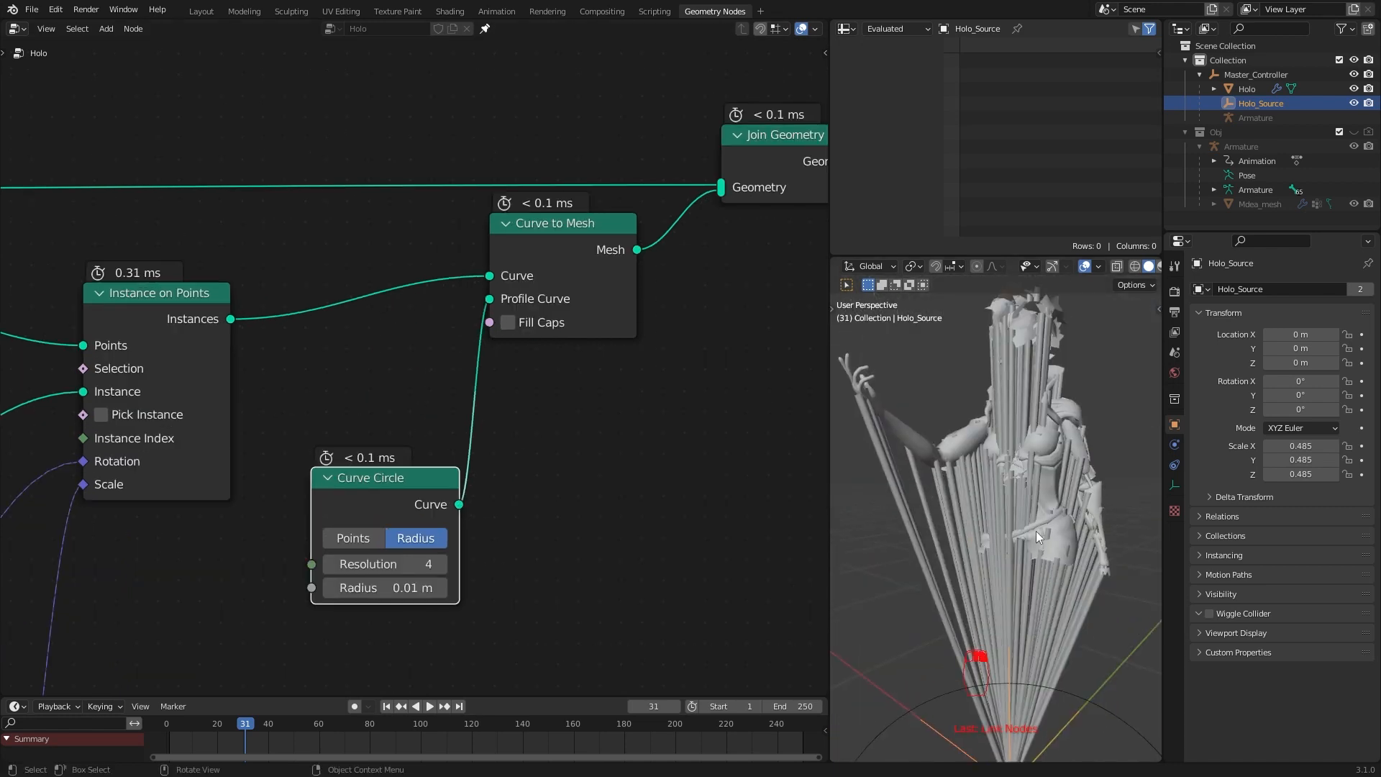
scroll(496, 358, down, 5)
- Reposition the Curve to Mesh and Curve Circle nodes and feed the circle's Radius from a Math node set to Multiply
middle_drag(489, 359, 459, 278)
drag(501, 185, 535, 185)
drag(366, 361, 404, 325)
middle_drag(508, 436, 569, 403)
drag(413, 365, 366, 435)
text(mat)
key(Return)
click(321, 403)
click(345, 421)
- Set the two values of the Multiply node driving the circle's Radius to 0.110 and 0.010
double_click(345, 456)
text(1)
key(Return)
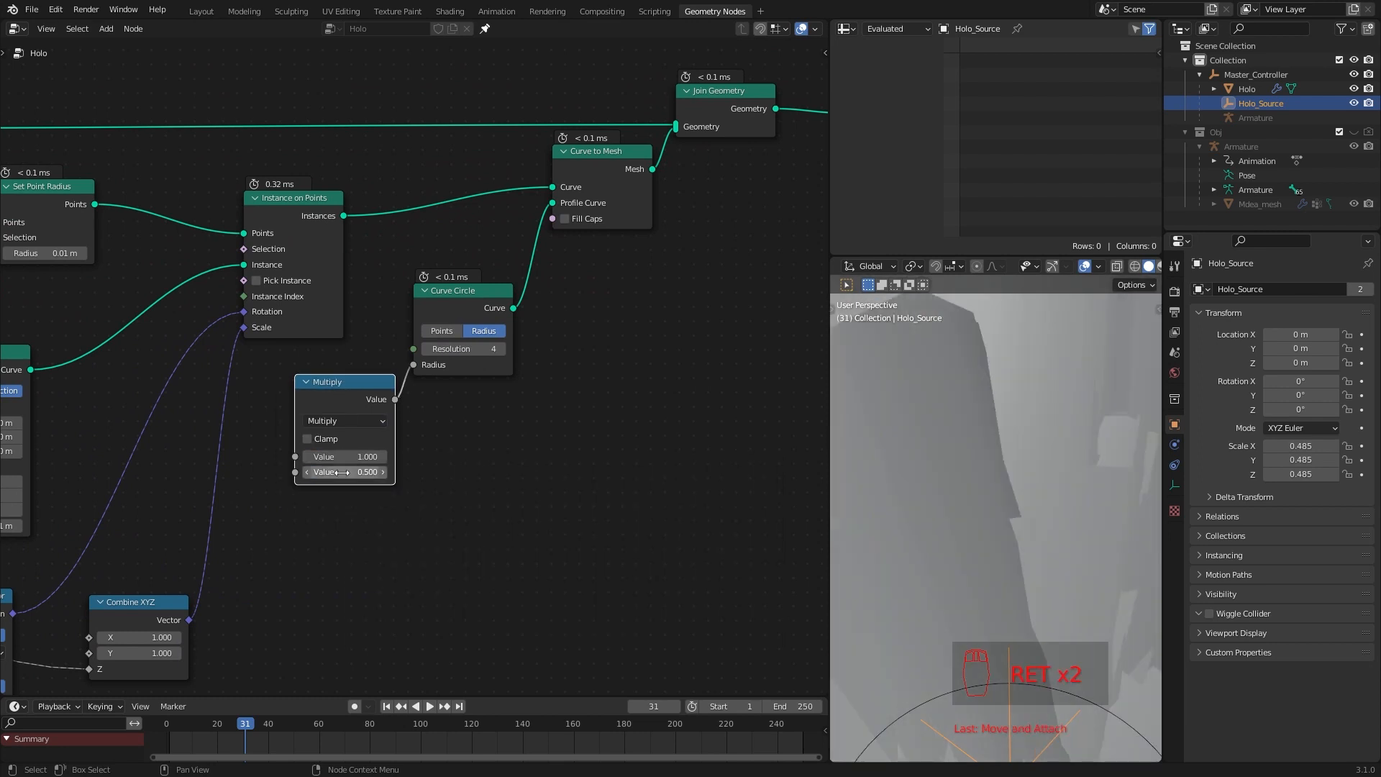
double_click(342, 473)
text(1)
key(Return)
scroll(996, 518, down, 9)
key(Return)
scroll(996, 517, up, 9)
drag(352, 457, 288, 458)
click(475, 489)
middle_drag(935, 567, 1008, 562)
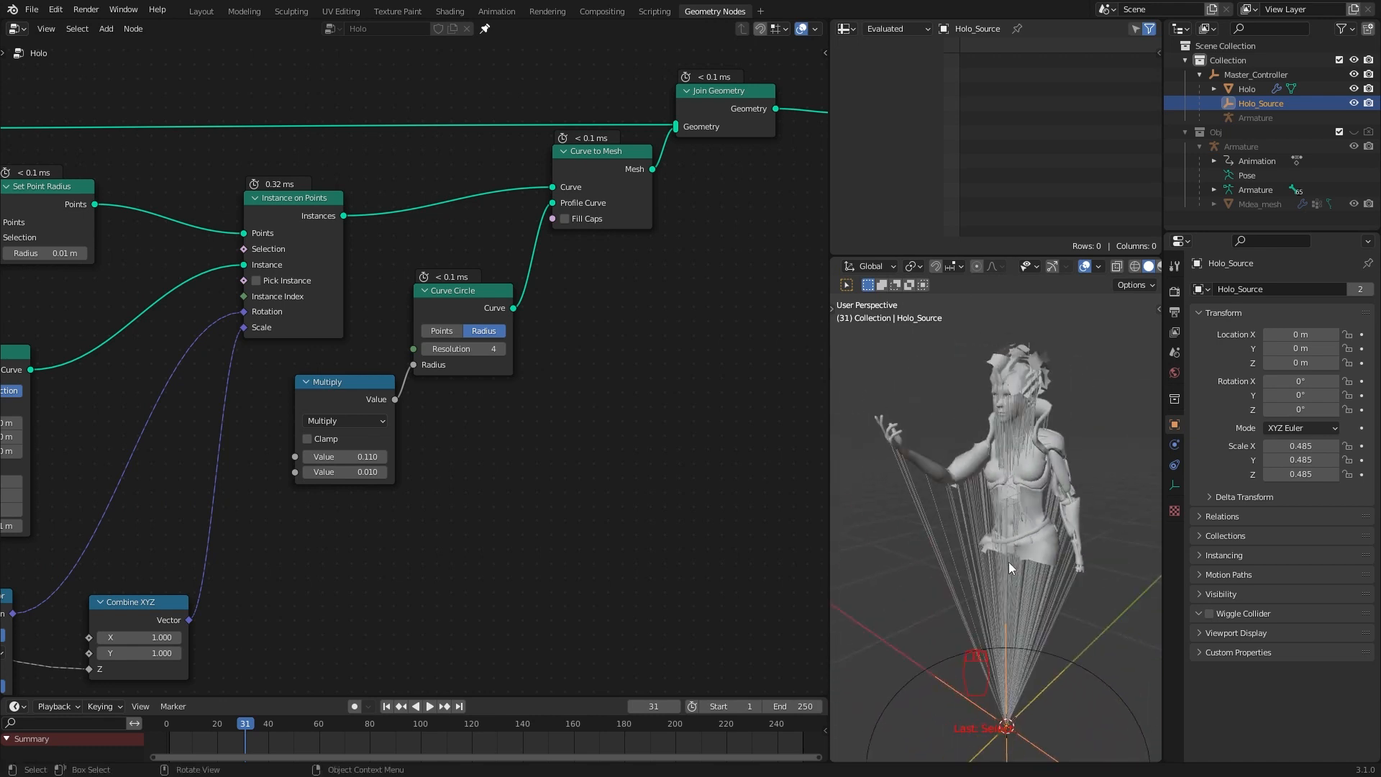
- Expose Visible Threshold, Holo_Obj and Holo_Source as group inputs feeding the Less Than node and the two Object Info nodes
drag(627, 256, 710, 251)
drag(329, 288, 352, 330)
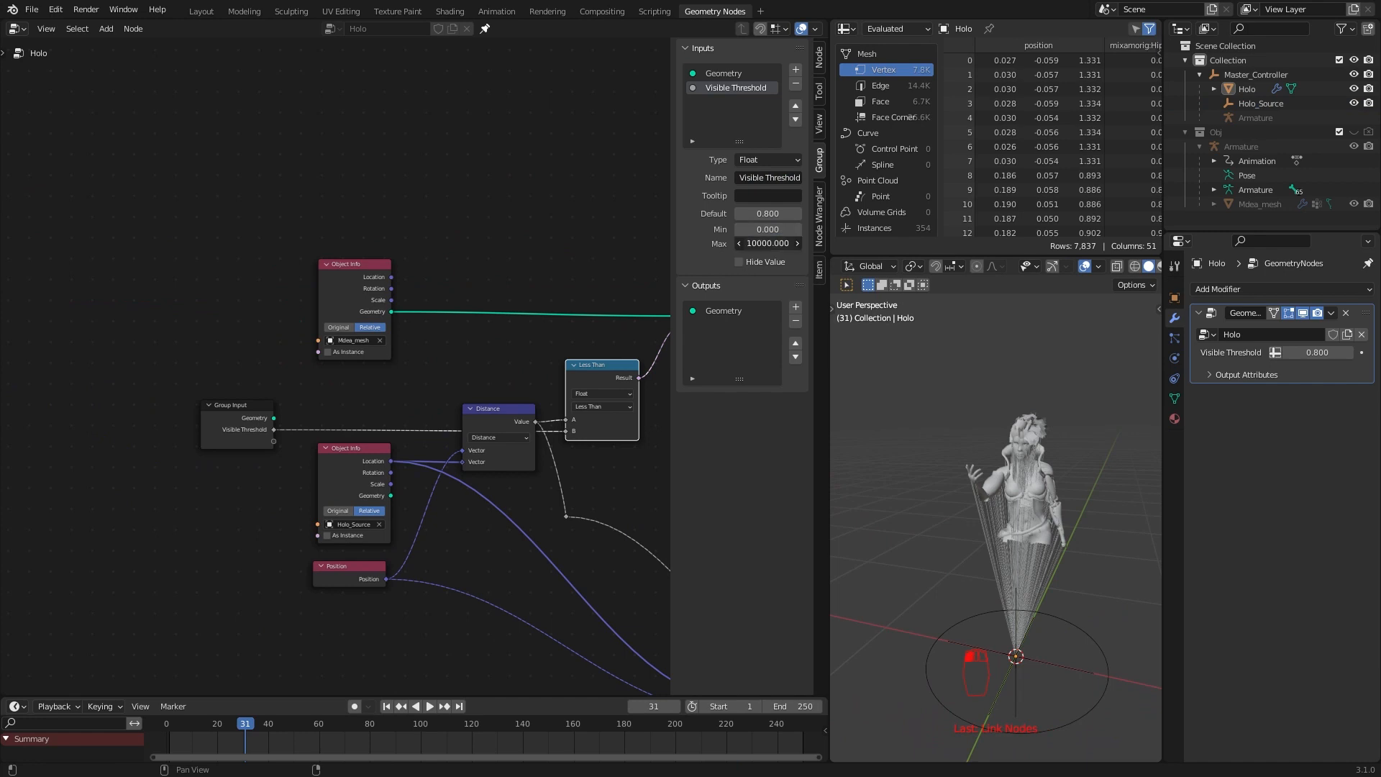
drag(230, 405, 219, 400)
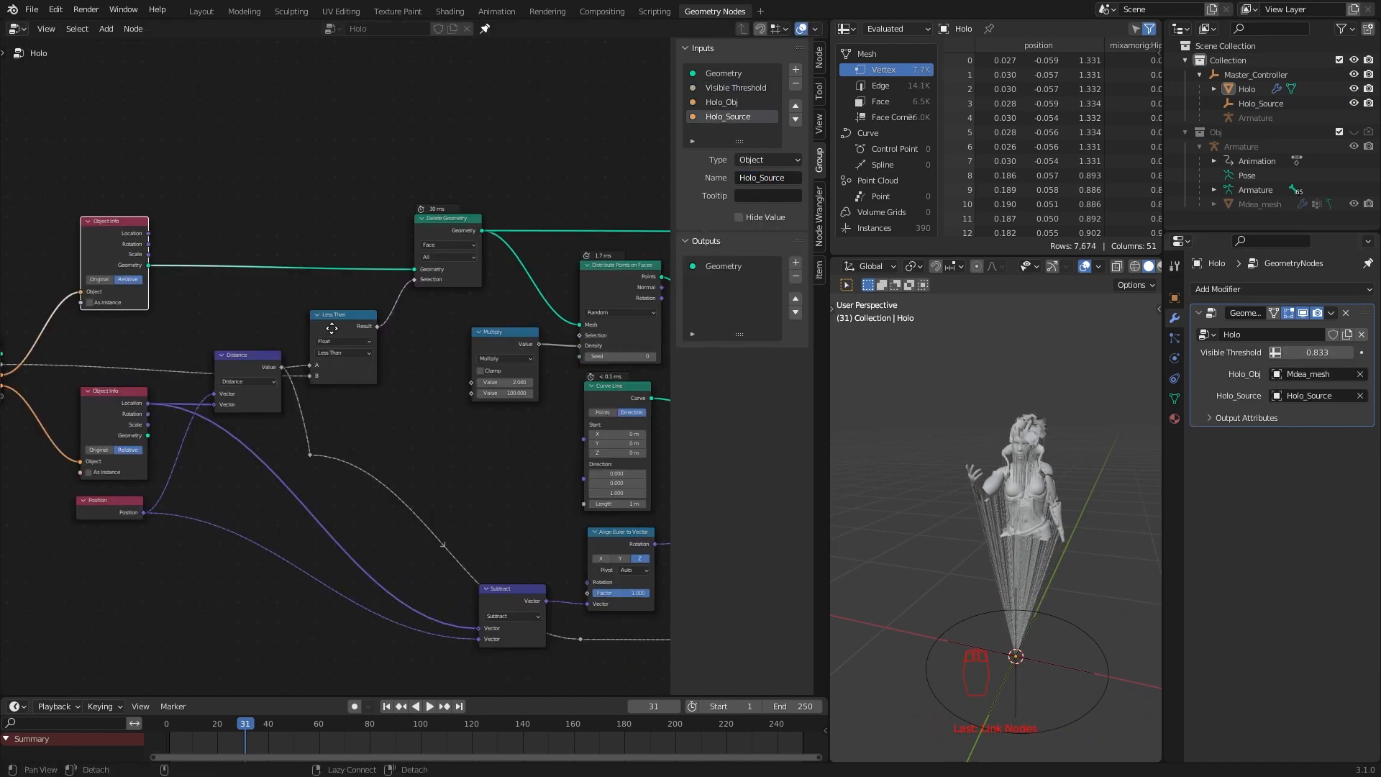
middle_drag(431, 489, 372, 425)
- Expose Density, Seed and Radius as group inputs, with Radius feeding the circle's Multiply node, and save the file
click(717, 132)
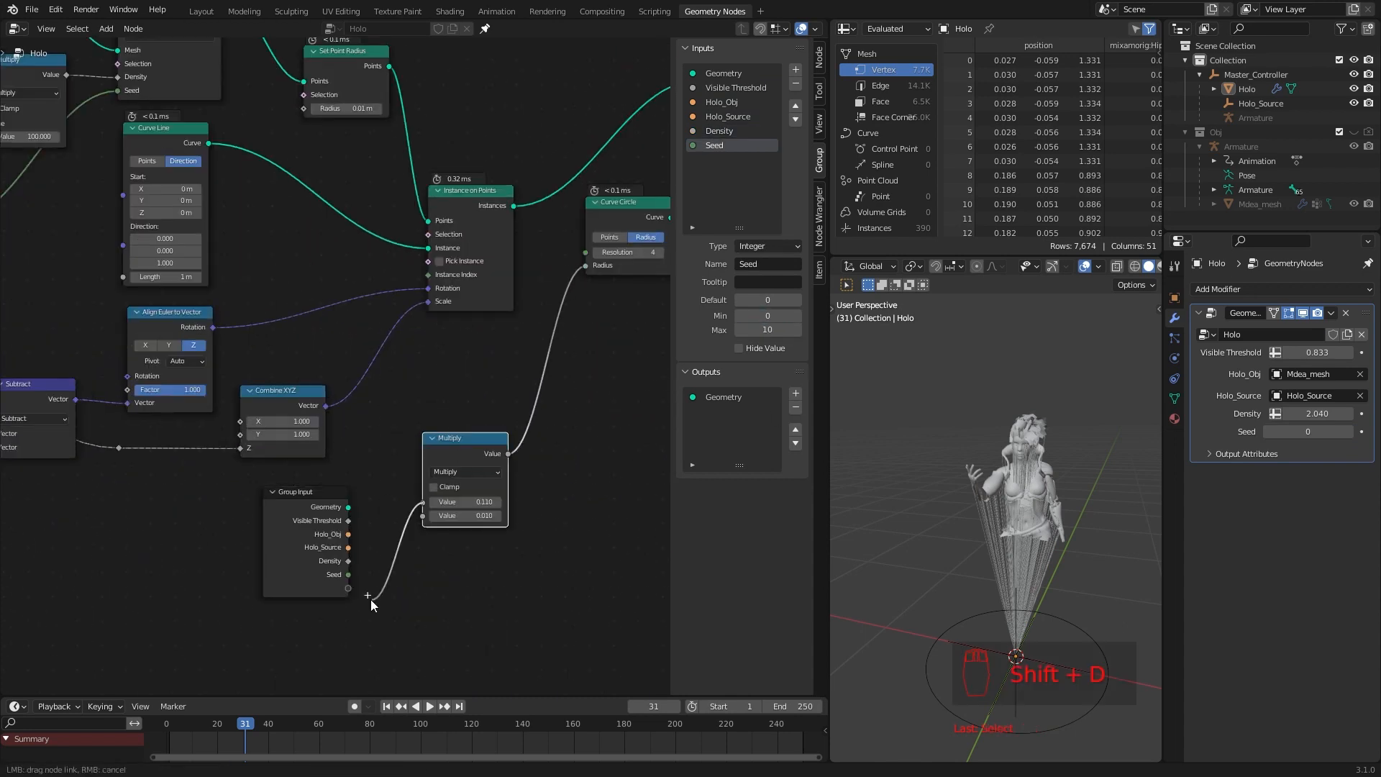
click(771, 316)
text(0.010)
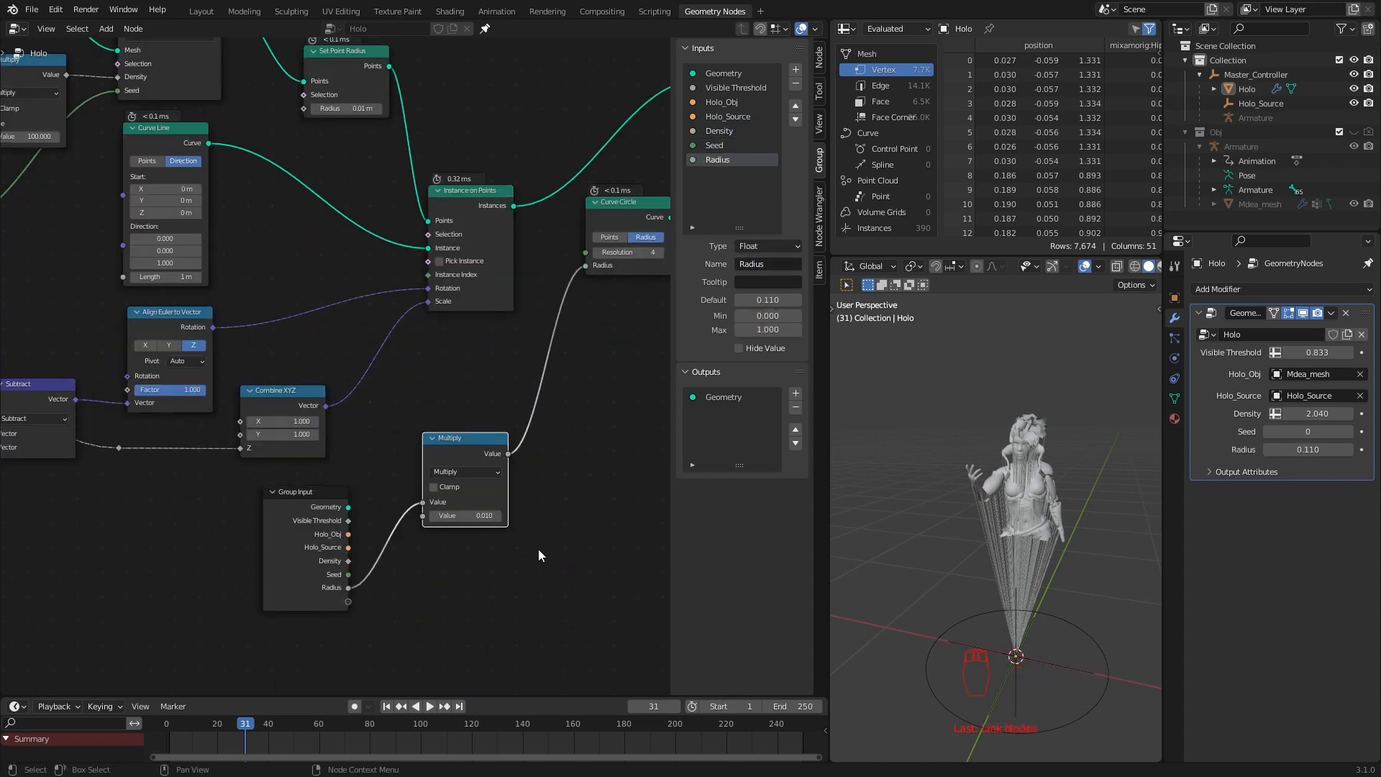
scroll(446, 539, down, 2)
key(ctrl+s)
- Insert a Set Material node on the main mesh branch and a duplicate after Curve to Mesh, both ahead of Join Geometry
drag(444, 278, 507, 274)
scroll(516, 395, up, 1)
key(shift+a)
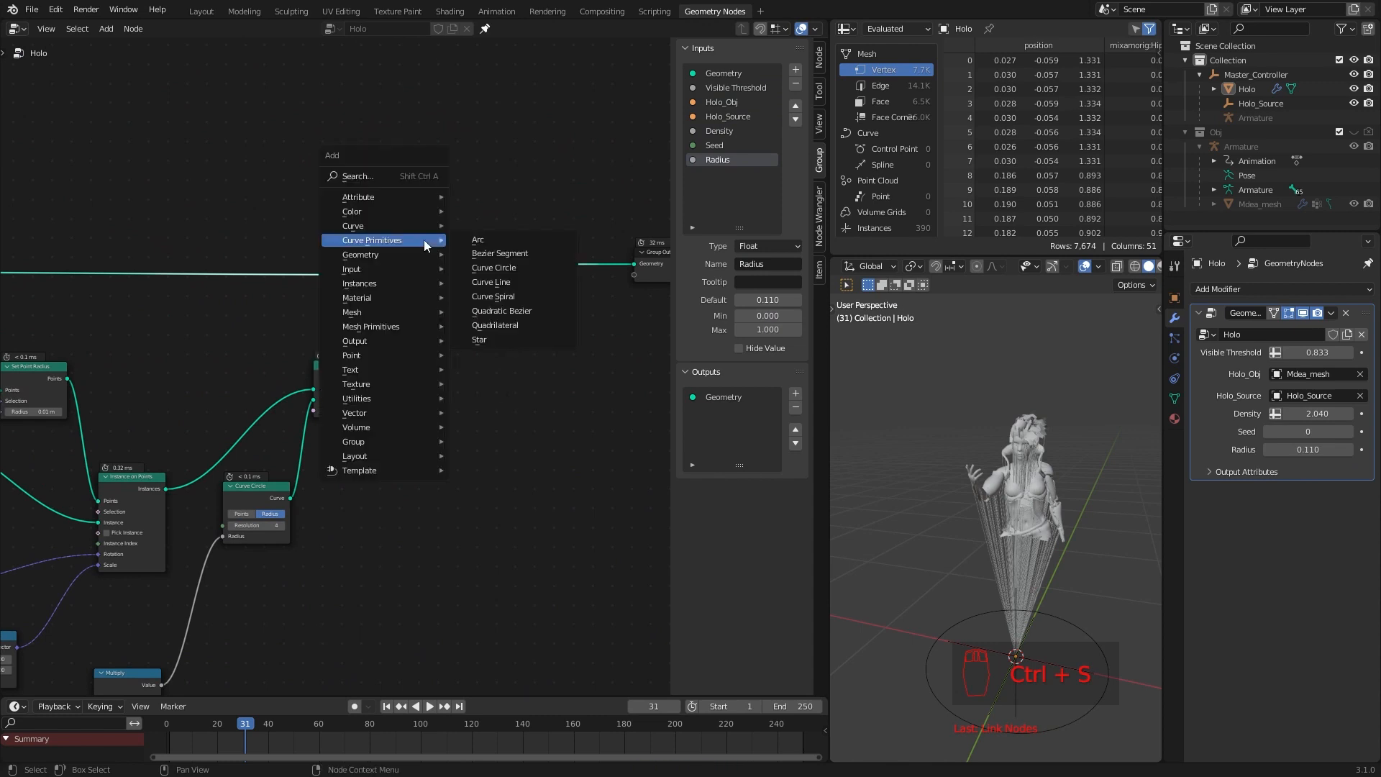
mouse_move(388, 297)
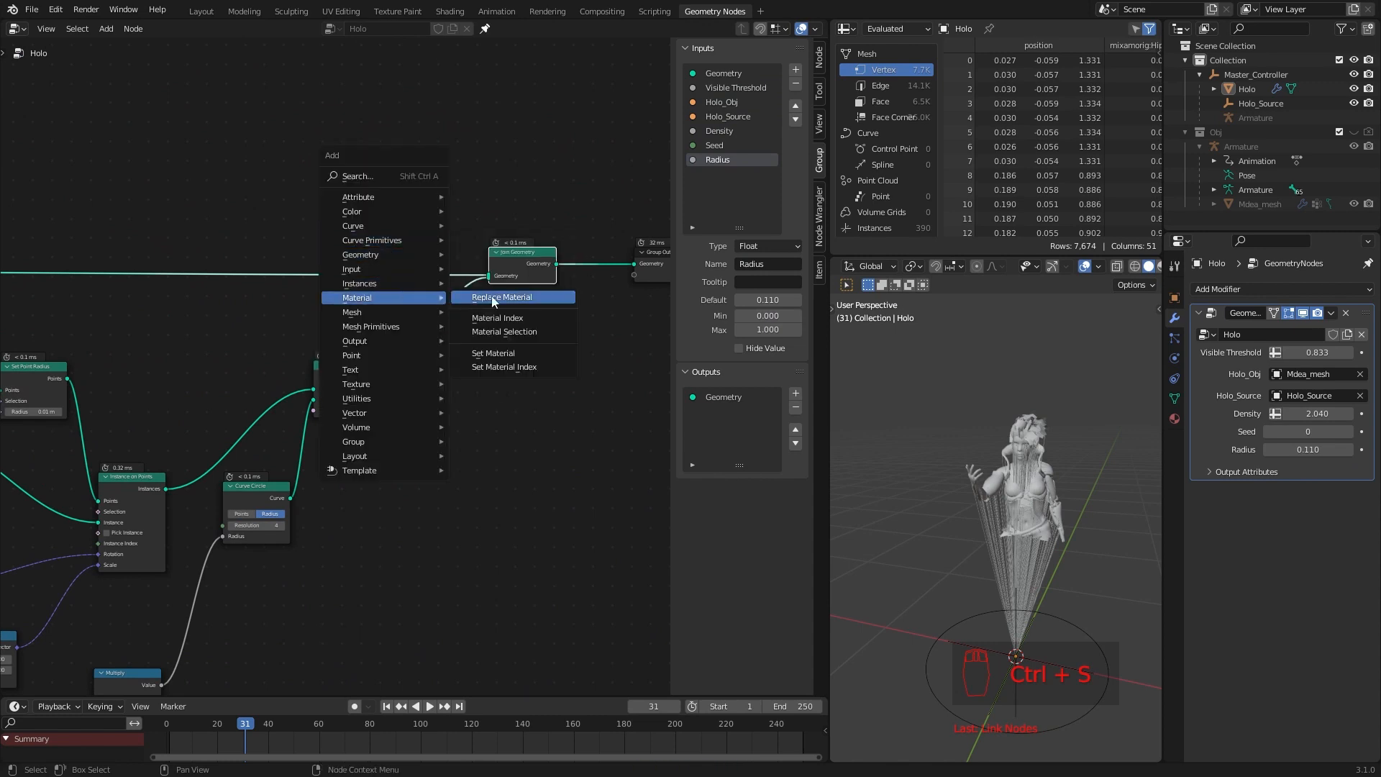
click(507, 354)
click(354, 251)
key(shift+d)
click(422, 315)
drag(558, 269, 557, 263)
- Create two materials on the Holo object, named Holo_Obj and Beam
click(1034, 505)
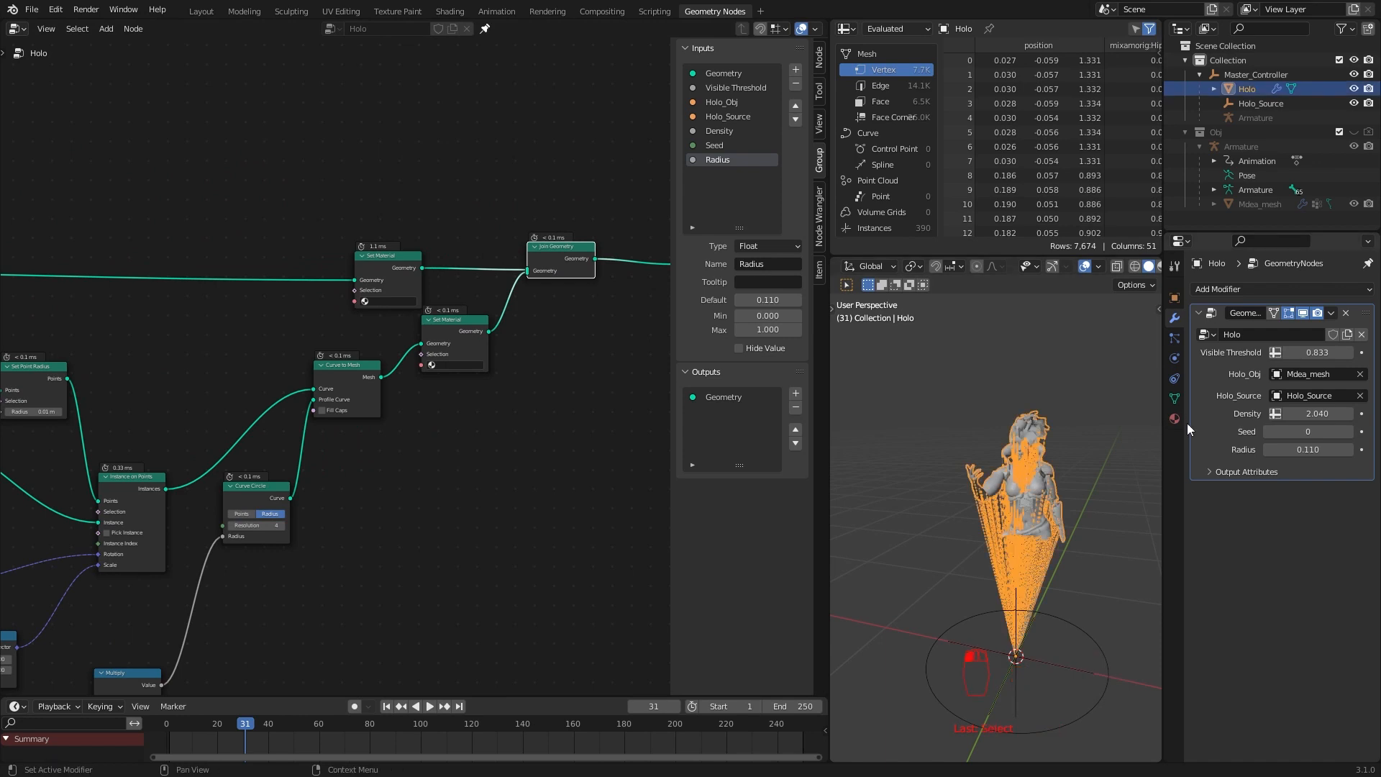
click(1174, 419)
click(1275, 351)
double_click(1275, 353)
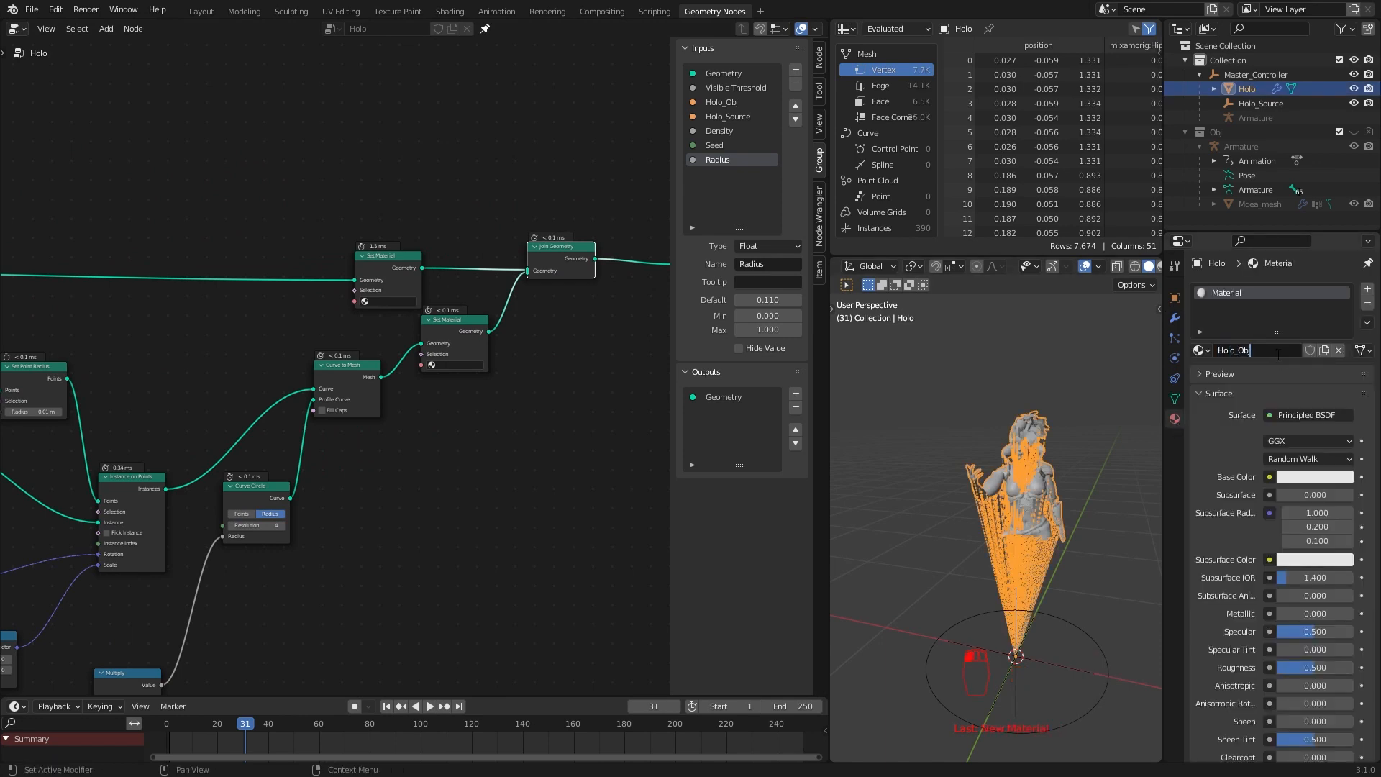
key(Return)
click(1367, 290)
click(1239, 373)
- Assign Holo_Obj to the main mesh's Set Material node and Beam to the one after Curve to Mesh, then save the file
click(365, 302)
click(381, 325)
click(432, 365)
click(450, 380)
scroll(514, 446, up, 5)
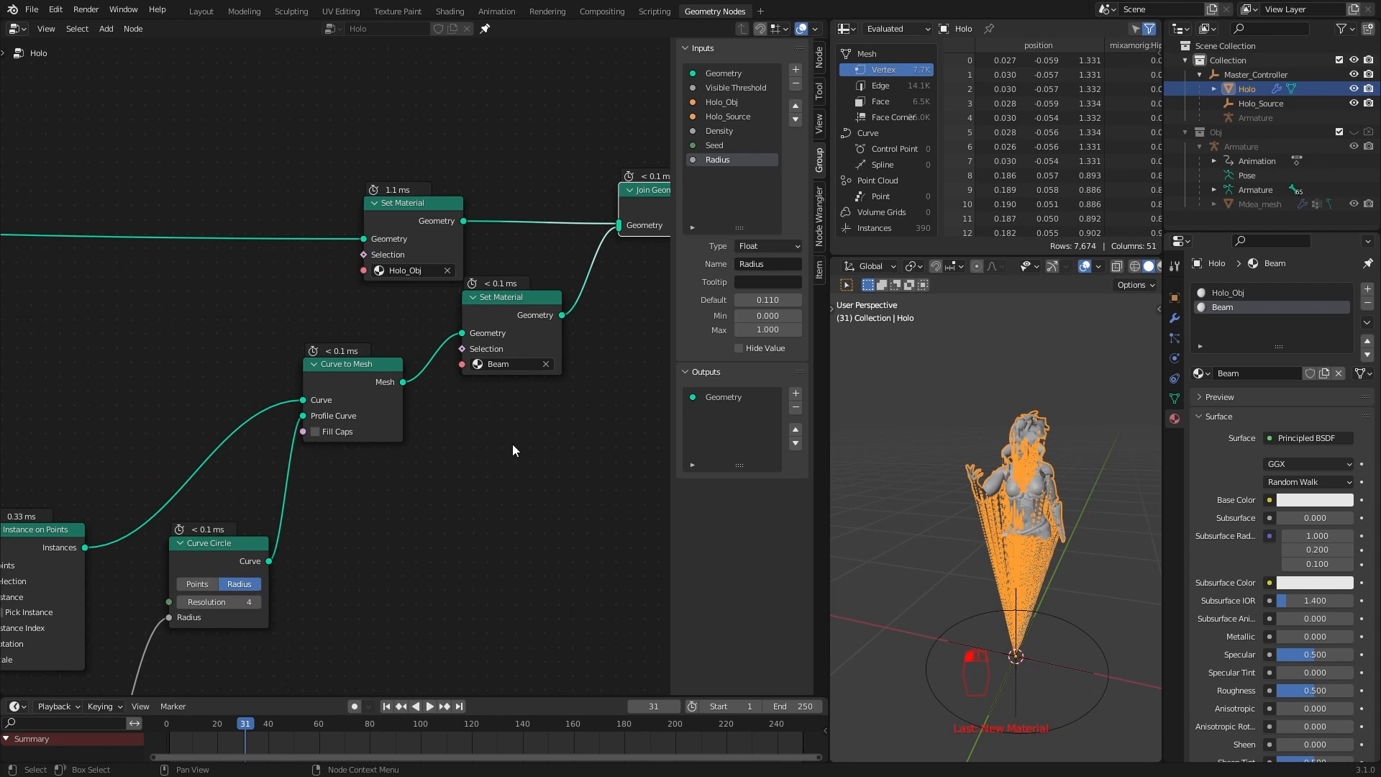
drag(488, 311, 474, 358)
scroll(475, 356, down, 3)
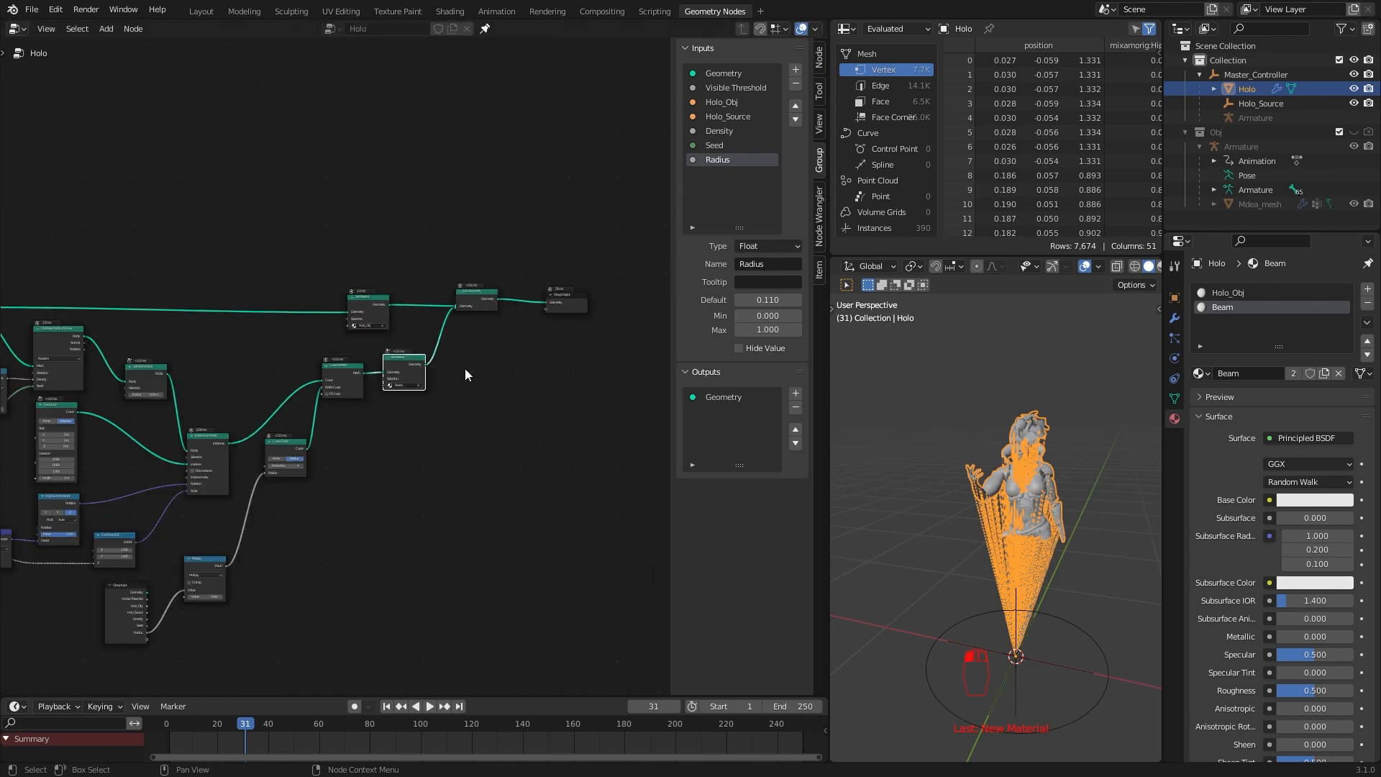
key(ctrl+s)
key(ctrl+s)
- Switch to the Shading workspace and expand the Beam material's Settings
click(450, 12)
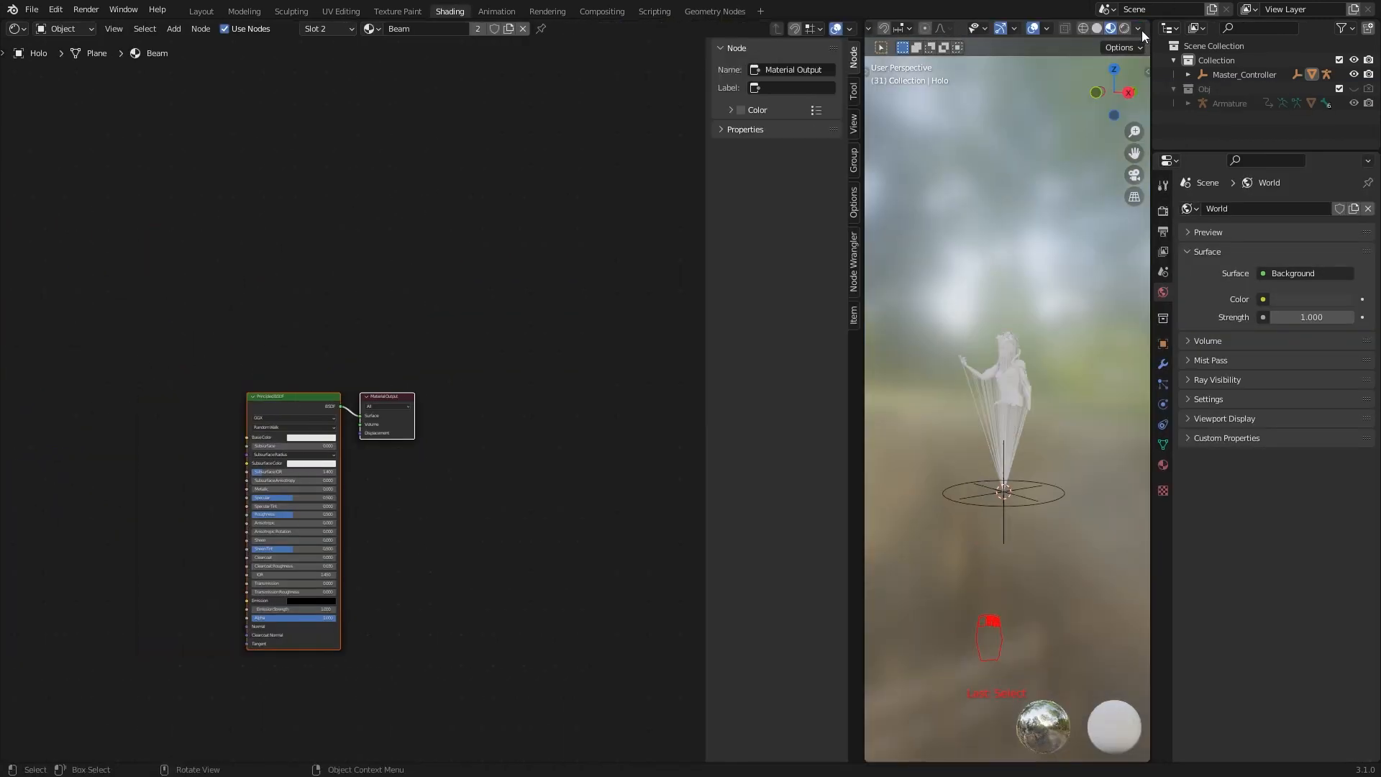
click(1139, 30)
click(1163, 464)
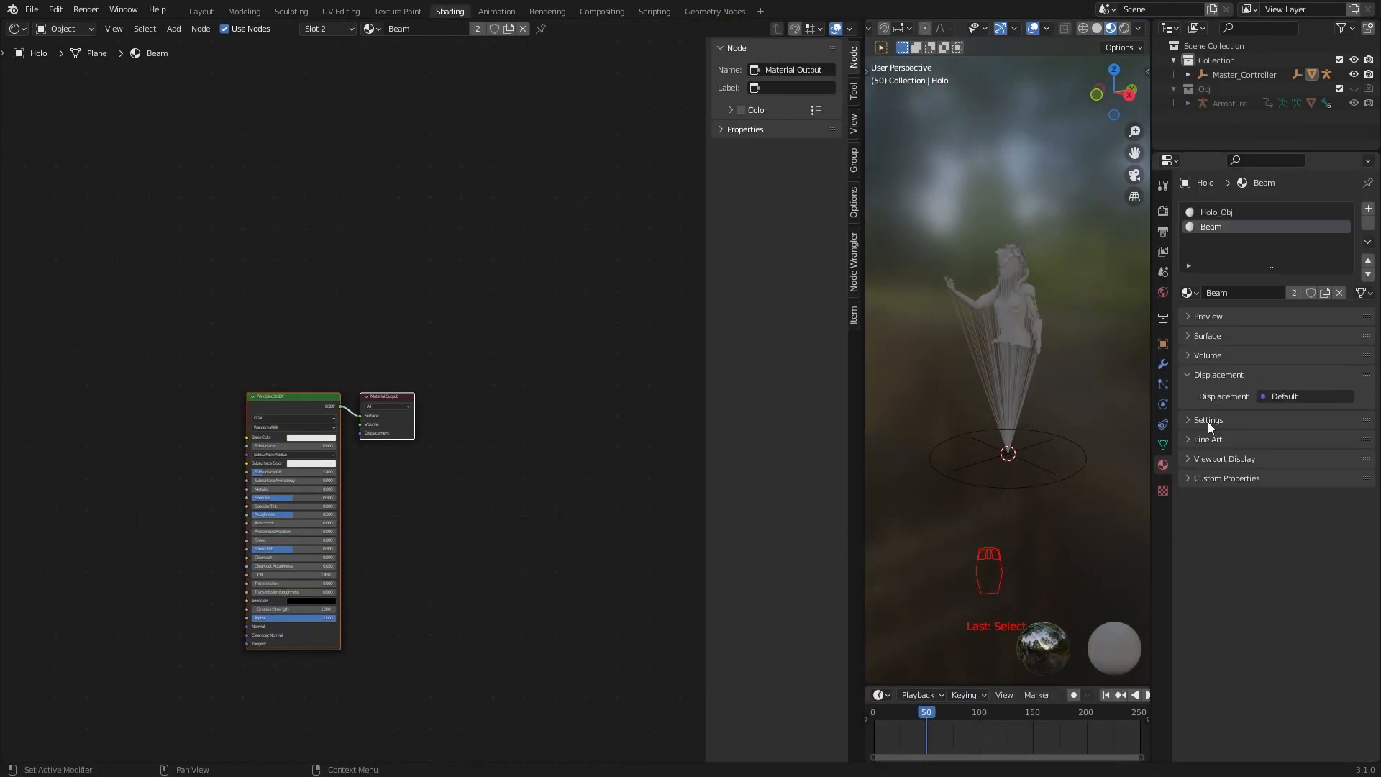
click(1208, 380)
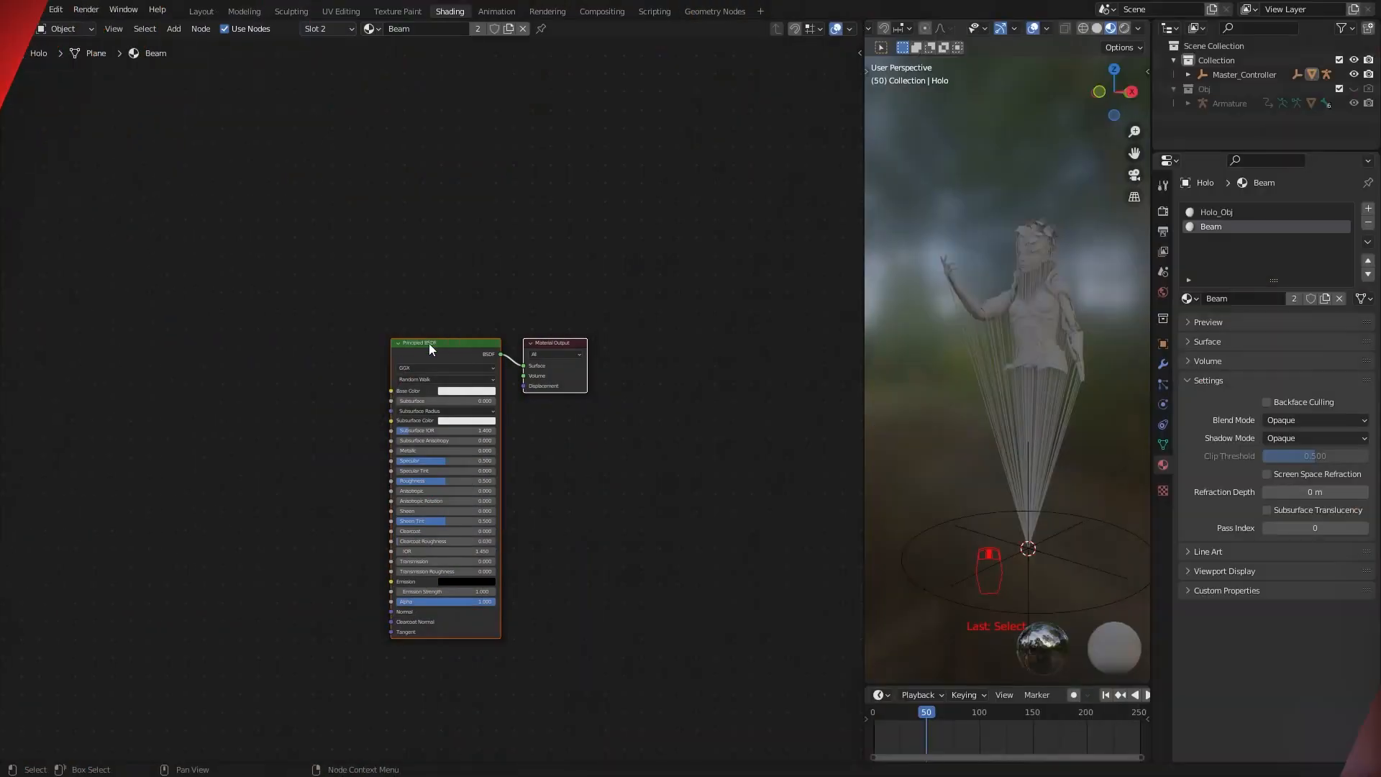
- Delete the Beam material's Principled BSDF and move the Material Output node aside
click(432, 344)
key(x)
drag(555, 351, 682, 322)
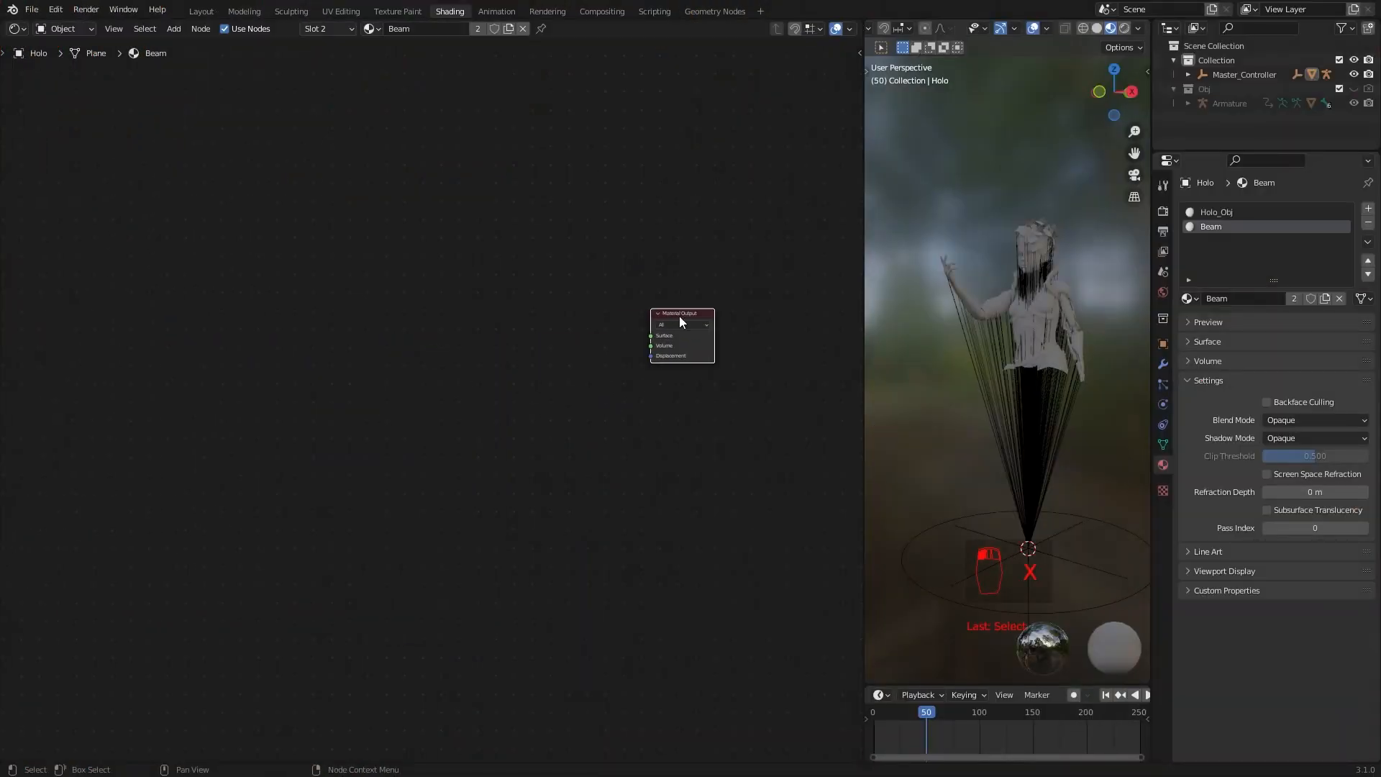
- Add Emission and Transparent BSDF shaders and combine them with a Mix Shader connected to the Material Output's Surface
mouse_move(440, 407)
click(571, 420)
click(486, 334)
key(ctrl+shift+a)
text(tr)
key(Down)
key(Return)
click(523, 444)
ctrl+shift+right_drag(520, 429, 519, 354)
drag(599, 373, 589, 338)
drag(620, 348, 733, 330)
drag(604, 340, 632, 341)
- Set the Beam material's Blend Mode to Alpha Blend and turn off Show Backface
click(1301, 420)
click(1299, 484)
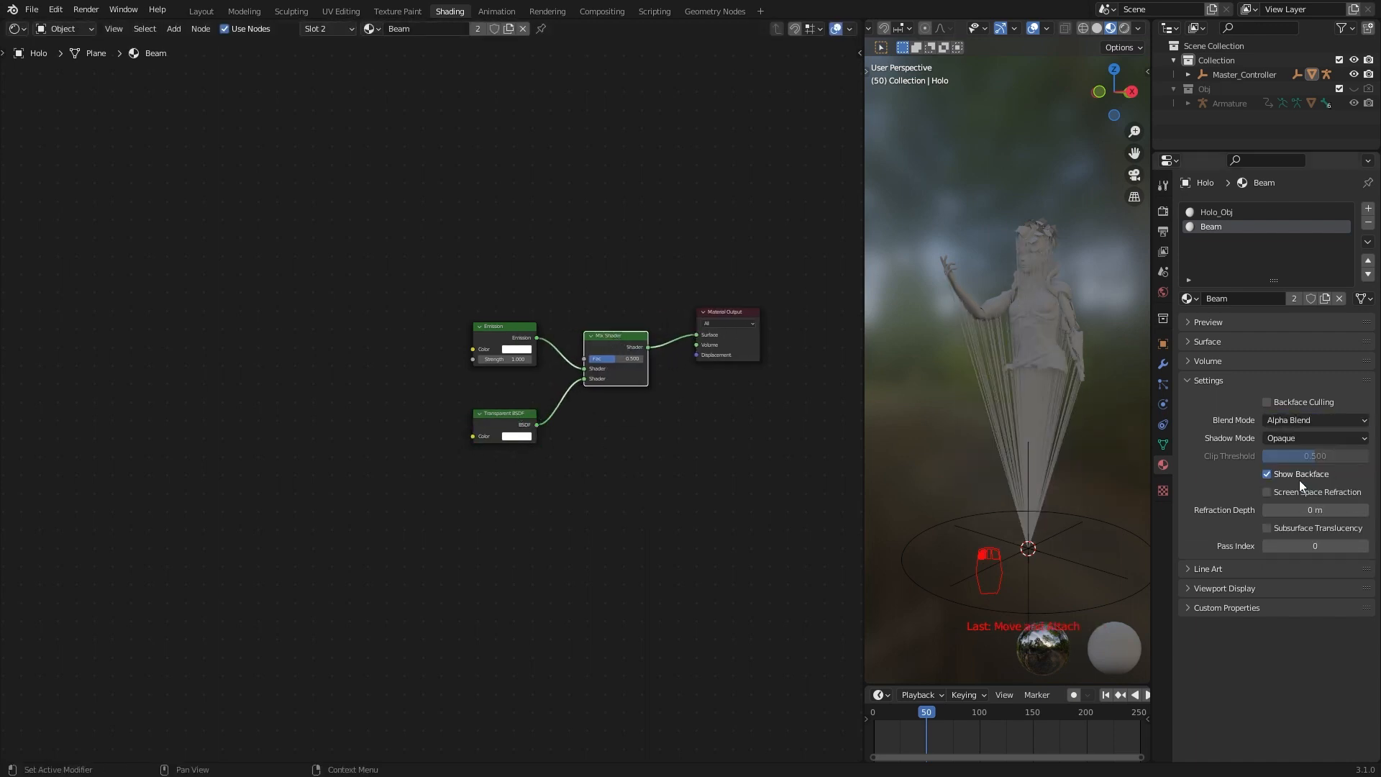
scroll(1086, 446, up, 3)
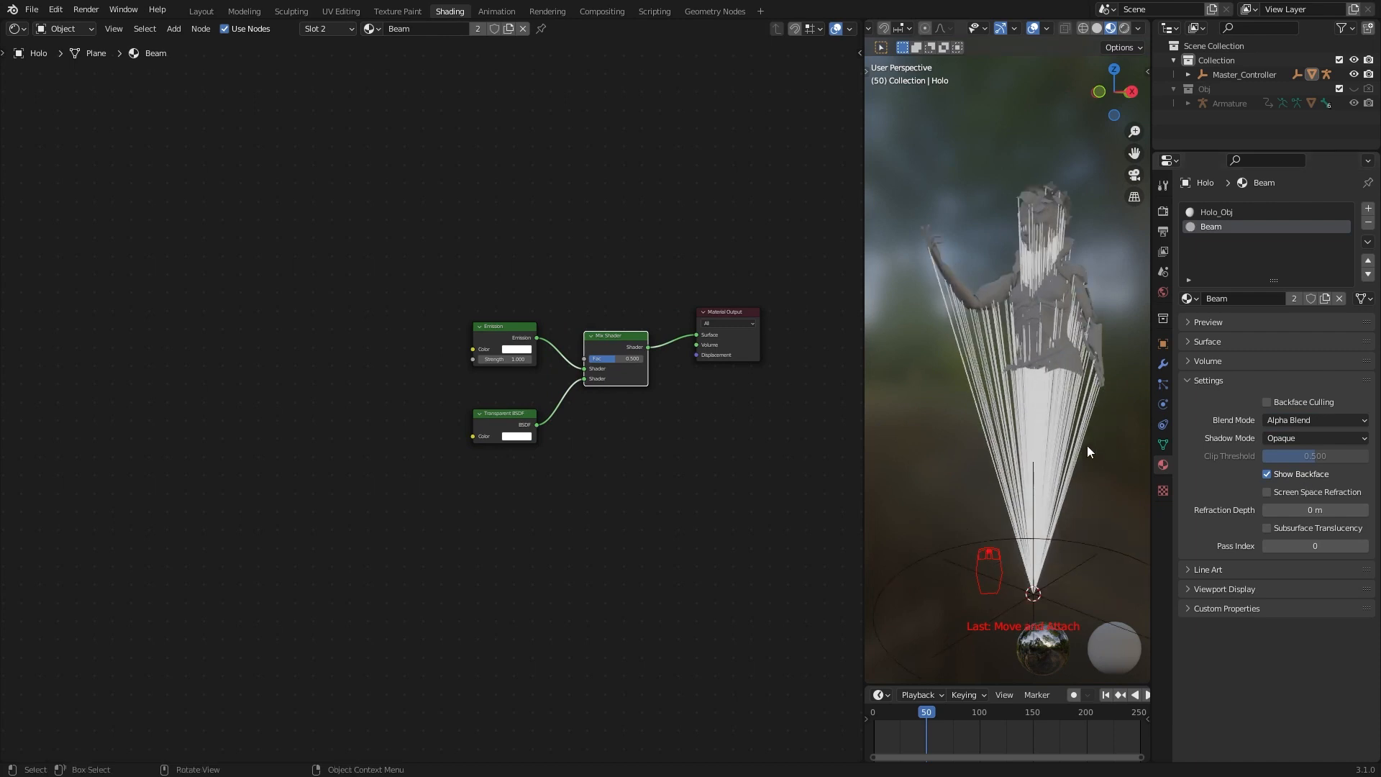
click(1266, 474)
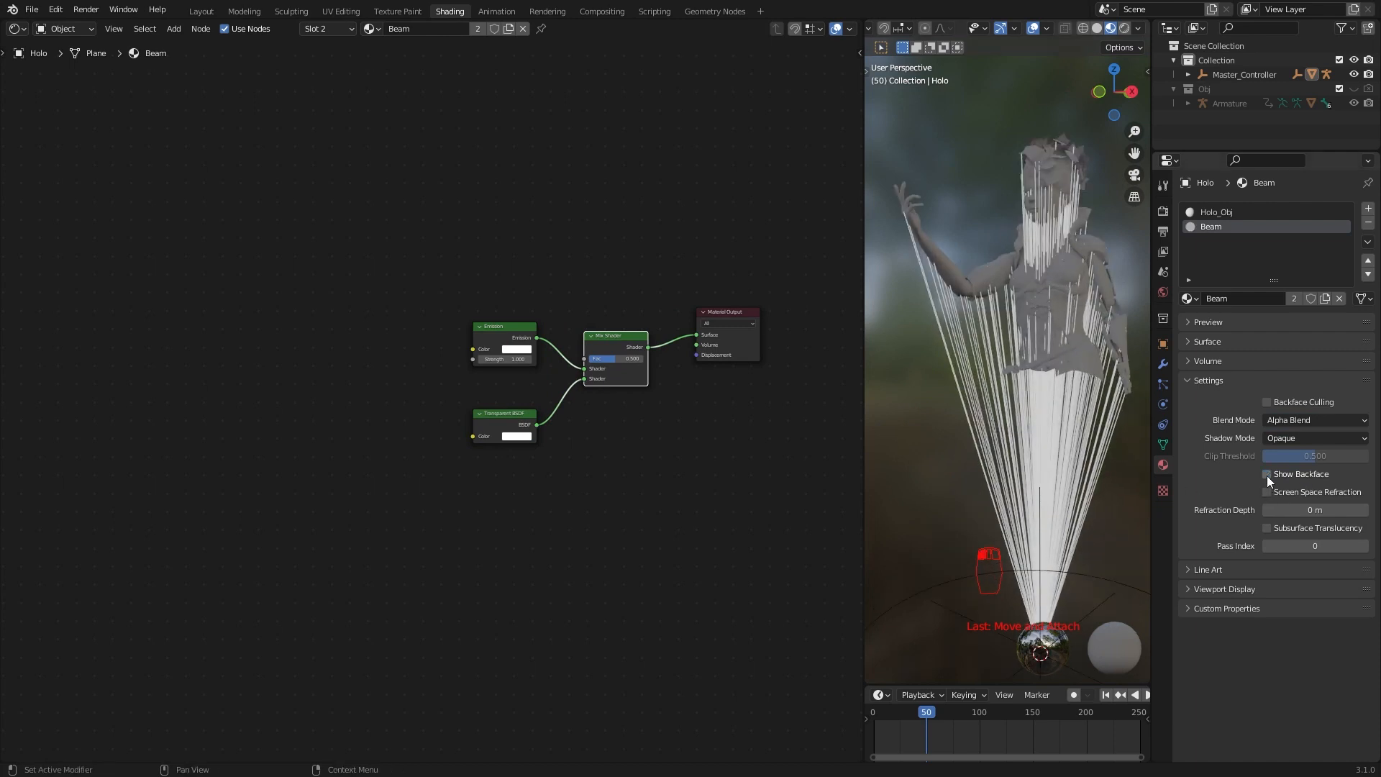
- Hide the overlays in the shading viewport
mouse_move(1119, 501)
alt+mouse_down()
mouse_move(1093, 436)
mouse_move(1093, 509)
mouse_move(1057, 465)
mouse_move(1111, 496)
alt+mouse_up()
scroll(1093, 509, down, 3)
click(1034, 29)
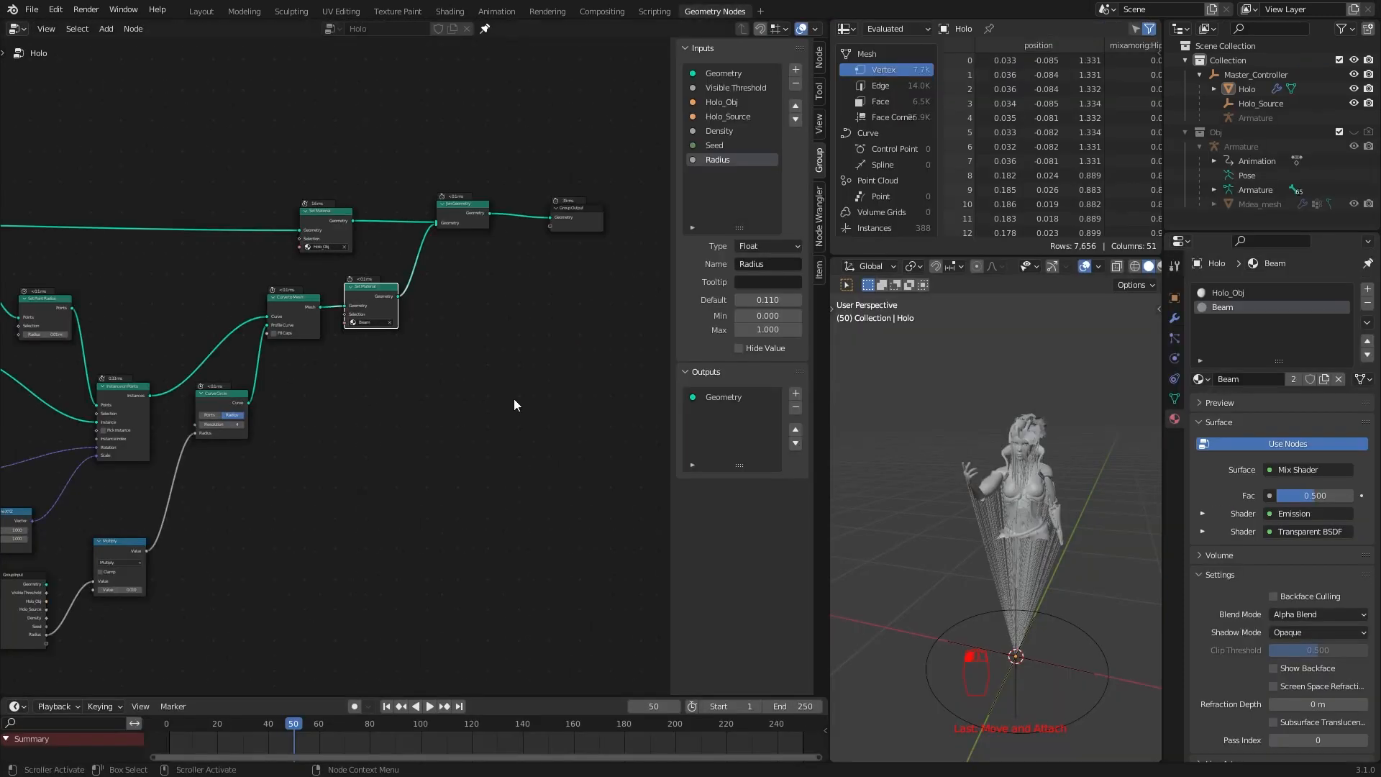
- In the Geometry Nodes workspace, spread out the final nodes to make room between Instance on Points and Curve to Mesh
scroll(514, 405, down, 5)
middle_drag(379, 476, 586, 407)
scroll(582, 426, up, 8)
middle_drag(477, 407, 334, 468)
drag(398, 334, 358, 476)
scroll(554, 418, down, 3)
alt+drag(553, 417, 424, 424)
scroll(142, 392, up, 3)
alt+drag(142, 381, 308, 371)
alt+drag(474, 377, 244, 423)
scroll(525, 210, down, 3)
alt+drag(658, 180, 581, 243)
drag(579, 241, 656, 230)
drag(483, 236, 570, 221)
drag(361, 237, 448, 225)
drag(412, 268, 303, 360)
drag(418, 298, 515, 285)
scroll(395, 402, up, 5)
middle_drag(395, 402, 534, 356)
- Insert a Capture Attribute node between Instance on Points and Curve to Mesh
key(shift+a)
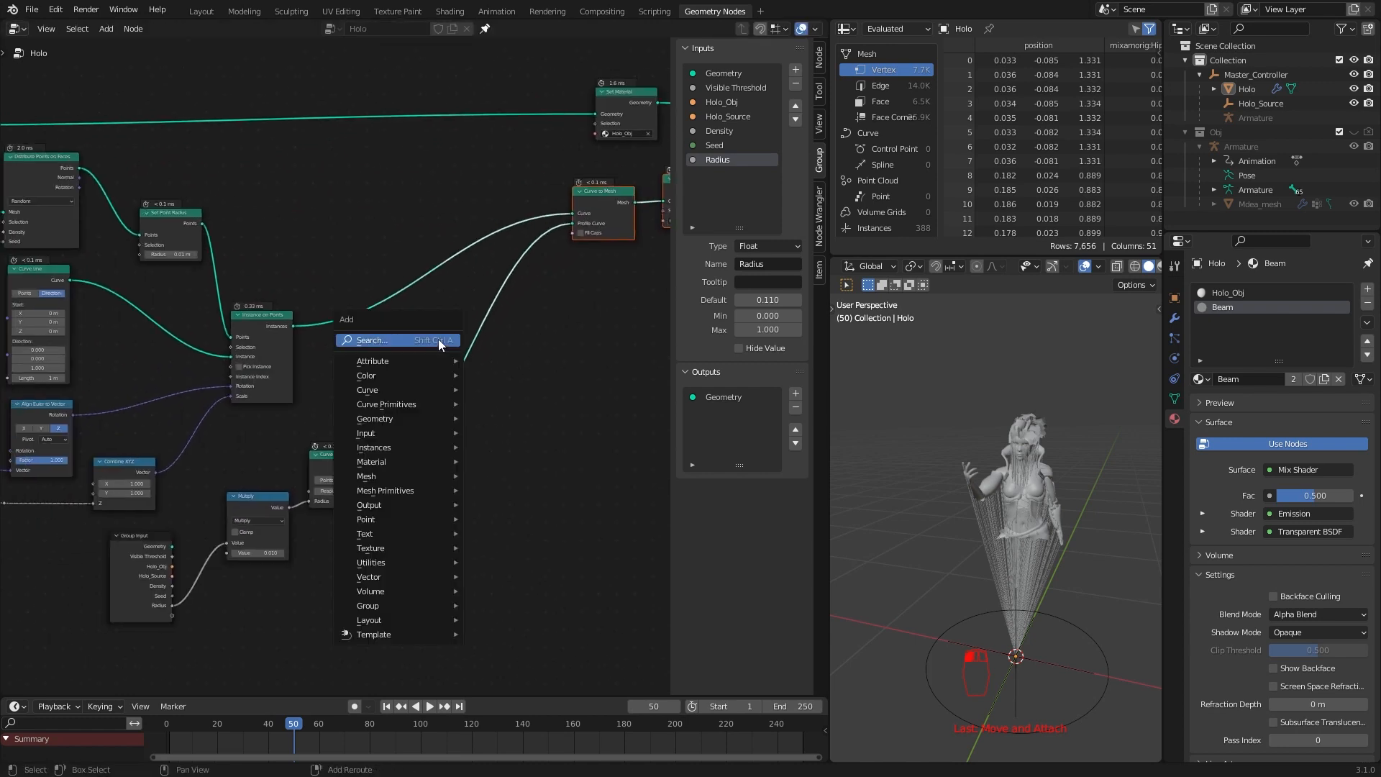
mouse_move(477, 360)
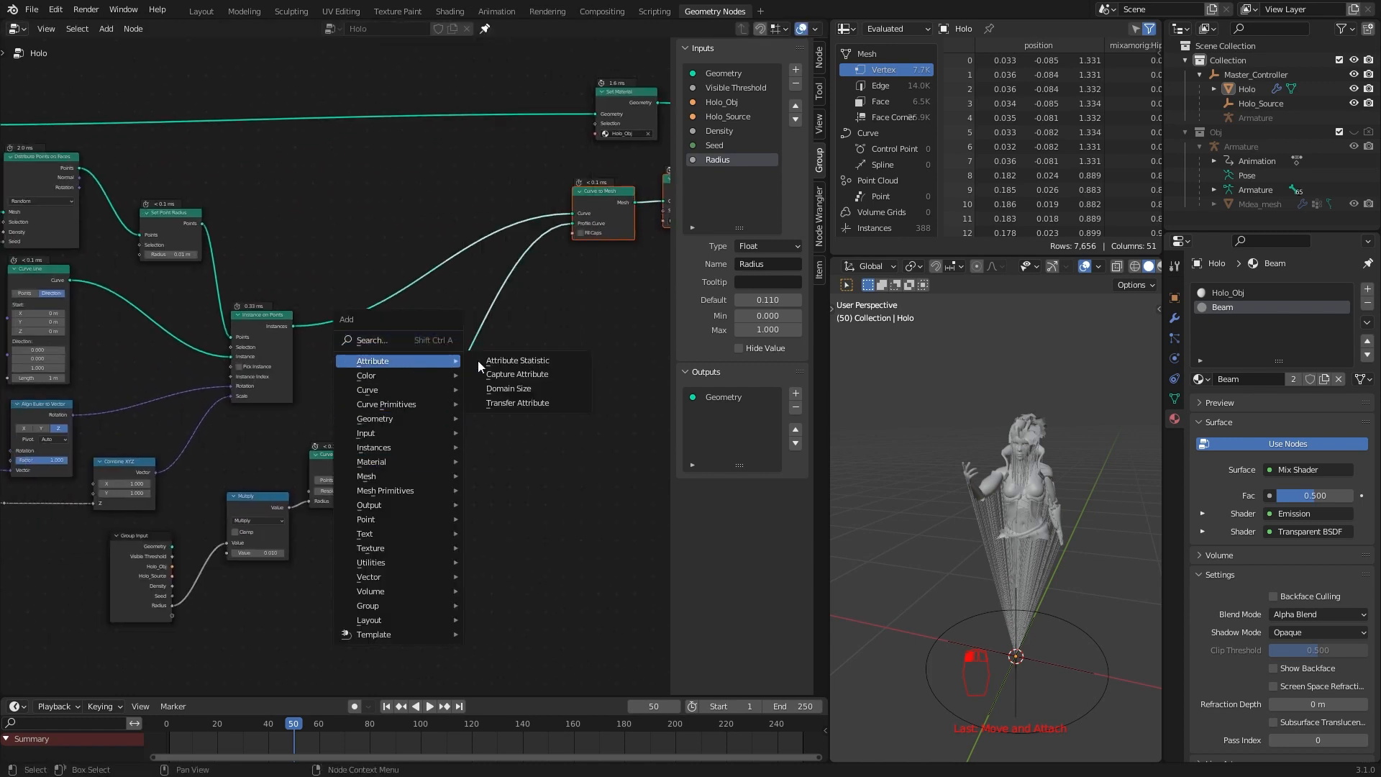
click(542, 372)
click(418, 242)
- Add a Spline Parameter node with its Factor connected to the Capture Attribute's Value input
drag(417, 310, 371, 381)
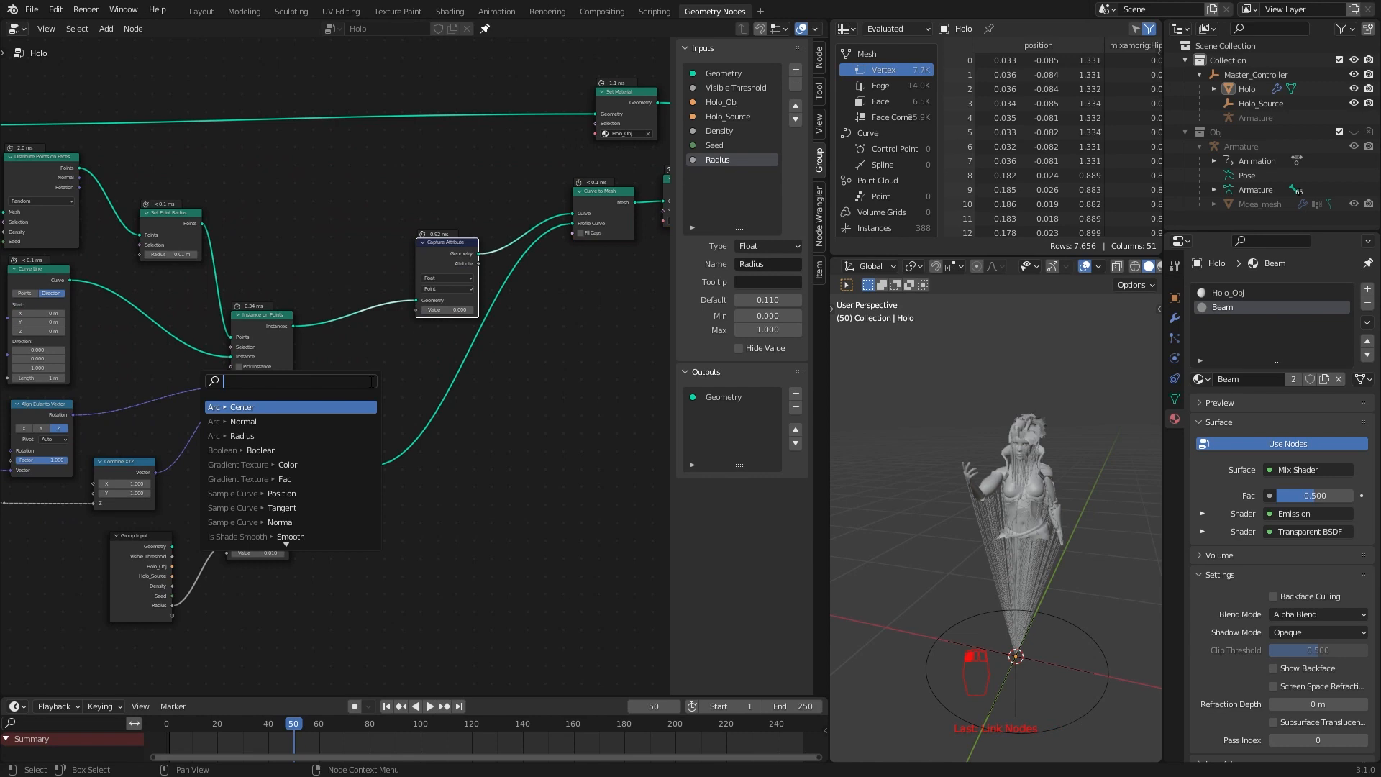
click(304, 434)
click(312, 400)
scroll(413, 416, down, 1)
scroll(415, 419, up, 3)
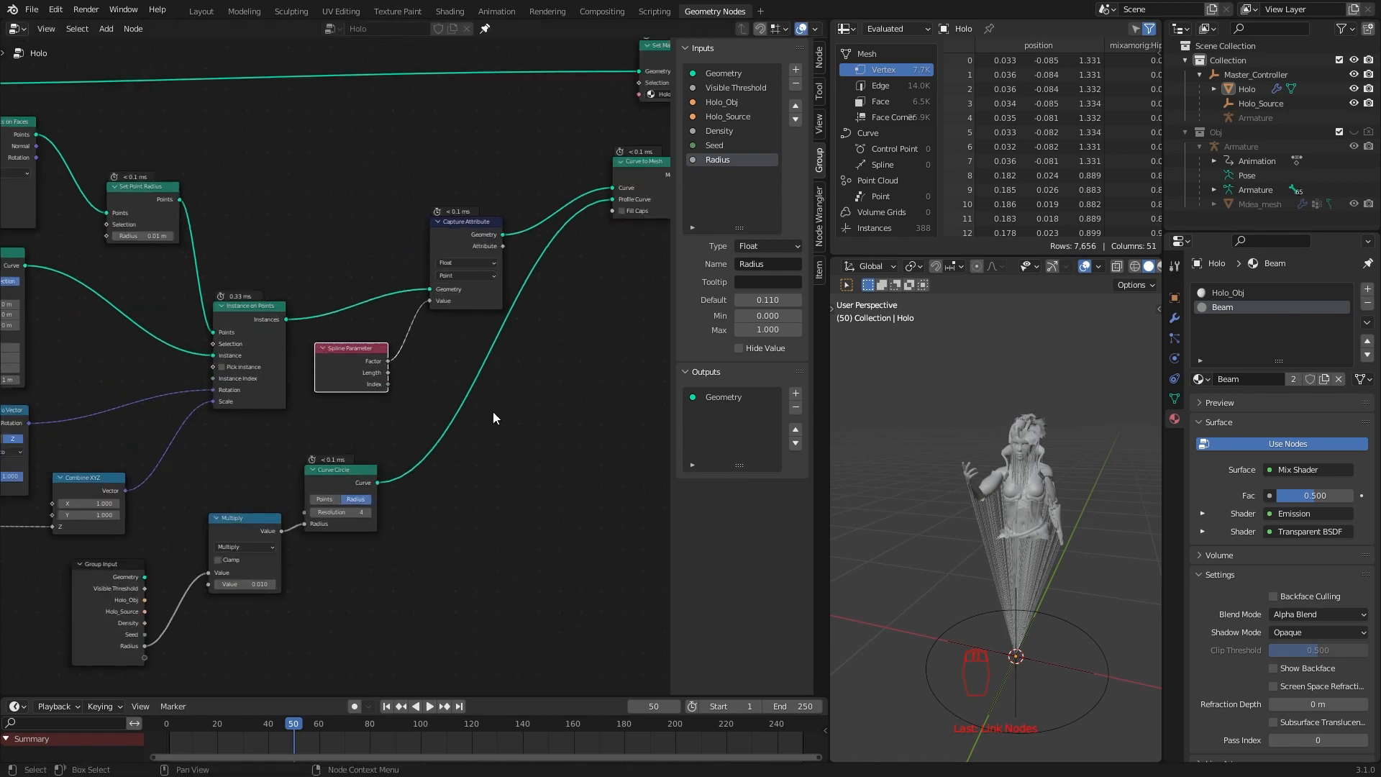
- Connect the captured Attribute to the Group Output and name the new output Spline_Factor
alt+drag(558, 422, 300, 463)
scroll(361, 373, down, 2)
drag(269, 308, 631, 302)
click(723, 412)
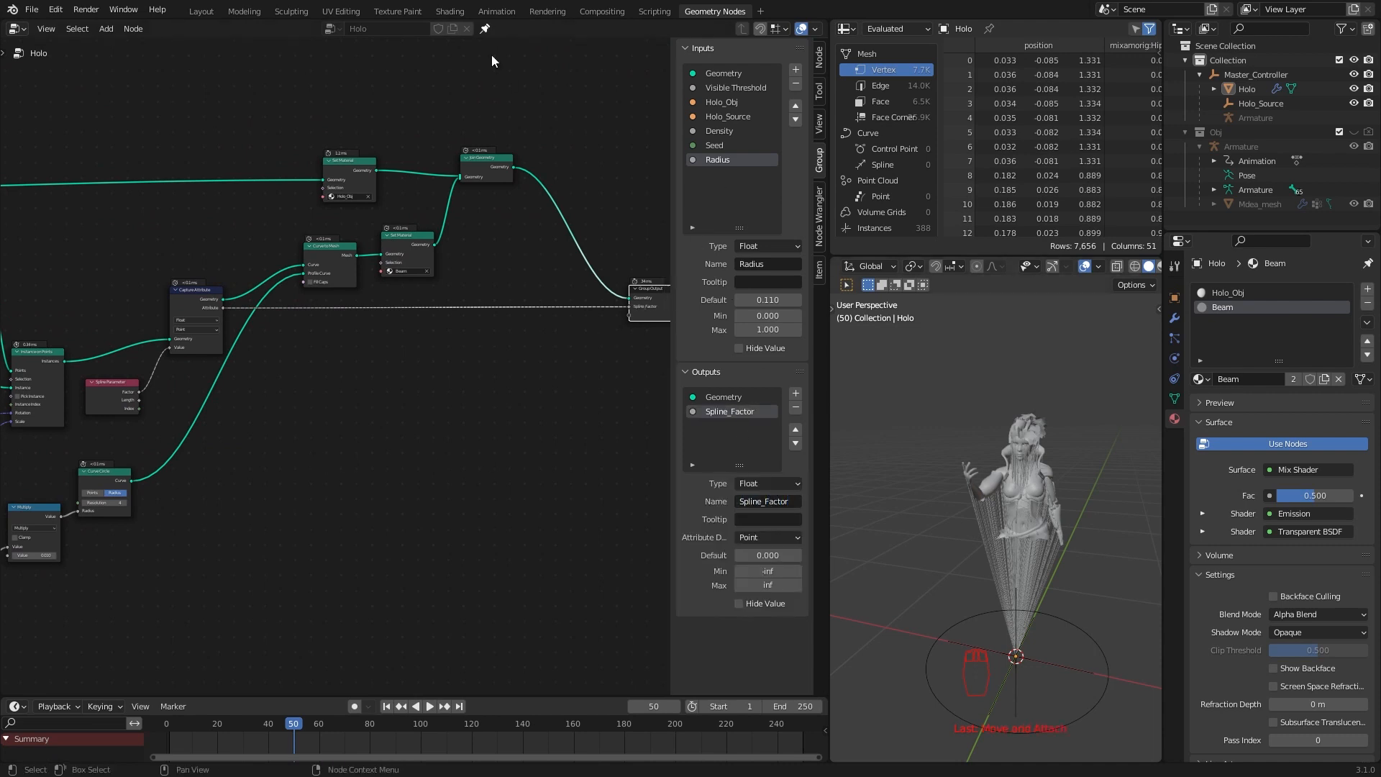
- Switch to the Shading workspace and set the Holo modifier's Spline_Factor output attribute to fac
click(450, 12)
click(1163, 364)
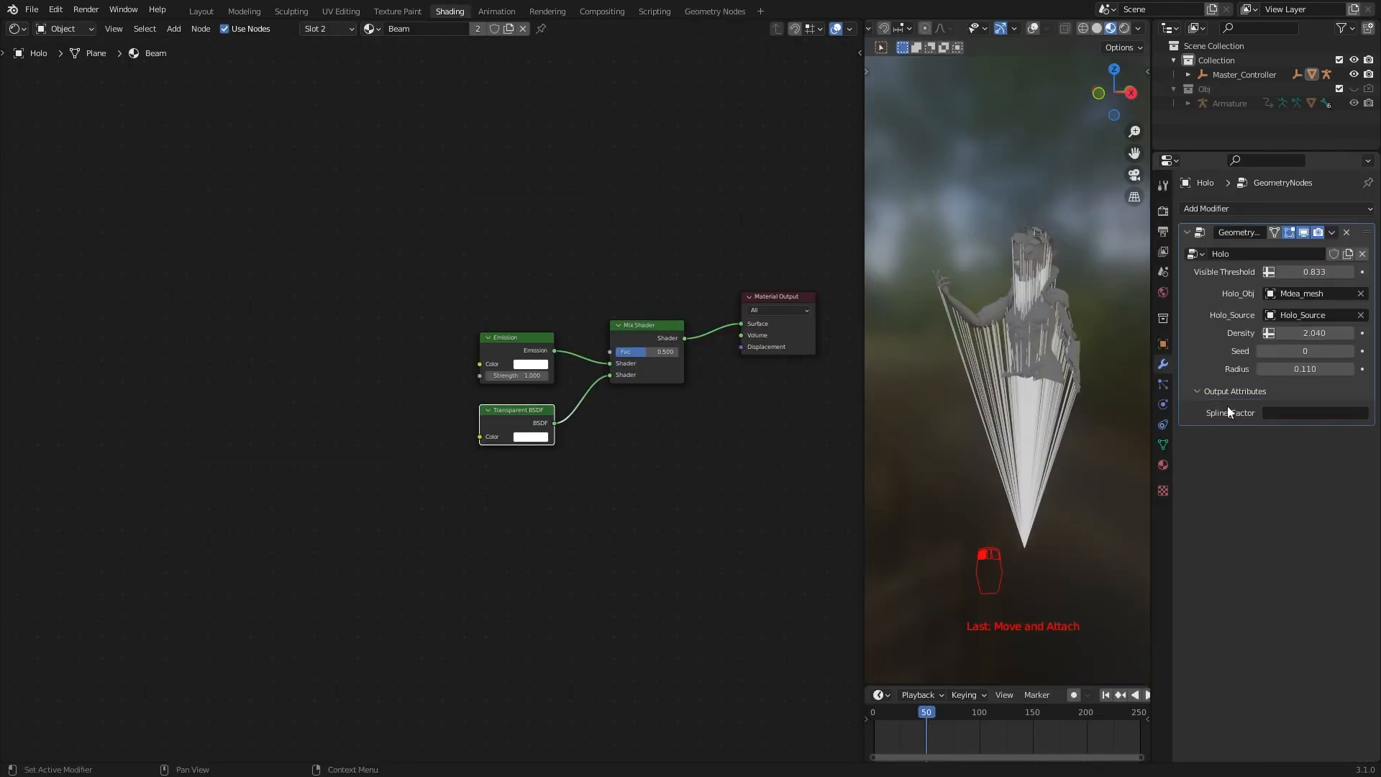
click(1299, 413)
text(fac)
key(Return)
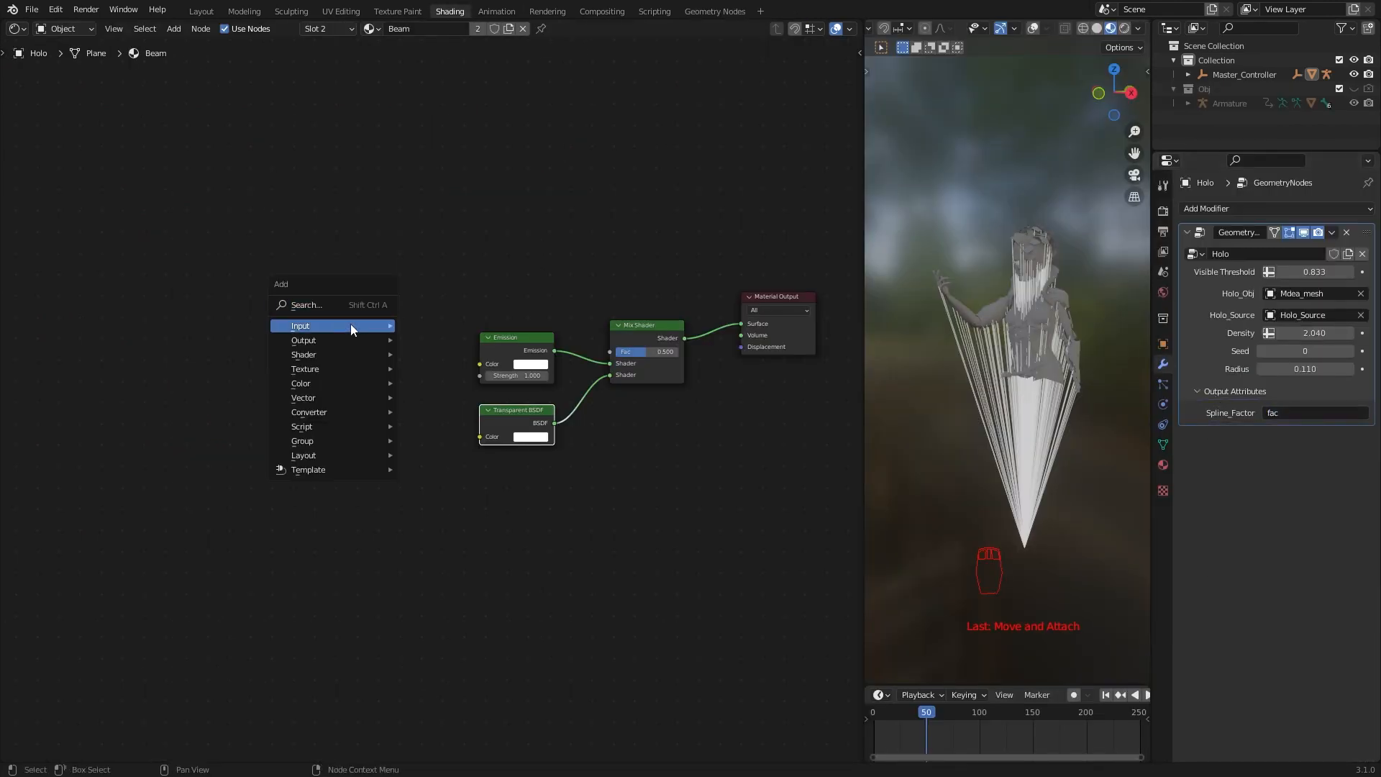
- Add an Attribute node named fac to the Beam material and preview its output on the beams
mouse_move(353, 329)
click(430, 340)
click(308, 363)
key(ctrl+c)
key(ctrl+v)
ctrl+shift+click(351, 389)
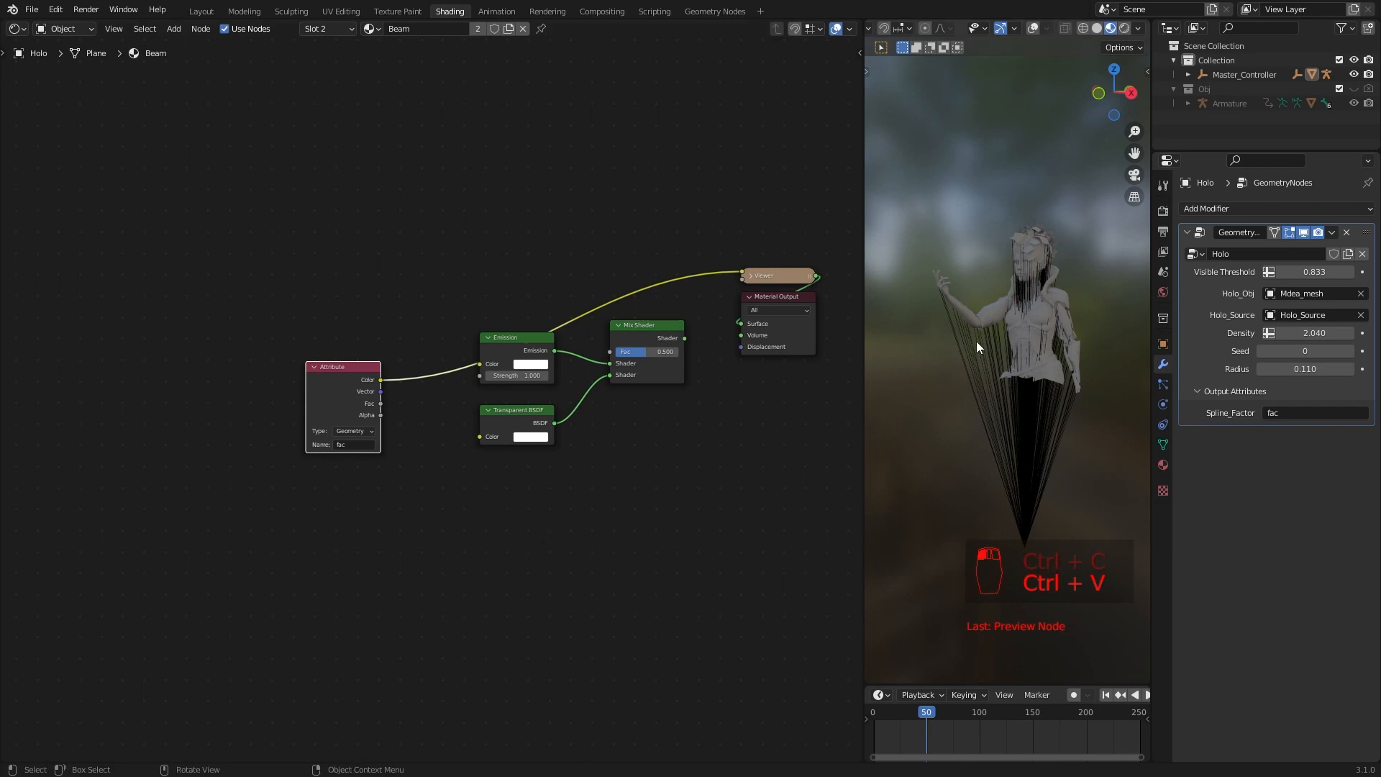
drag(348, 388, 349, 427)
- In the Geometry Nodes workspace, insert a Realize Instances node between Instance on Points and Capture Attribute
click(698, 11)
scroll(277, 424, up, 3)
middle_drag(275, 422, 525, 461)
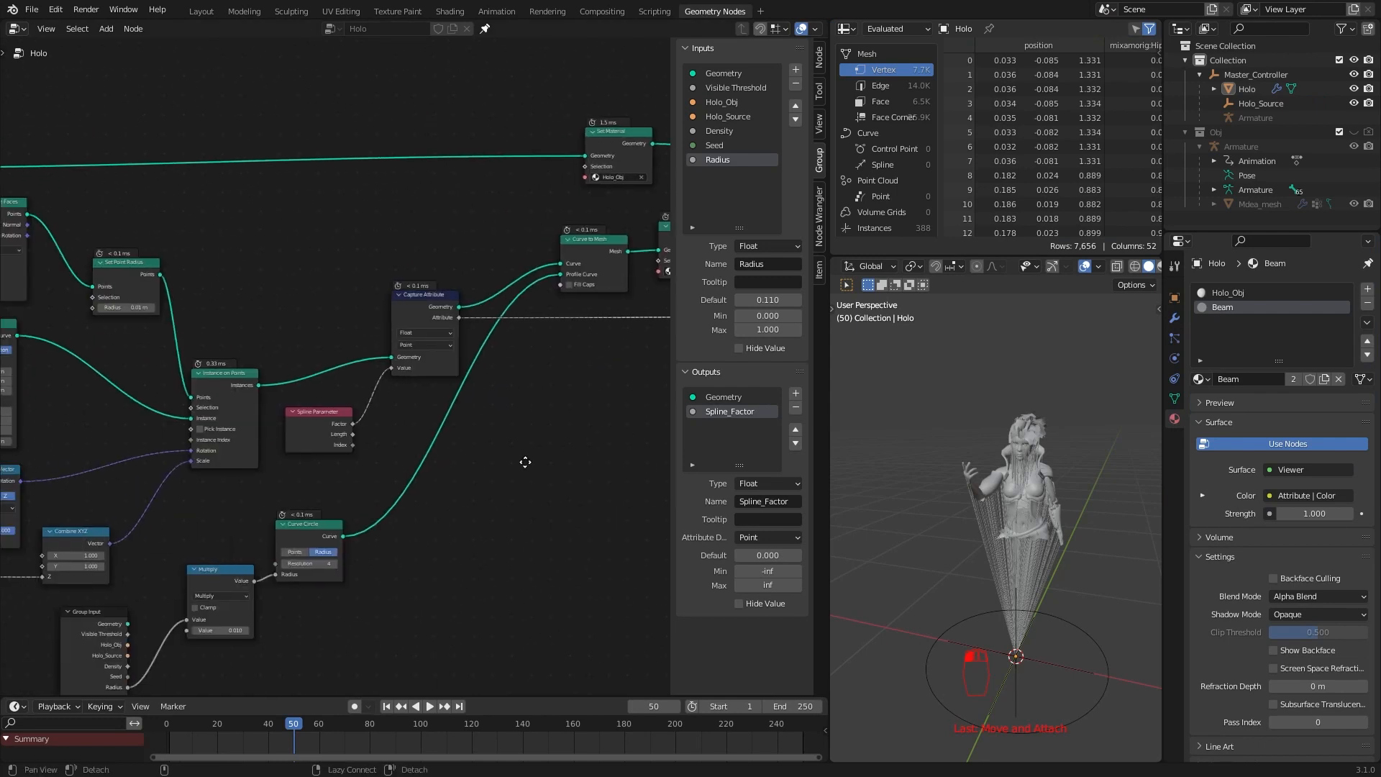
middle_drag(261, 462, 315, 453)
key(shift+a)
mouse_move(338, 304)
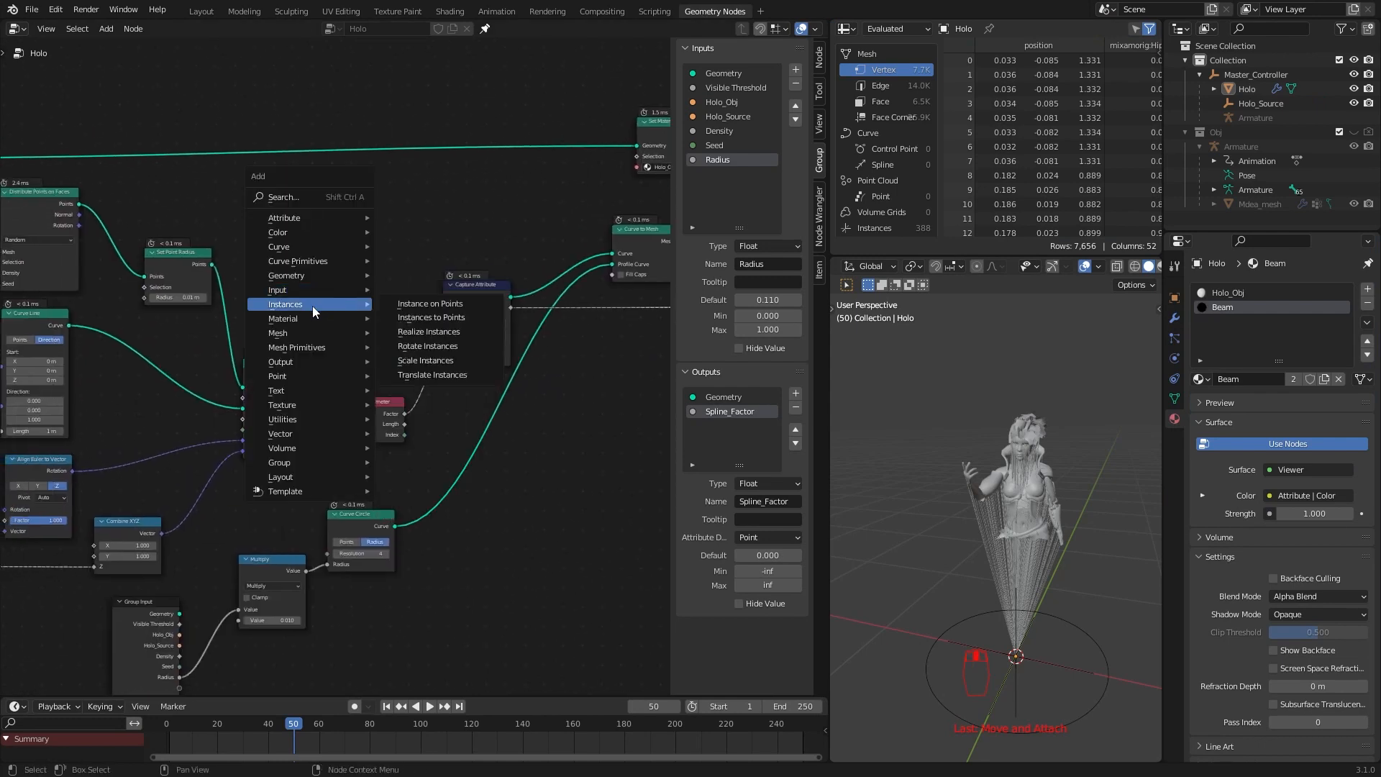
click(429, 331)
click(351, 341)
- Back in the Shading workspace, connect the fac Attribute's Color to the Mix Shader's Fac
click(450, 12)
middle_drag(971, 536, 1020, 550)
drag(363, 425, 351, 287)
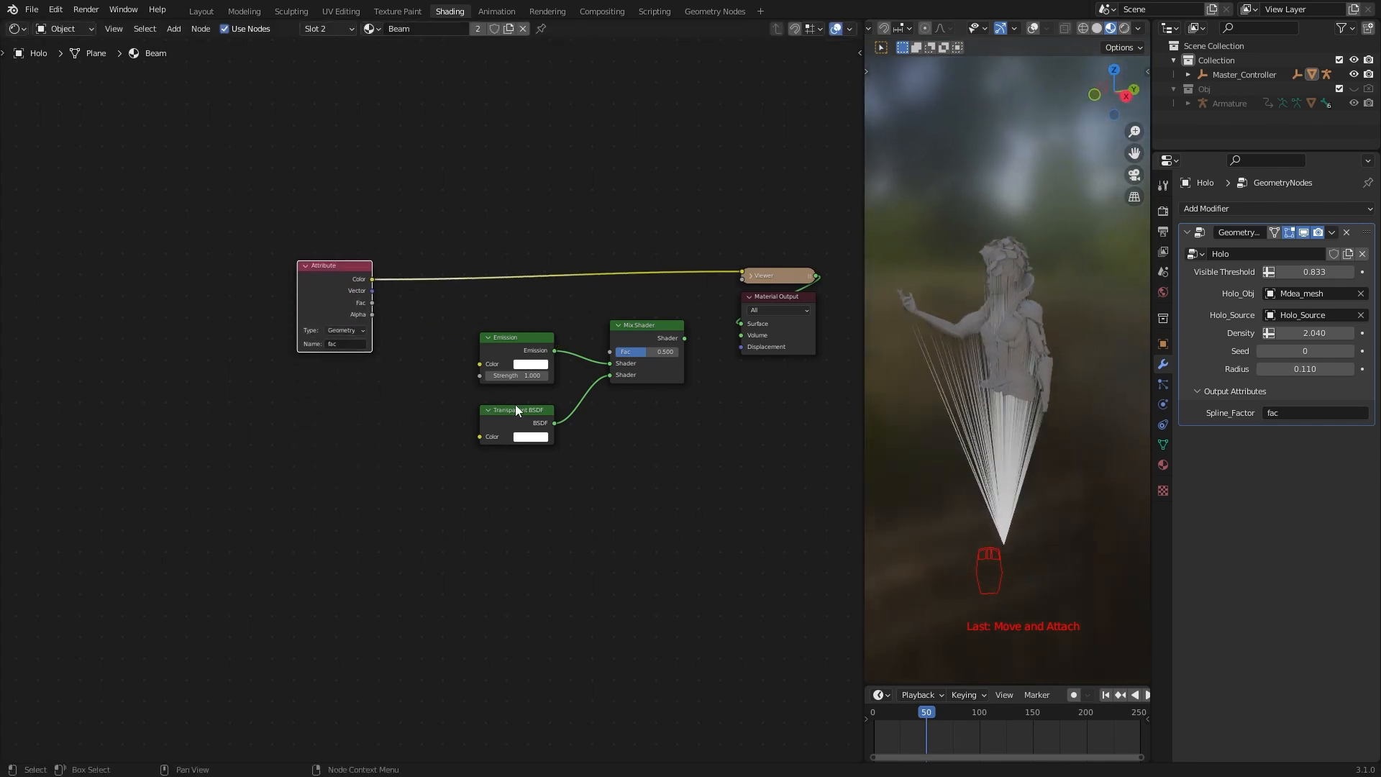
drag(623, 343, 624, 351)
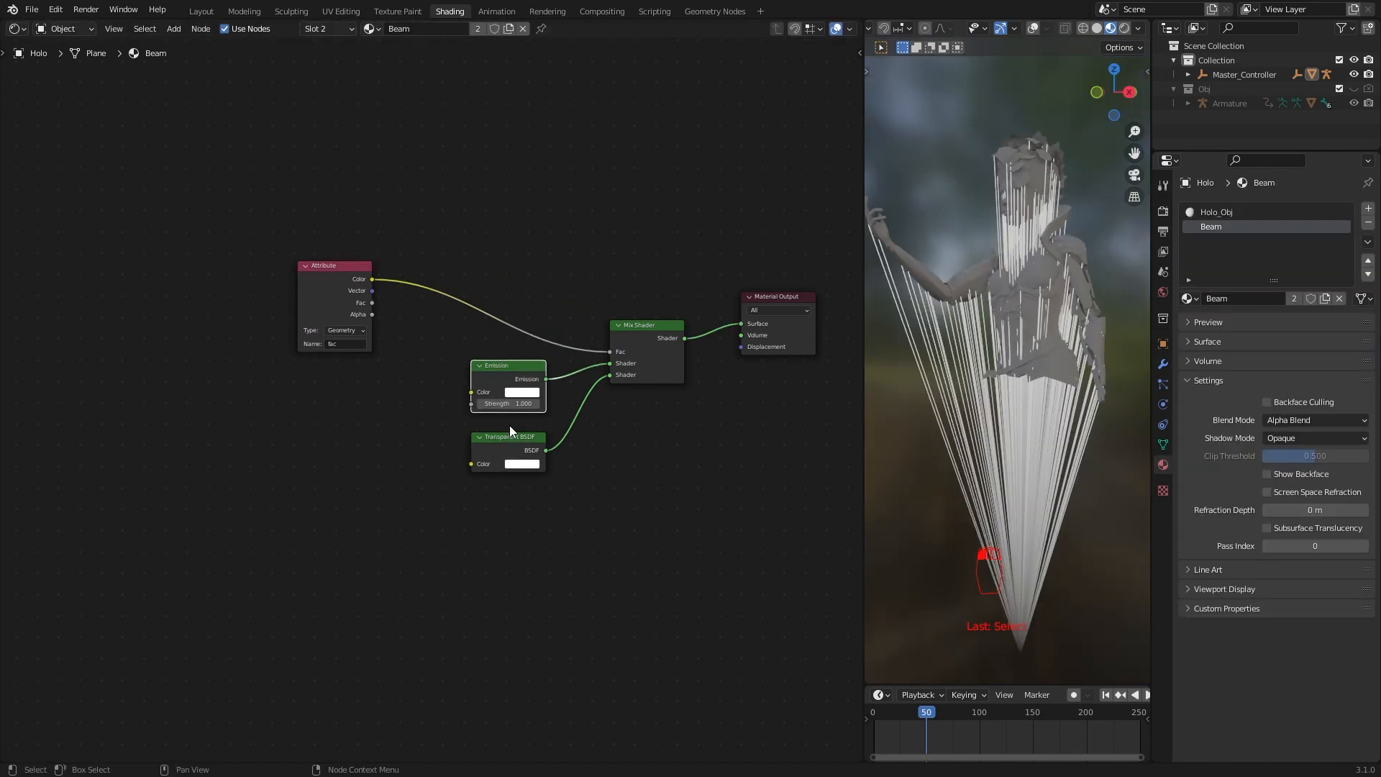
- Swap the Mix Shader's inputs so Transparent BSDF feeds the first shader slot and Emission the second
drag(509, 437, 510, 432)
drag(610, 364, 522, 389)
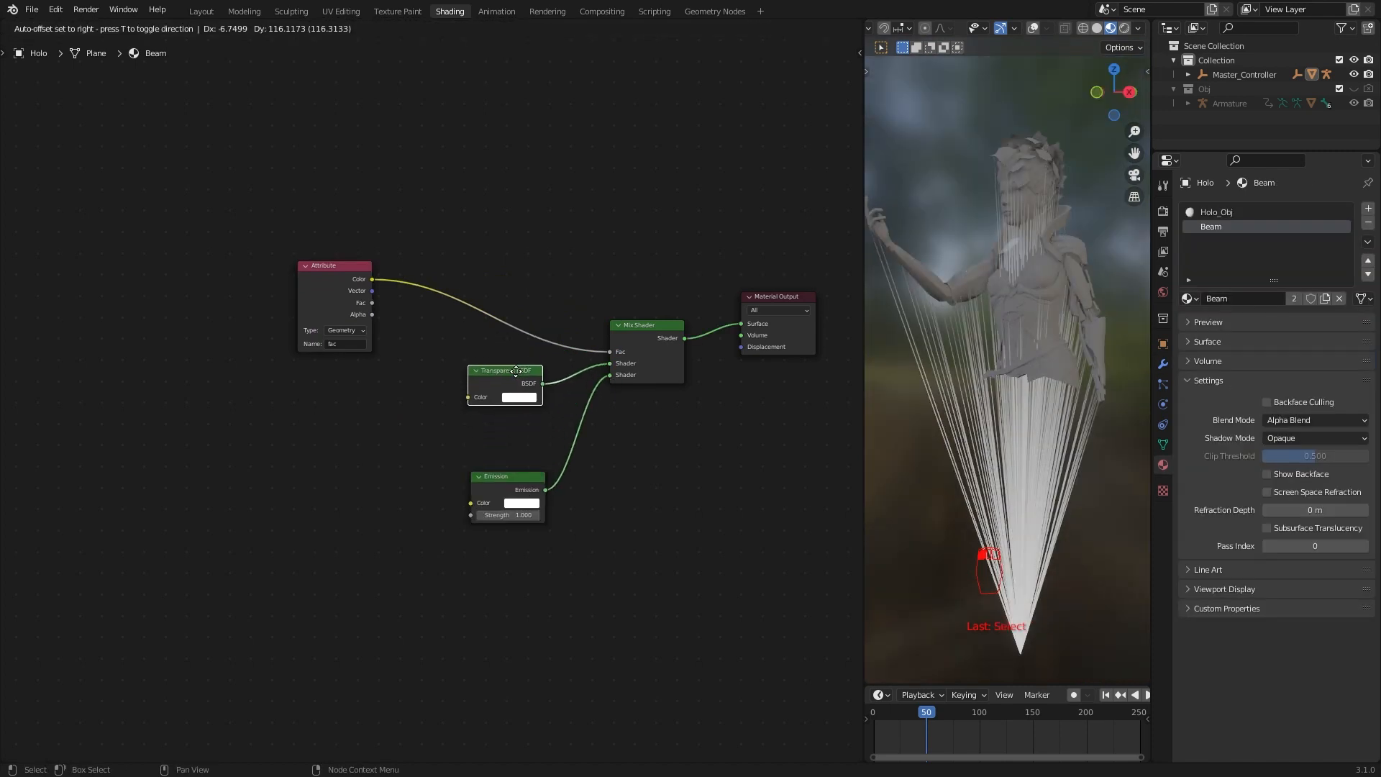
drag(507, 490, 504, 438)
- Insert a B-Spline ColorRamp between the Attribute and Mix Shader, with the black stop at about 0.236 and the white stop pulled slightly inward
key(shift+a)
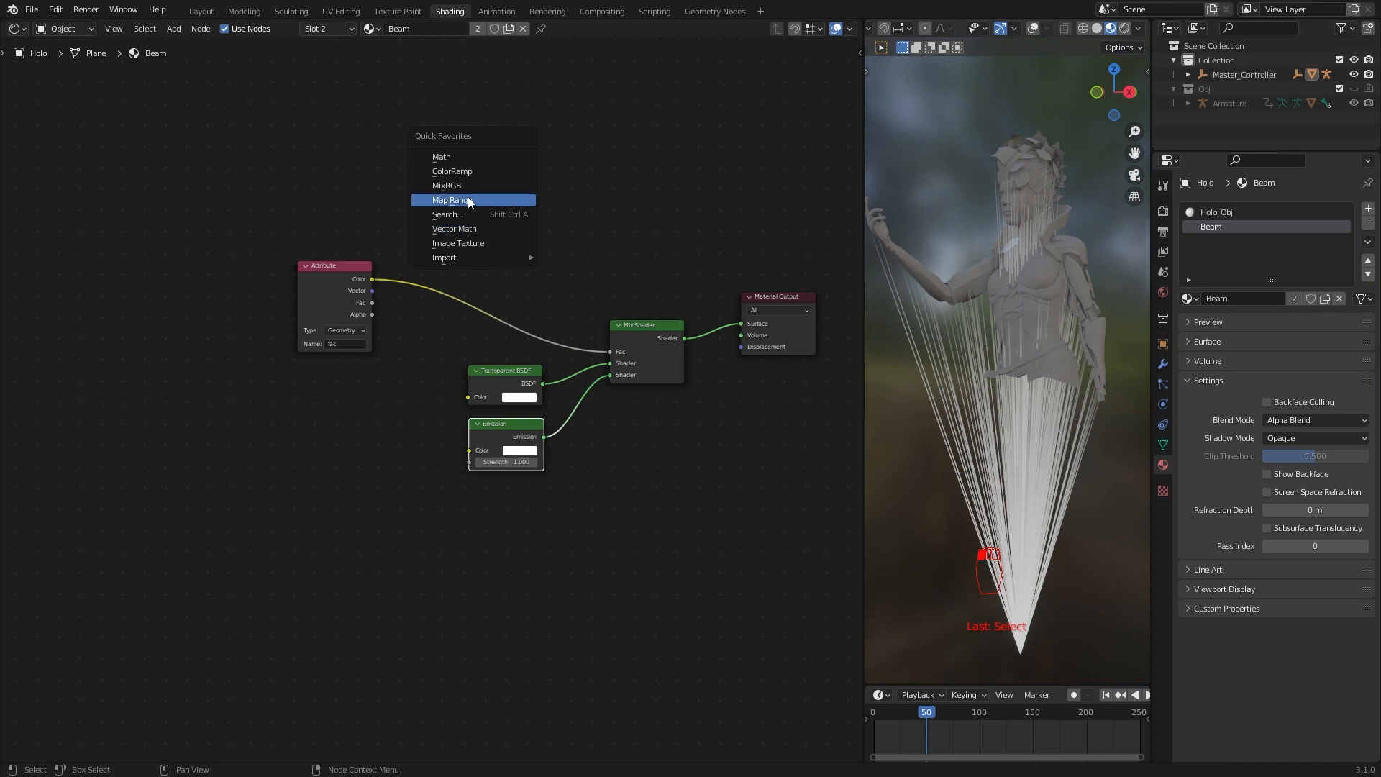
click(460, 201)
click(478, 284)
drag(426, 293, 439, 298)
click(521, 276)
click(532, 367)
scroll(533, 374, up, 6)
middle_drag(533, 374, 521, 502)
drag(421, 353, 447, 353)
drag(581, 355, 564, 359)
click(447, 352)
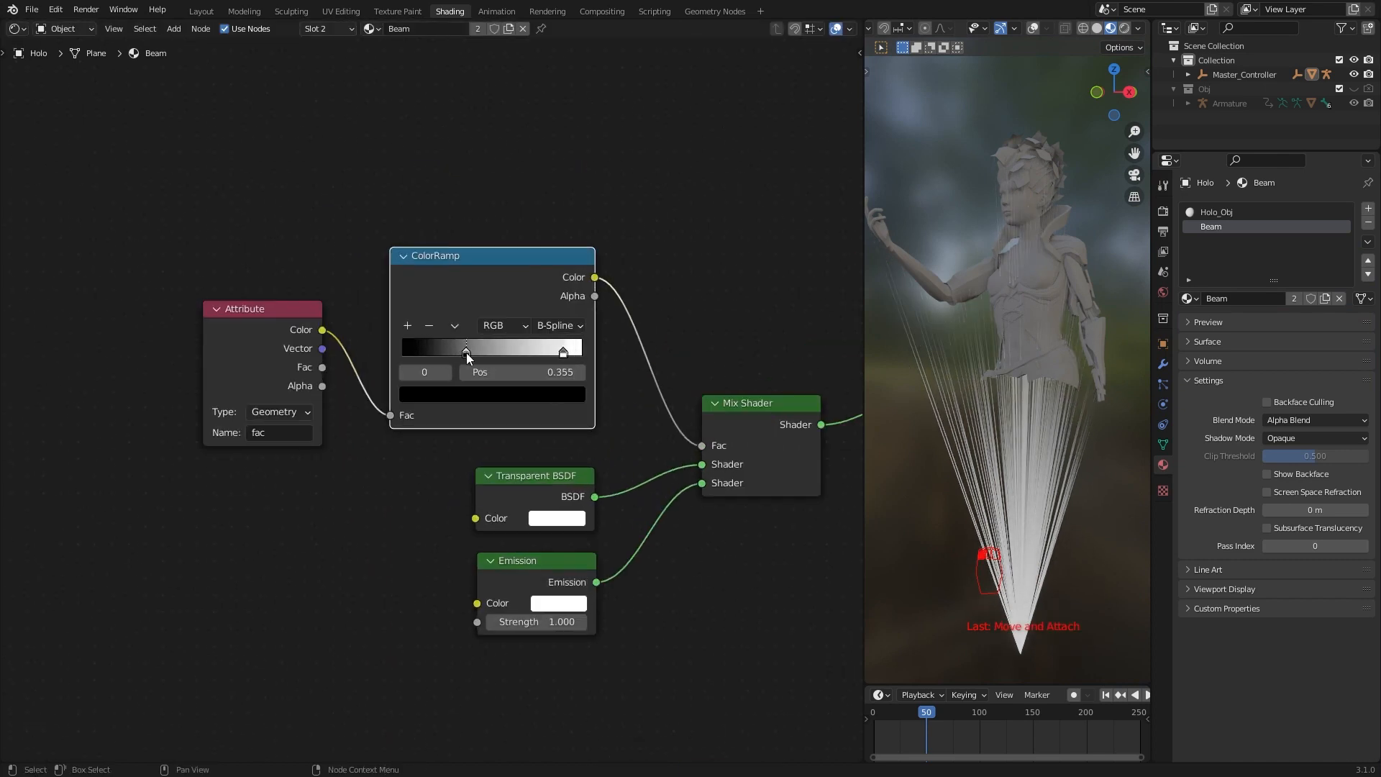
- Set the Emission color to cyan and its strength to 2
key(Home)
drag(447, 330, 452, 323)
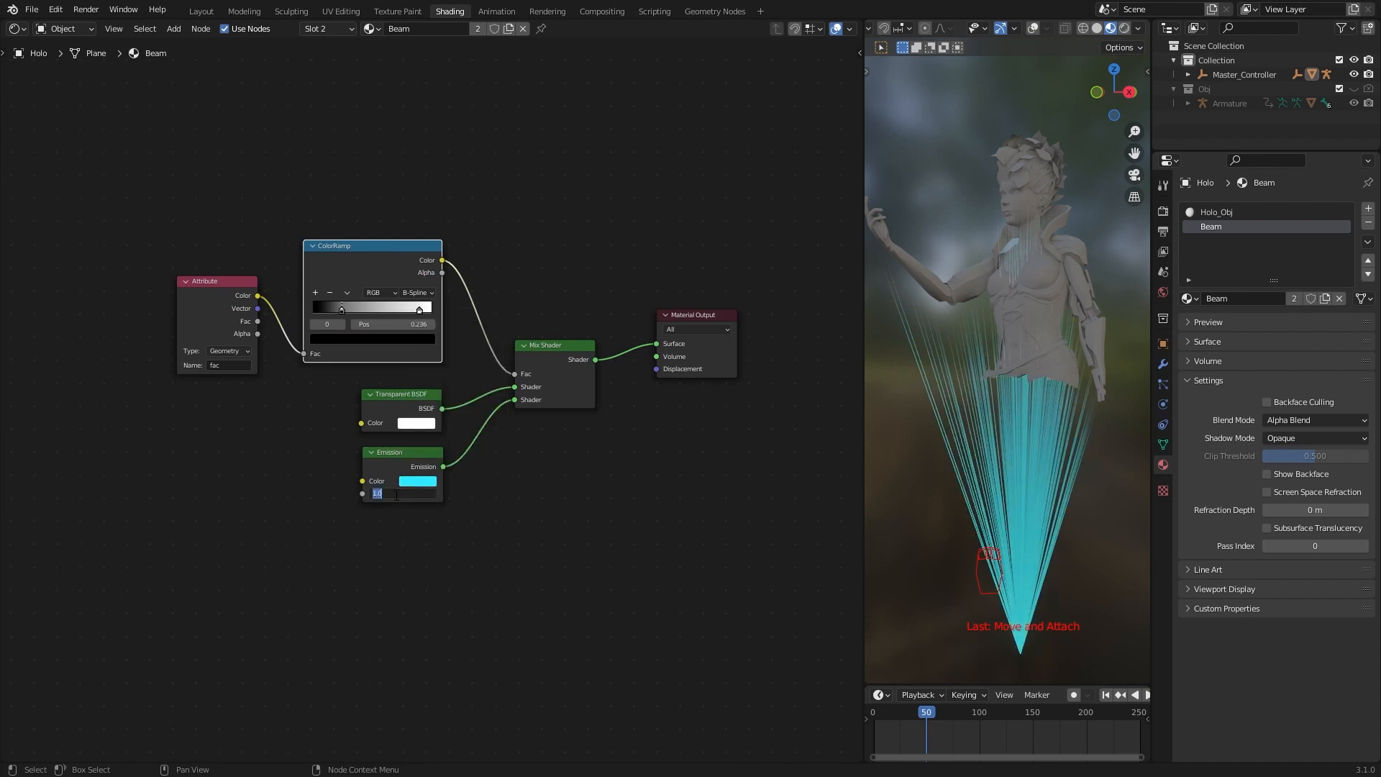
click(1039, 502)
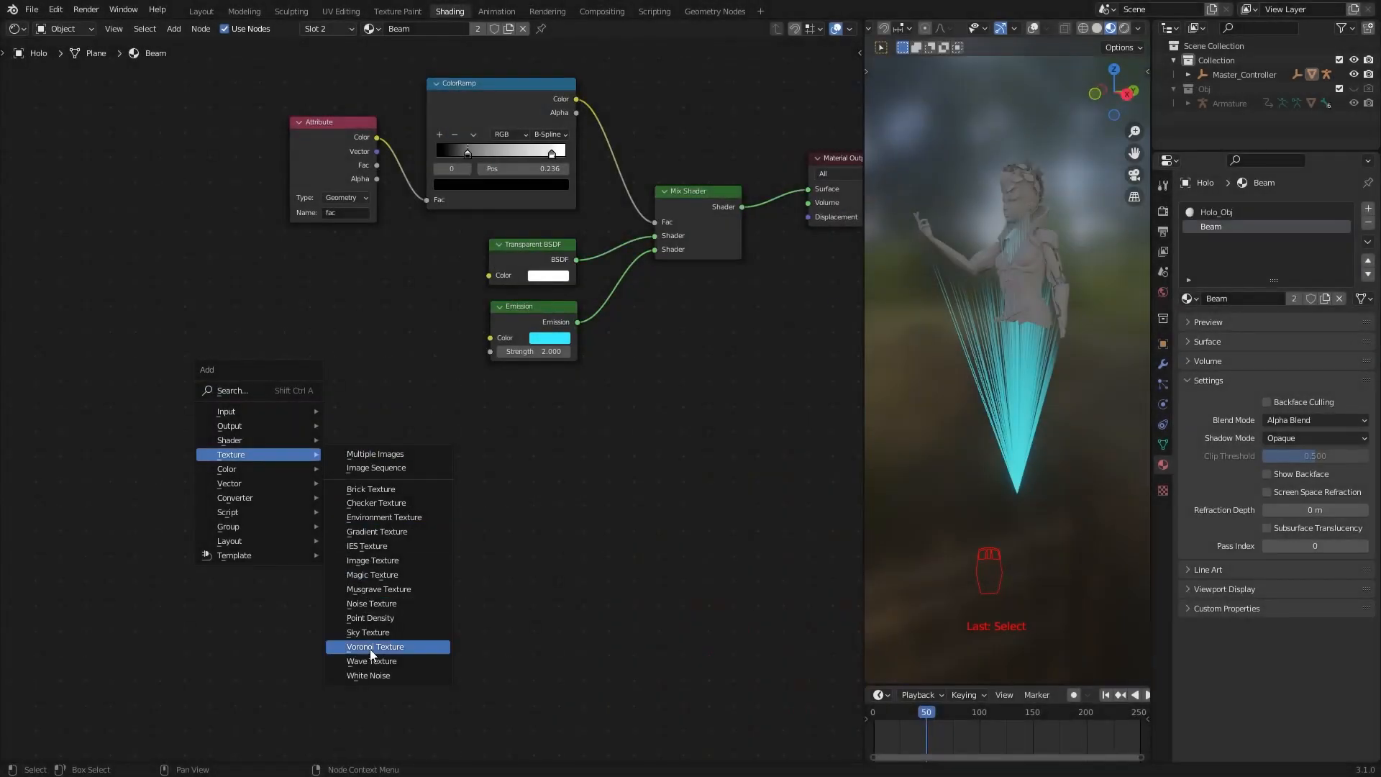
- Add and preview a Wave Texture with Mapping and Texture Coordinate nodes, using Window coordinates and bands along Y
click(369, 649)
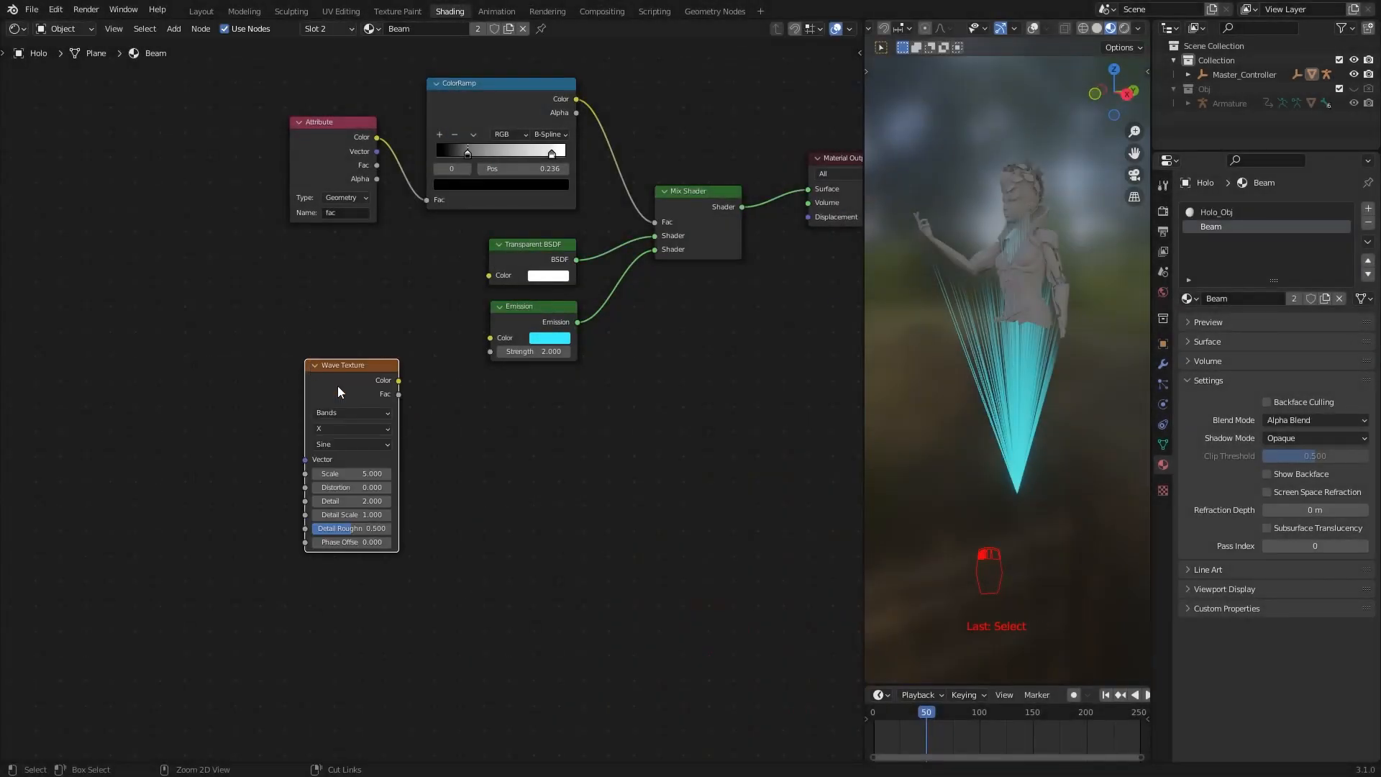
key(ctrl+t)
ctrl+shift+click(367, 397)
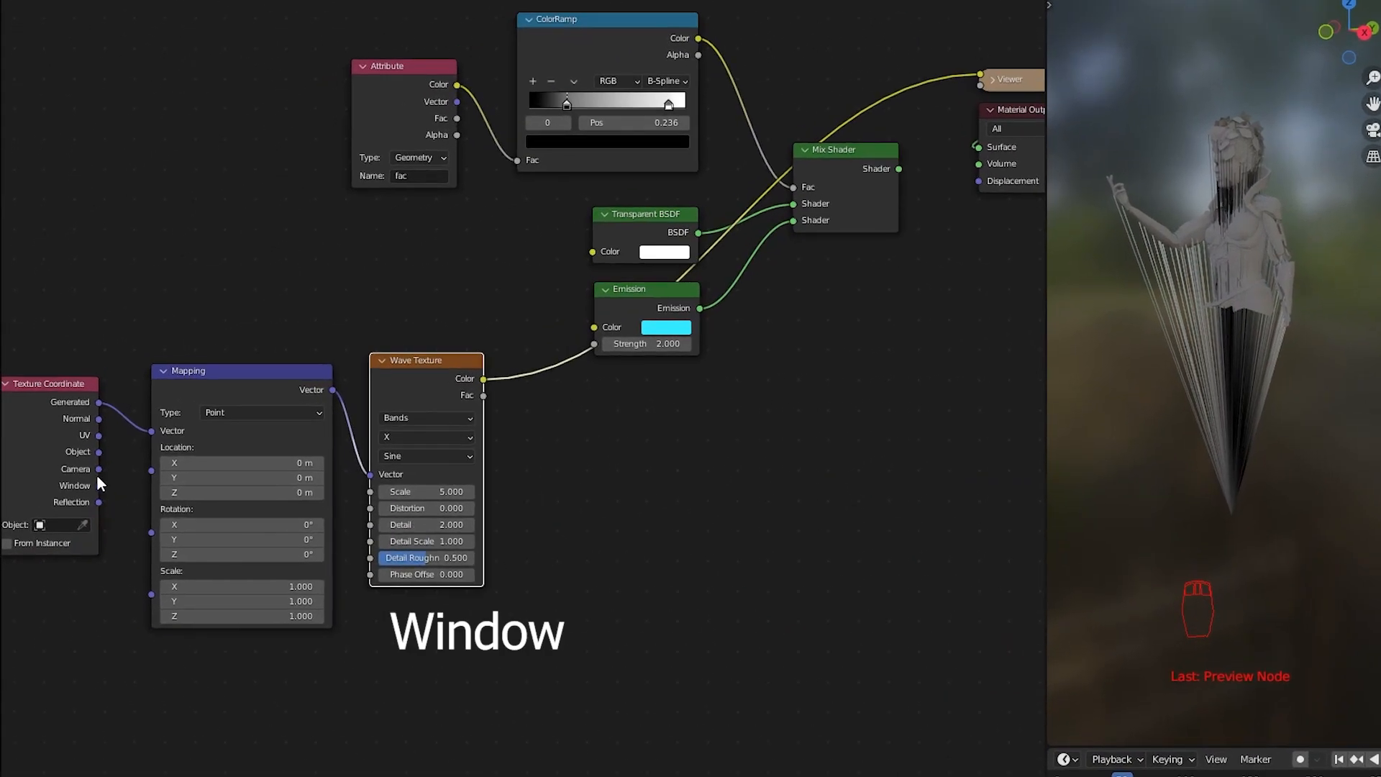
drag(98, 486, 151, 430)
click(407, 474)
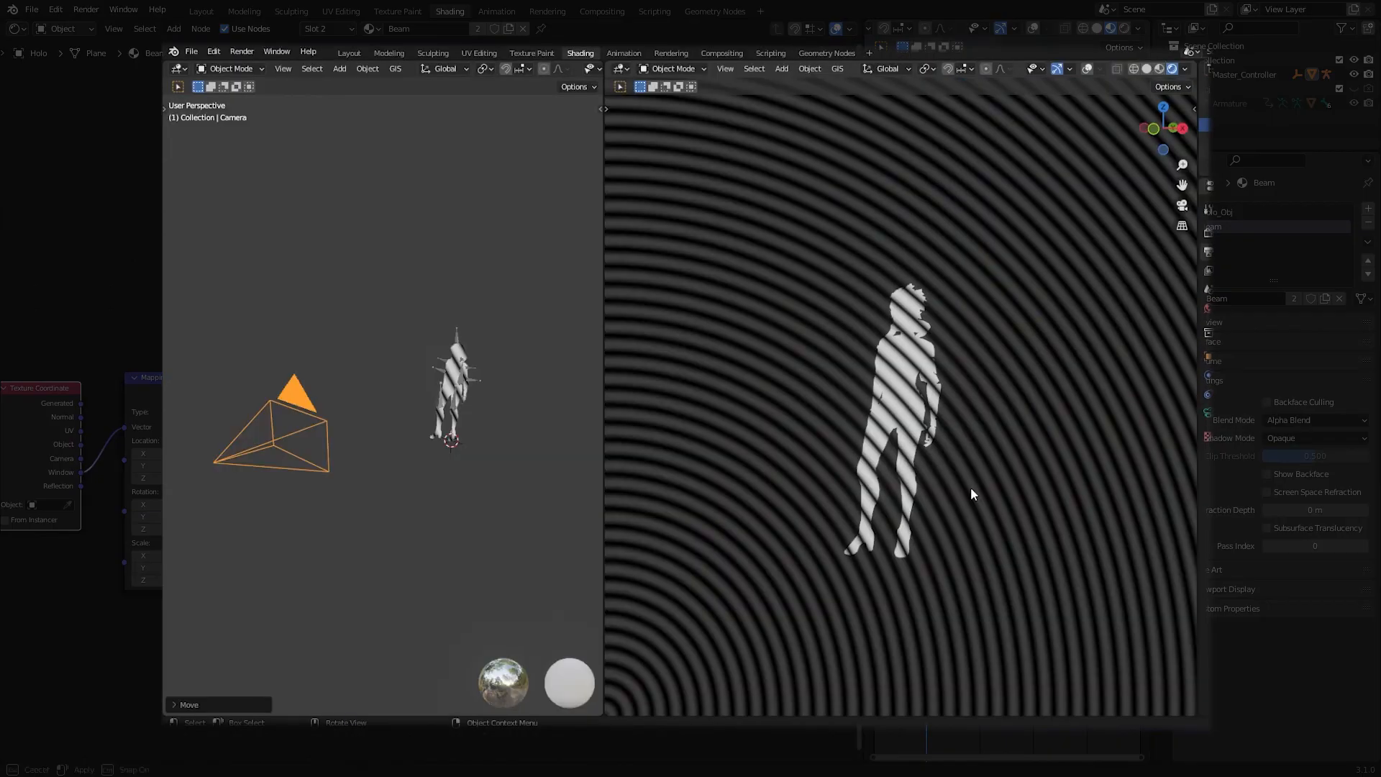
- Examine how the window-mapped wave pattern responds to view changes and viewport resizing in the example scene
scroll(962, 512, up, 2)
mouse_move(963, 512)
middle_down()
mouse_move(890, 519)
mouse_move(946, 515)
middle_up()
drag(604, 418, 699, 432)
click(666, 456)
drag(699, 431, 575, 431)
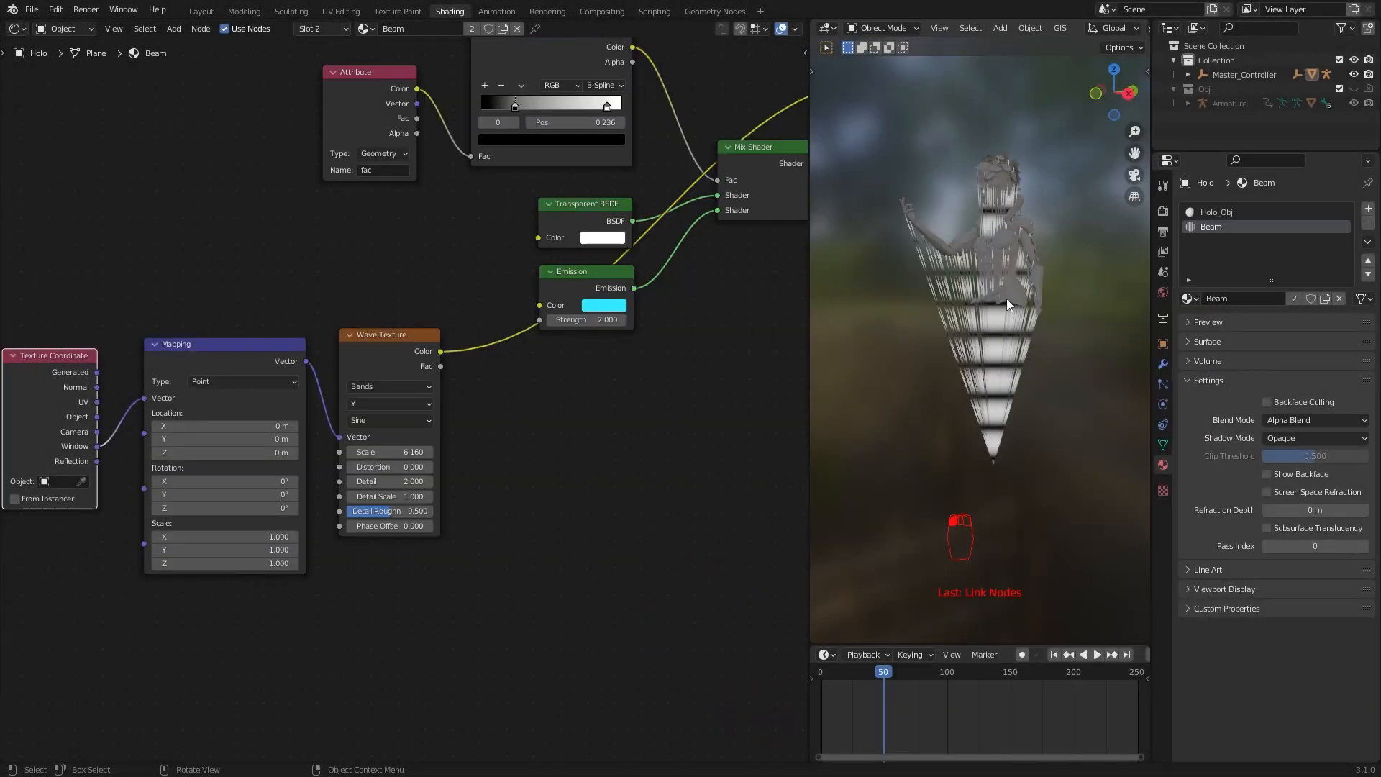
- Add a camera outside the main collection, align it to the current view and adjust its framing of the hologram
key(shift+a)
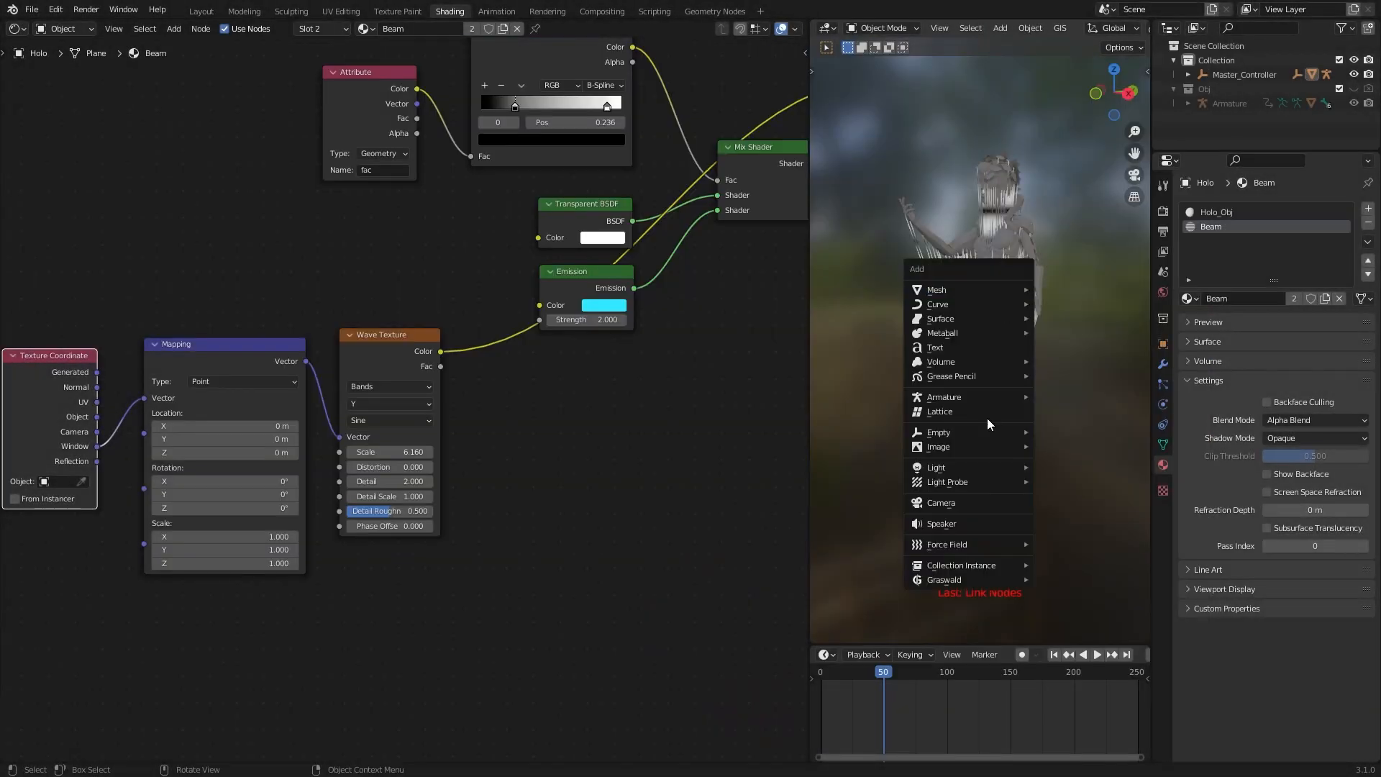
click(952, 585)
drag(1196, 48, 1195, 47)
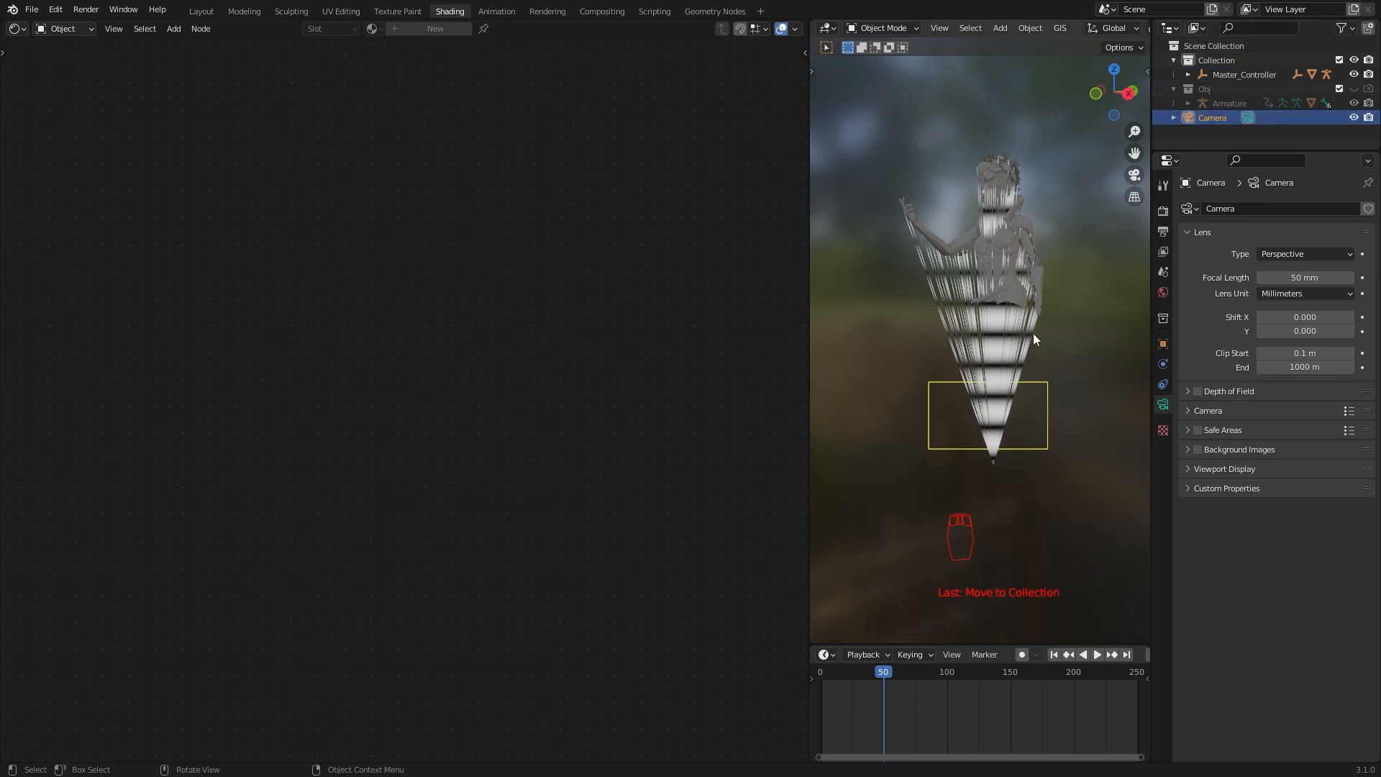
key(ctrl+alt+KP_0)
key(g)
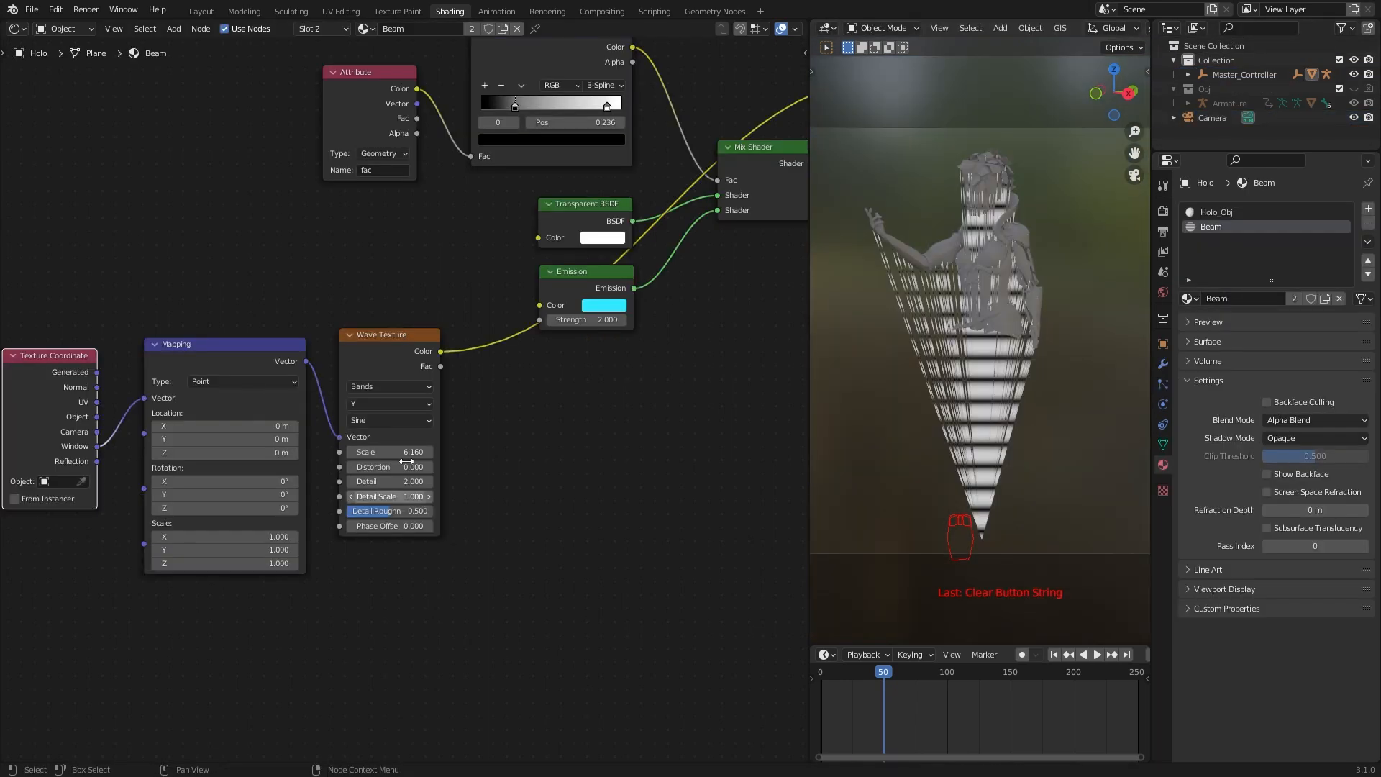
- Make room in the node tree and insert a Math node set to Multiply between the ColorRamp and the Mix Shader's Fac
scroll(403, 288, down, 2)
drag(345, 170, 307, 148)
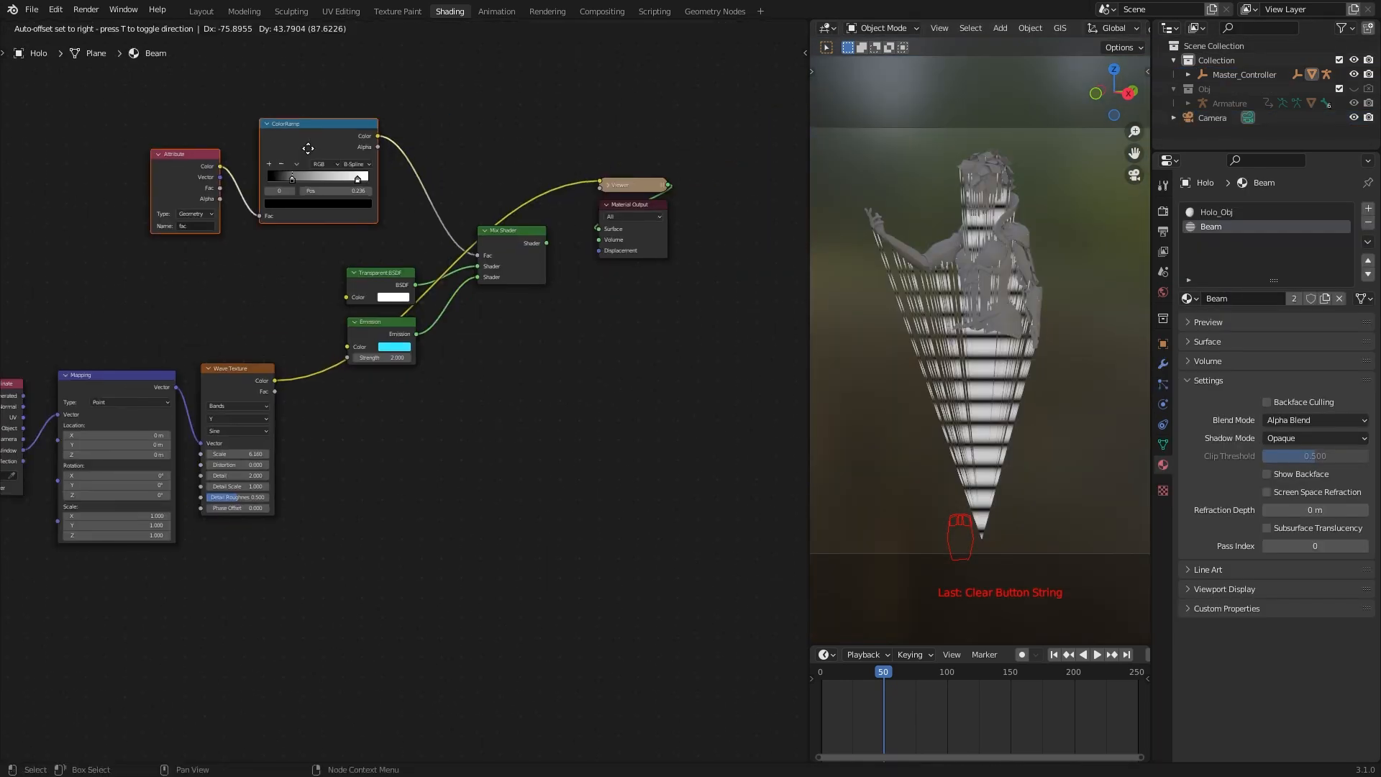
drag(519, 240, 530, 240)
drag(557, 242, 648, 239)
scroll(460, 302, up, 3)
key(q)
click(419, 477)
click(506, 174)
ctrl+shift+click(506, 174)
- Connect the Wave Texture's Color to the Multiply node's second value and output the Mix Shader to the material
drag(286, 436, 467, 231)
drag(480, 279, 418, 365)
drag(419, 363, 498, 352)
ctrl+shift+click(659, 250)
- Try a higher Phase Offset on the Wave Texture in camera view and reset it to 0
middle_drag(909, 498, 927, 522)
key(KP_0)
scroll(1048, 472, up, 1)
scroll(240, 603, up, 2)
middle_drag(241, 603, 343, 545)
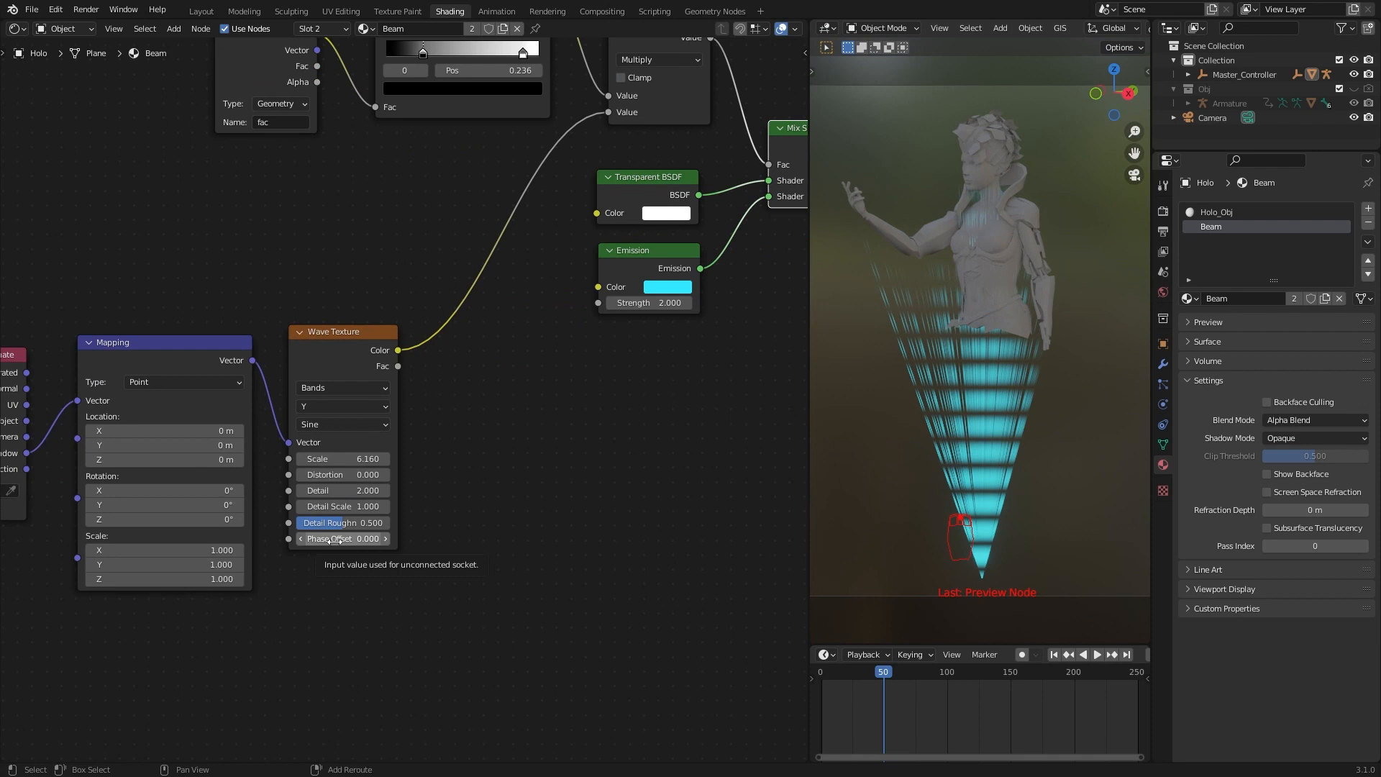
drag(343, 539, 402, 538)
click(343, 538)
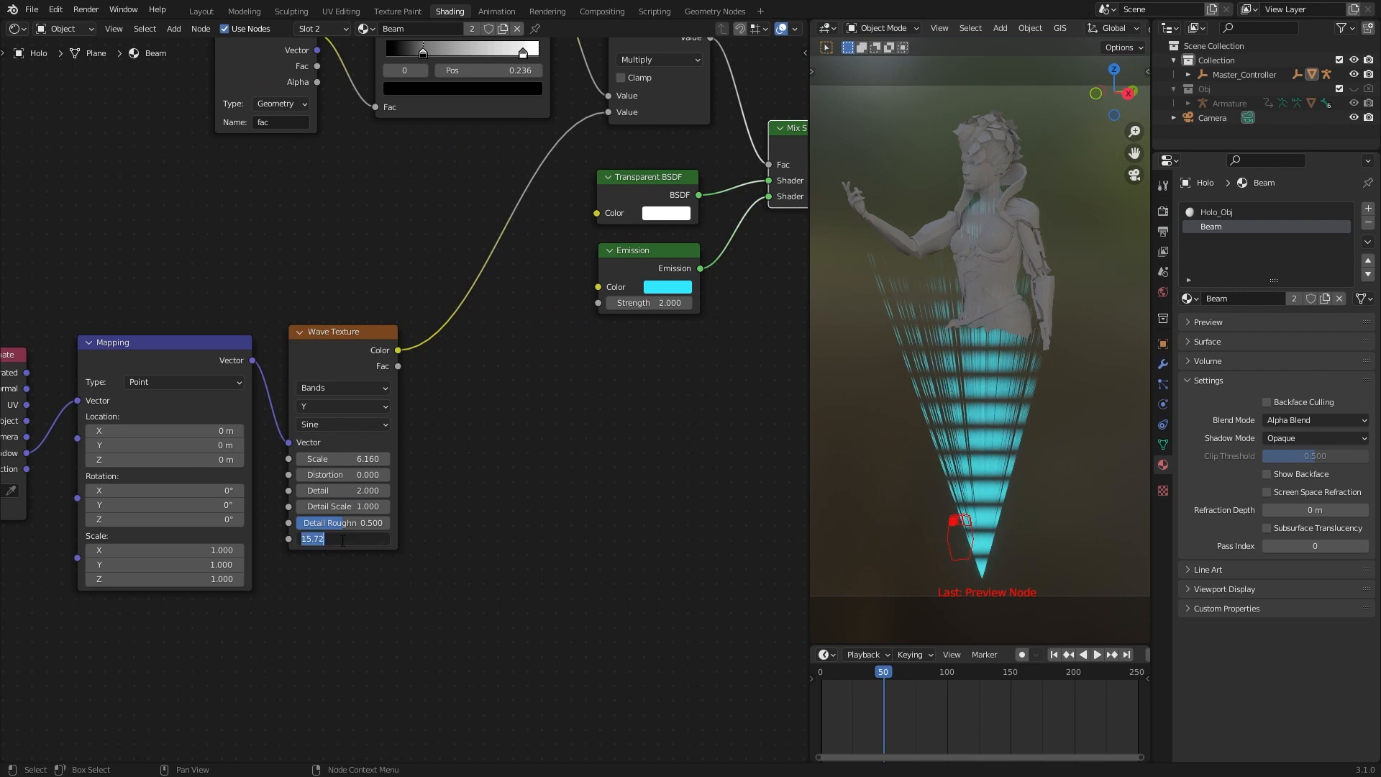
text(0)
key(Return)
click(342, 539)
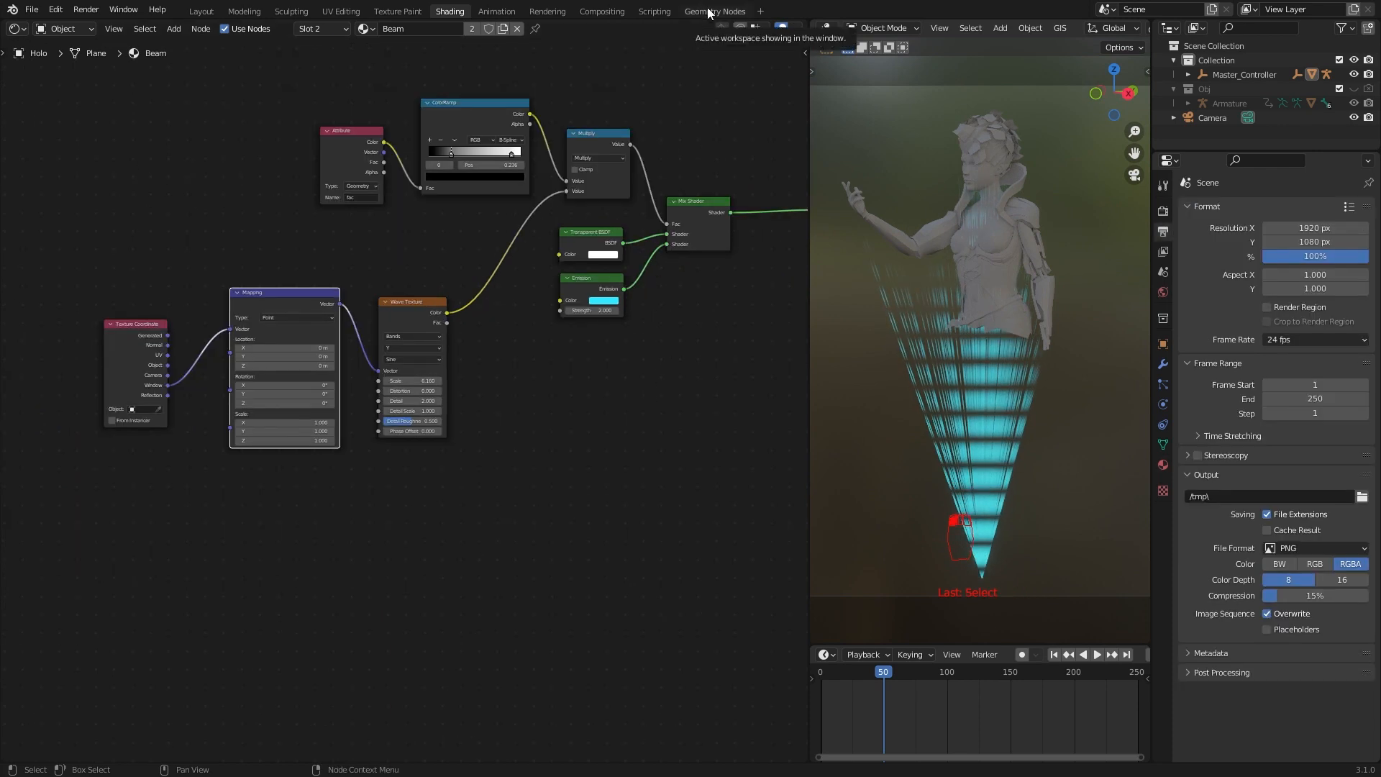
- Try moving the camera away from the hologram along its local Z axis
key(KP_0)
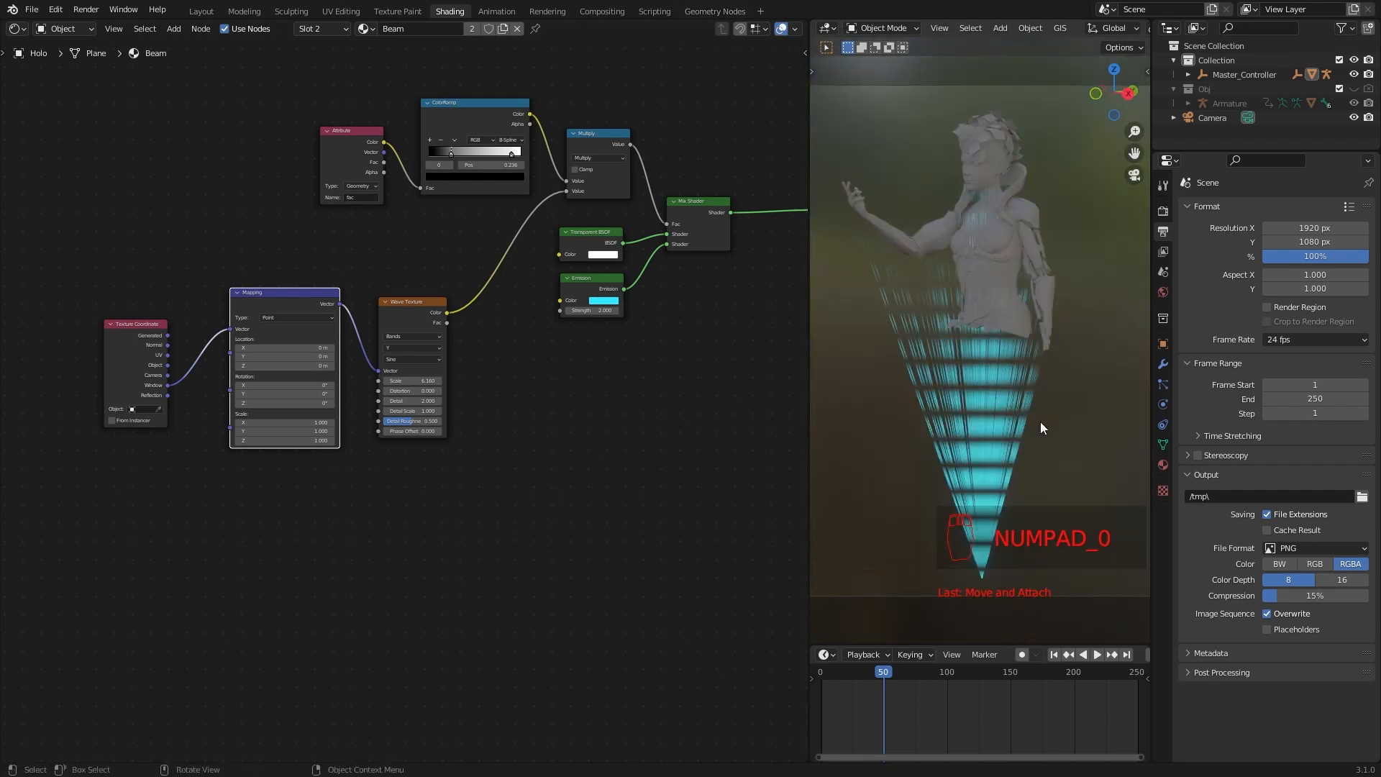
click(1219, 118)
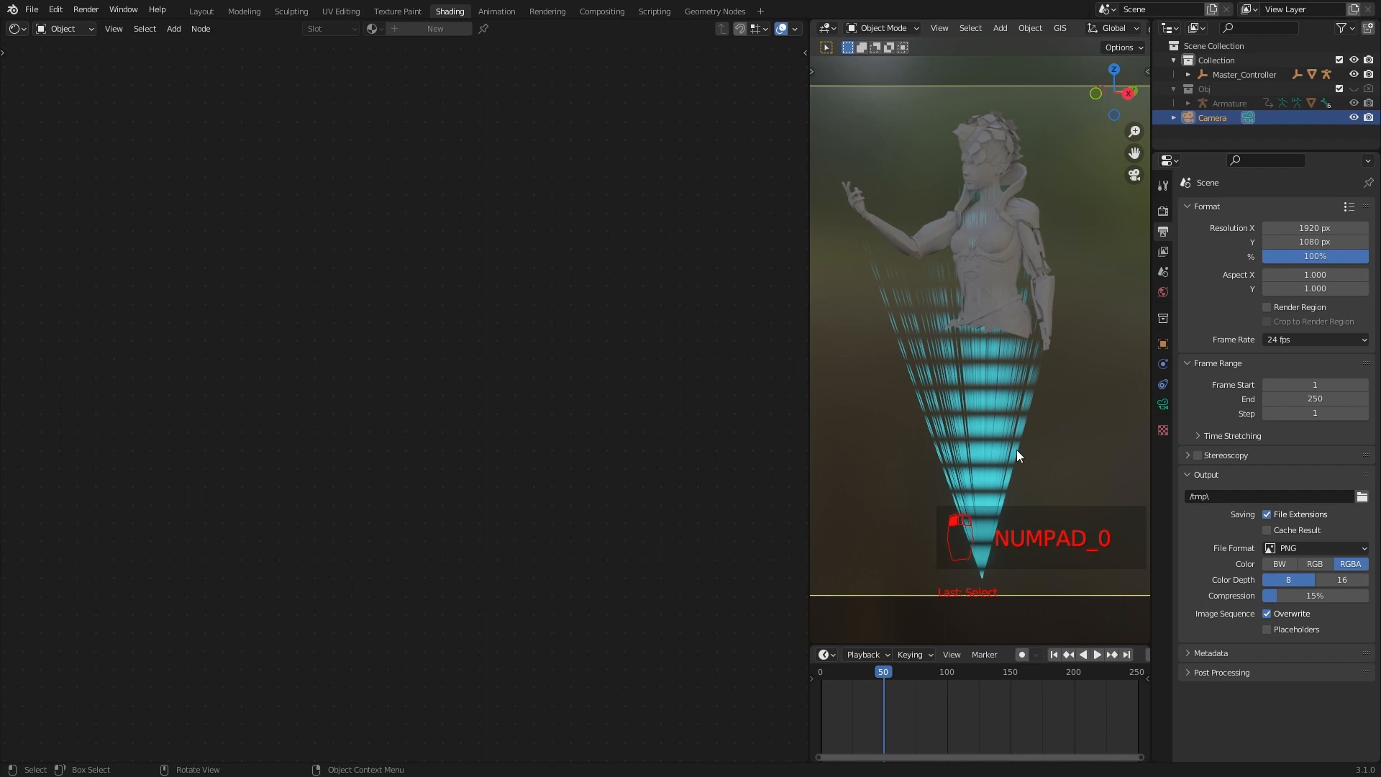
key(g)
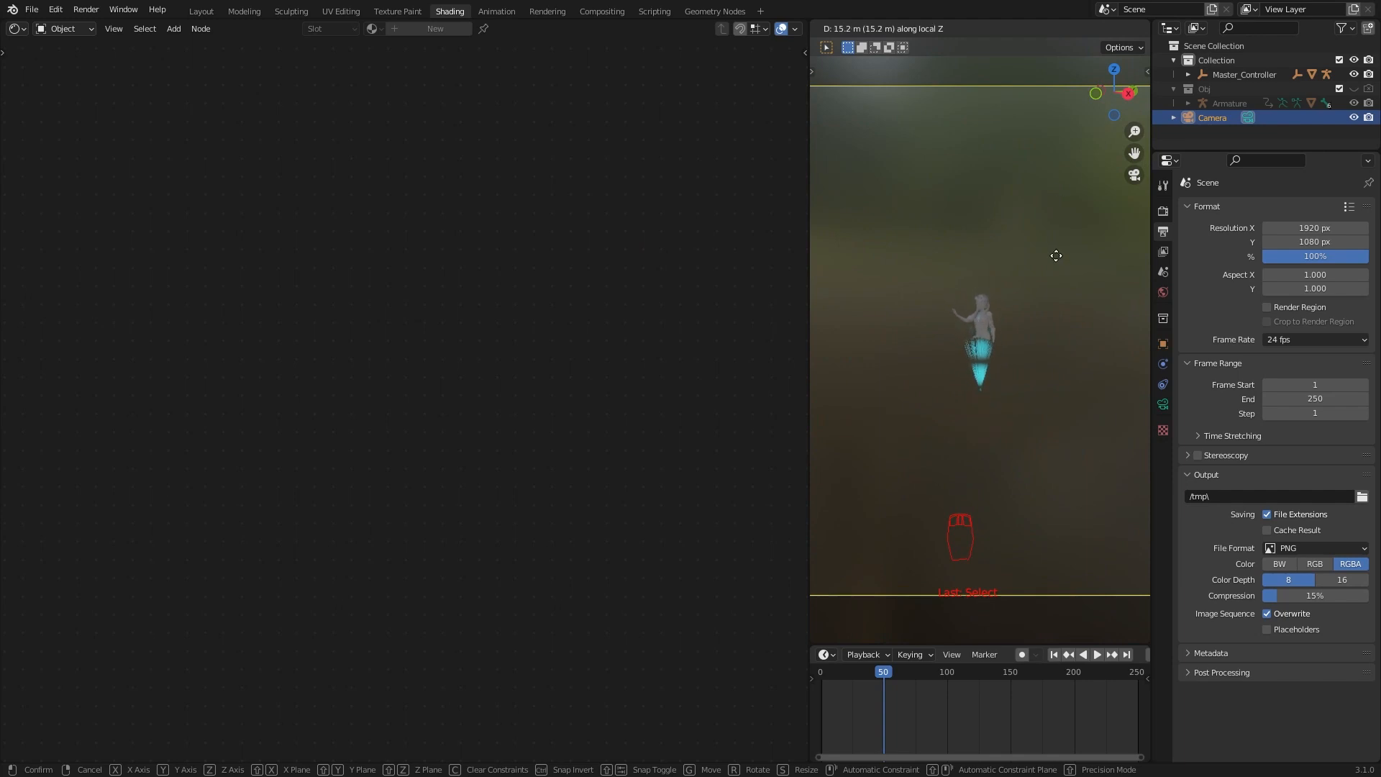
click(1041, 556)
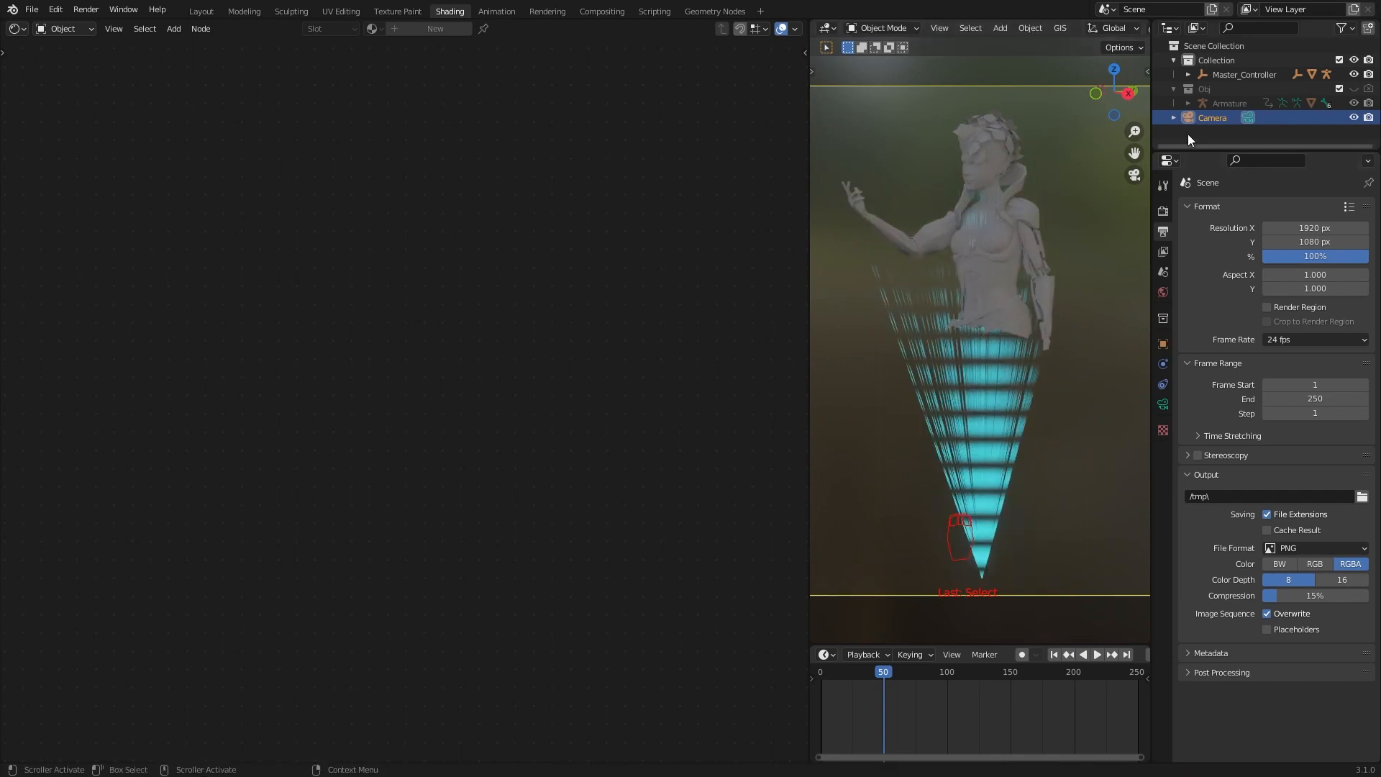
- Select the Holo object and add an Object Info node for the Camera to its geometry node tree
click(999, 381)
click(696, 13)
scroll(337, 507, down, 3)
scroll(337, 507, up, 5)
scroll(296, 204, up, 1)
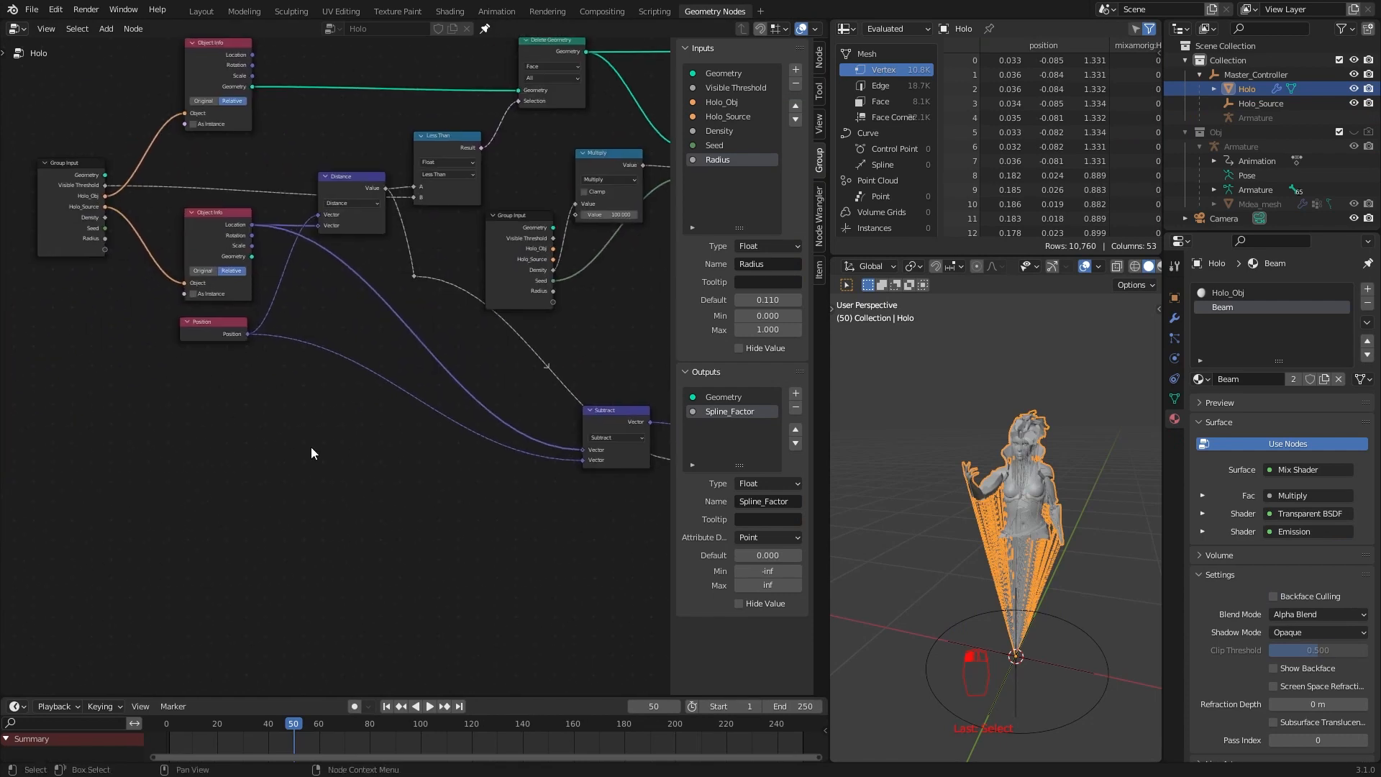
drag(1224, 218, 323, 448)
- Duplicate the Distance node and feed it the Camera's location and the Holo_Source location
click(353, 151)
key(ctrl+shift+d)
click(360, 411)
click(351, 442)
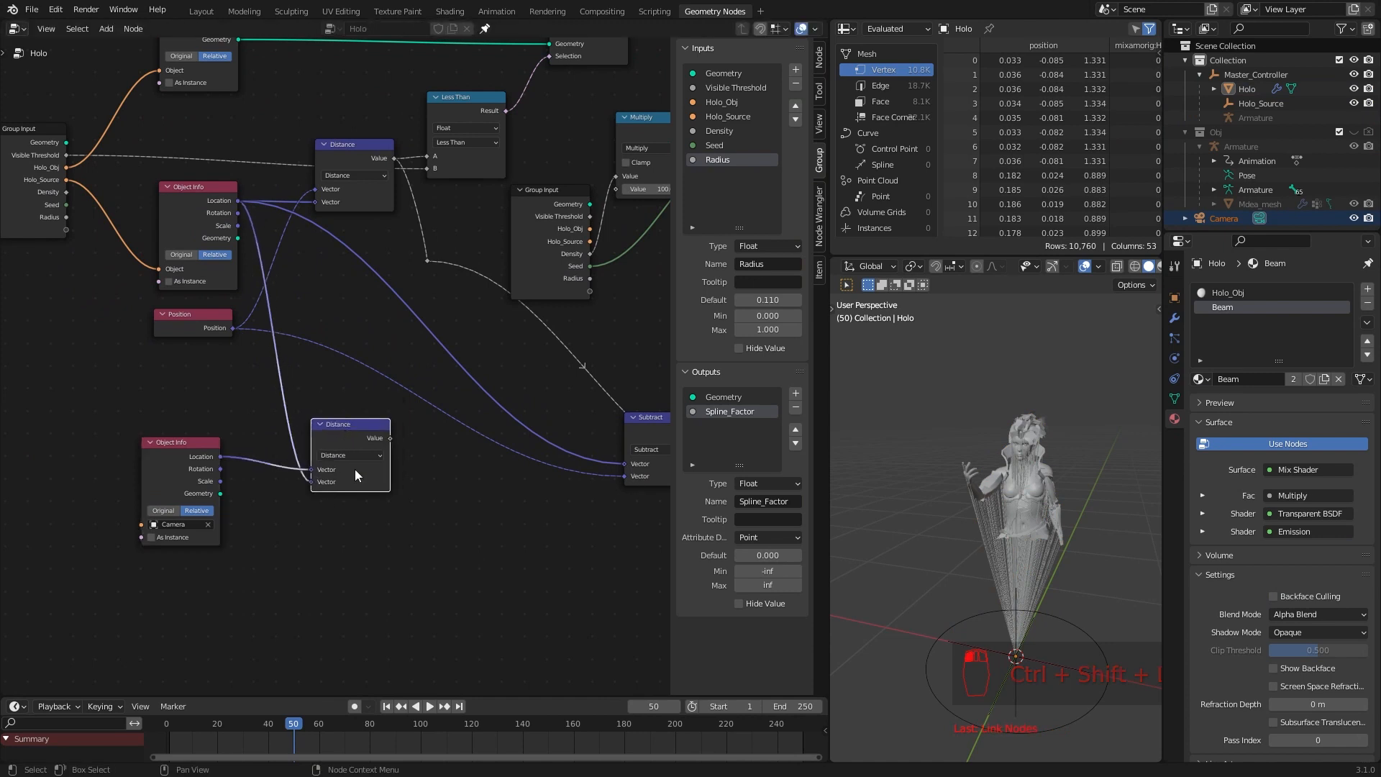
- Connect the camera Distance value to a new Group Output socket and name it Cam_Distance
scroll(356, 469, down, 5)
click(280, 483)
scroll(210, 510, up, 5)
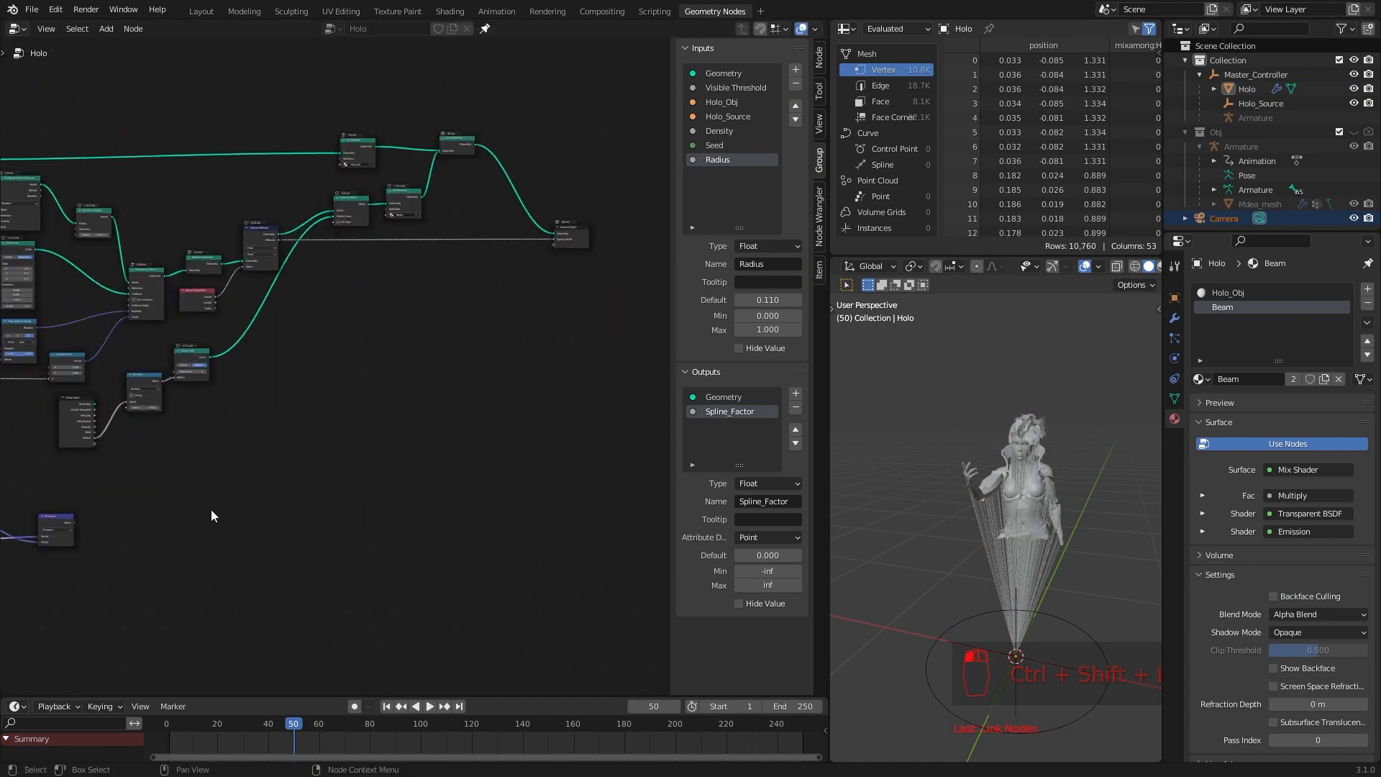
scroll(625, 308, up, 6)
middle_drag(625, 308, 339, 451)
scroll(374, 266, up, 4)
middle_drag(374, 266, 411, 346)
click(425, 338)
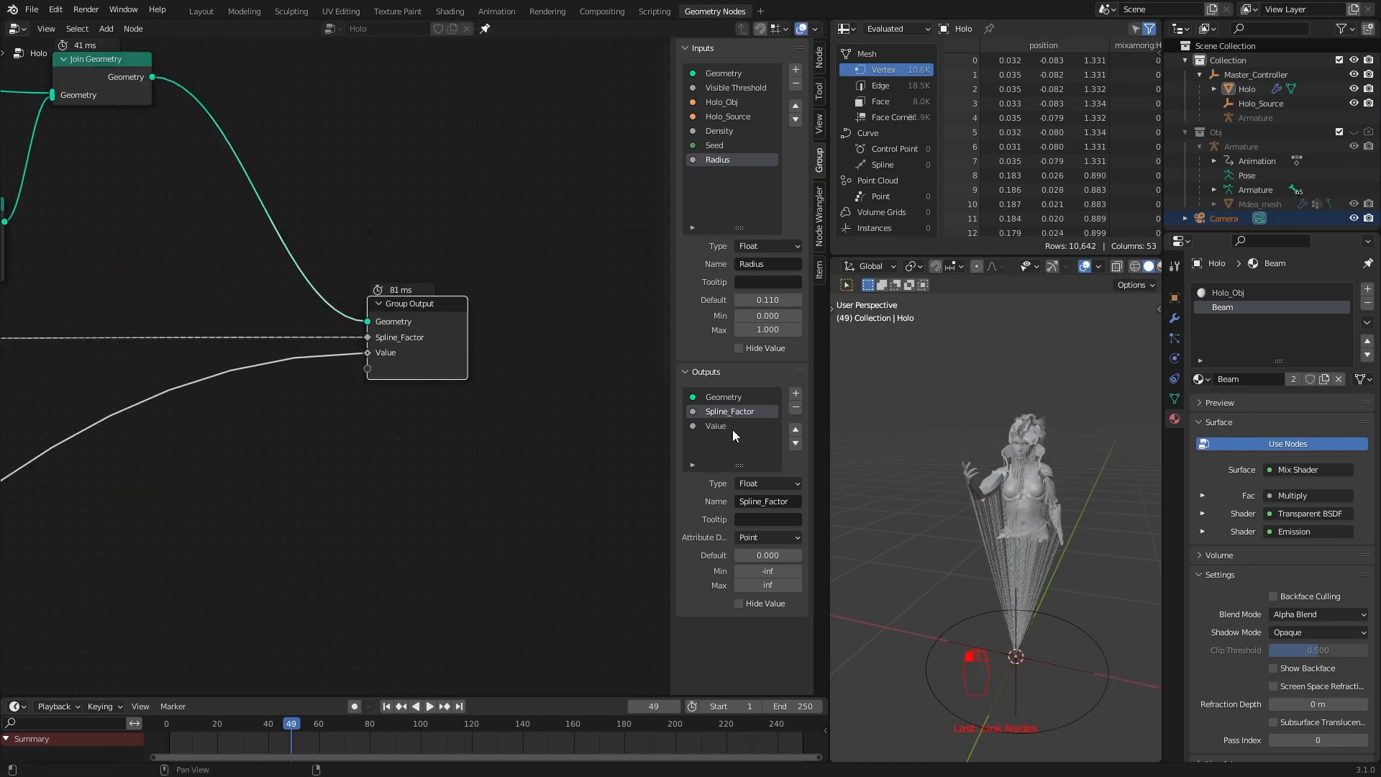
text(tance)
key(Return)
- In the Shading workspace, set the Holo modifier's Cam_Distance output attribute to cam_distance
scroll(356, 483, down, 3)
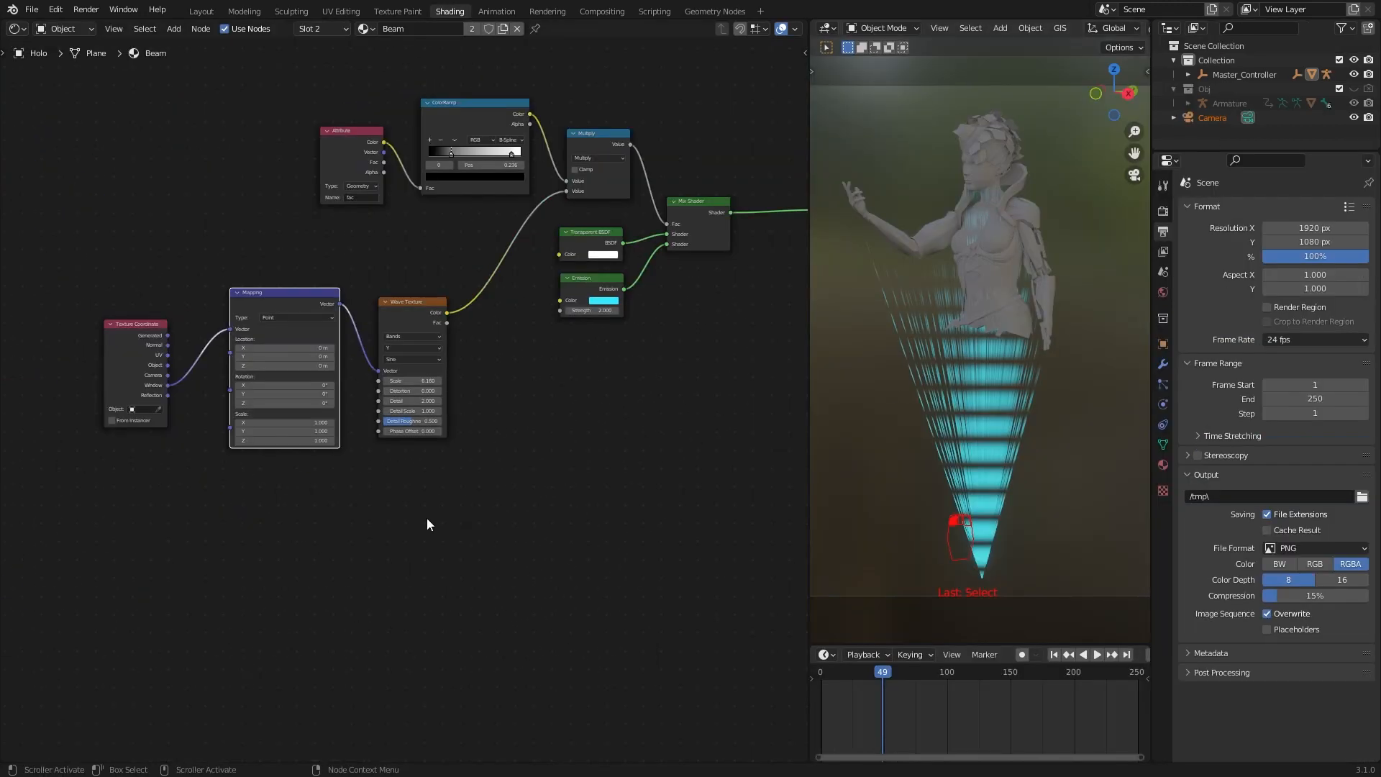
click(1162, 364)
click(1293, 432)
text(cam_distance)
key(Return)
- Duplicate the Attribute node with the name cam_distance and connect its Color to the Wave Texture's Scale
key(ctrl+c)
key(ctrl+v)
drag(515, 460, 217, 532)
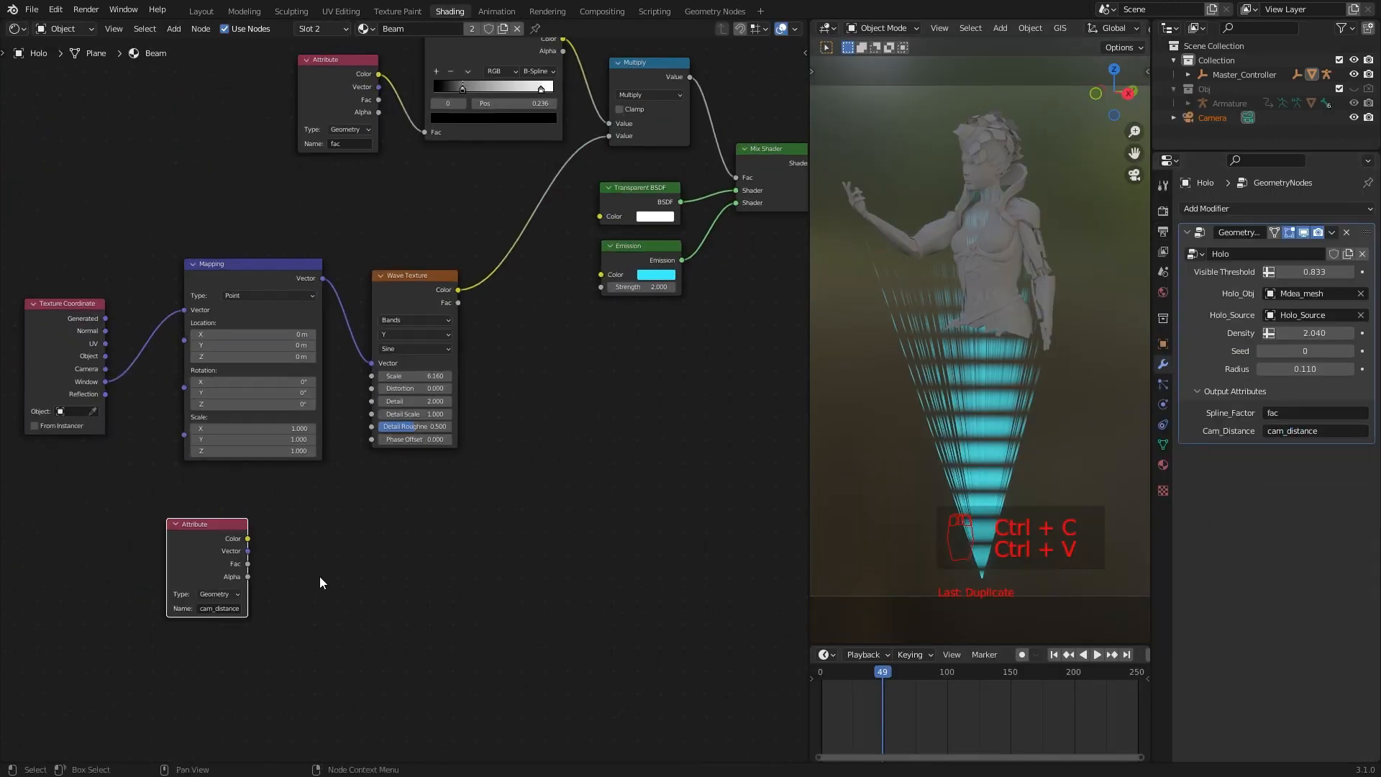
middle_drag(320, 577, 390, 516)
drag(308, 485, 442, 310)
- Insert a Multiply node between the cam_distance Attribute and the Wave Texture's Scale, with its value set to 2.8
key(shift+a)
click(460, 474)
click(417, 446)
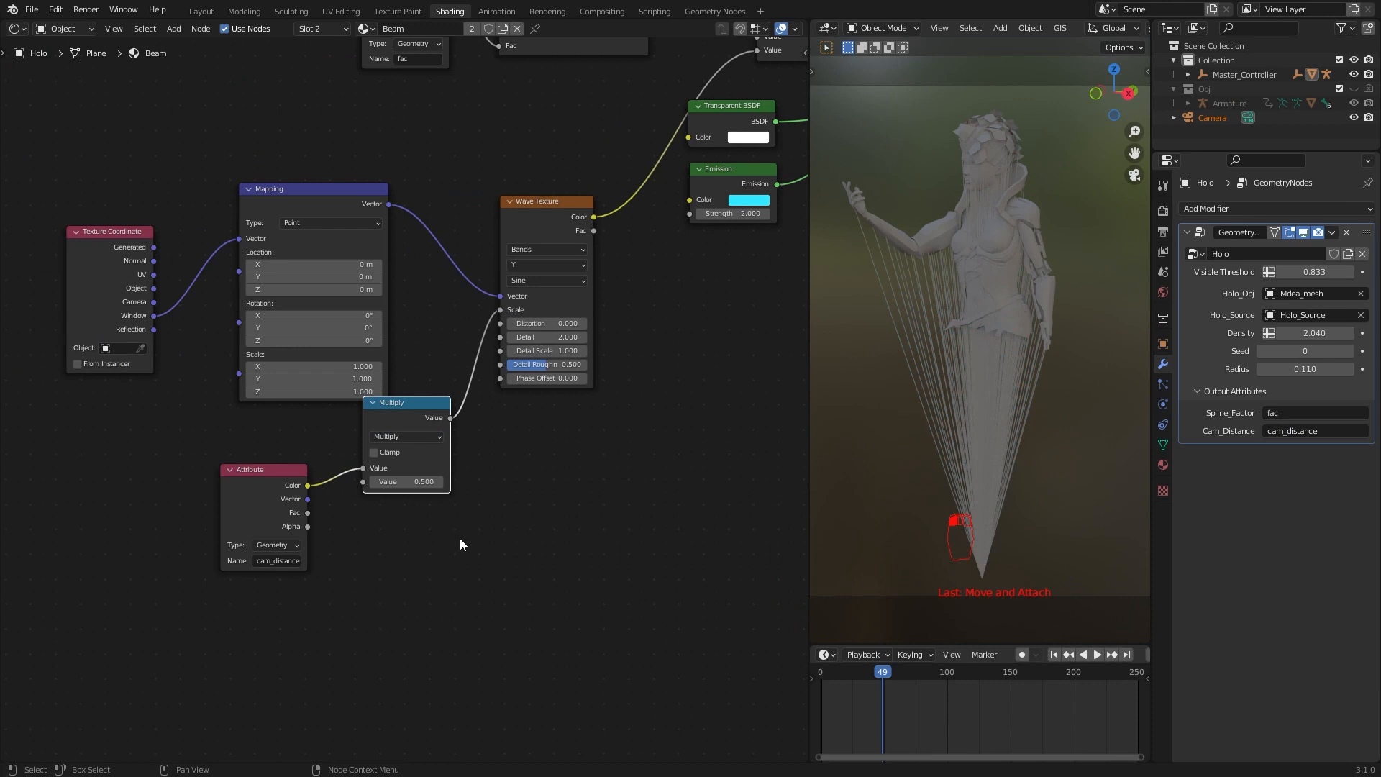
drag(407, 481, 440, 482)
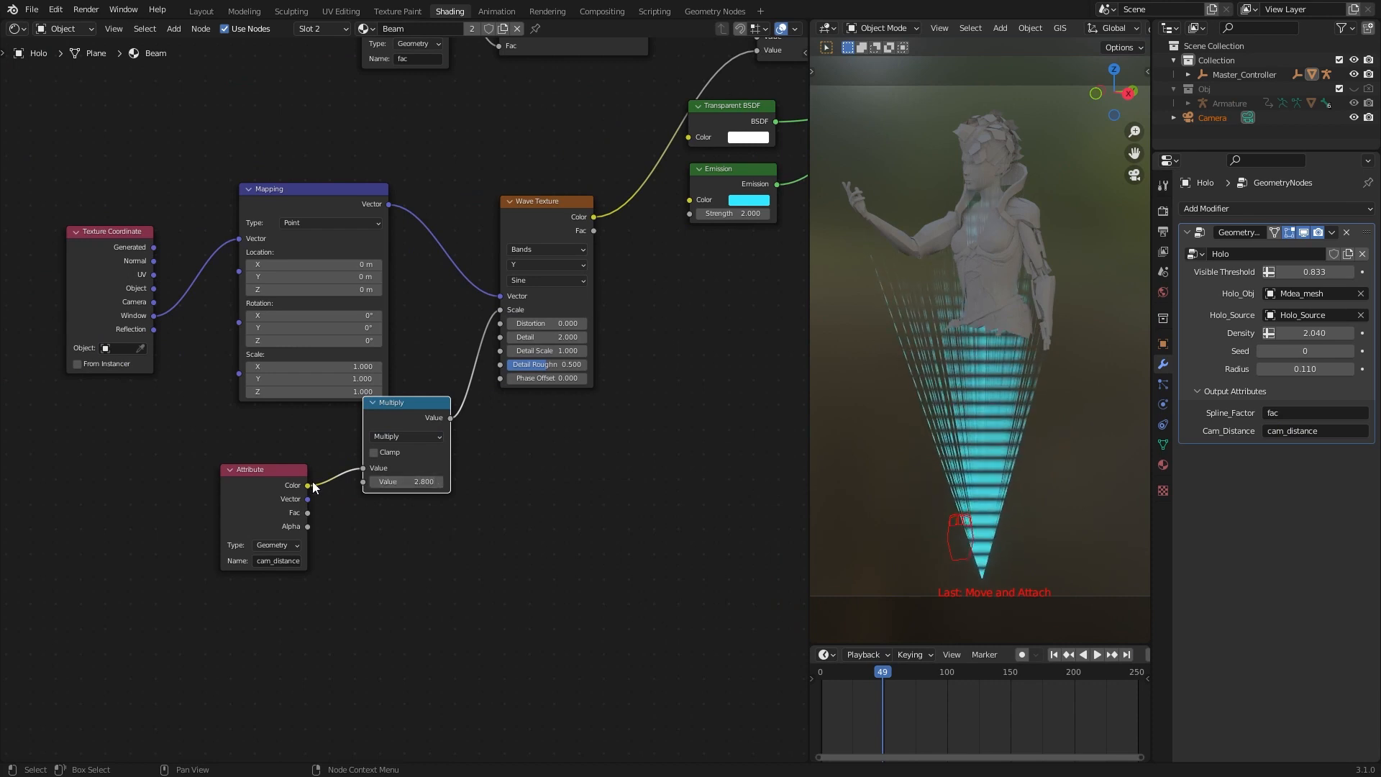
- Widen the viewport and try moving the camera along its local Z to examine how the beam scanlines scale with distance
drag(810, 431, 701, 432)
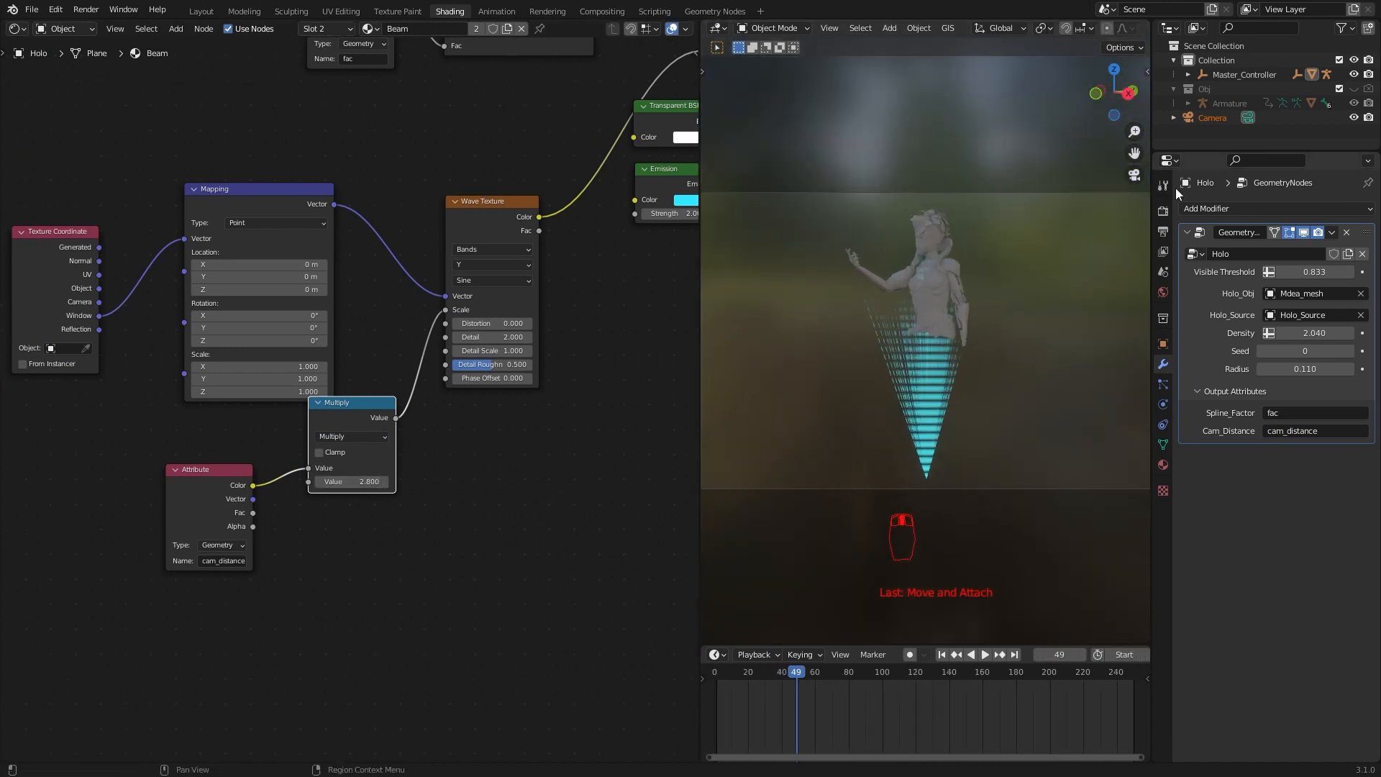
click(988, 463)
key(g)
key(z)
key(z)
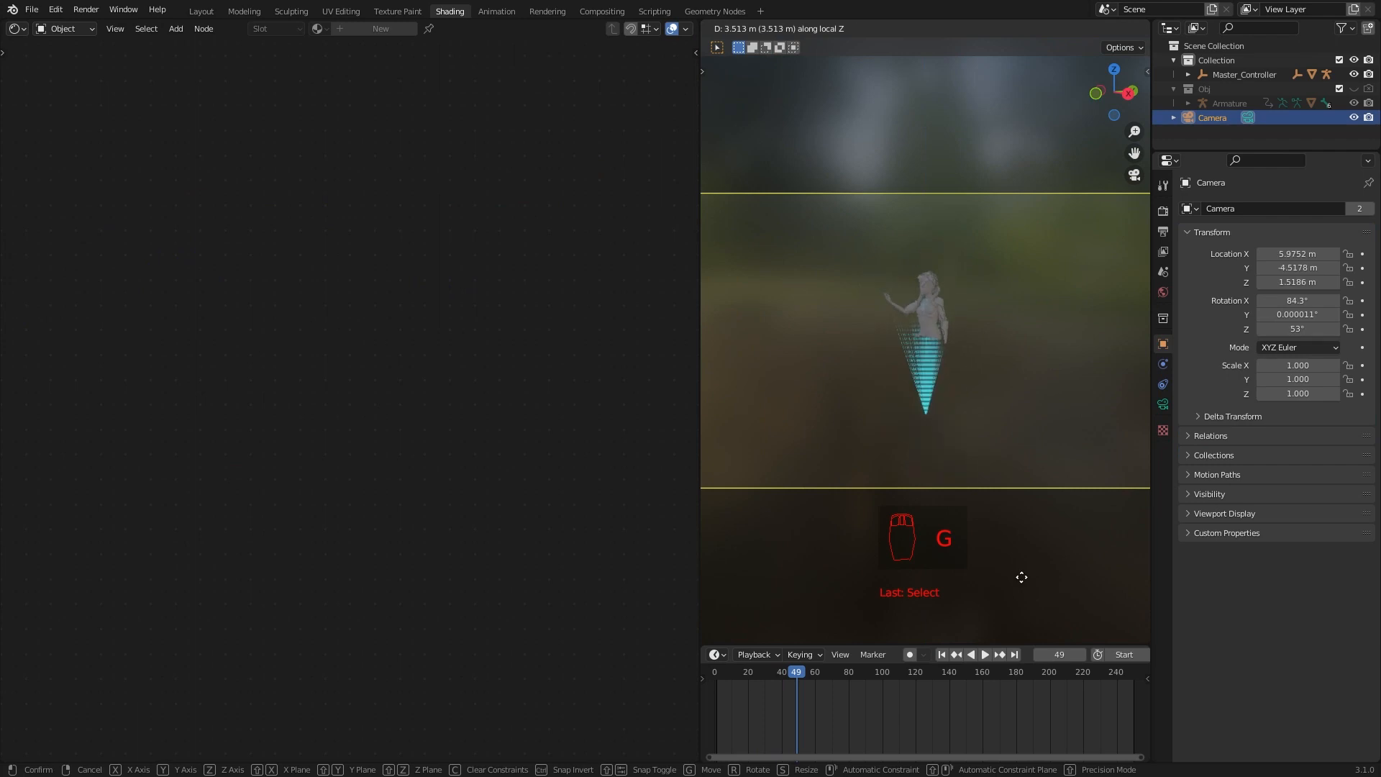
mouse_move(1017, 368)
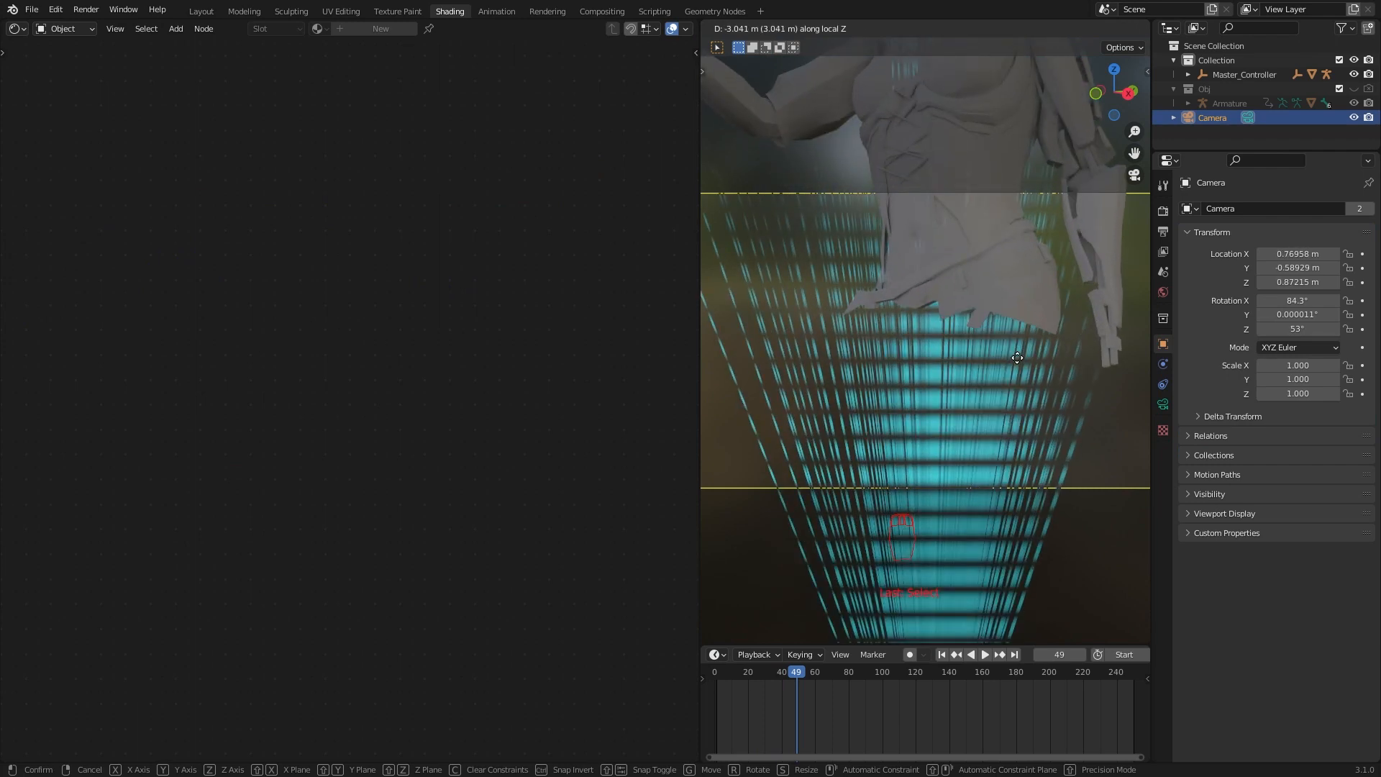
click(1044, 475)
click(939, 371)
- Insert a ColorRamp between the Wave Texture and the Multiply node and set its interpolation to B-Spline
scroll(360, 417, down, 3)
drag(335, 404, 321, 421)
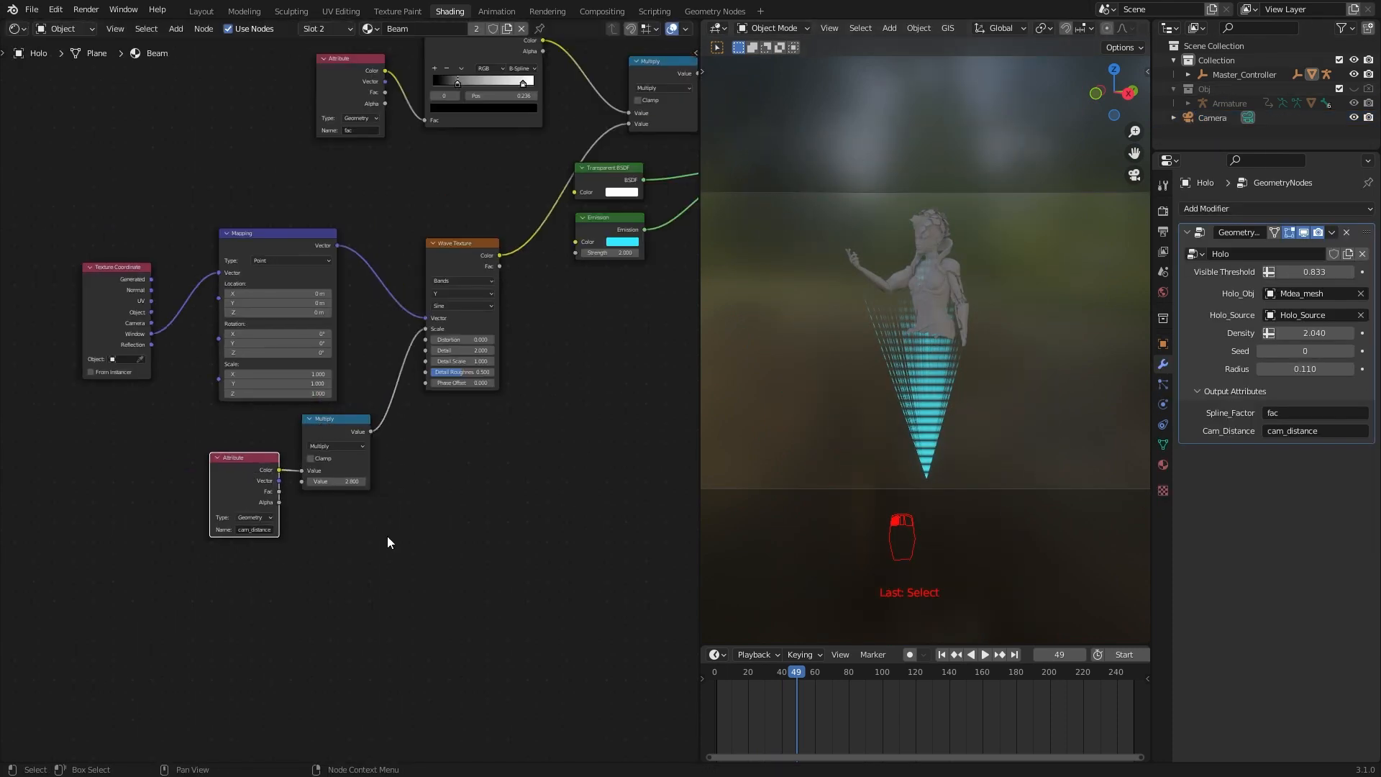
middle_drag(355, 524, 308, 565)
scroll(974, 428, up, 3)
middle_drag(547, 324, 383, 370)
drag(345, 234, 442, 356)
drag(391, 253, 504, 281)
key(q)
click(252, 190)
click(356, 268)
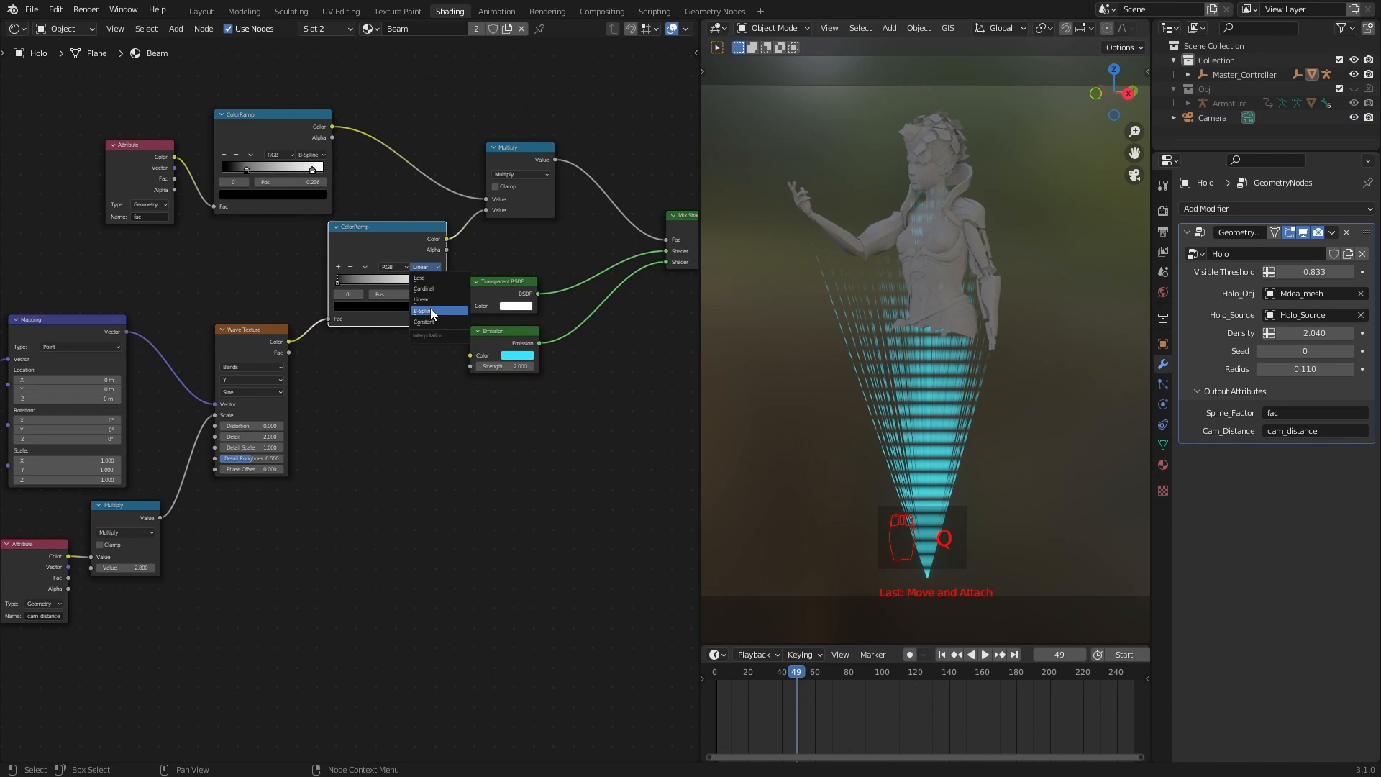
click(430, 311)
- Adjust the wave ColorRamp's stops, pulling the white stop near the middle to widen the bright bands
drag(338, 282, 323, 294)
scroll(325, 292, up, 2)
drag(459, 254, 430, 257)
drag(333, 253, 398, 253)
mouse_move(414, 251)
mouse_down()
mouse_move(478, 249)
mouse_move(404, 250)
mouse_up()
scroll(427, 412, down, 3)
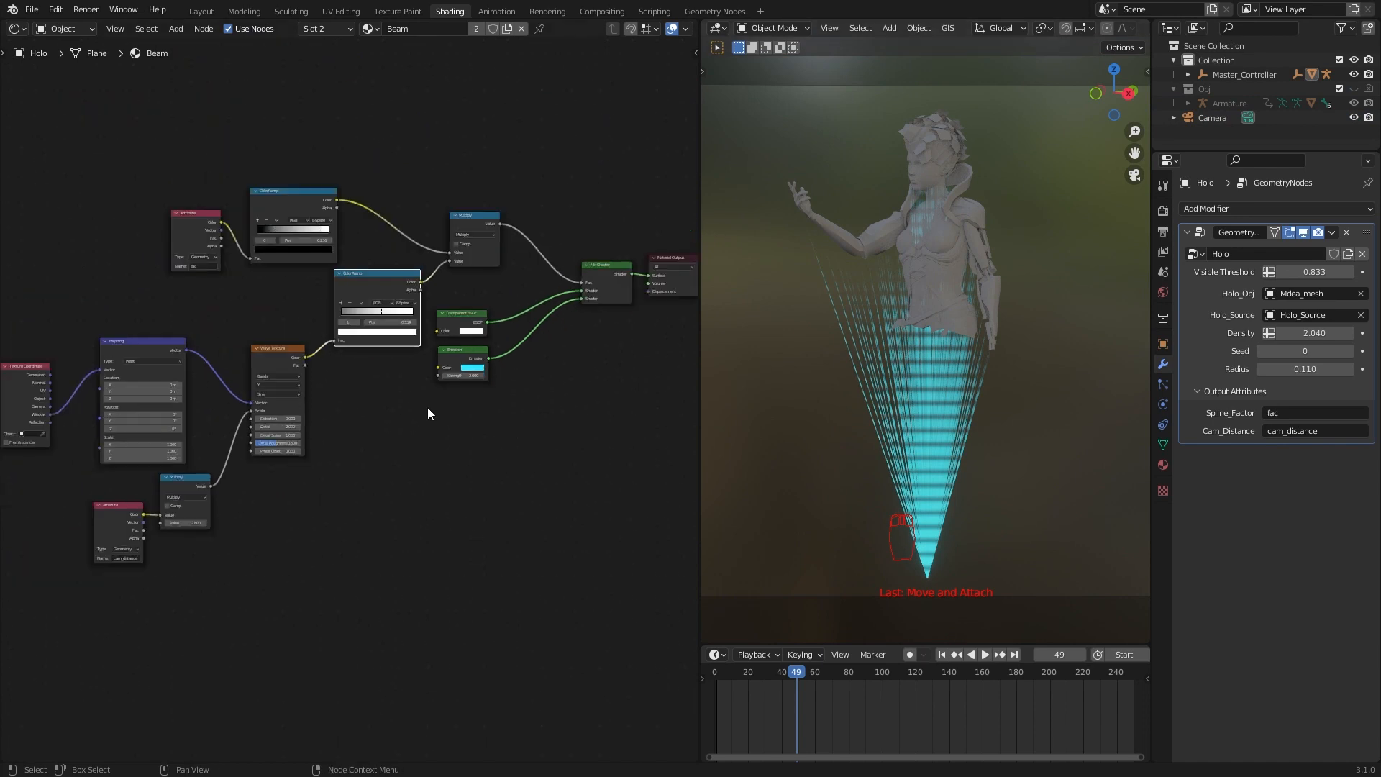
- Rearrange the Transparent BSDF, Emission and fac Attribute nodes in the Beam material and save the file
drag(468, 324, 511, 304)
drag(466, 351, 508, 331)
scroll(403, 302, down, 3)
drag(231, 223, 302, 261)
drag(302, 242, 371, 208)
scroll(399, 459, up, 5)
key(ctrl+s)
- Group the wave, mapping and cam_distance nodes and expose the Multiply value and the Wave Texture's Phase Offset as group inputs
middle_drag(359, 463, 550, 447)
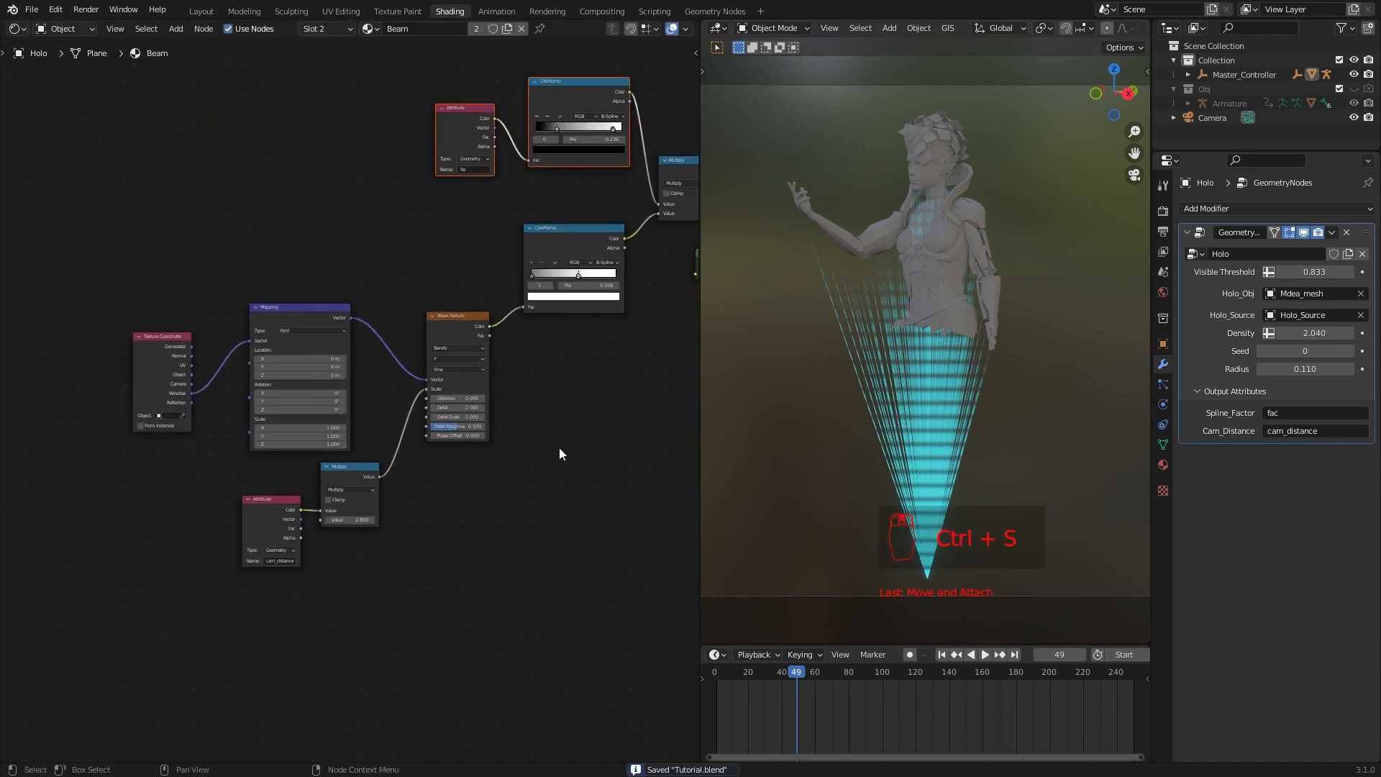
drag(623, 528, 170, 240)
key(ctrl+g)
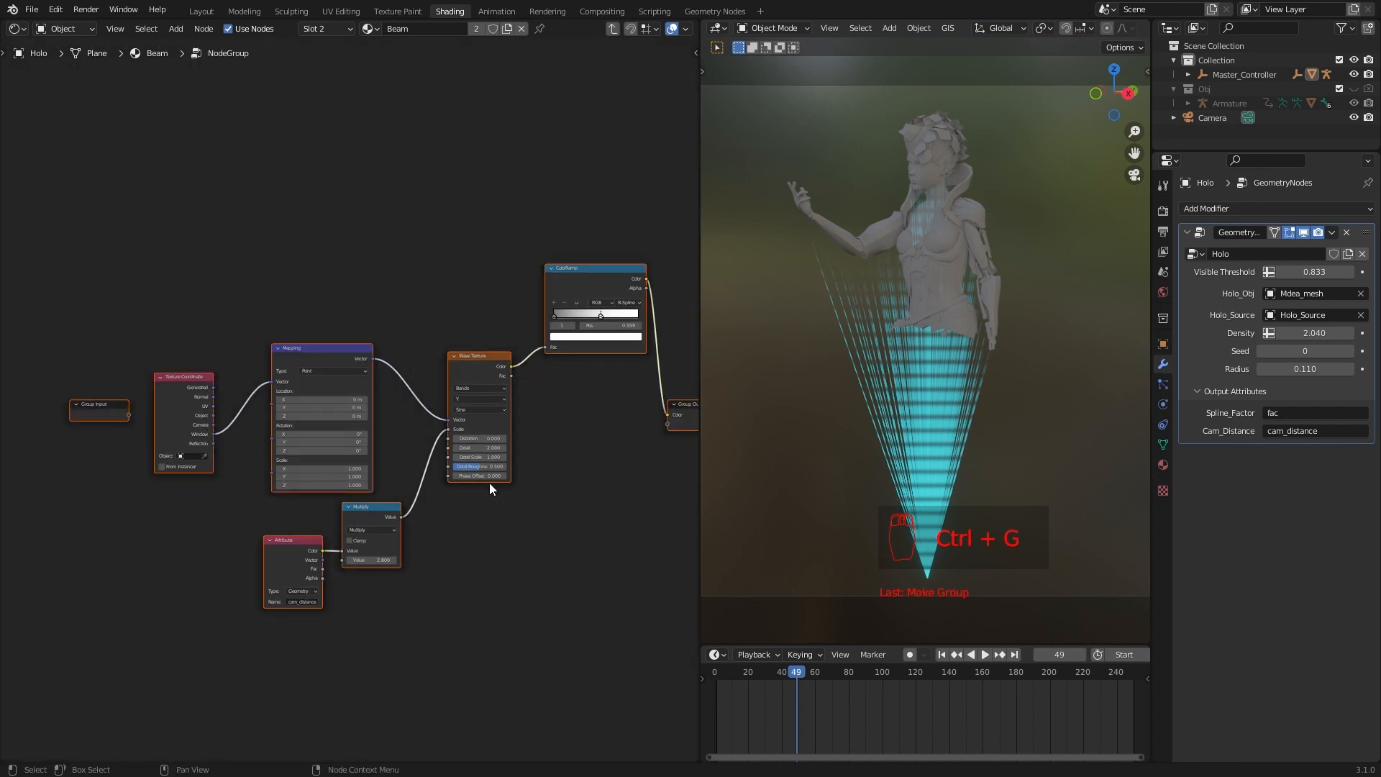
drag(341, 560, 128, 415)
middle_drag(128, 416, 137, 391)
drag(111, 381, 112, 461)
drag(456, 451, 137, 479)
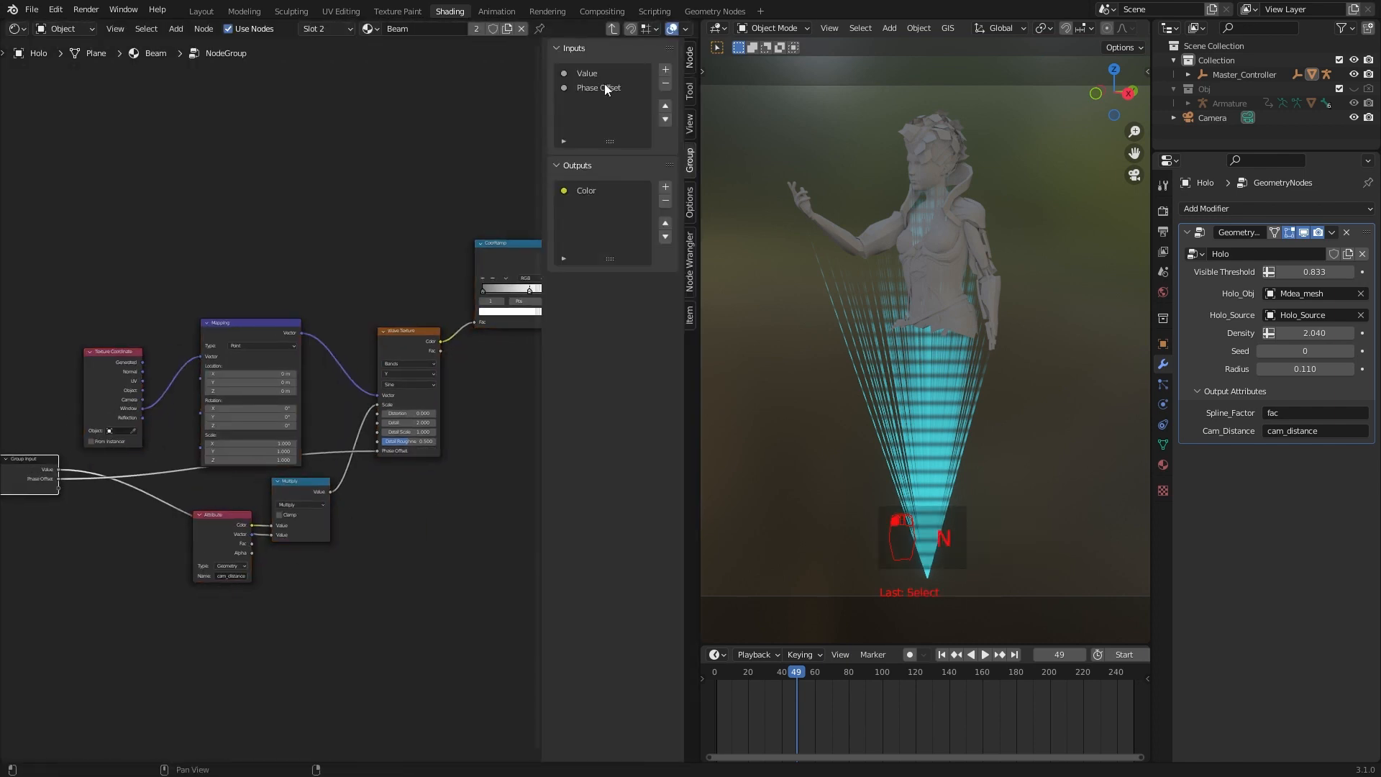
- Rename the group's Value input to Scale, set Phase Offset's minimum to 0, save the file and leave the group
double_click(628, 212)
text(00.000)
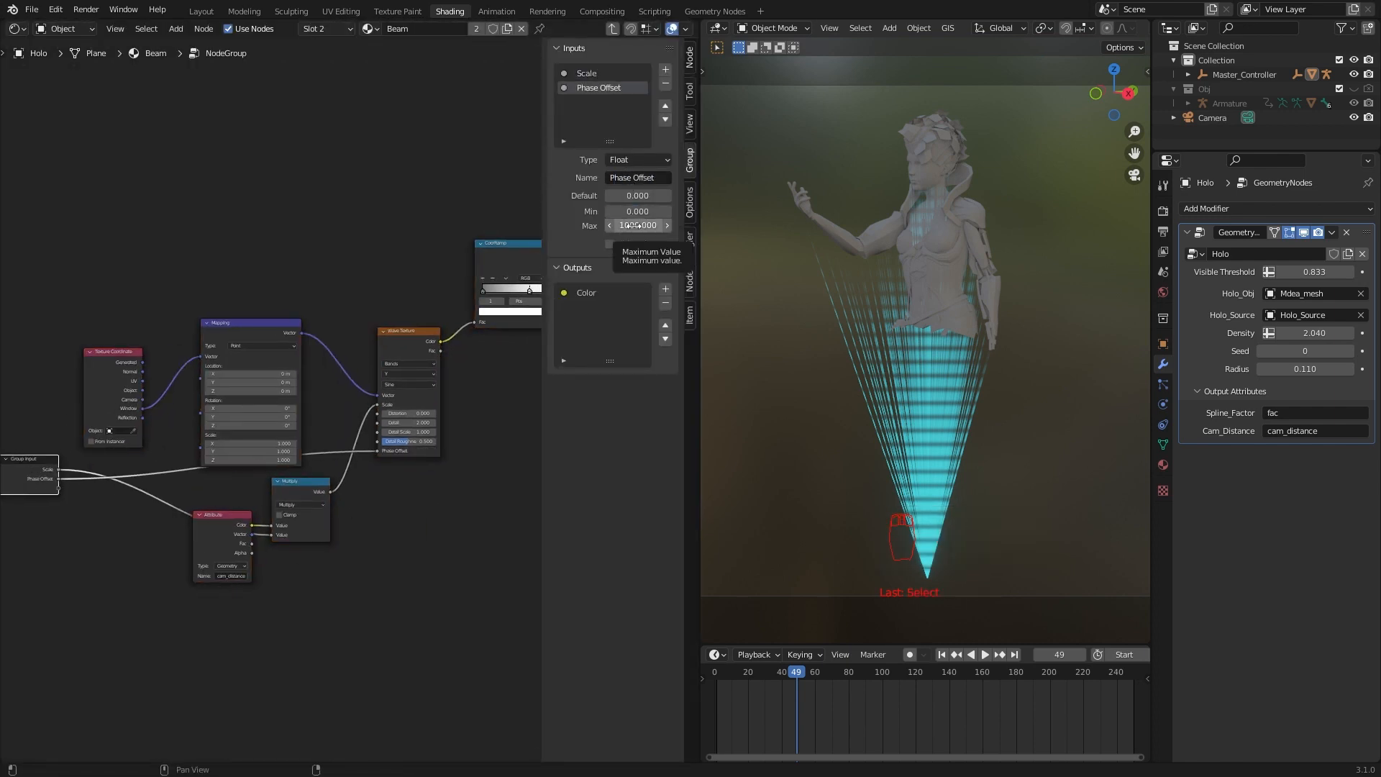
key(ctrl+s)
key(Tab)
- Label the group node Wave and give the node group the same name
key(n)
key(n)
click(690, 59)
scroll(277, 404, up, 3)
key(F2)
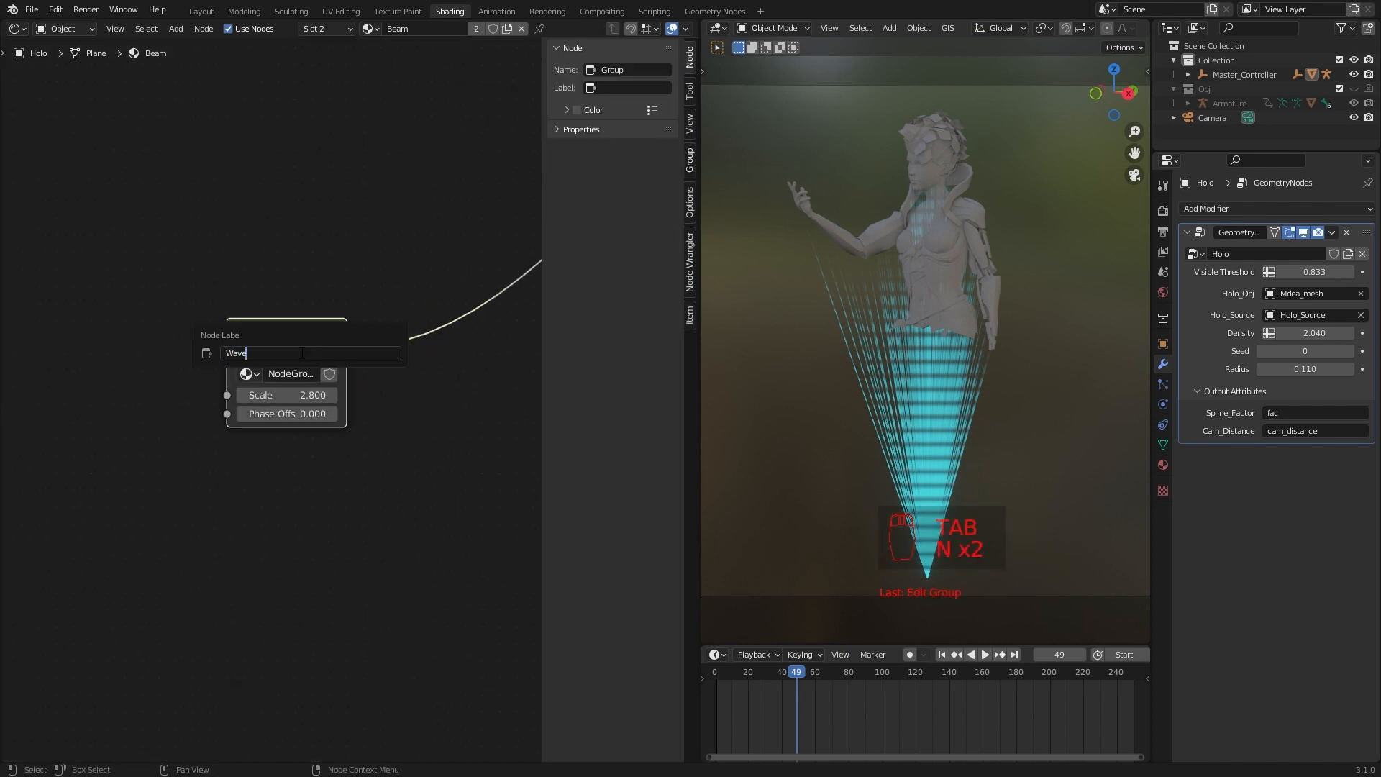
key(Return)
click(577, 110)
key(ctrl+v)
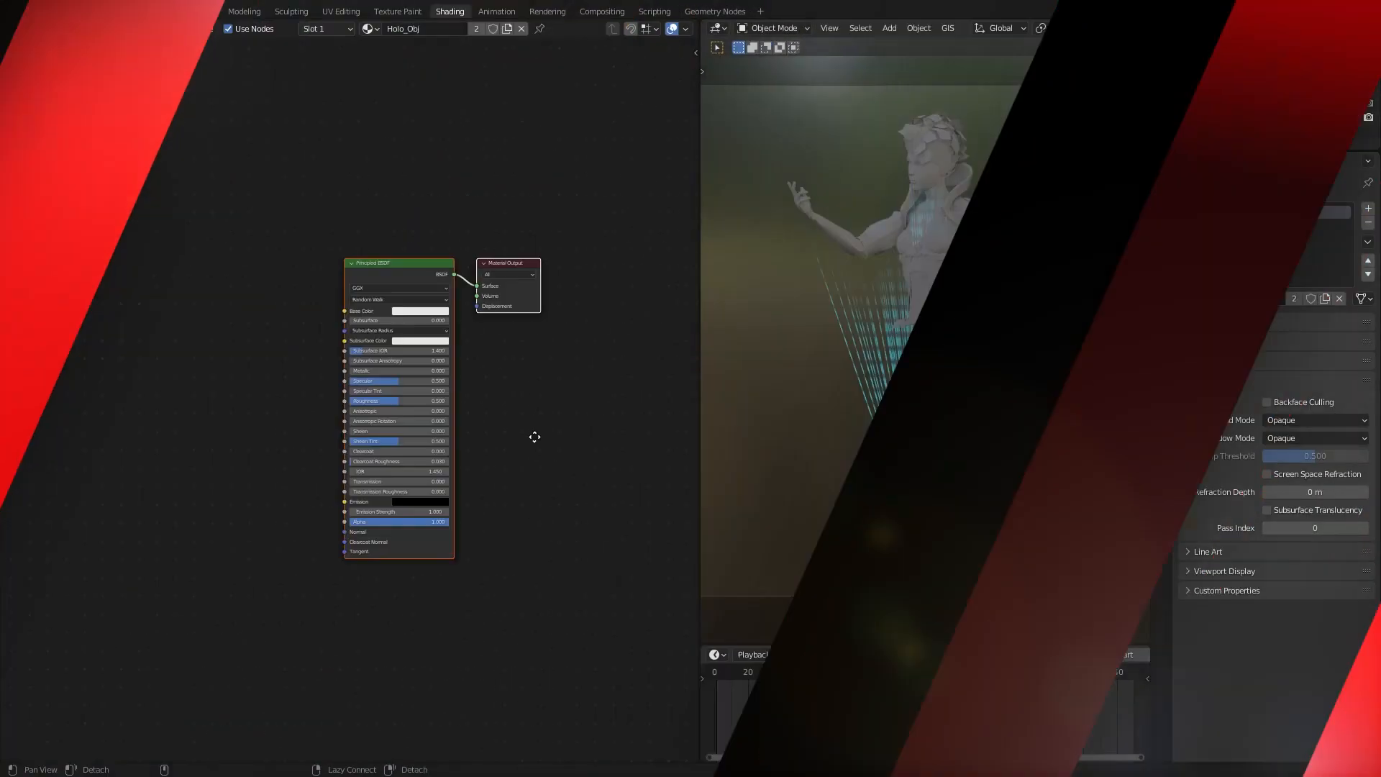
- In the Holo_Obj material, replace the Principled BSDF with Emission and Transparent BSDF nodes
middle_drag(534, 437, 562, 435)
key(x)
click(362, 338)
key(shift+a)
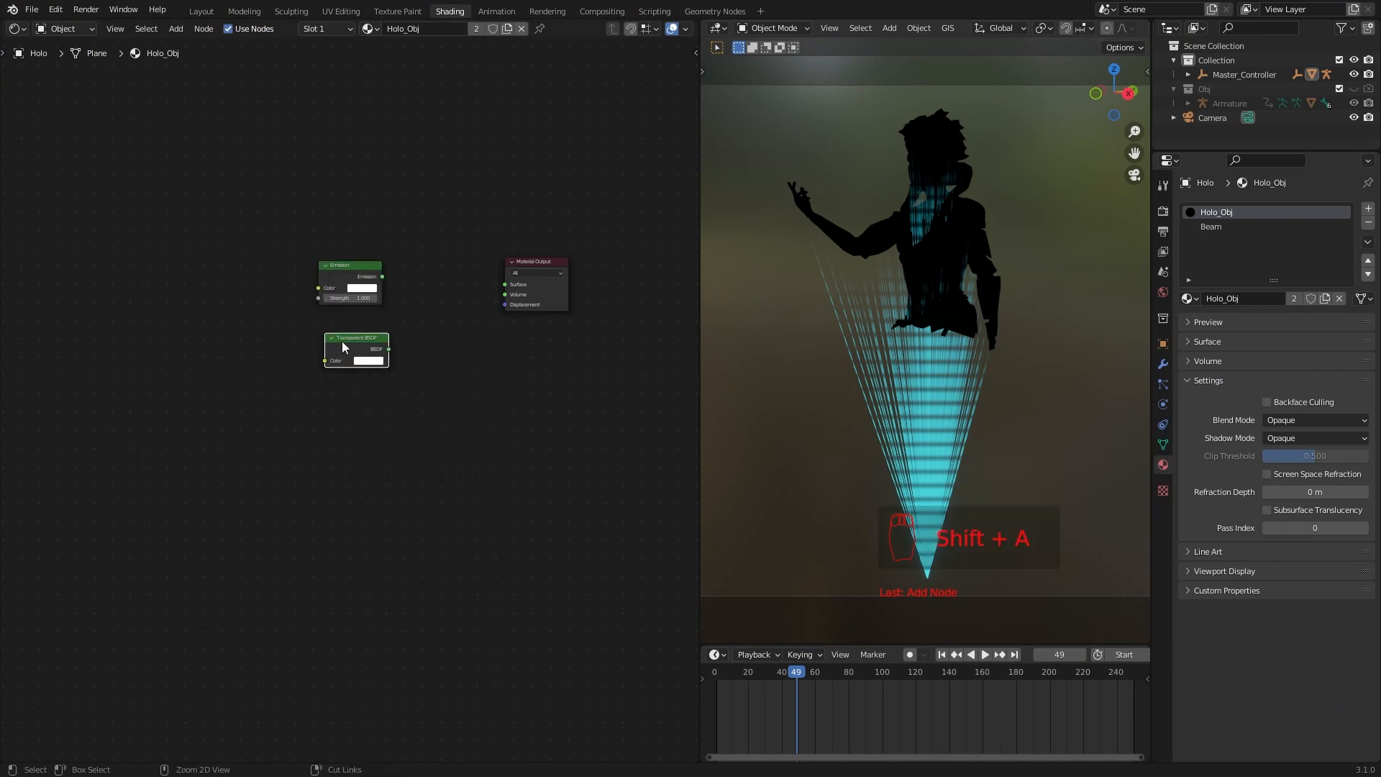
- Give the Holo_Obj Emission the beam's cyan color and set the material's Blend Mode to Alpha Blend
key(ctrl+c)
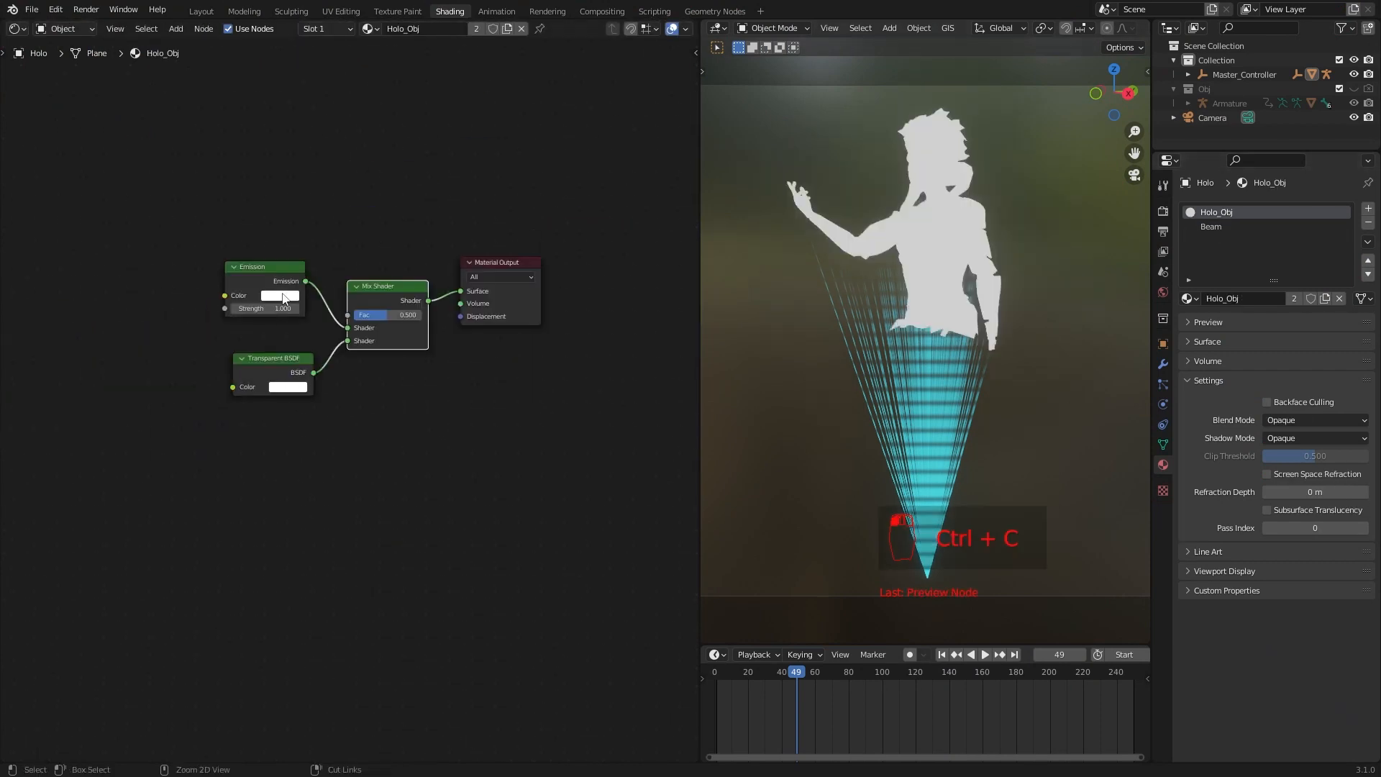
key(ctrl+v)
click(1316, 420)
click(1306, 480)
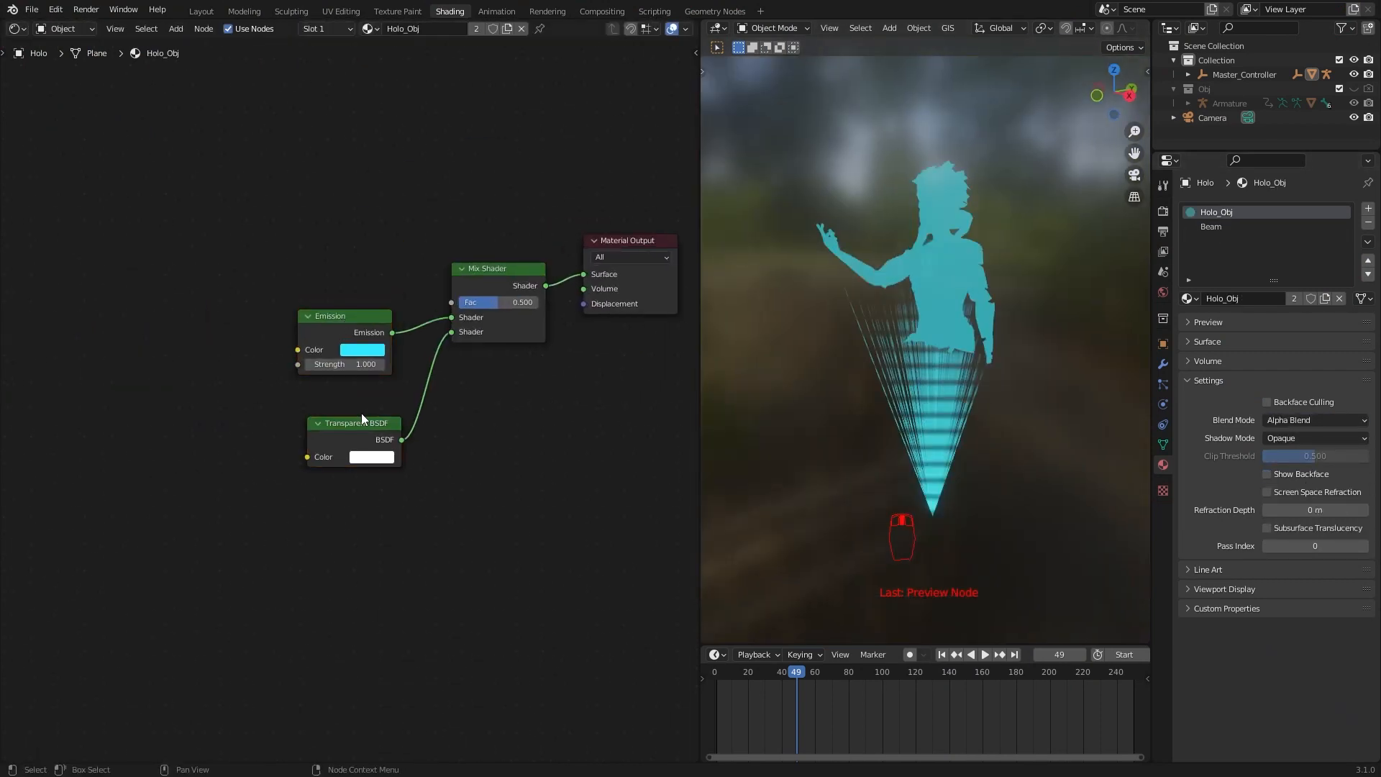
- Add a Layer Weight node to the Holo_Obj material and preview its Facing output on the figure
key(shift+a)
mouse_move(169, 258)
click(282, 379)
click(206, 272)
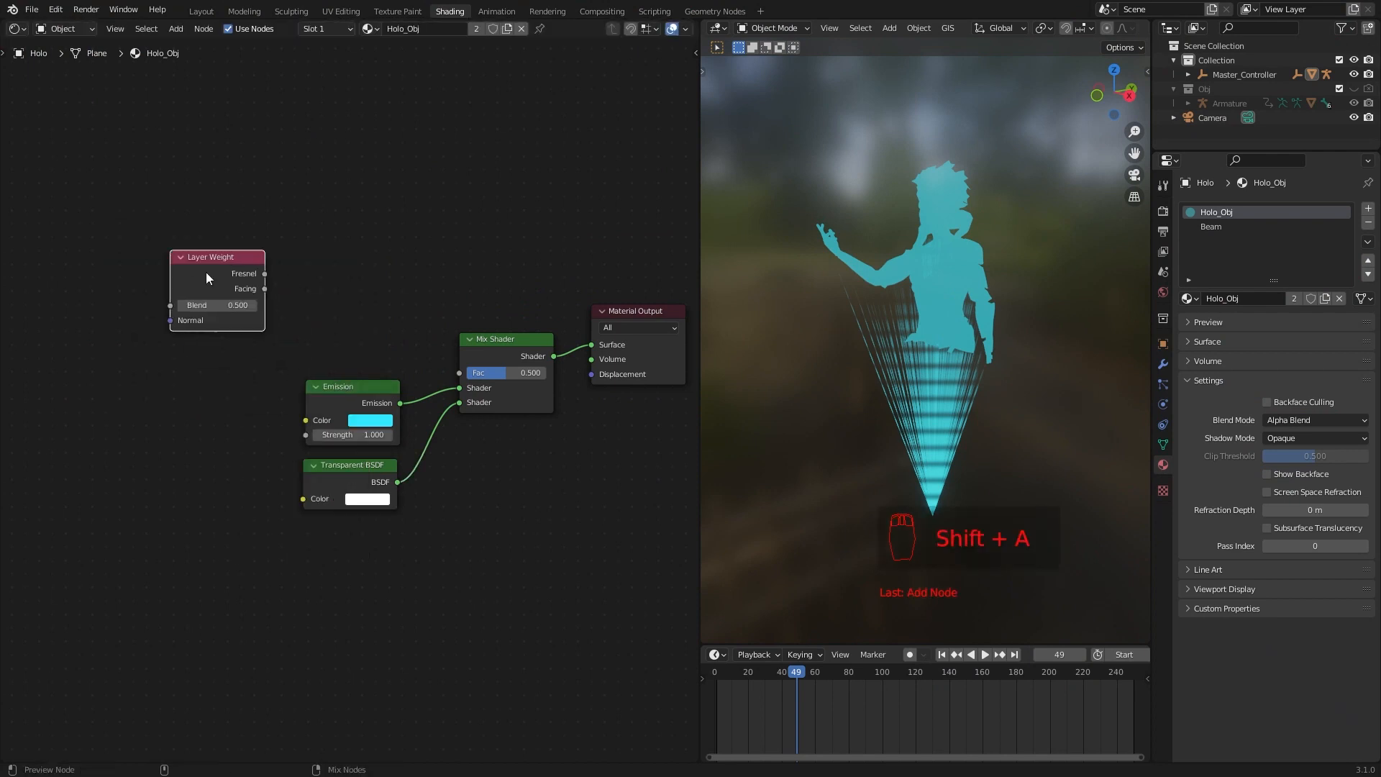
ctrl+shift+click(206, 272)
ctrl+shift+click(208, 277)
ctrl+shift+click(207, 277)
ctrl+shift+click(207, 277)
- Set the Layer Weight's Blend to 0.100 and move the black stop of its ColorRamp closer to the white one
click(179, 307)
click(180, 306)
click(180, 307)
click(180, 307)
click(180, 306)
click(252, 305)
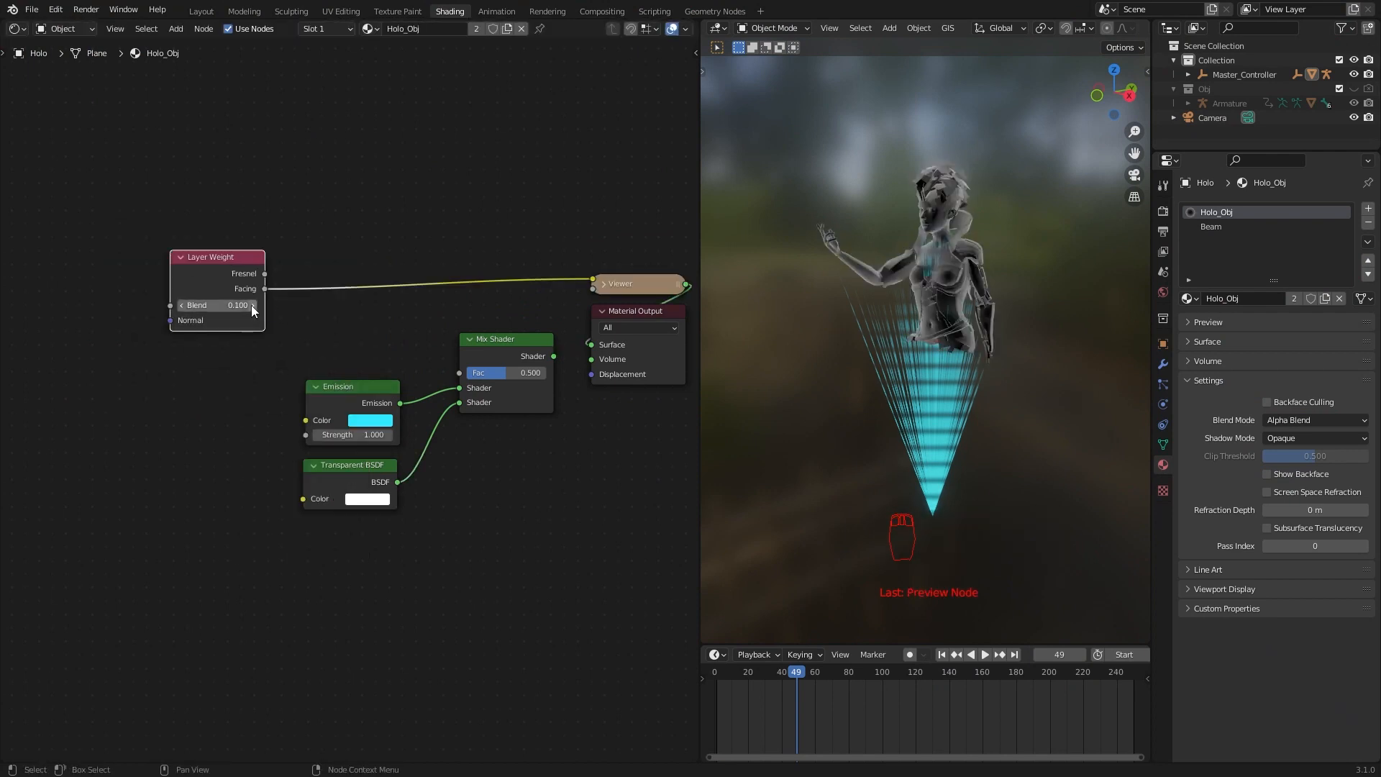
middle_drag(896, 432, 1021, 414)
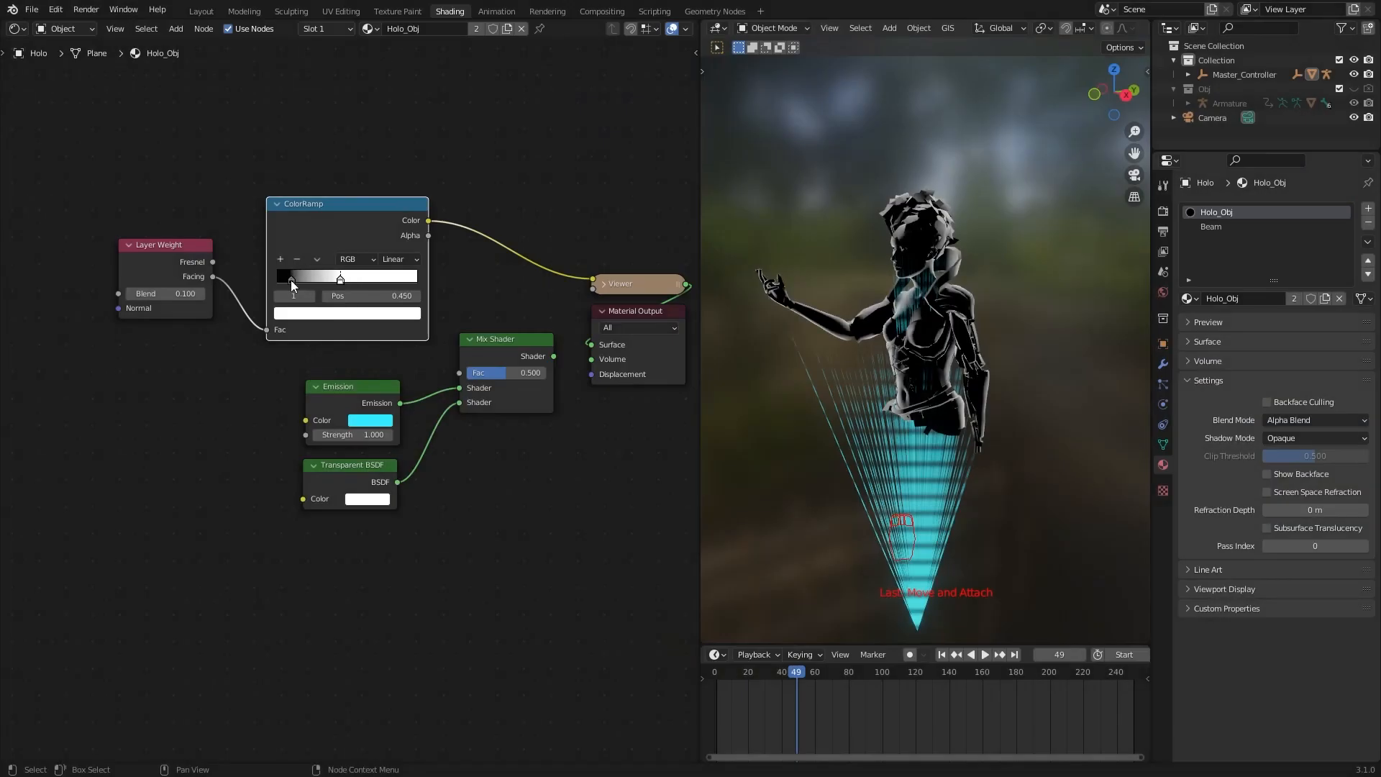
drag(291, 279, 321, 284)
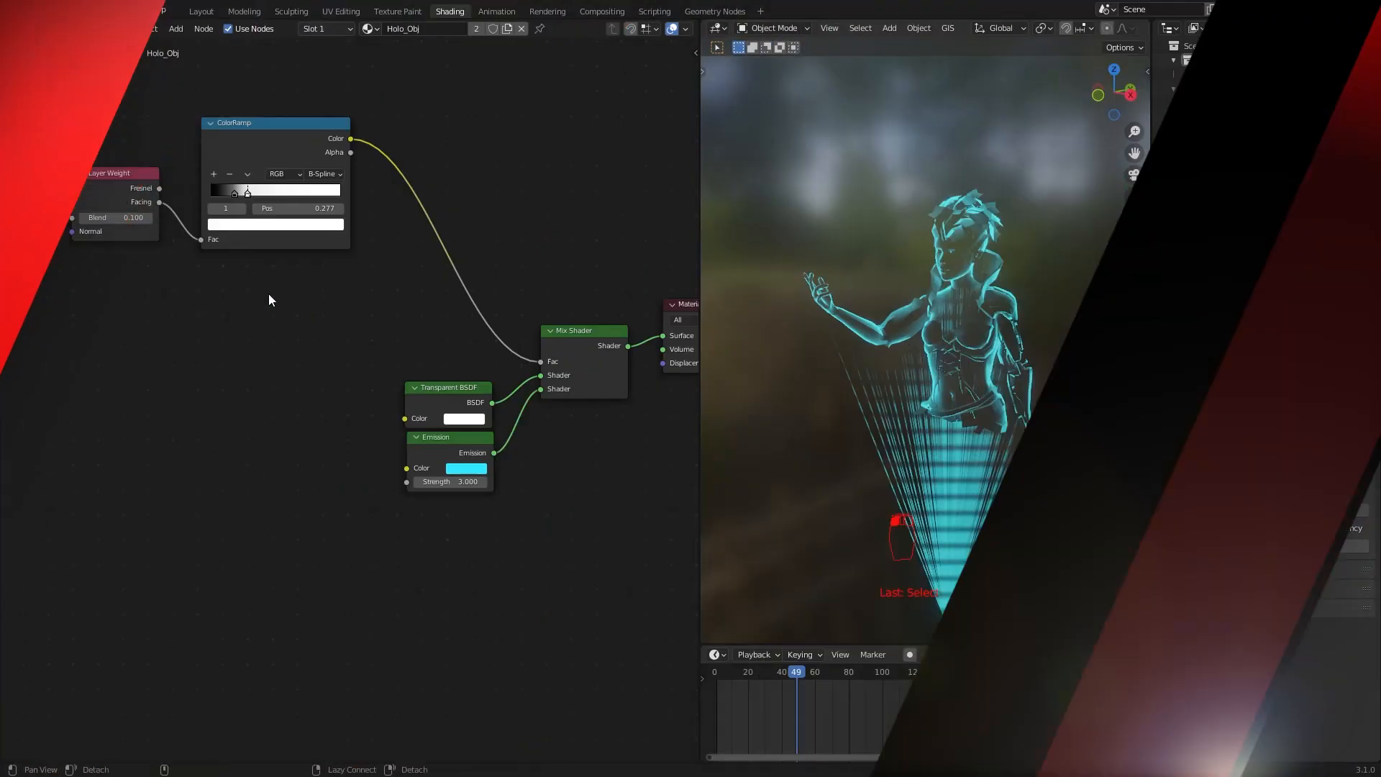
- Add a Noise Texture driven directly by Object texture coordinates, without a Mapping node
key(shift+a)
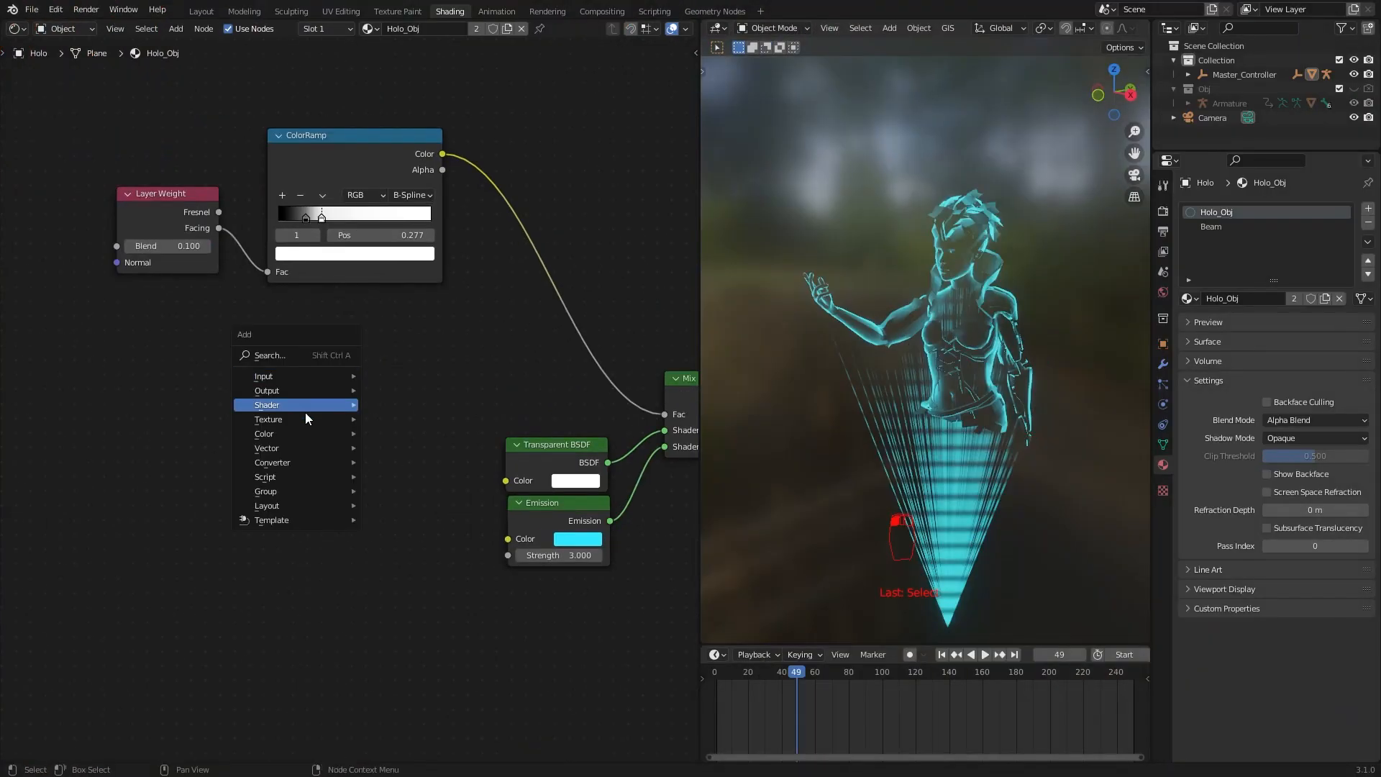
click(425, 571)
click(366, 340)
key(ctrl+t)
drag(75, 381, 335, 404)
click(210, 317)
key(x)
drag(54, 316, 193, 347)
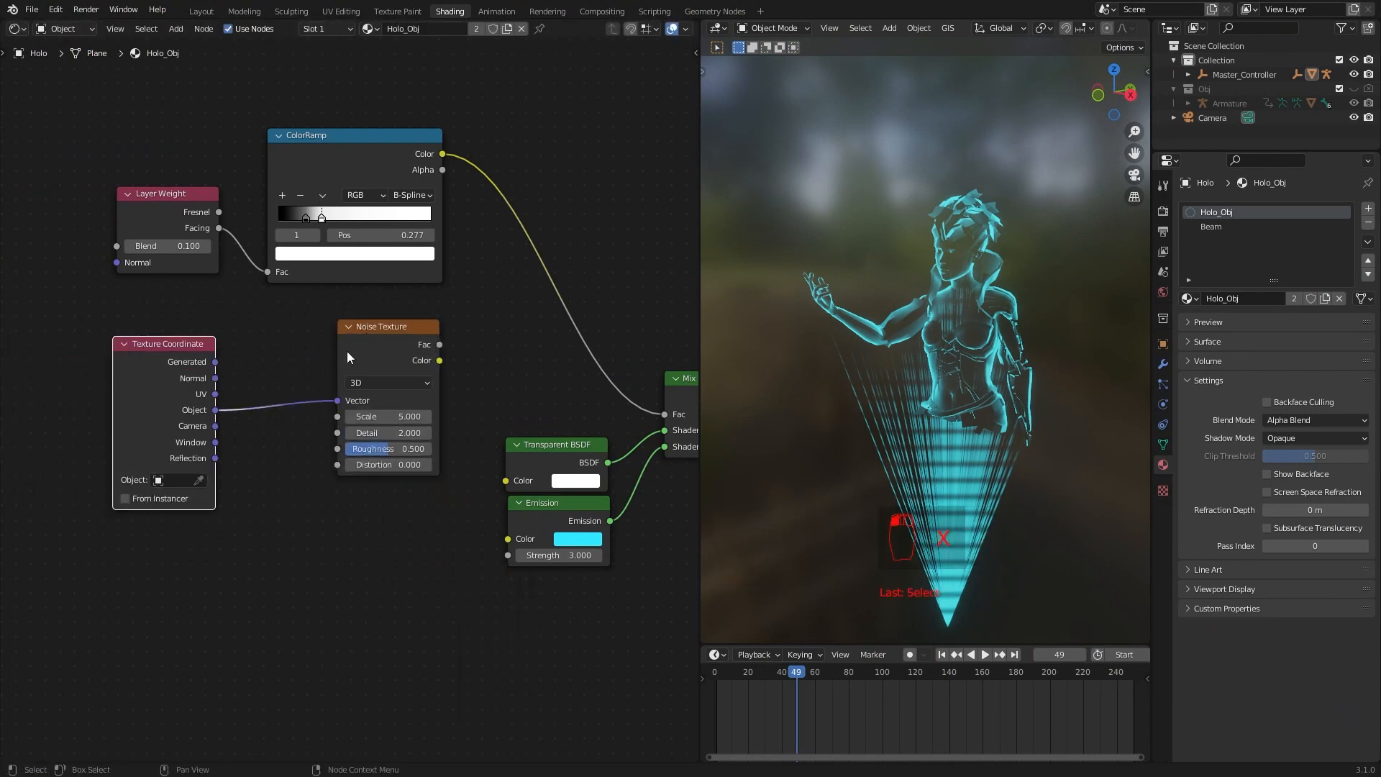
drag(358, 351, 328, 354)
- Preview the Noise Texture on the figure and raise its Scale to 418
ctrl+shift+click(328, 354)
scroll(1007, 447, up, 4)
drag(356, 419, 402, 419)
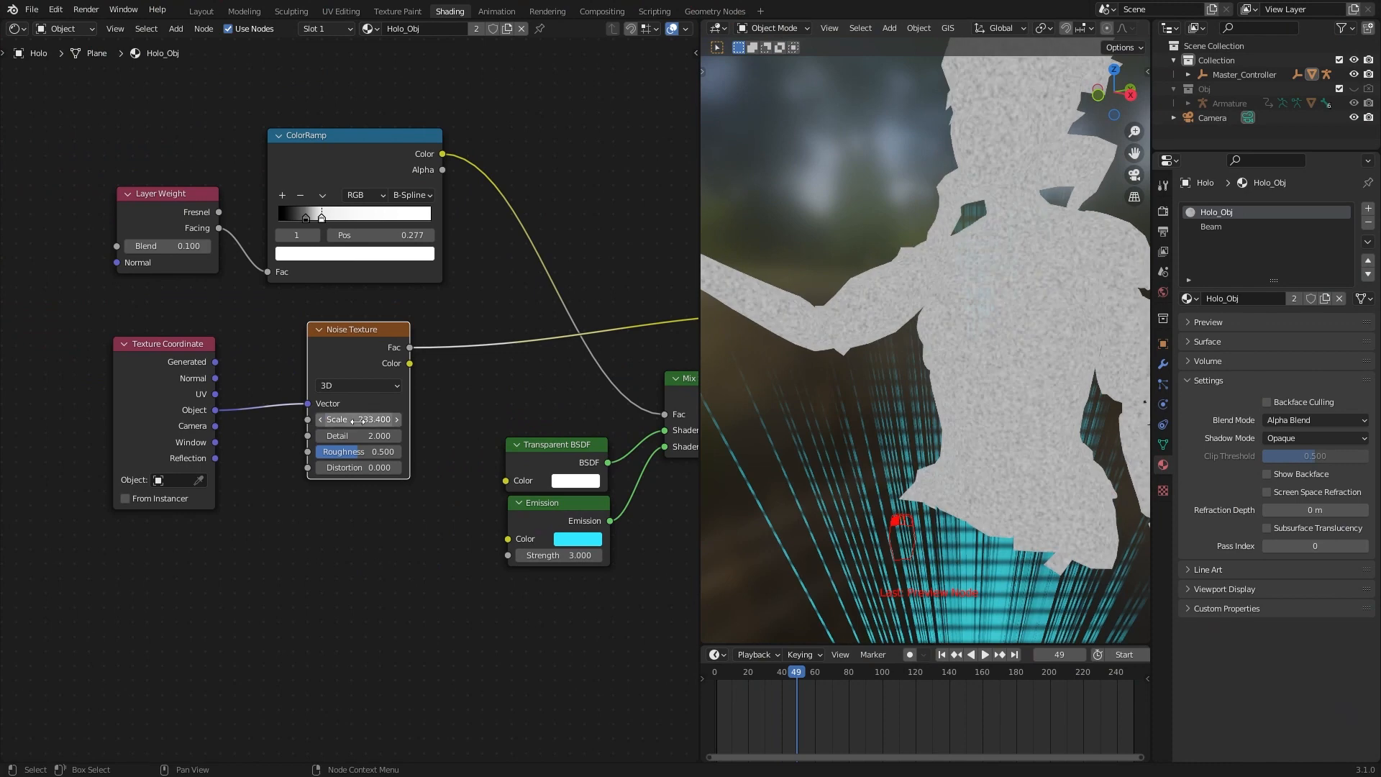
- Insert a ColorRamp after the Noise Texture and move its black stop toward the white end
middle_drag(484, 386, 369, 390)
key(q)
click(369, 389)
click(351, 347)
drag(362, 394, 470, 393)
- Set the Noise Texture's Detail and Roughness to 0 and narrow its ColorRamp to sparse specks, with the black stop at 0.805
scroll(927, 388, up, 5)
middle_drag(934, 403, 943, 409)
scroll(351, 399, up, 3)
drag(216, 447, 158, 469)
scroll(1006, 382, down, 8)
drag(502, 392, 536, 392)
drag(485, 392, 519, 391)
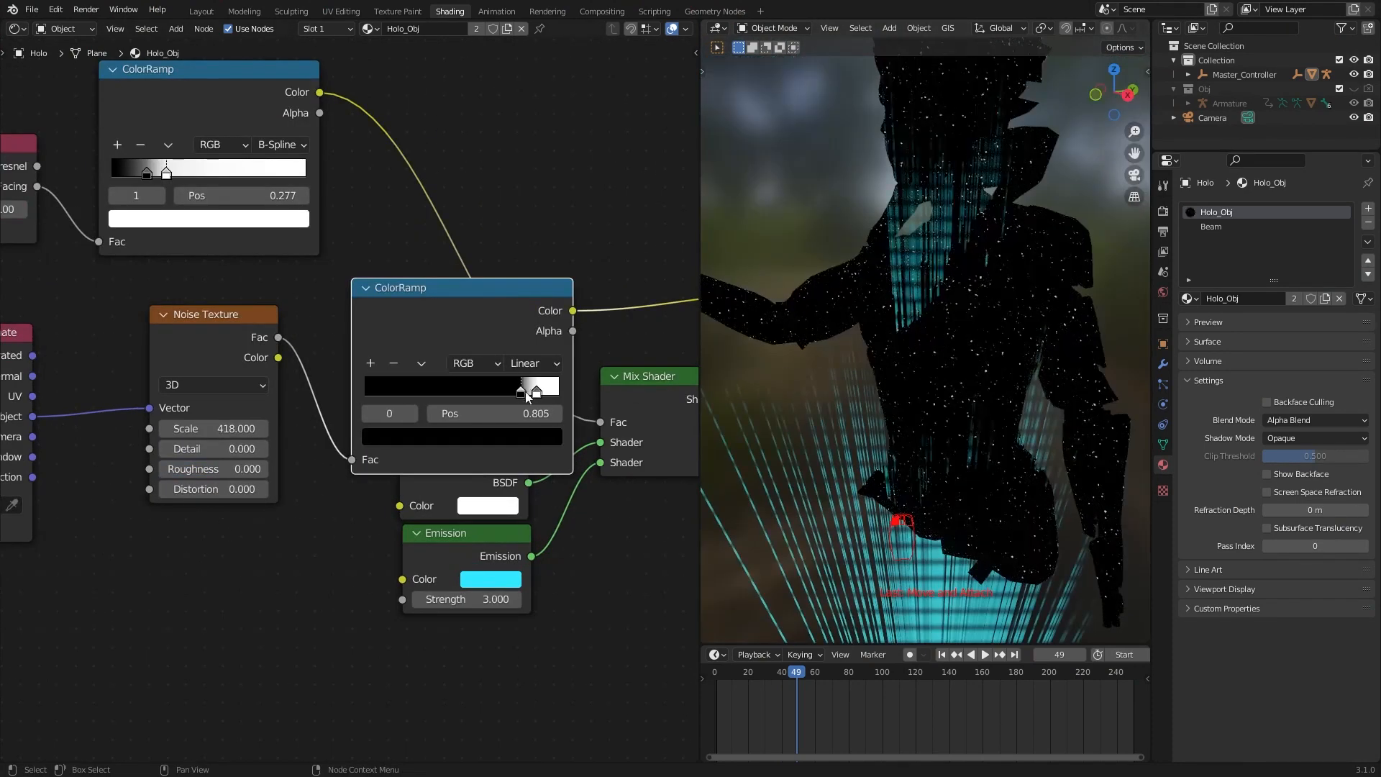
- Combine the Layer Weight ramp and the noise ramp in a clamped Add node feeding the Mix Shader's Fac
scroll(446, 360, down, 5)
key(q)
click(449, 208)
click(433, 209)
scroll(396, 248, down, 7)
scroll(596, 337, up, 6)
drag(453, 481, 327, 360)
click(469, 443)
drag(422, 334, 503, 341)
drag(529, 294, 692, 245)
- Tidy the node layout, show the Mix Shader result on the figure and save the file
drag(532, 271, 521, 225)
drag(509, 327, 562, 297)
drag(406, 490, 400, 365)
ctrl+shift+click(568, 300)
drag(301, 148, 410, 166)
scroll(914, 472, down, 3)
scroll(921, 472, up, 5)
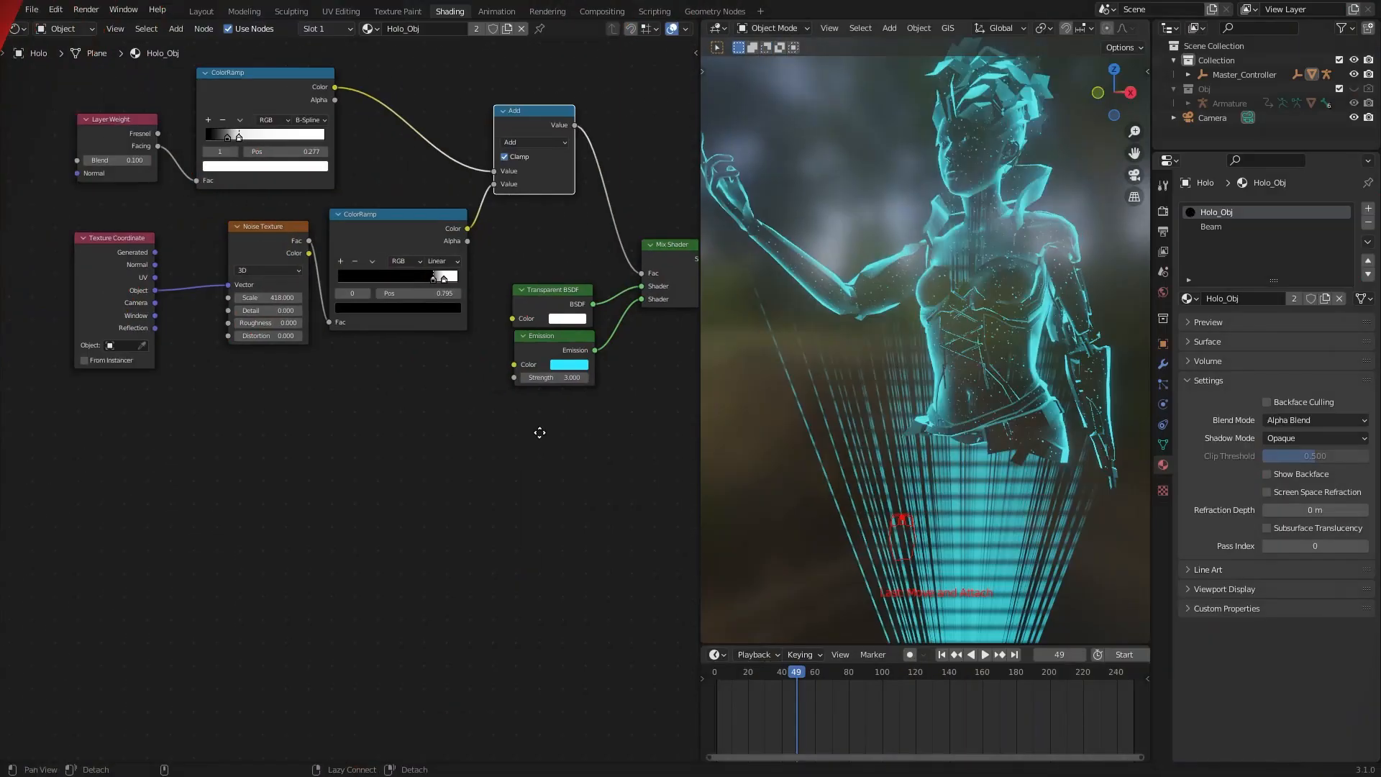
key(ctrl+s)
- Add the Wave node group to the Holo_Obj material below the noise nodes
key(shift+a)
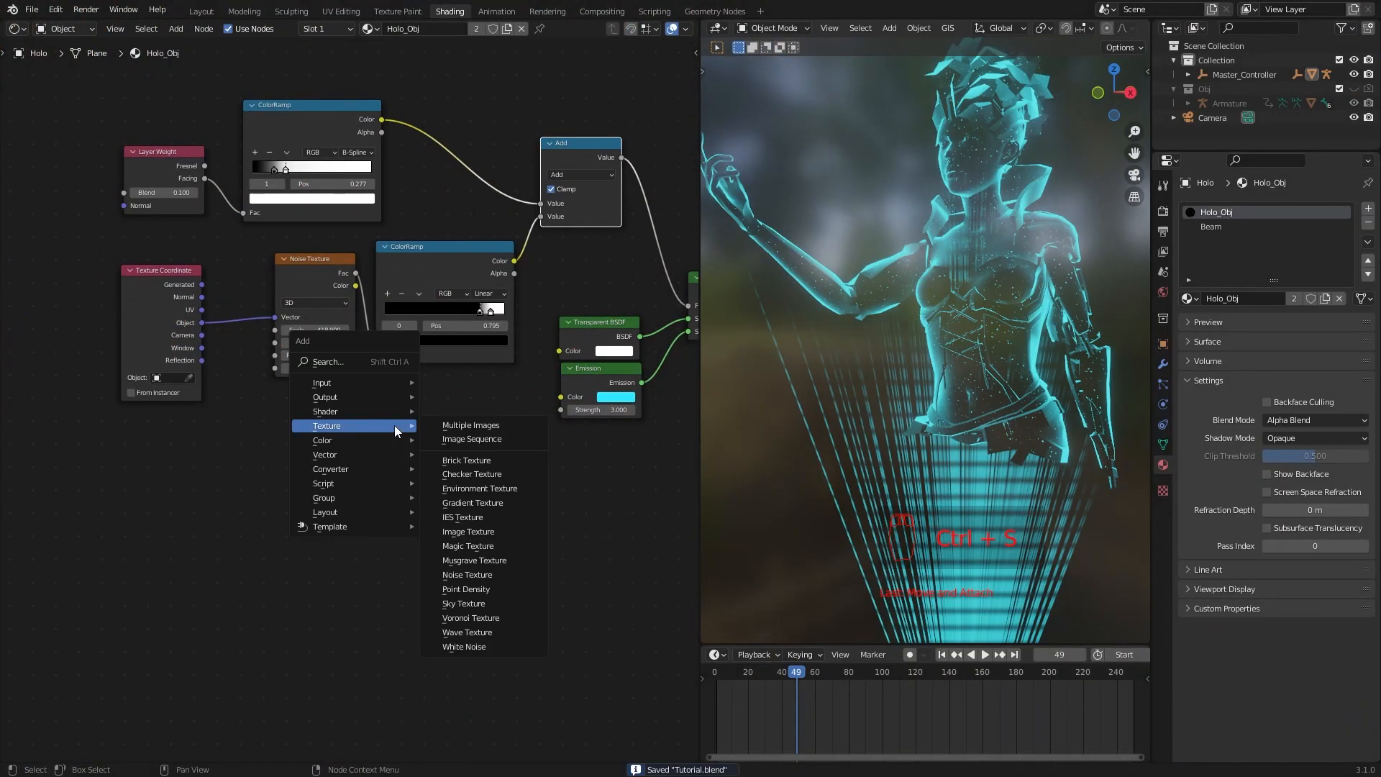
mouse_move(389, 498)
click(468, 567)
click(348, 486)
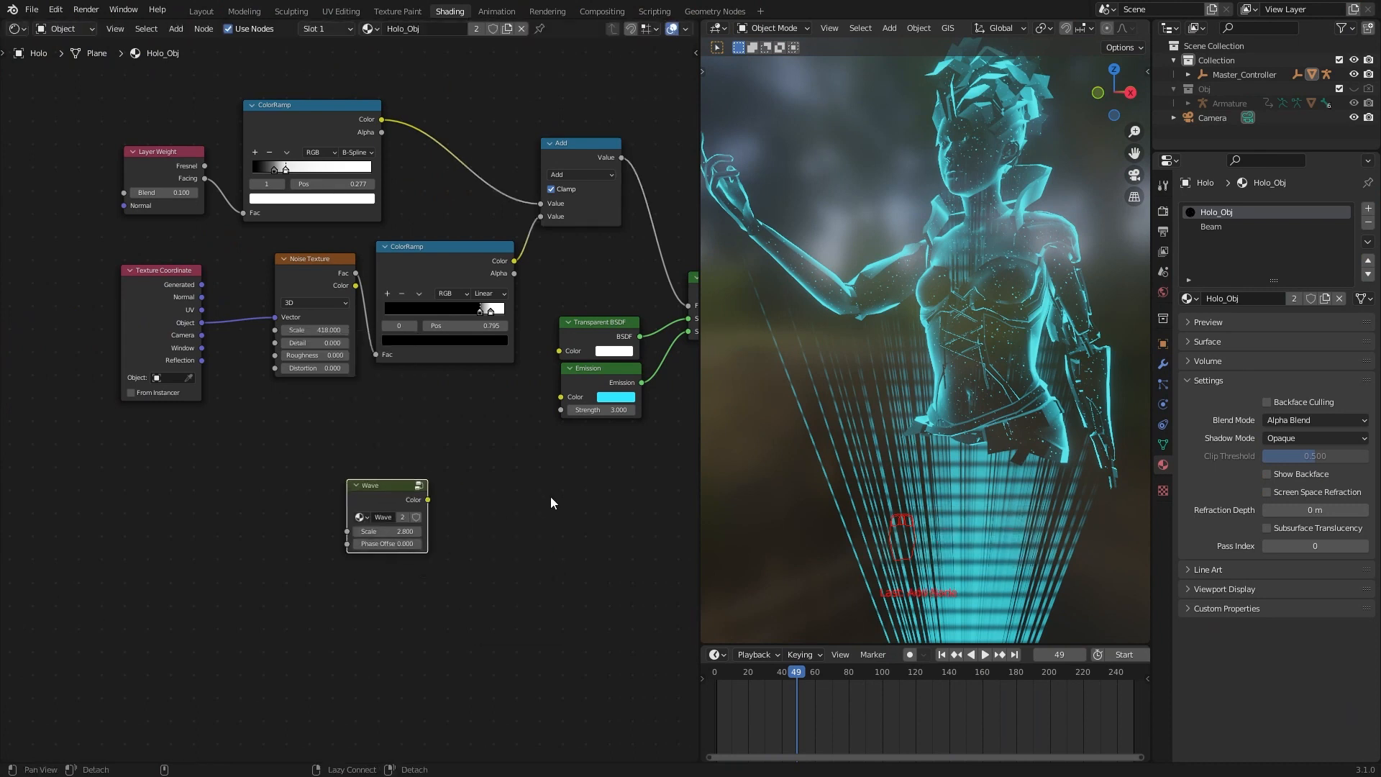
- Insert a Multiply node between the Layer Weight ramp and the Add node, with the Wave group's Color as its second value
middle_drag(501, 514, 387, 514)
key(q)
click(390, 417)
click(392, 143)
click(392, 137)
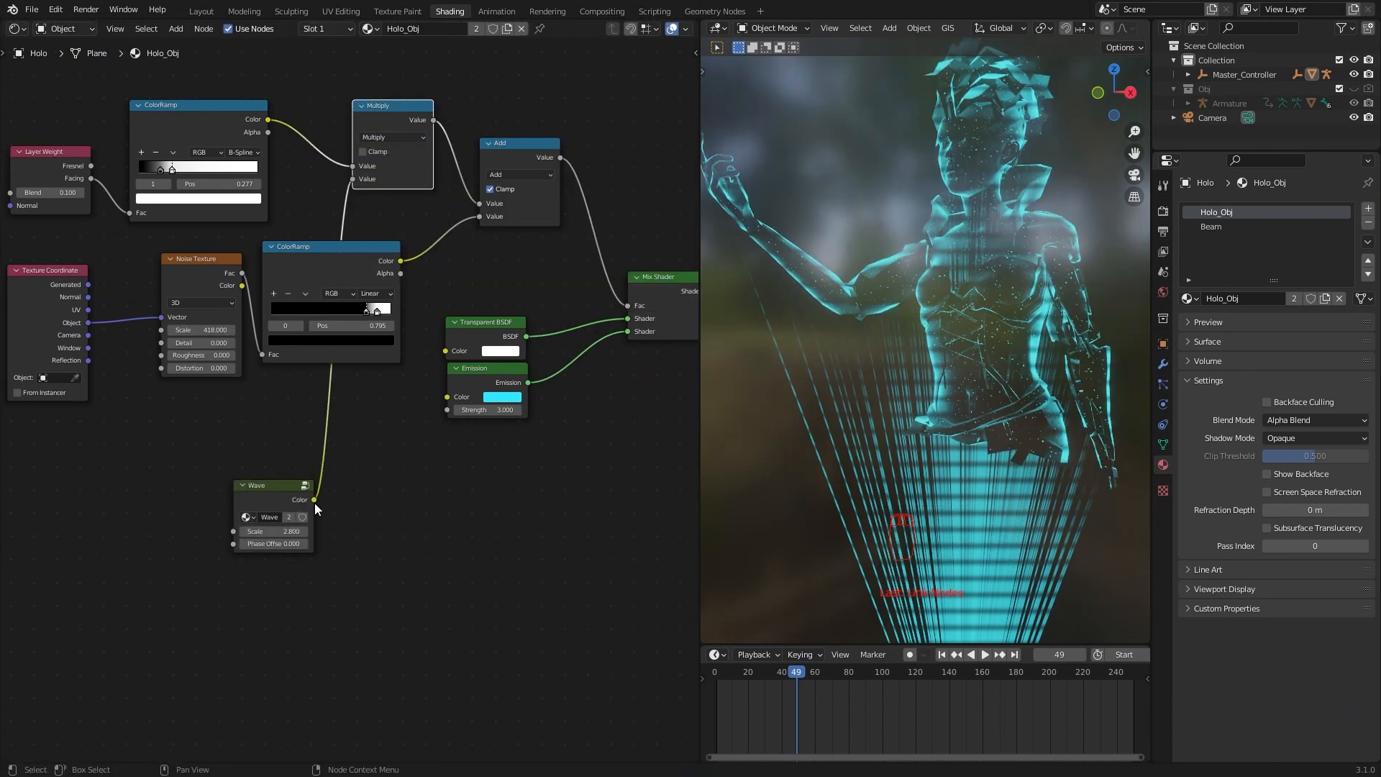
key(KP_0)
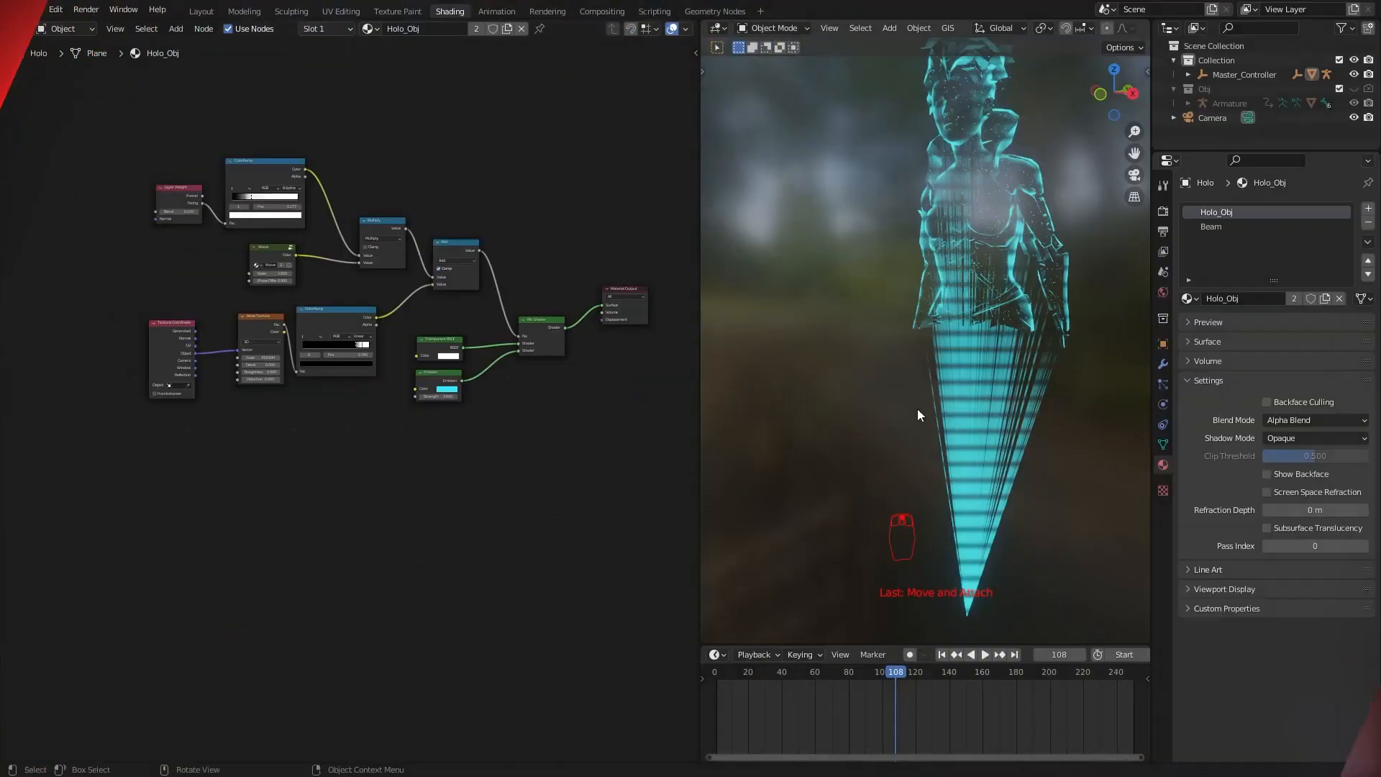
- Duplicate the Texture Coordinate node above the Layer Weight ramp and set its Object to Holo_Source
scroll(423, 456, up, 2)
mouse_move(423, 456)
middle_down()
mouse_move(456, 477)
mouse_move(215, 408)
middle_up()
drag(157, 396, 151, 326)
key(shift+d)
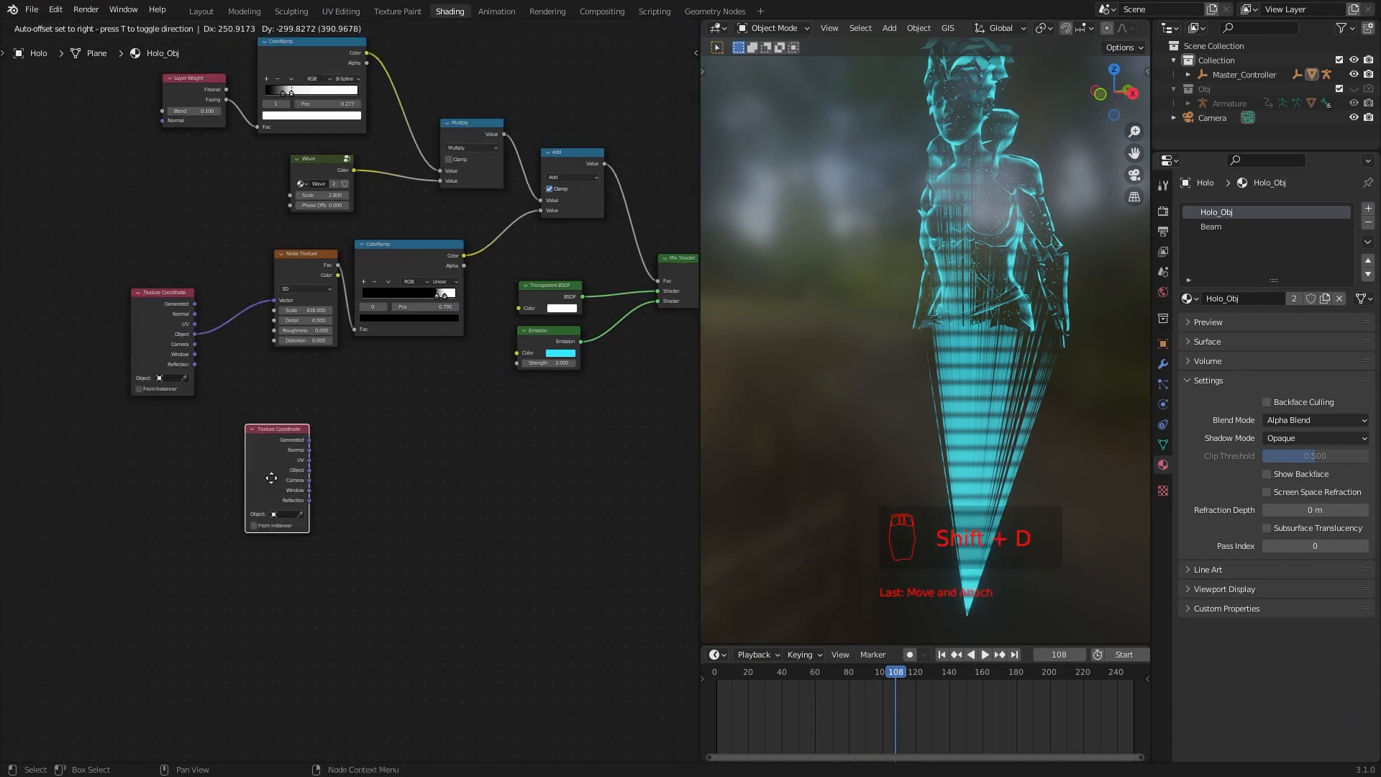
click(432, 46)
scroll(460, 215, down, 2)
middle_drag(547, 309, 433, 508)
drag(295, 296, 217, 244)
scroll(227, 288, up, 3)
click(235, 317)
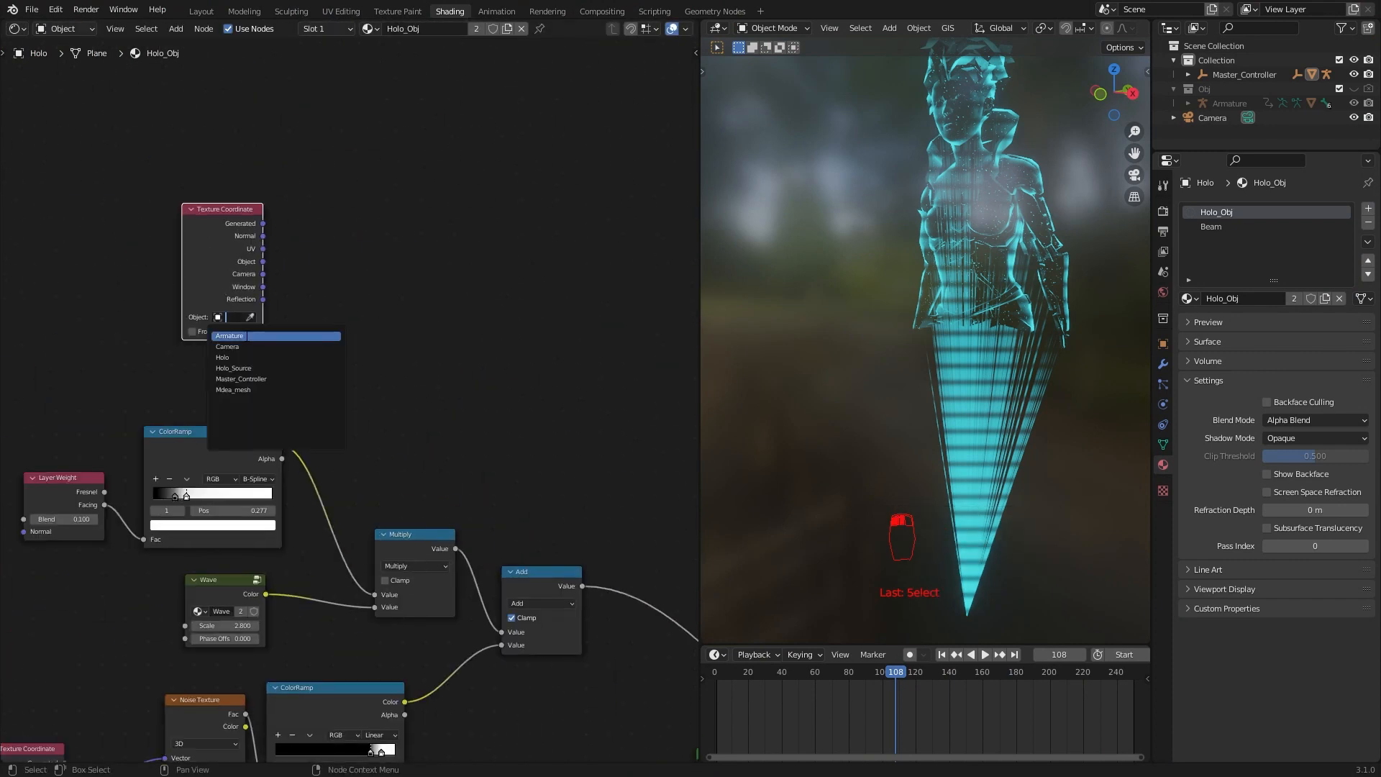
click(233, 368)
- Preview the Holo_Source Object coordinates and route their Z through a Separate XYZ node into a ColorRamp
drag(258, 247, 248, 243)
ctrl+shift+click(240, 244)
key(q)
click(412, 330)
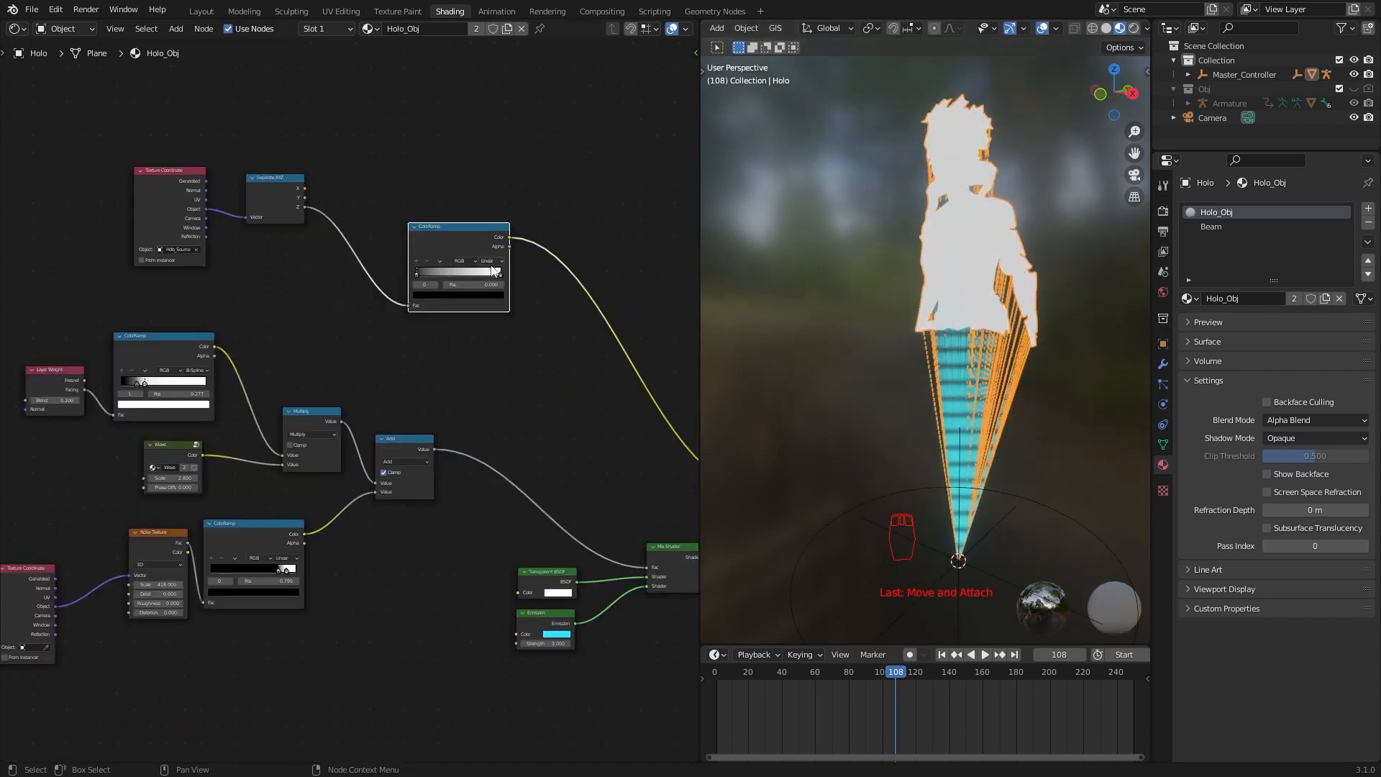
- Multiply the Separate XYZ's Z by 0.350 before the ColorRamp and narrow the ramp, with its black stop at 0.609
scroll(350, 403, up, 2)
drag(376, 234, 365, 234)
drag(609, 214, 586, 215)
click(594, 195)
click(584, 237)
drag(481, 214, 560, 214)
drag(594, 215, 579, 216)
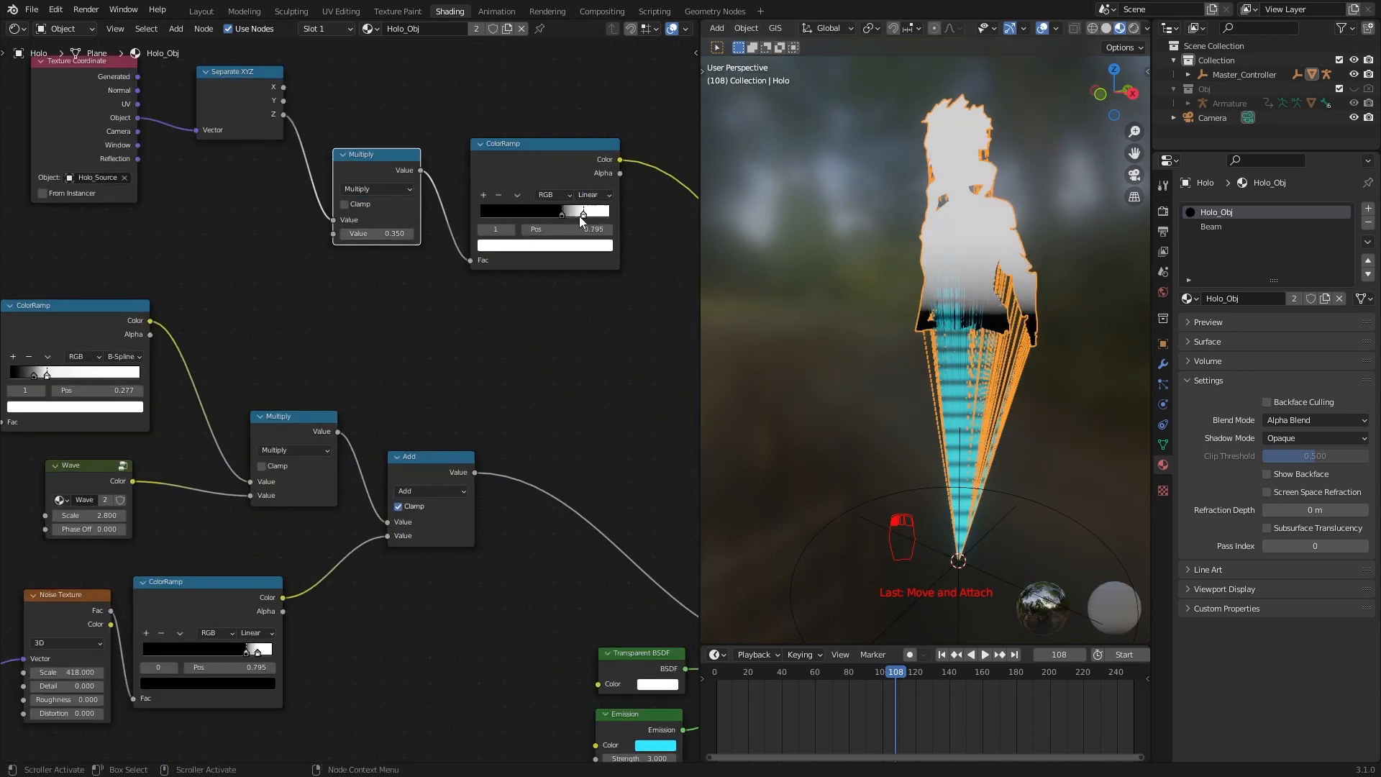
- Mix a Noise Texture of Scale 179.5 into the coordinates through a Linear Light node placed before Separate XYZ
drag(299, 172, 291, 172)
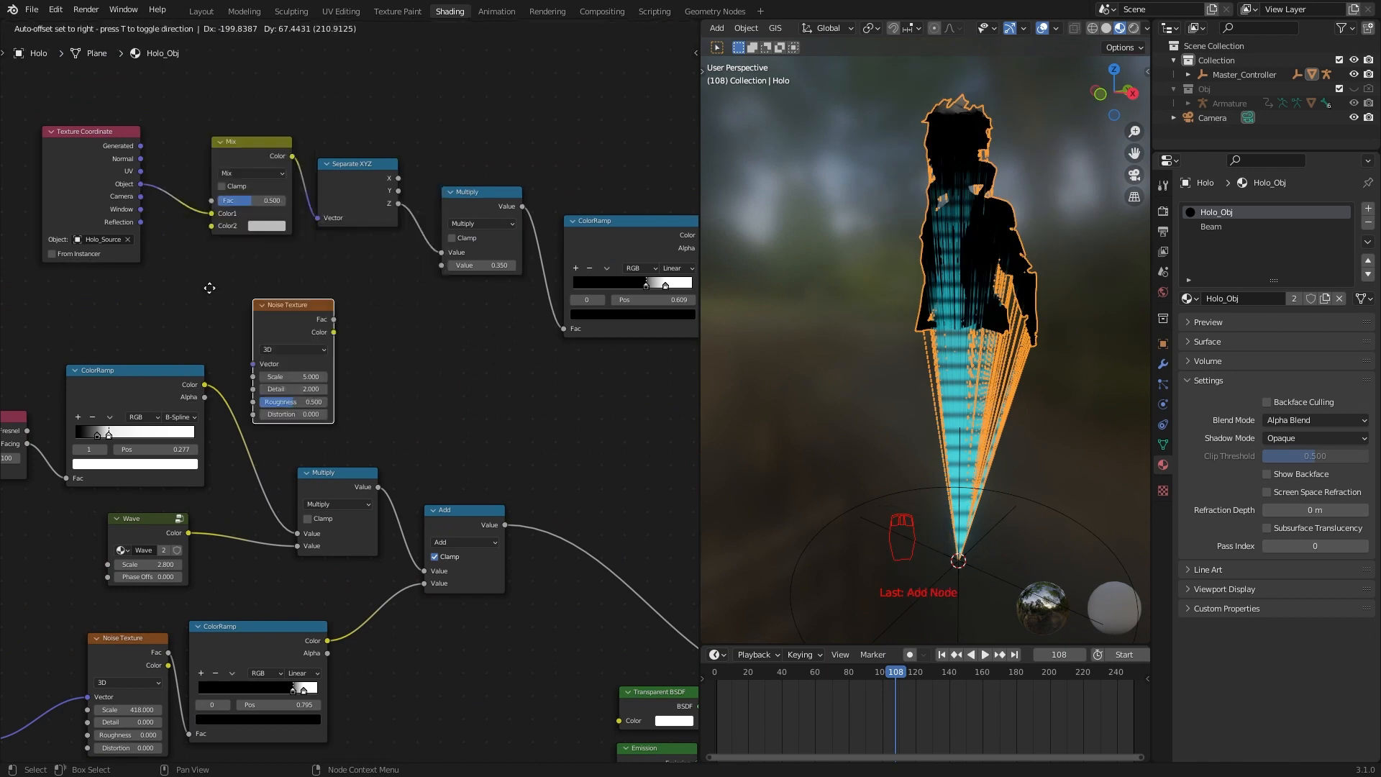
drag(289, 306, 211, 225)
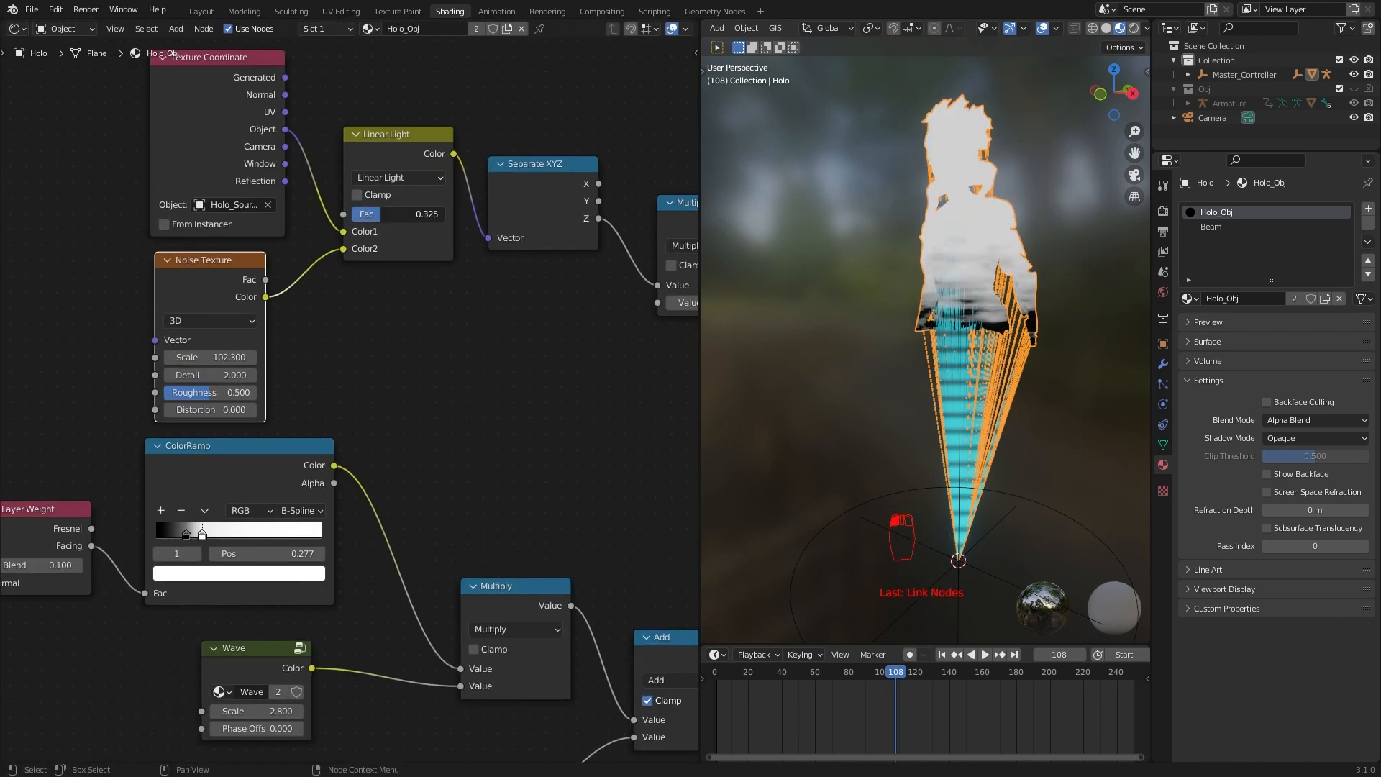
drag(210, 358, 241, 358)
- Move the white stop of the height gradient's ColorRamp to 0.655 to sharpen the dissolve edge
middle_drag(414, 352, 185, 366)
scroll(185, 366, down, 2)
drag(649, 348, 636, 348)
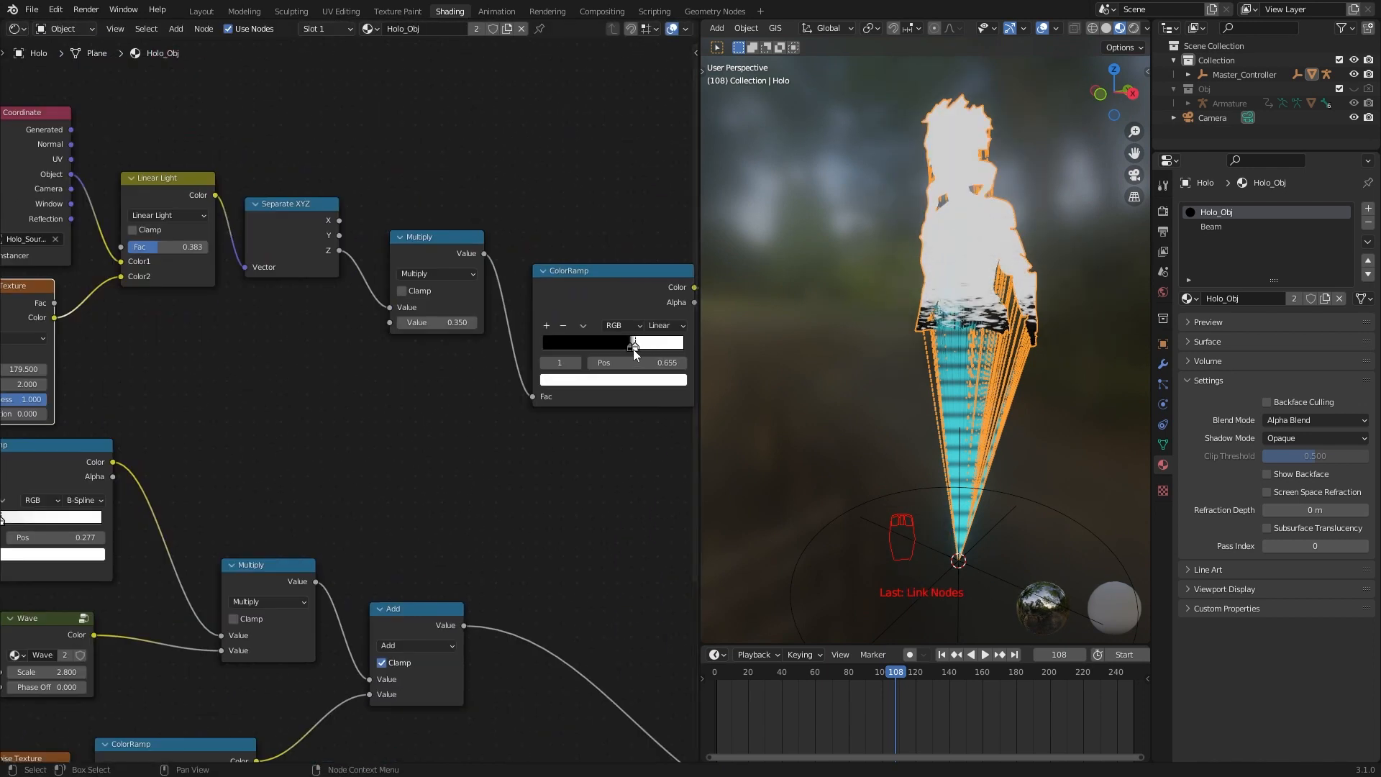
- Reconnect the figure's Mix Shader to the Material Output and turn on Show Backface for Holo_Obj
middle_drag(648, 431, 274, 241)
scroll(273, 241, down, 4)
key(q)
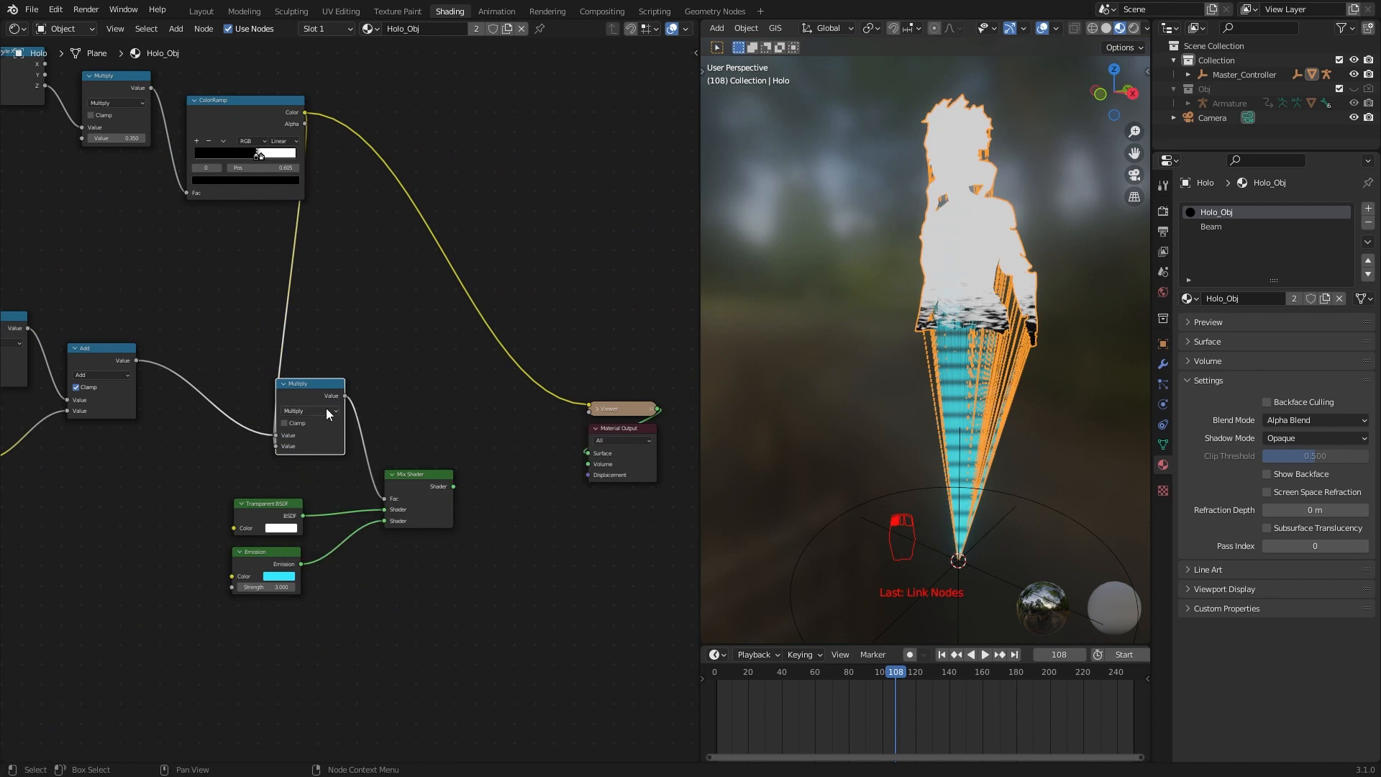
ctrl+shift+click(419, 480)
click(1074, 386)
middle_drag(1030, 386, 849, 377)
click(1266, 477)
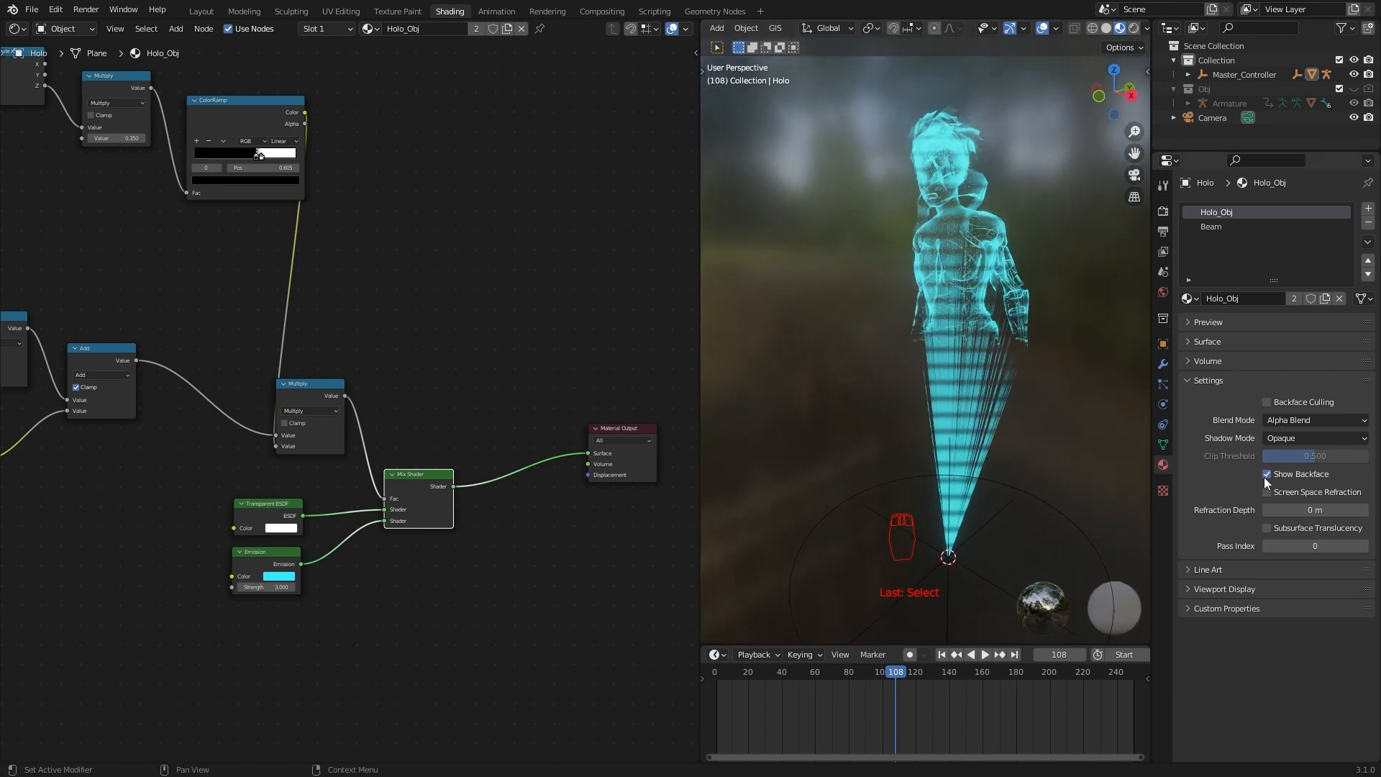
middle_drag(935, 352, 986, 374)
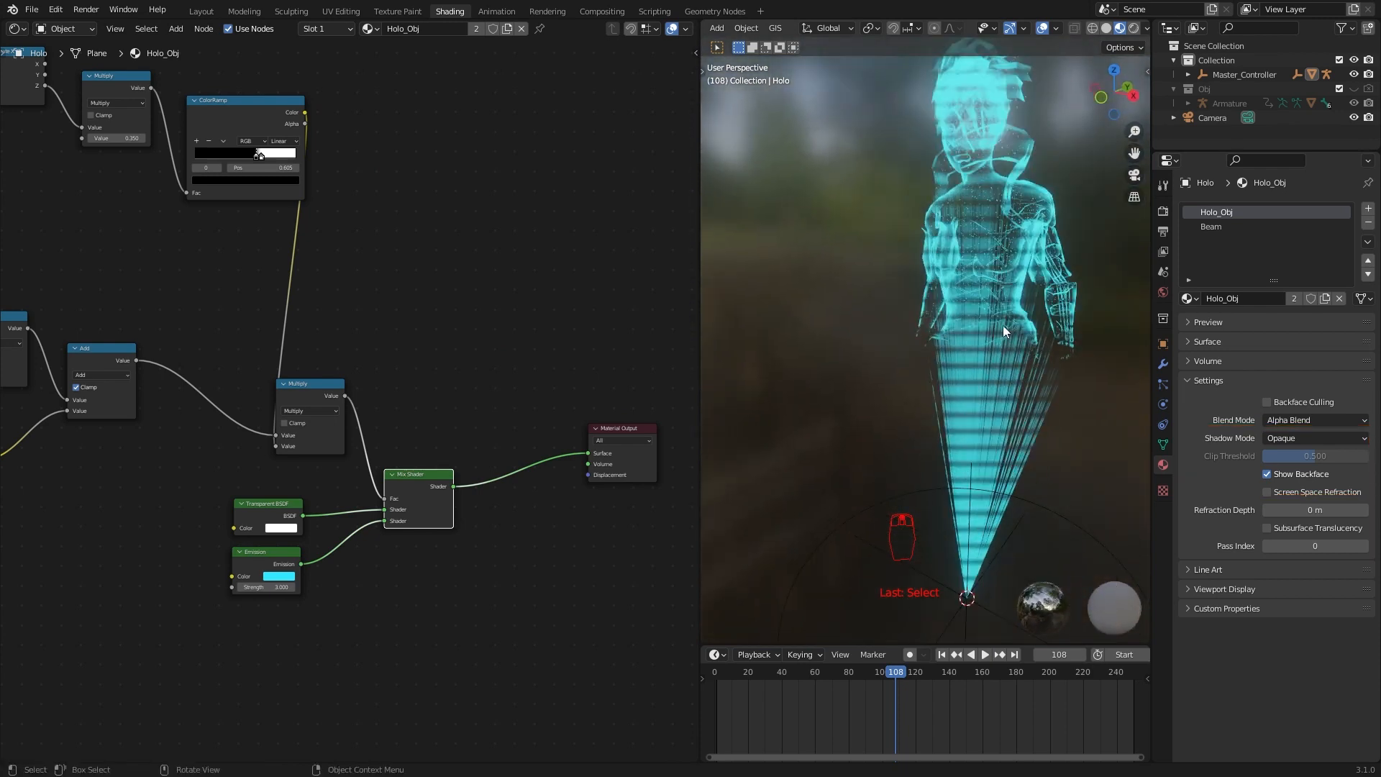
- Mix the shader with a duplicated Transparent BSDF through a second Mix Shader, using a Geometry node's Backfacing as factor
key(shift+a)
click(551, 232)
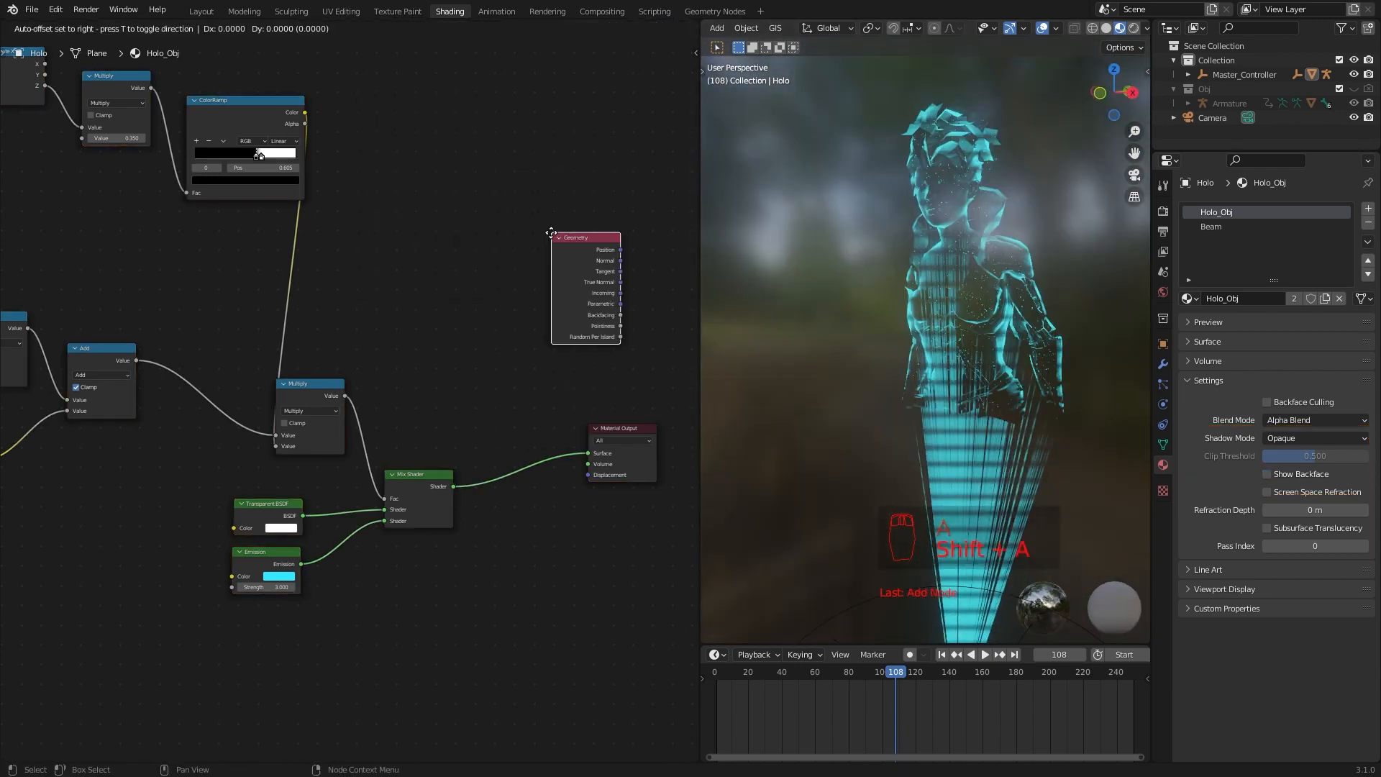
click(412, 219)
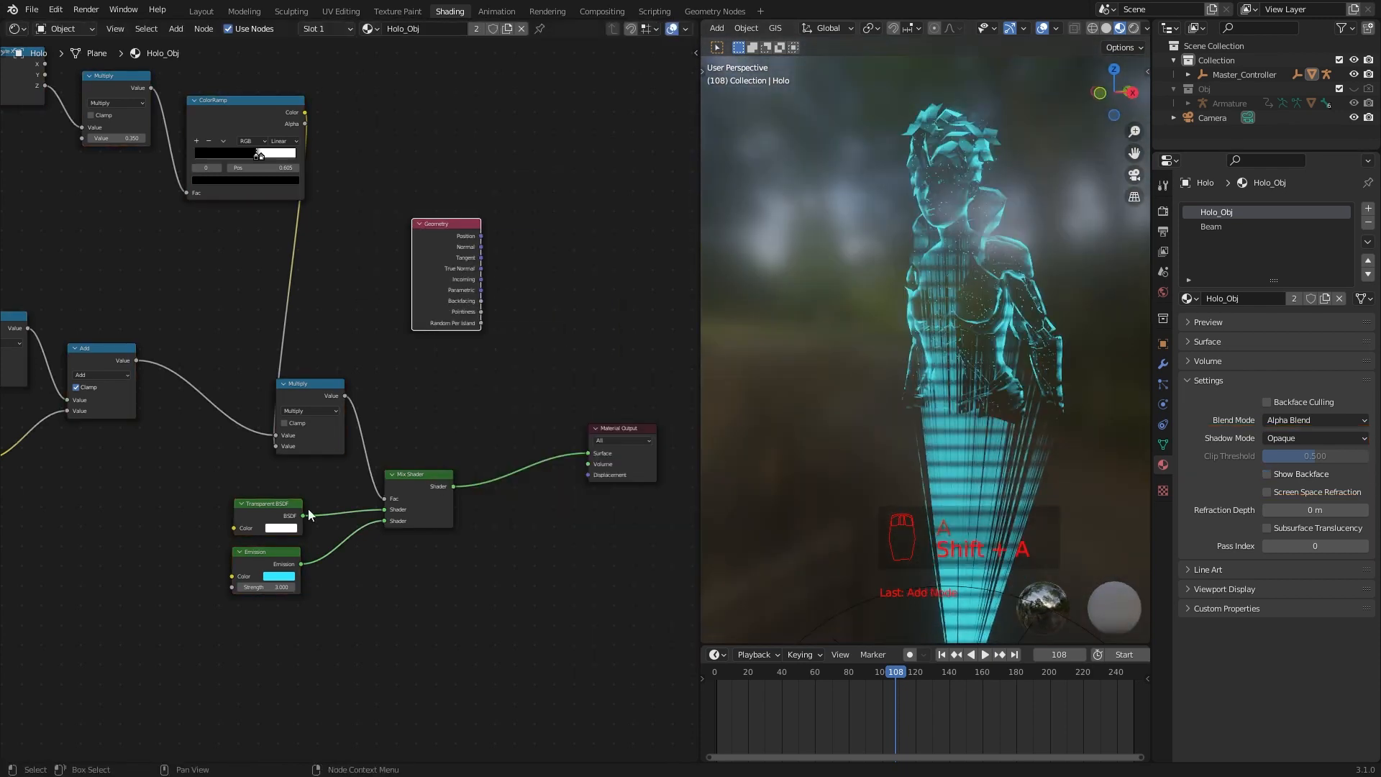
click(268, 503)
shift+click(414, 478)
key(shift+d)
click(551, 525)
drag(551, 525, 492, 468)
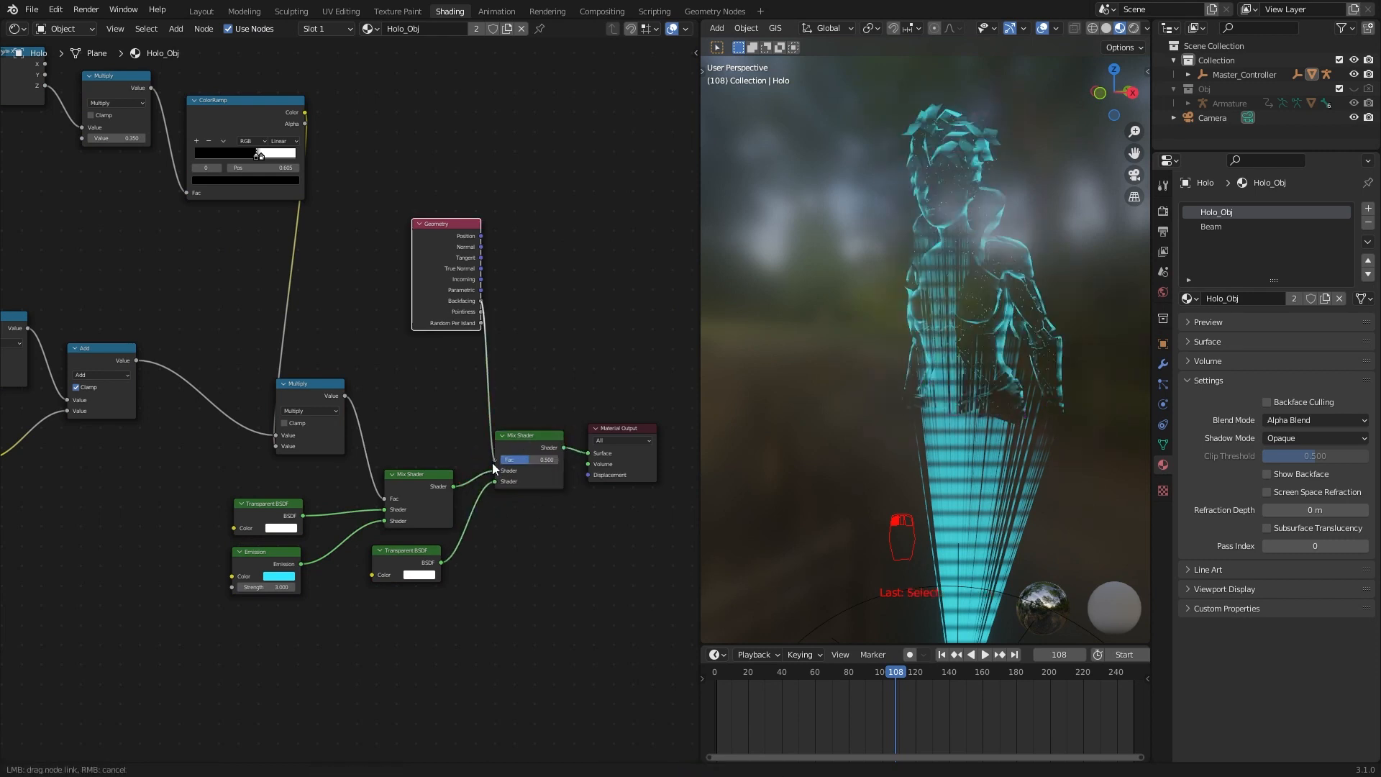
- Compare the hologram with Show Backface toggled and with the backfacing Mix Shader muted and unmuted
click(1265, 474)
click(506, 446)
key(m)
key(m)
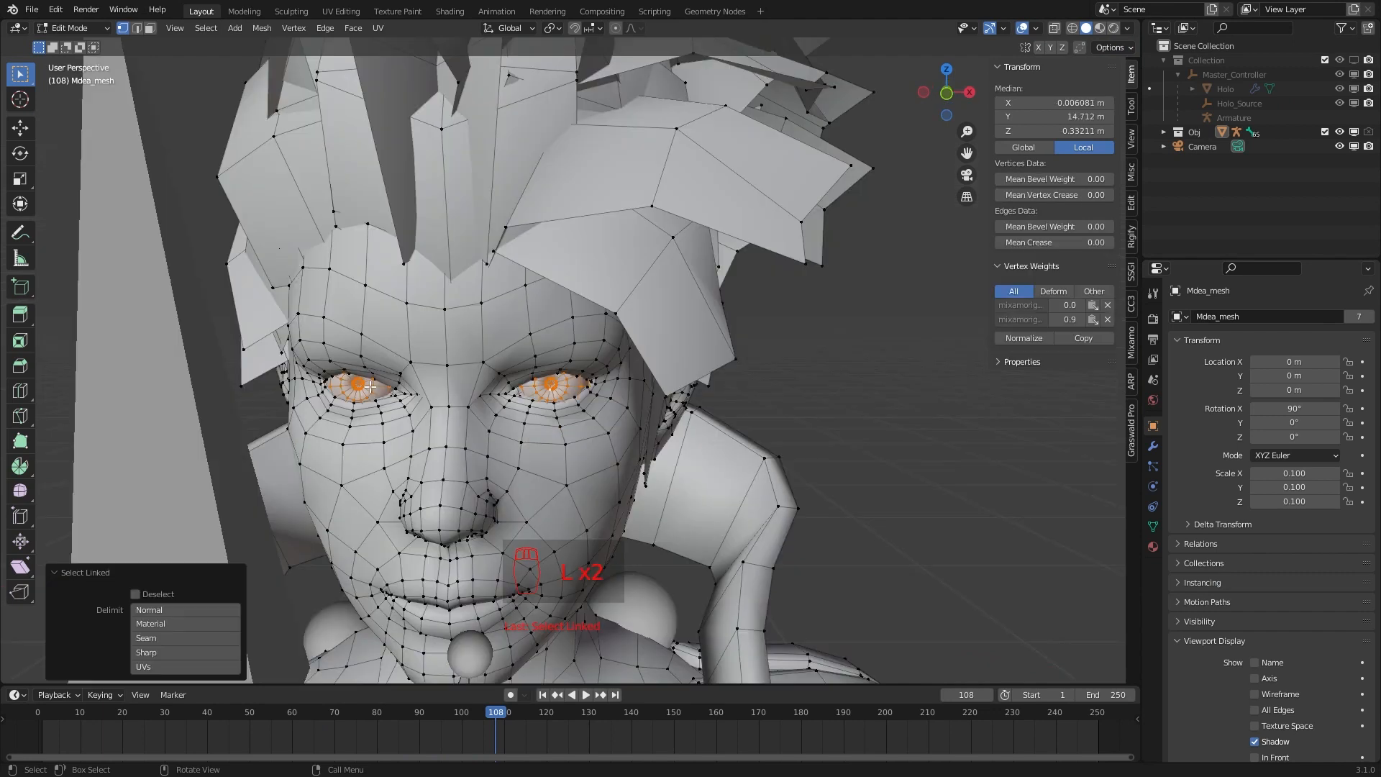
- Delete both eyeballs from the Mdea_mesh source figure and return to the shading view
key(x)
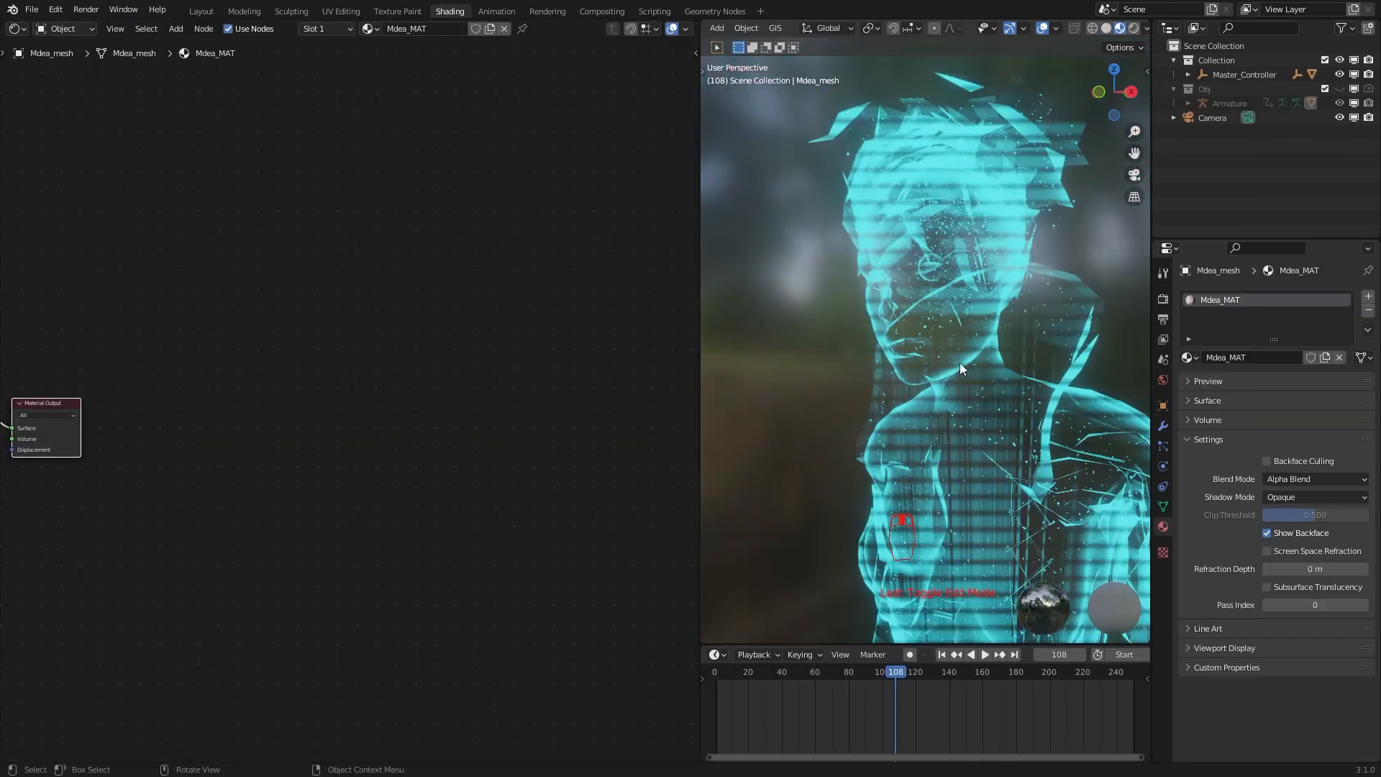
scroll(959, 363, down, 8)
middle_drag(959, 363, 1122, 489)
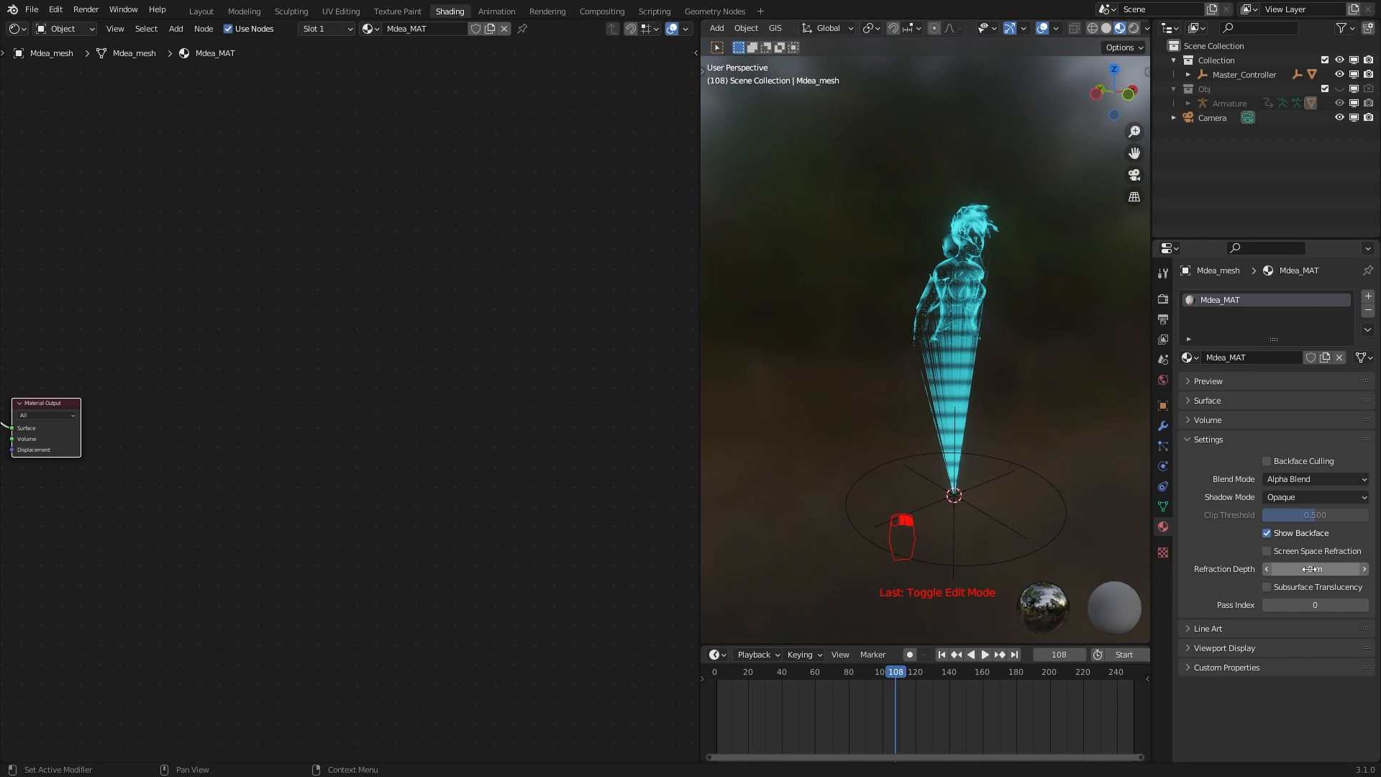
- Select the hologram and repeatedly mute and unmute its final Mix Shader to inspect the backfaces from several angles
click(954, 352)
middle_drag(954, 352, 1007, 444)
key(m)
key(m)
key(m)
key(m)
key(m)
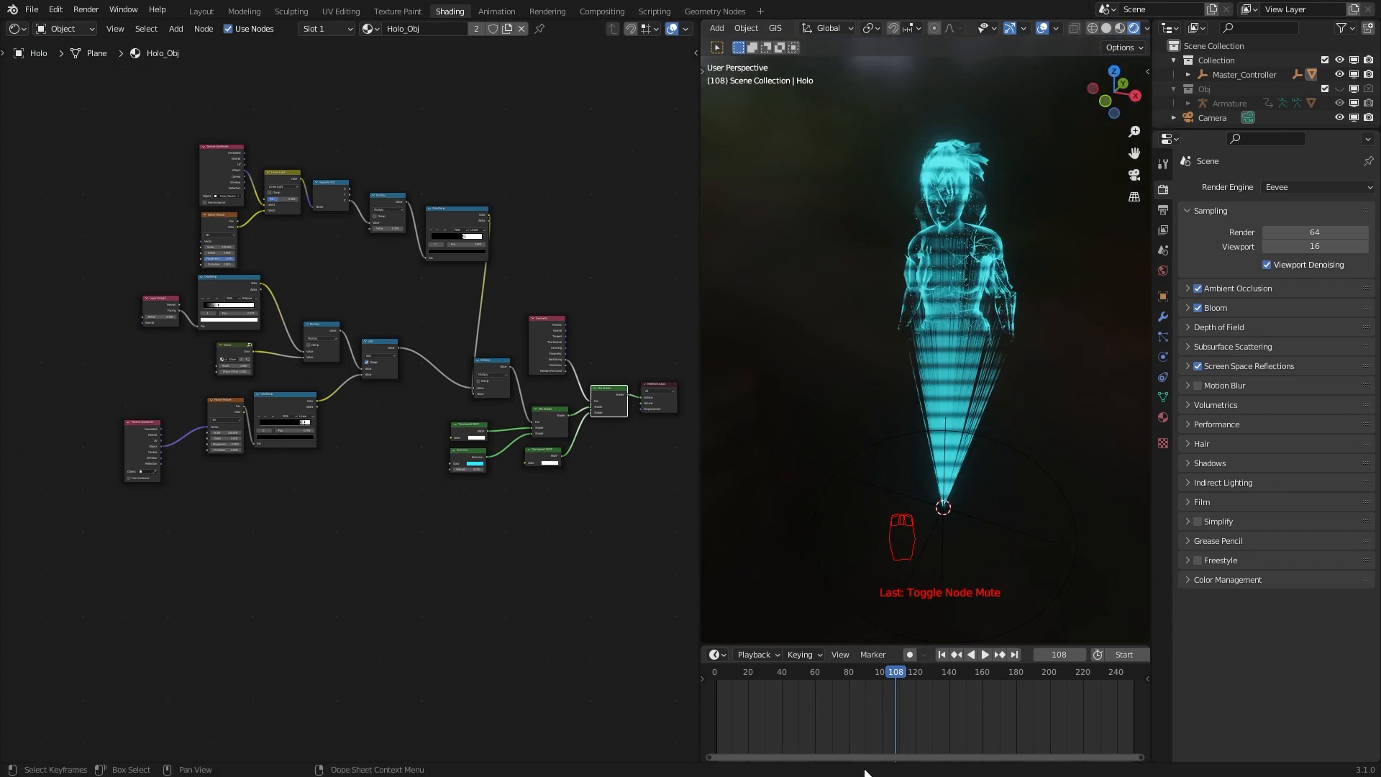
- Play the animation from about frame 65 and review the moving hologram in the rendered viewport
key(space)
click(824, 671)
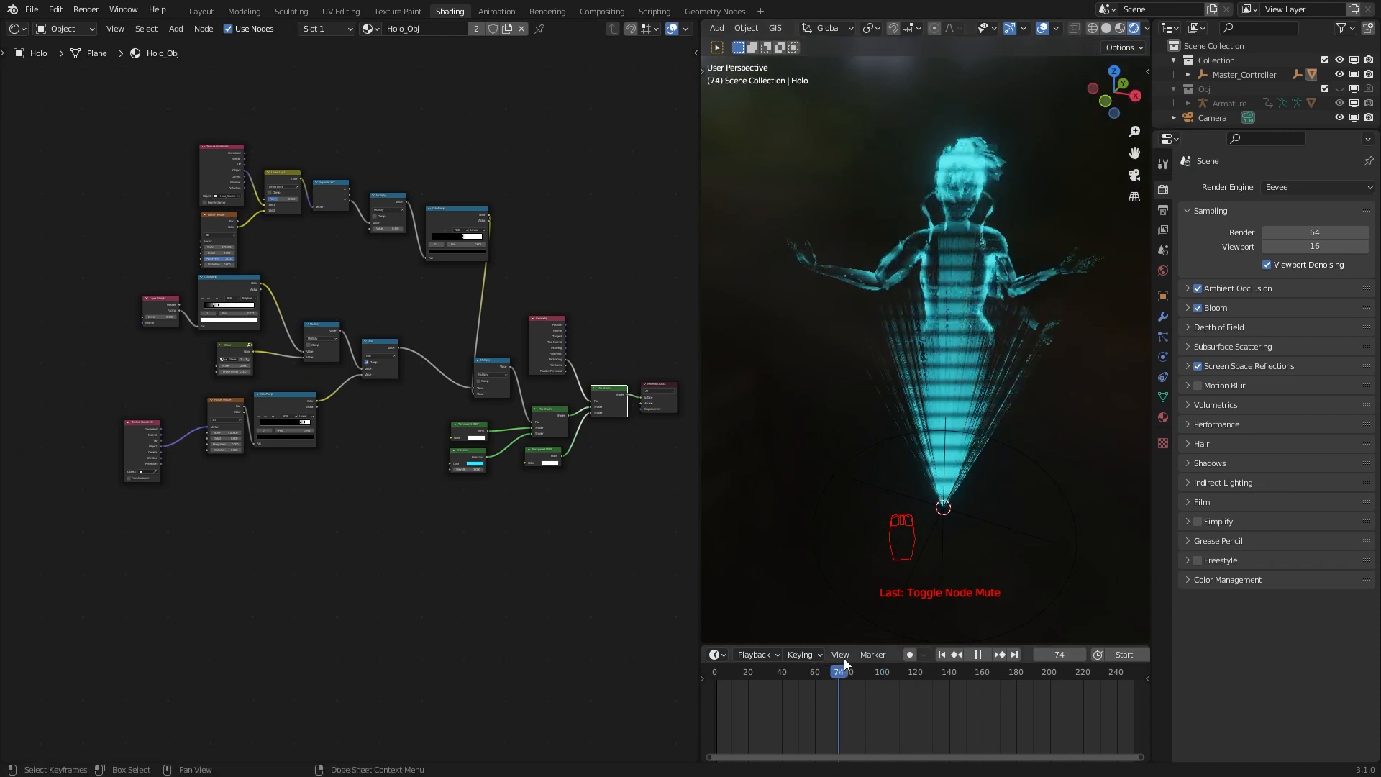
key(space)
drag(1115, 103, 931, 107)
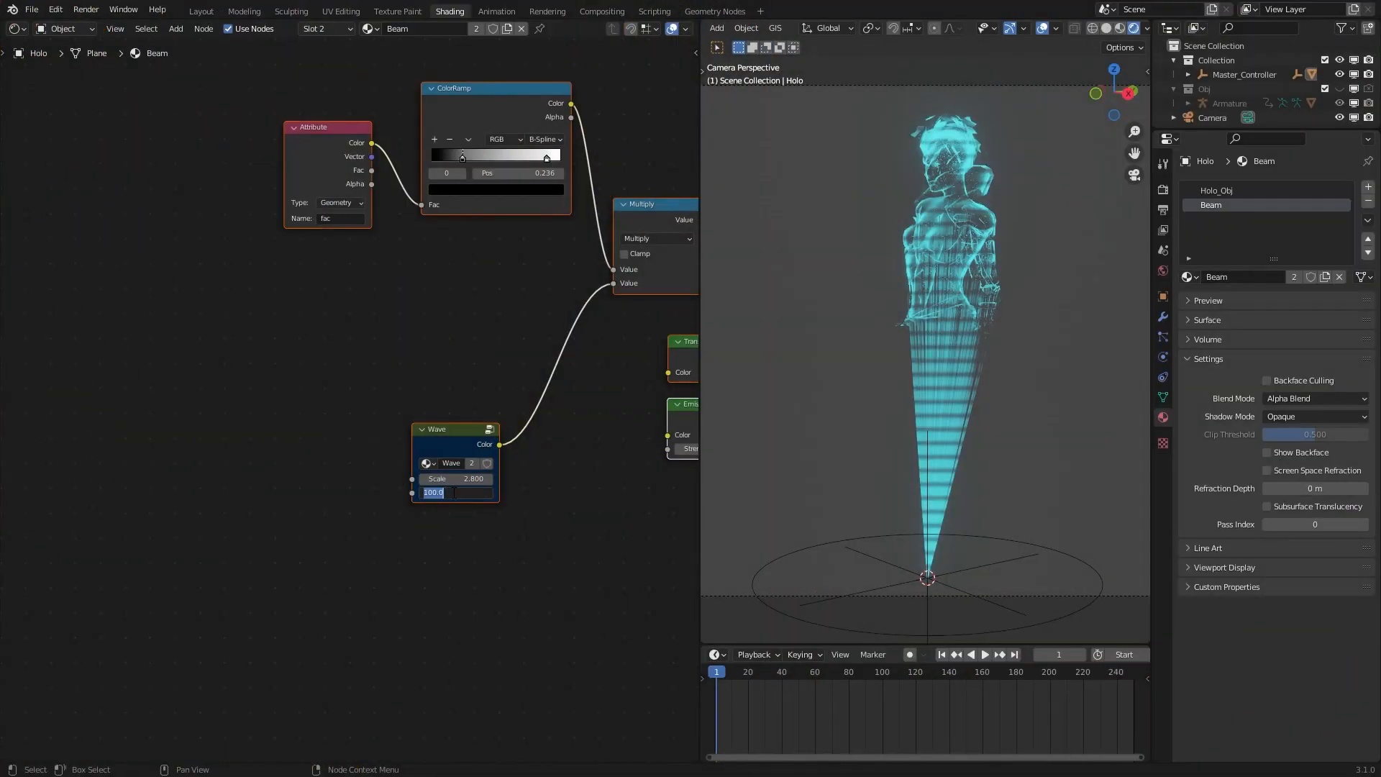
- Keyframe the Beam material's Wave Phase Offset at 100 on frame 1 and 0 on frame 250
drag(722, 672, 1133, 672)
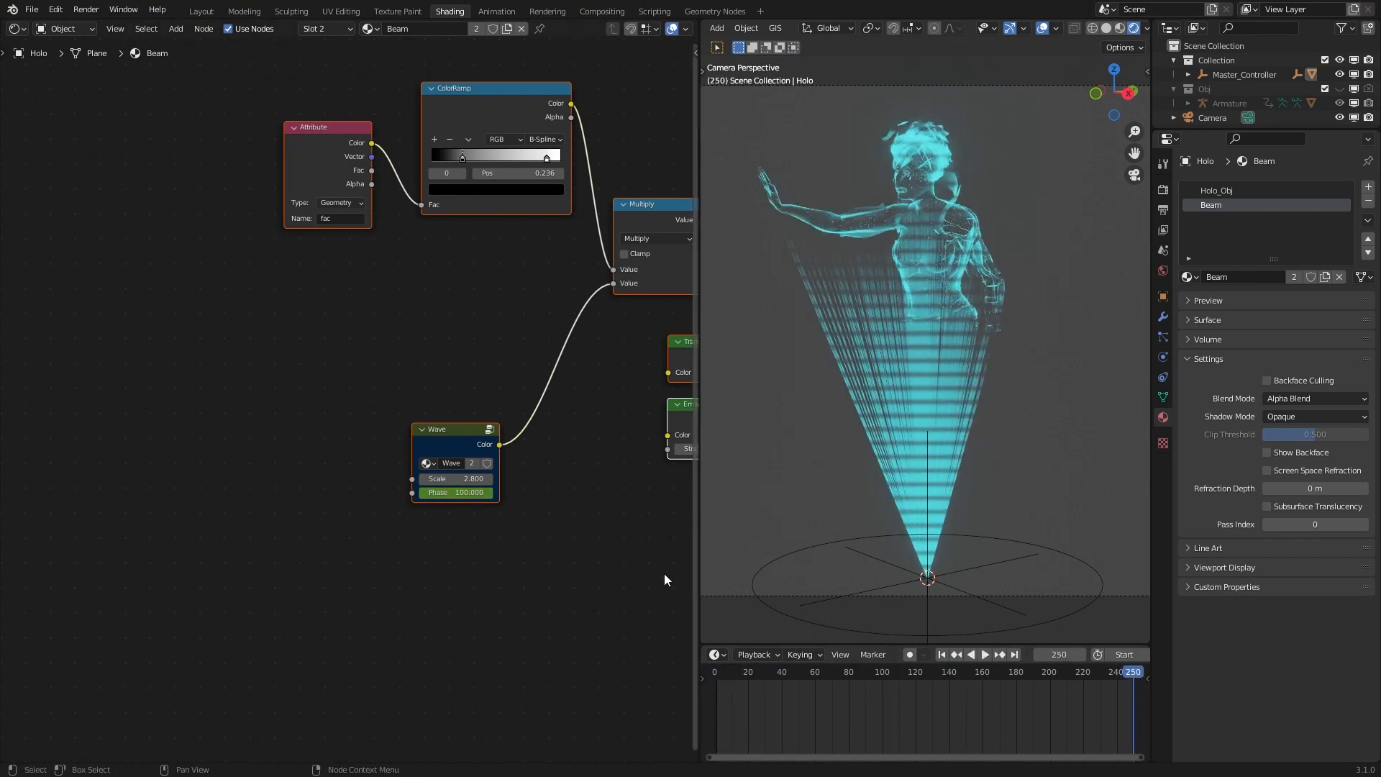
key(BackSpace)
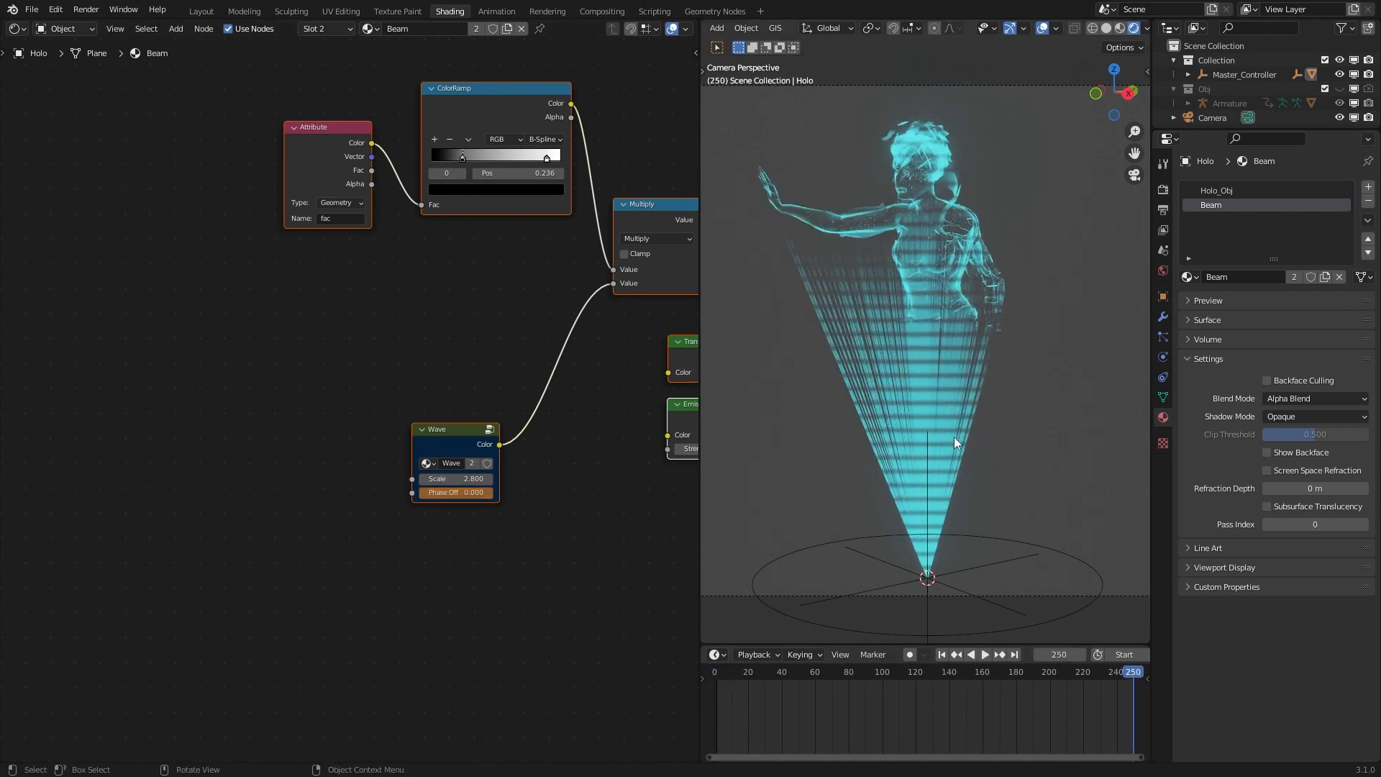
key(a)
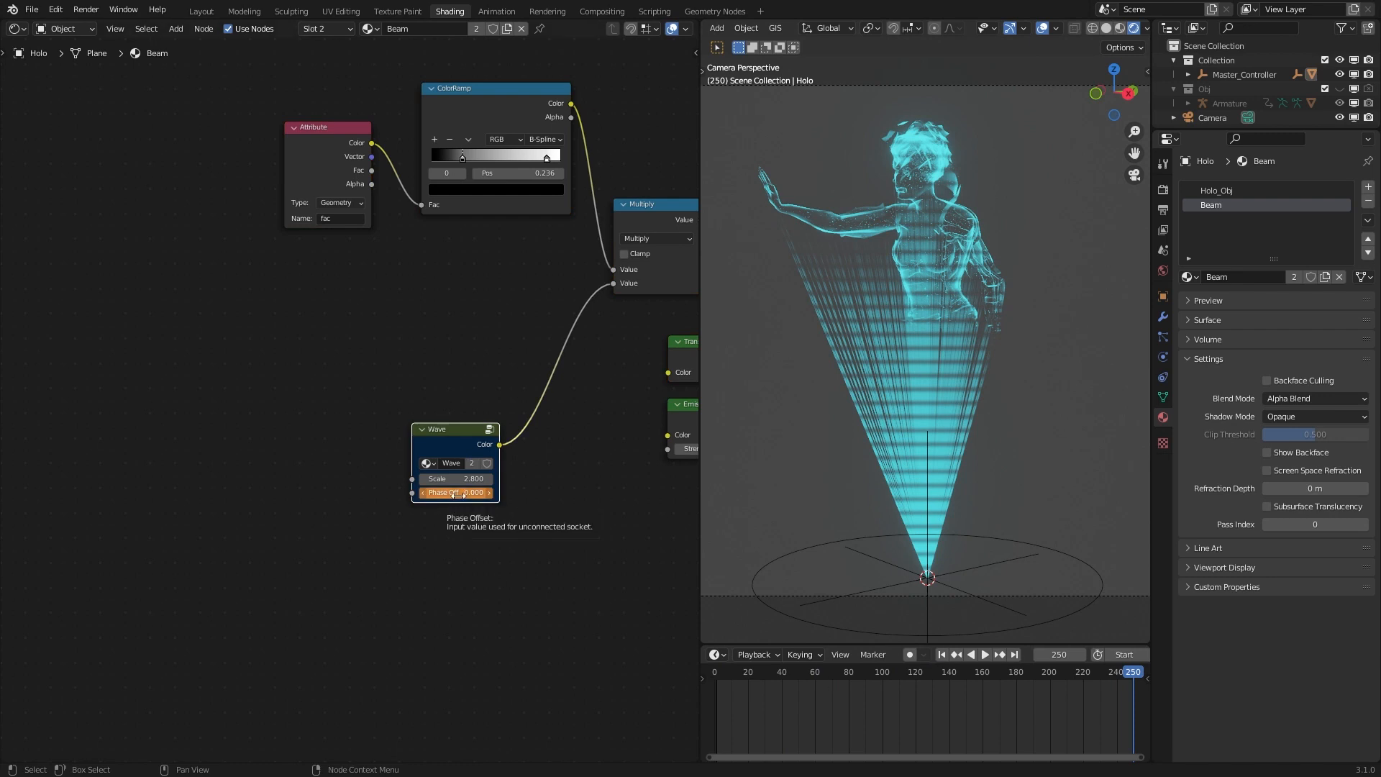
key(i)
- Show the Phase Offset keyframes in a Dope Sheet and give them linear interpolation
key(shift+F12)
click(707, 699)
click(711, 712)
key(t)
click(956, 682)
- Change the Beam Phase Offset keyframe on frame 1 to 50 and scrub the timeline to check the motion
drag(935, 672, 857, 672)
key(Return)
key(i)
drag(1141, 756, 899, 760)
drag(909, 673, 1126, 758)
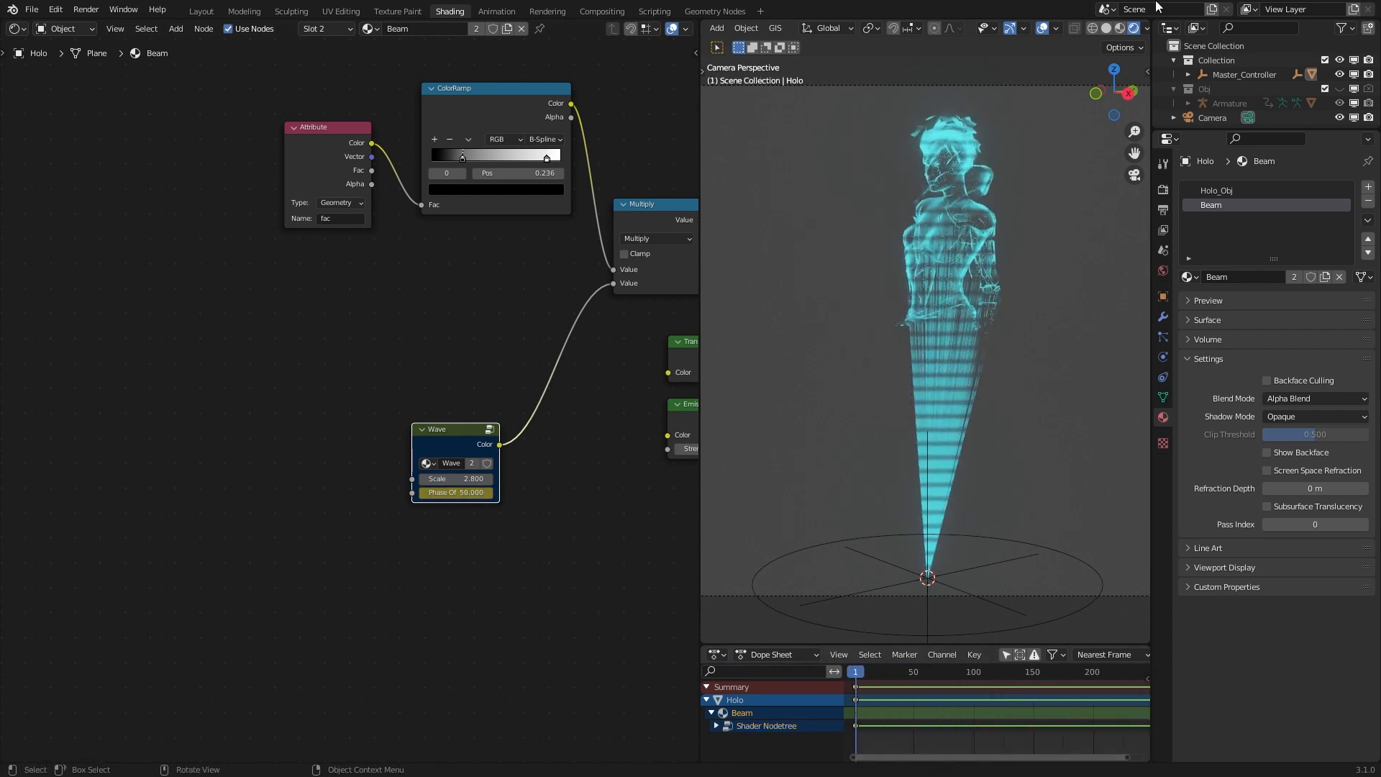
drag(857, 673, 975, 674)
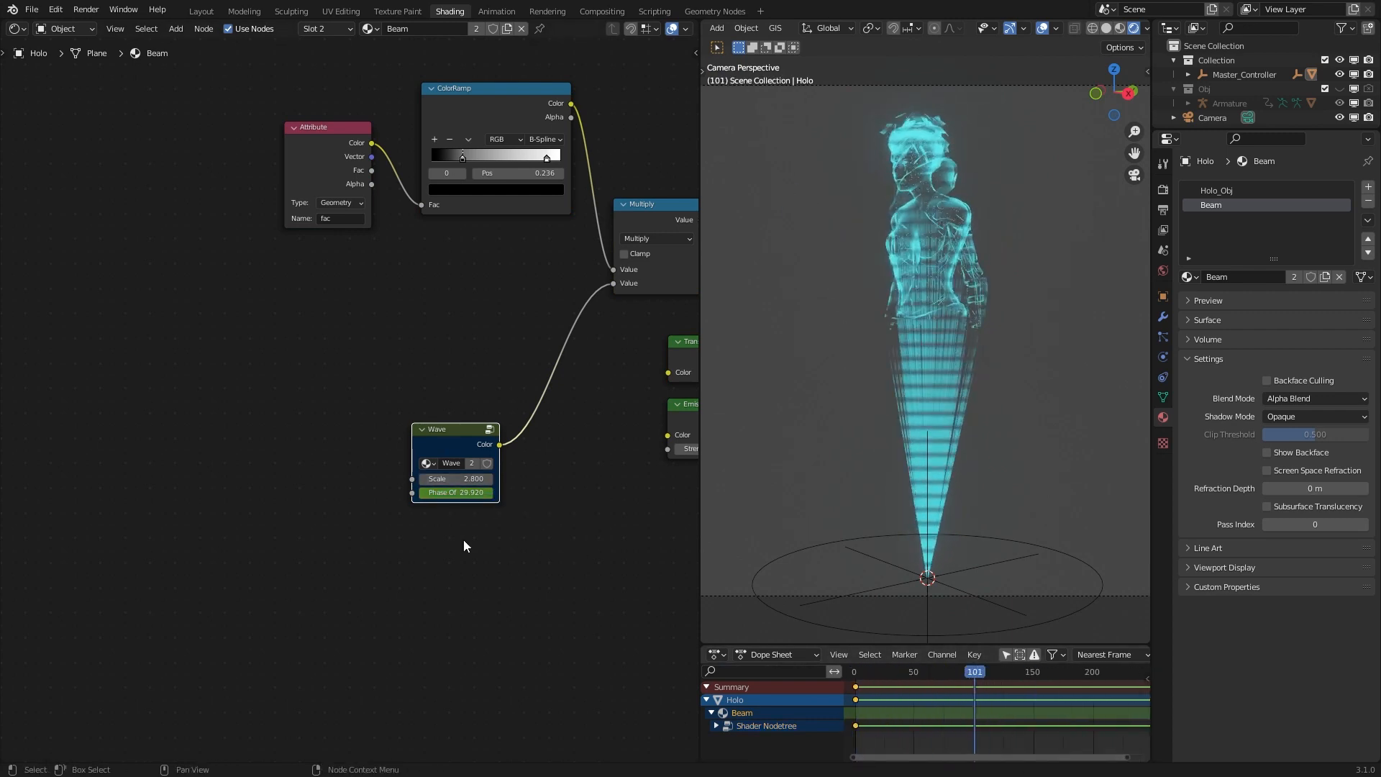
- Copy the data path of the Beam material's Wave Phase Offset
mouse_move(506, 562)
middle_down()
mouse_move(475, 515)
mouse_move(487, 543)
middle_up()
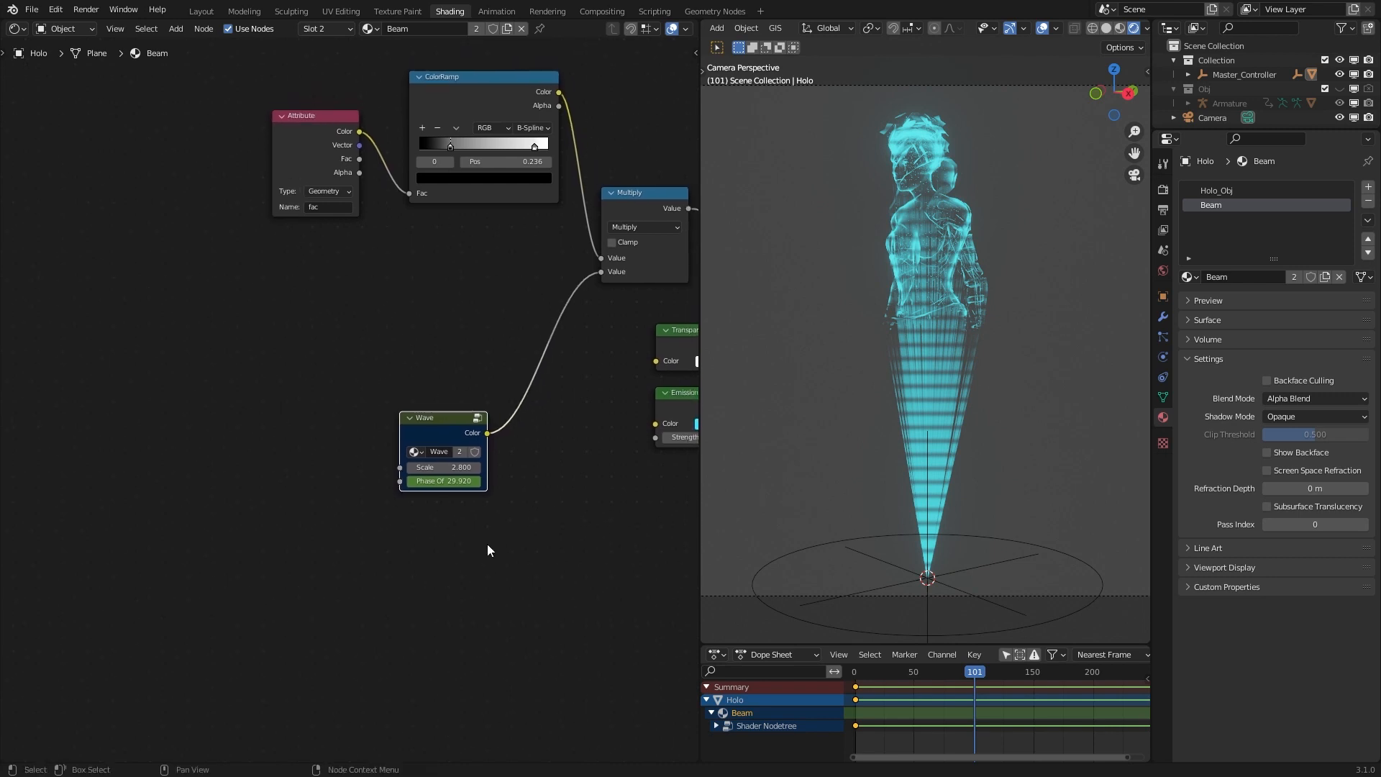
right_click(443, 480)
click(403, 604)
- Add a driver to the Wave node's Phase Offset in the Holo_Obj material
click(1260, 191)
scroll(300, 525, down, 3)
middle_drag(179, 554, 210, 653)
scroll(364, 597, up, 3)
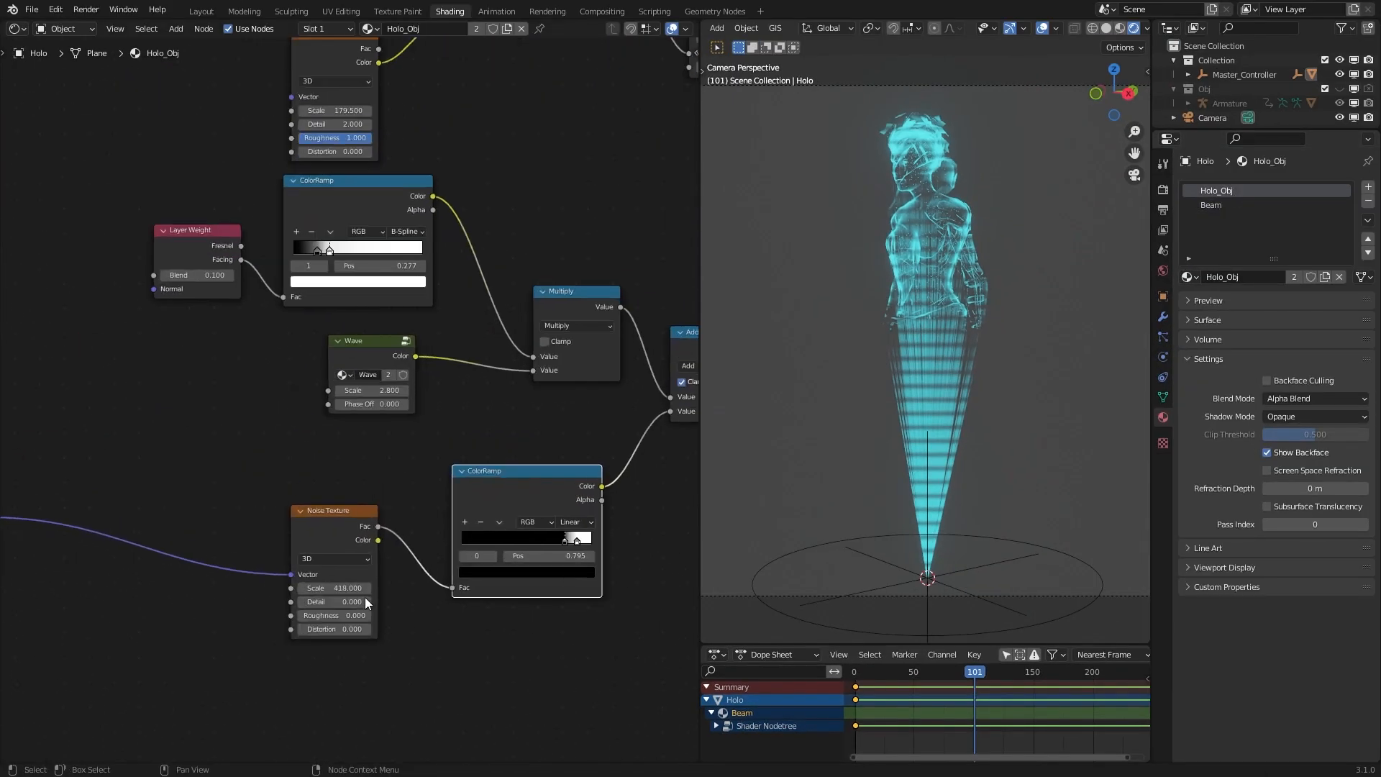
scroll(364, 597, up, 1)
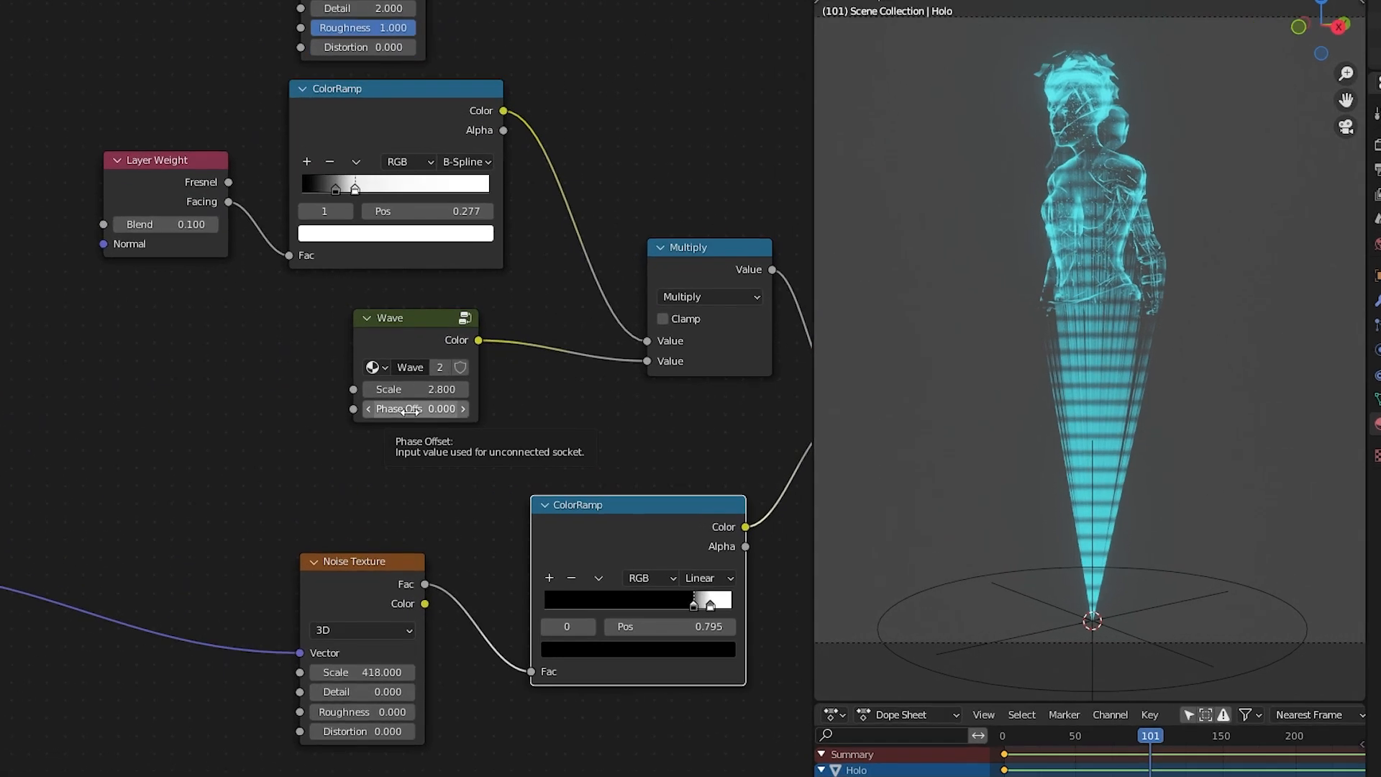
right_click(371, 406)
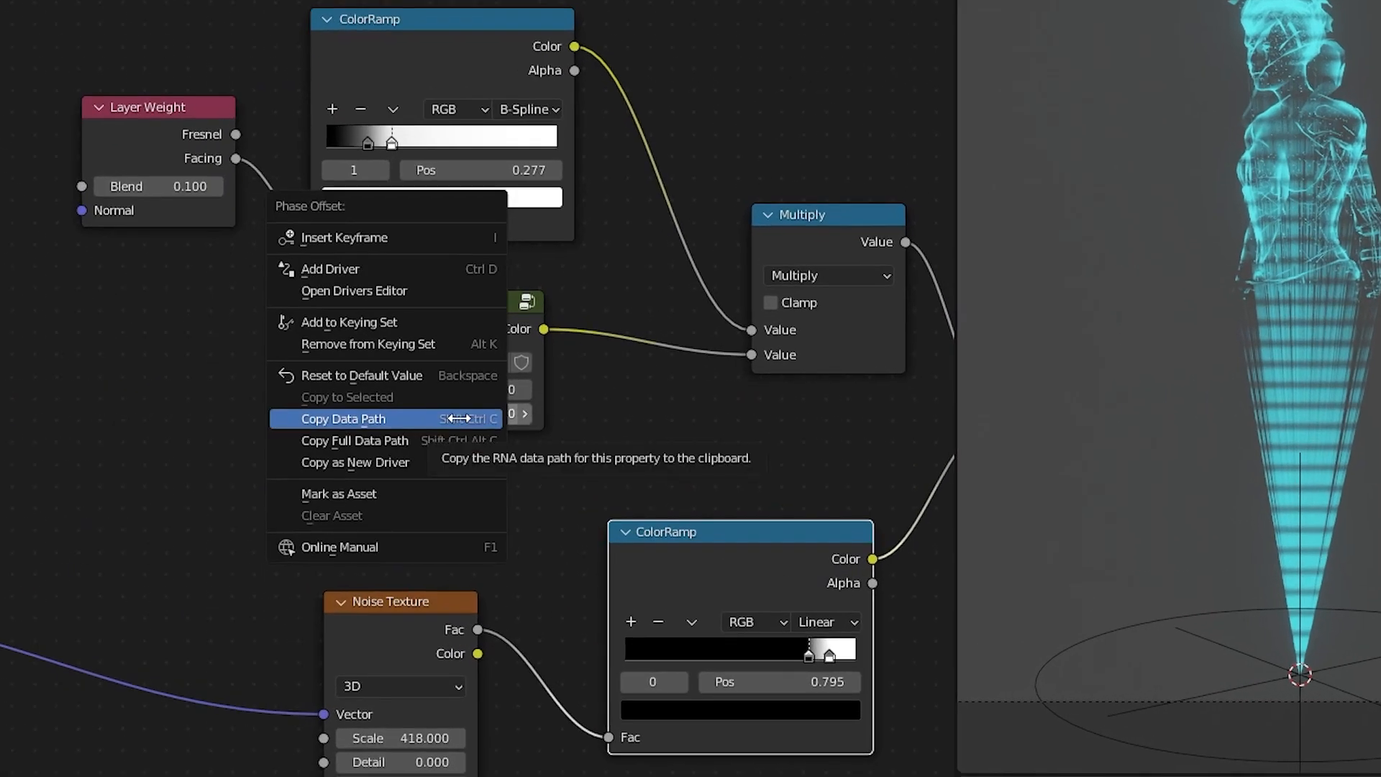
click(379, 274)
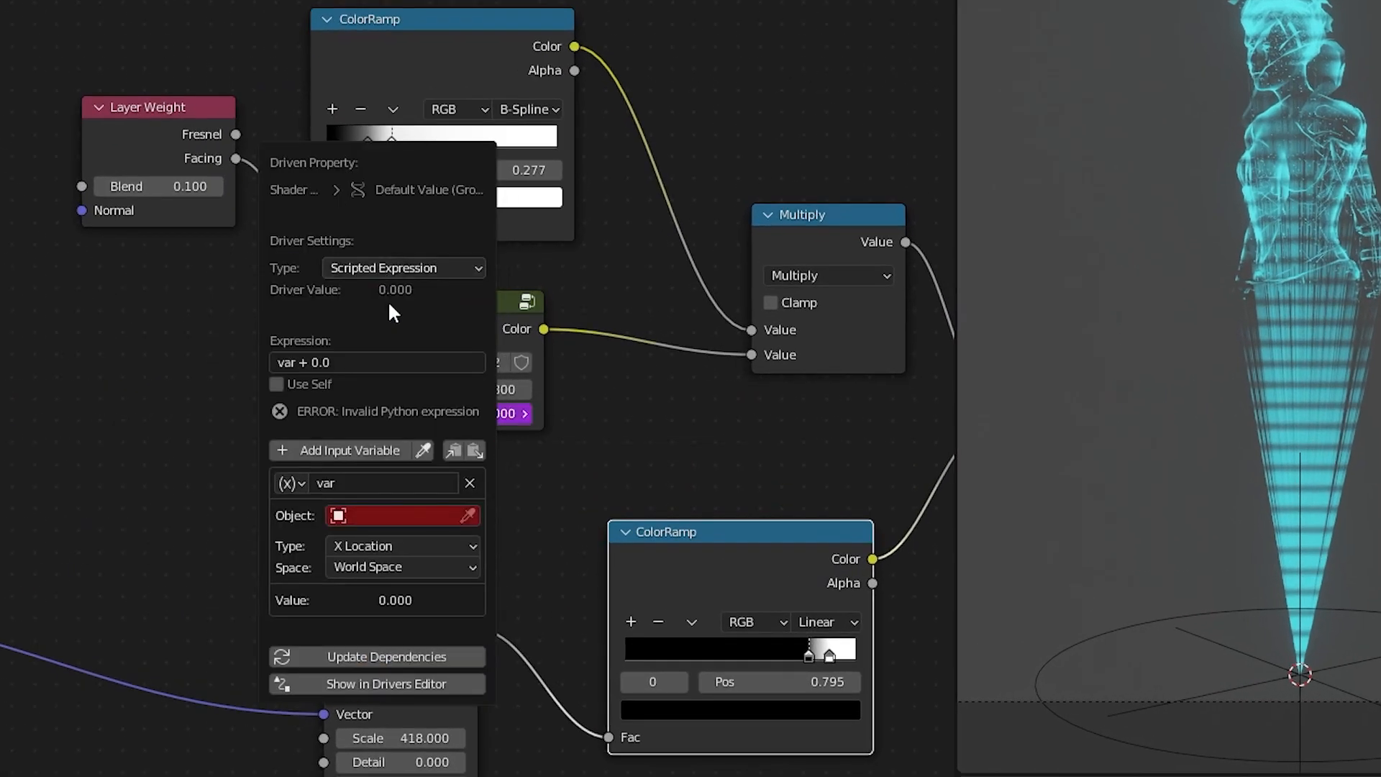
- Make the driver variable a Single Property reading the Beam material and paste the copied data path
click(296, 482)
click(330, 504)
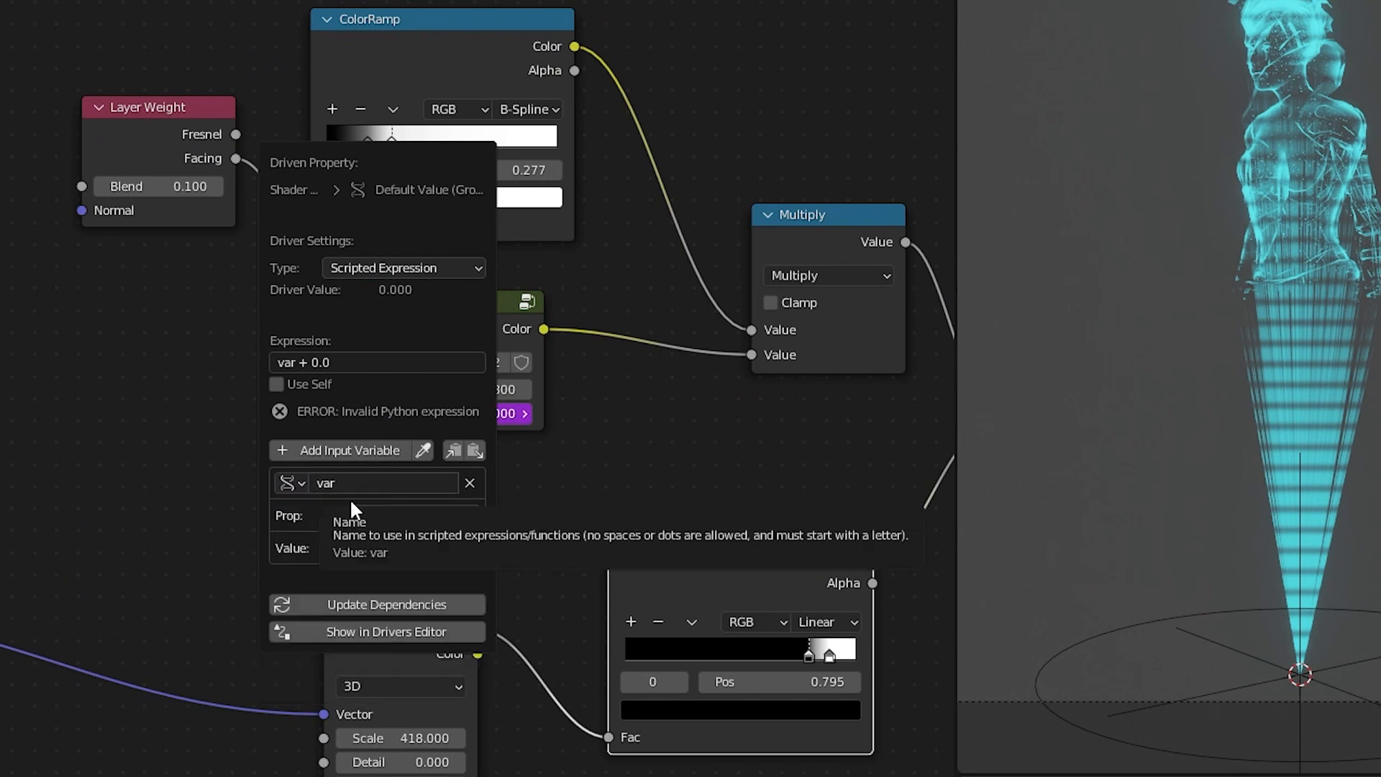
click(366, 515)
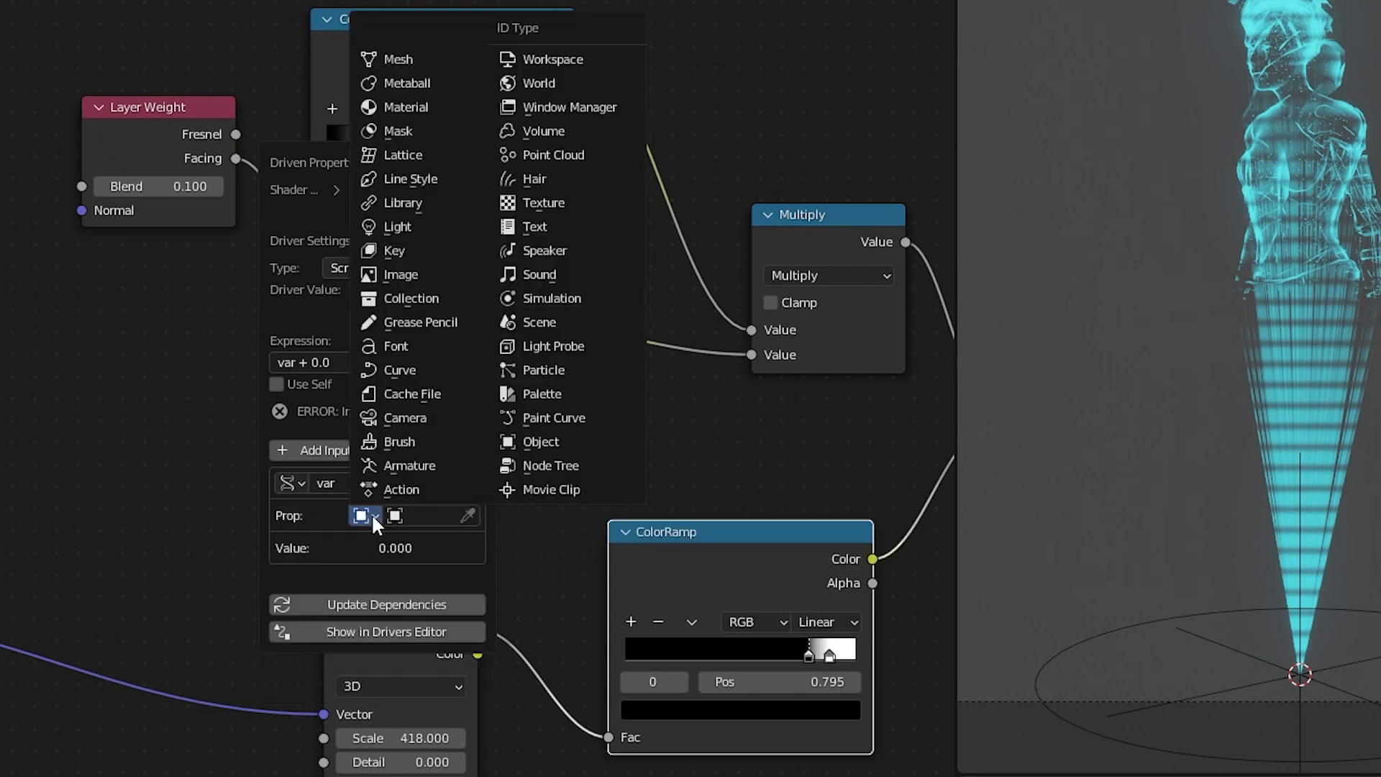
click(413, 107)
click(432, 515)
click(439, 549)
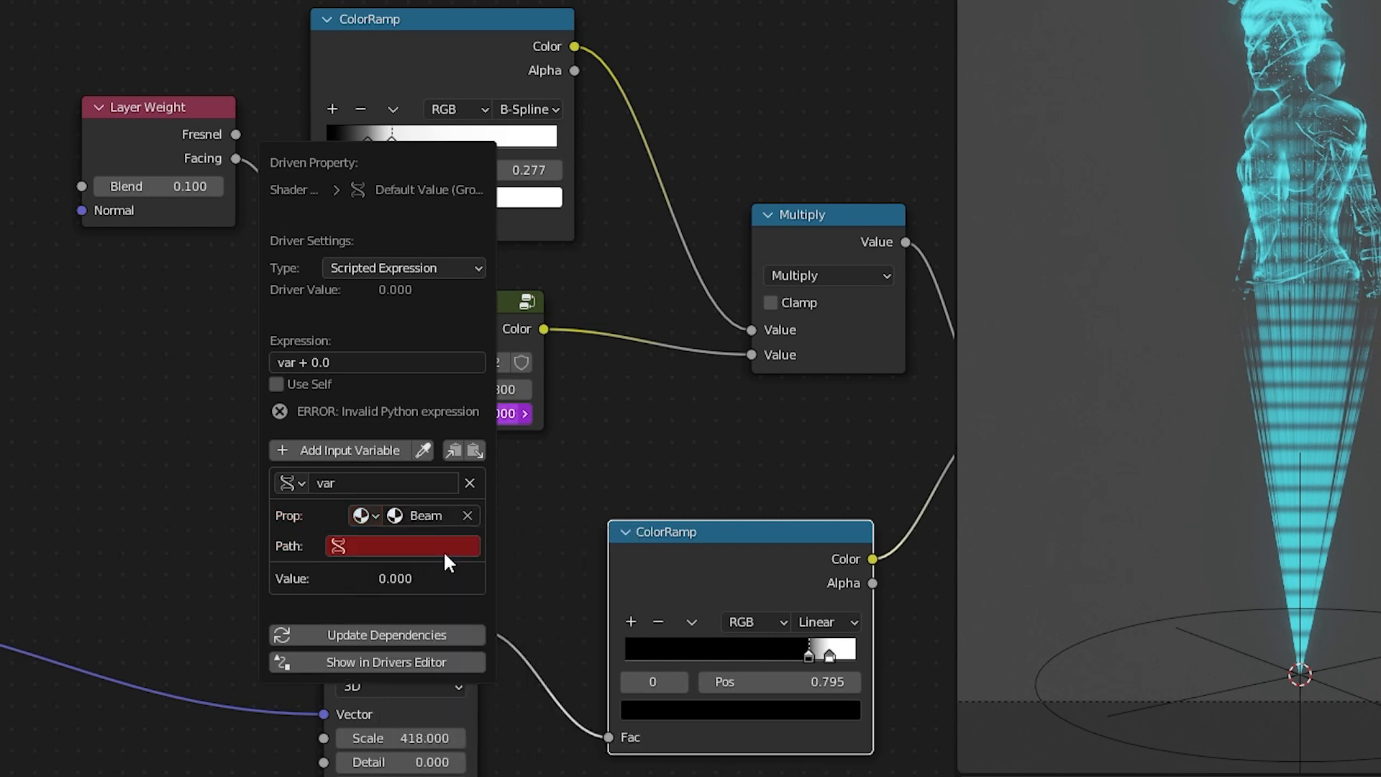
key(Return)
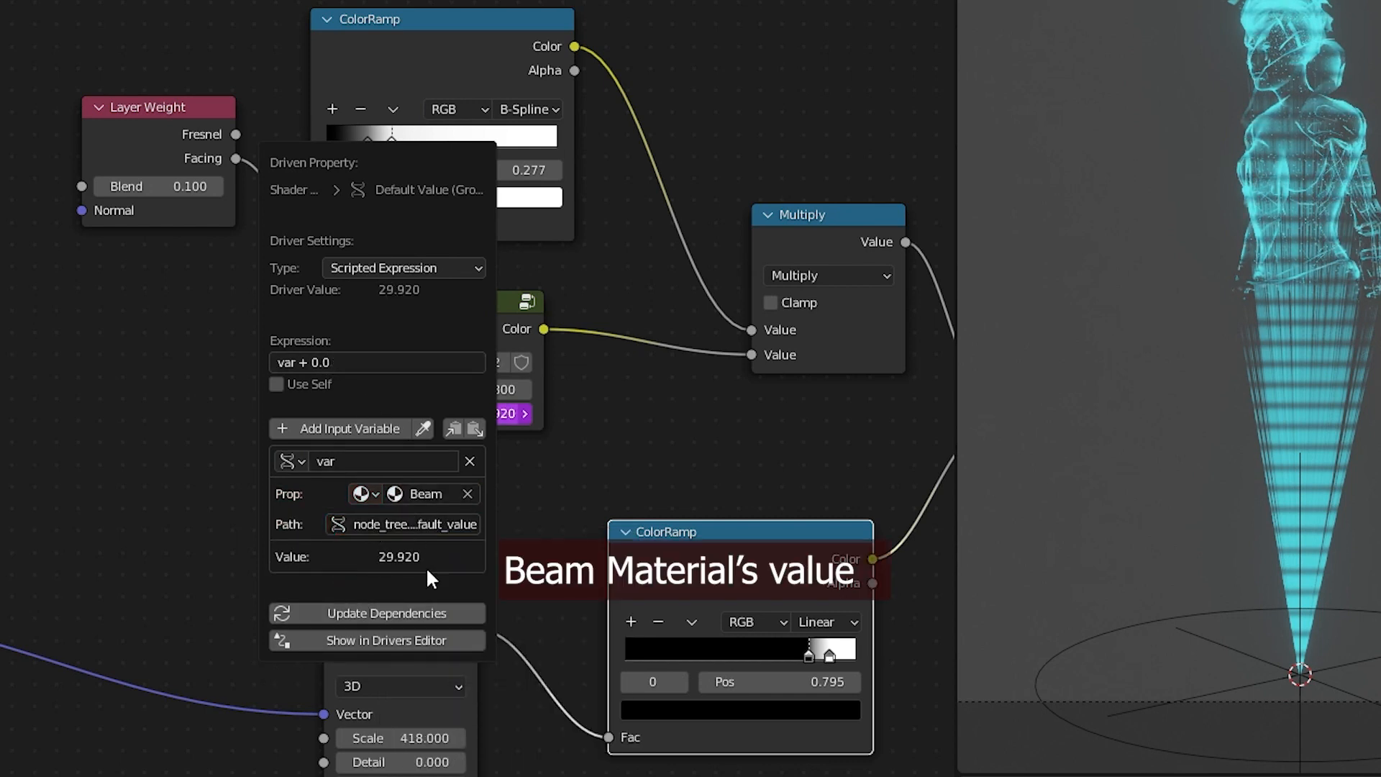
- Set the driver expression to var, update its dependencies, and scrub to frame 66 to check the scanlines
click(343, 360)
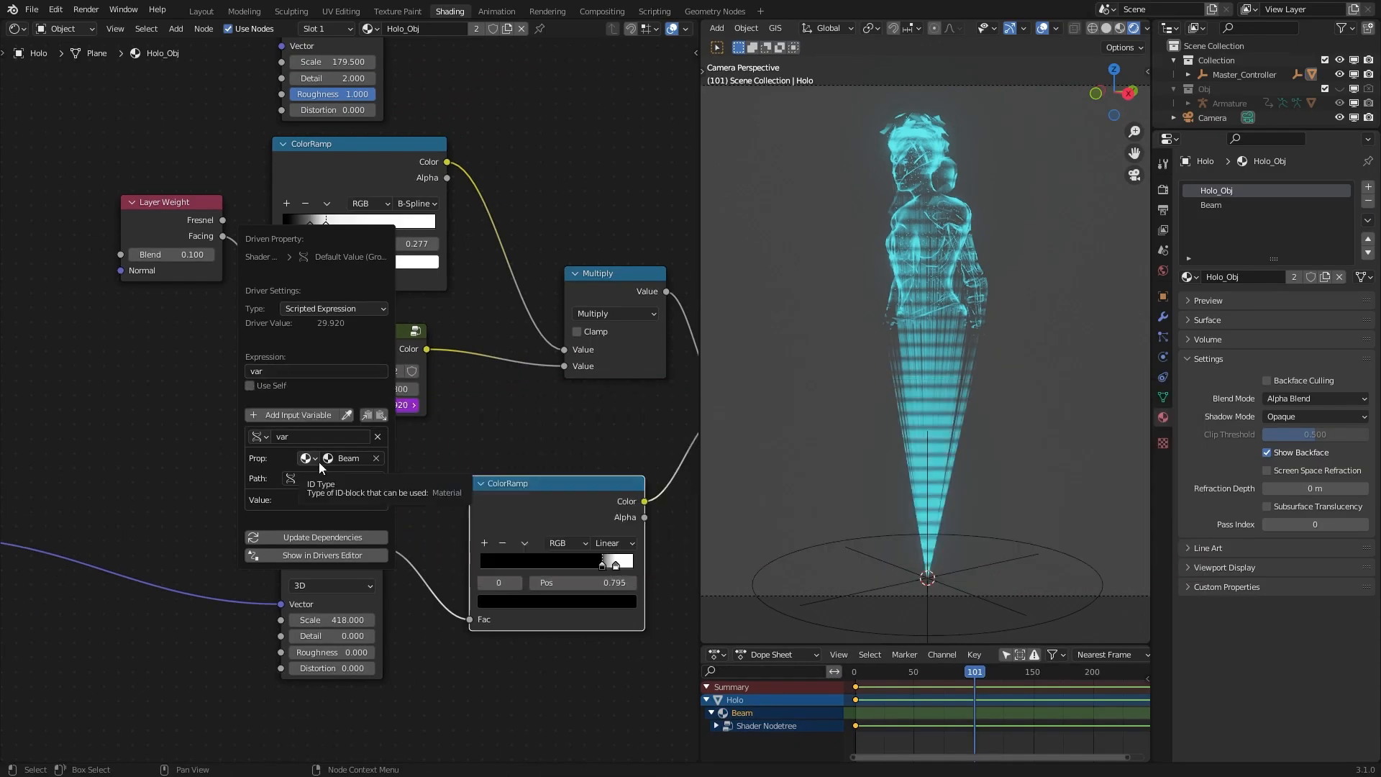
click(317, 537)
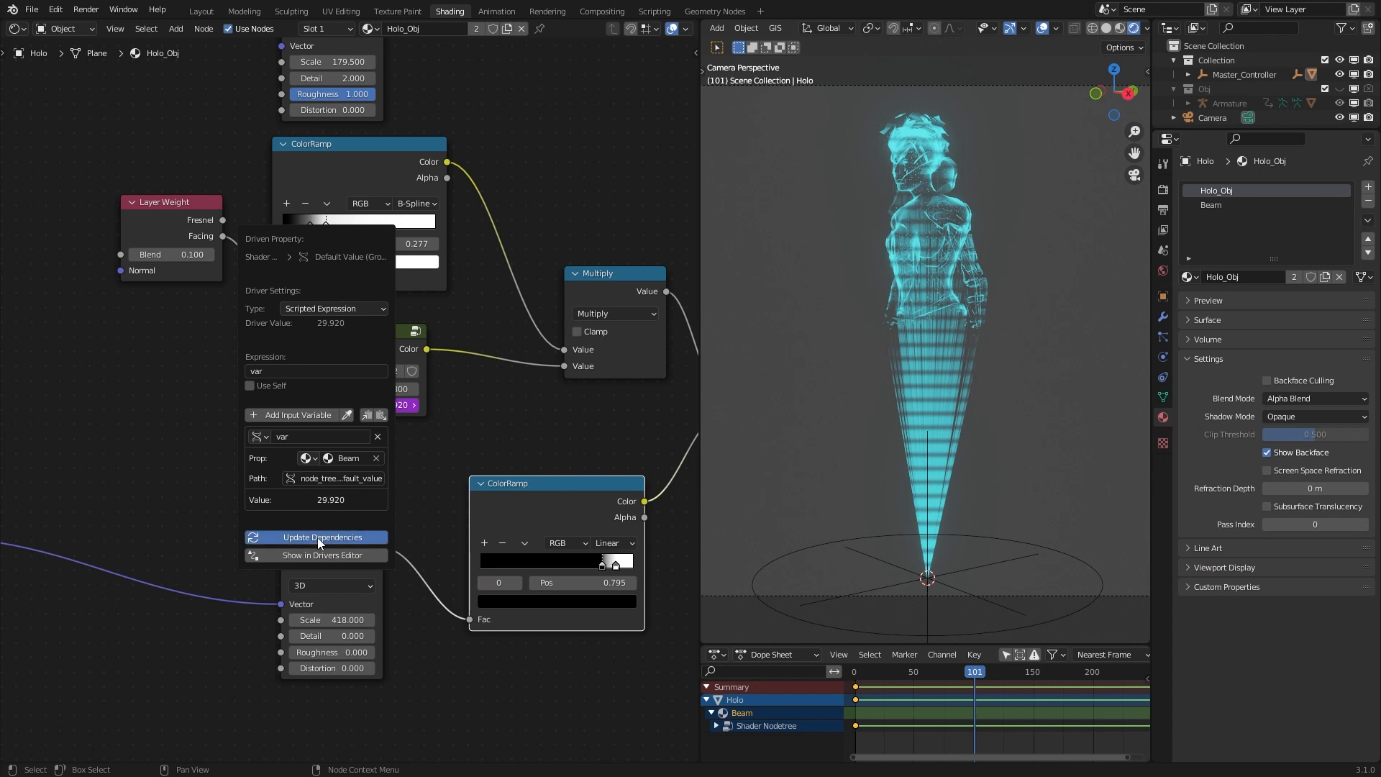
click(423, 519)
drag(976, 671, 933, 679)
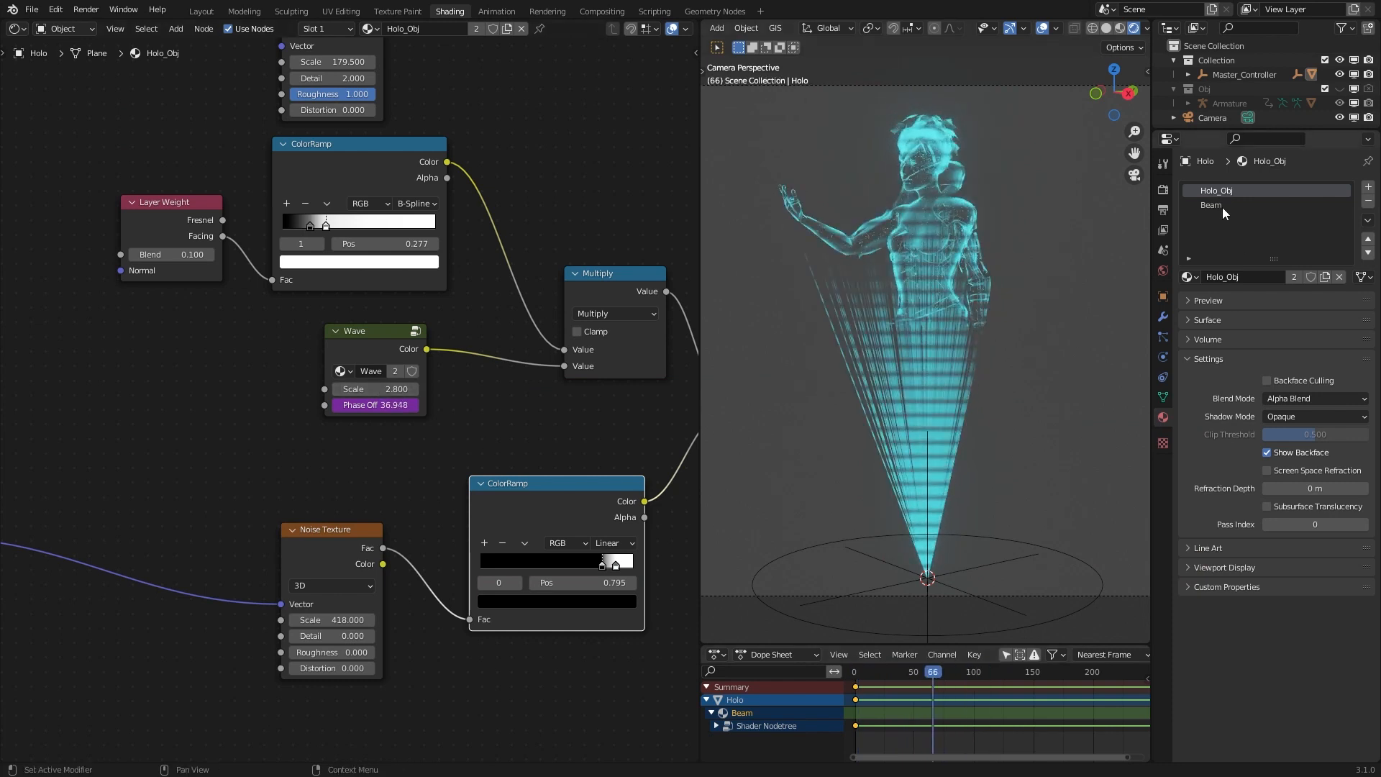
- Add a driver to the Holo_Obj Wave node's Scale as well
right_click(377, 389)
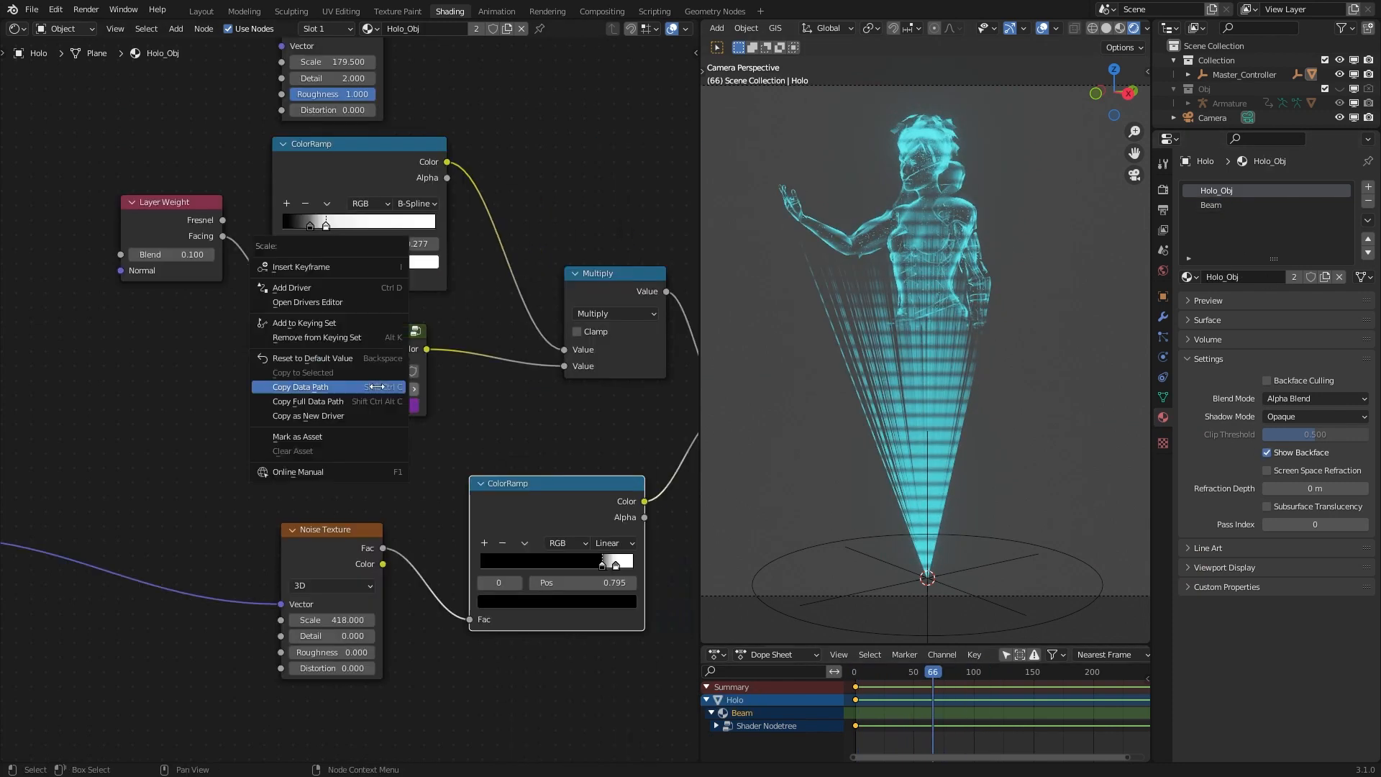
click(308, 288)
click(299, 455)
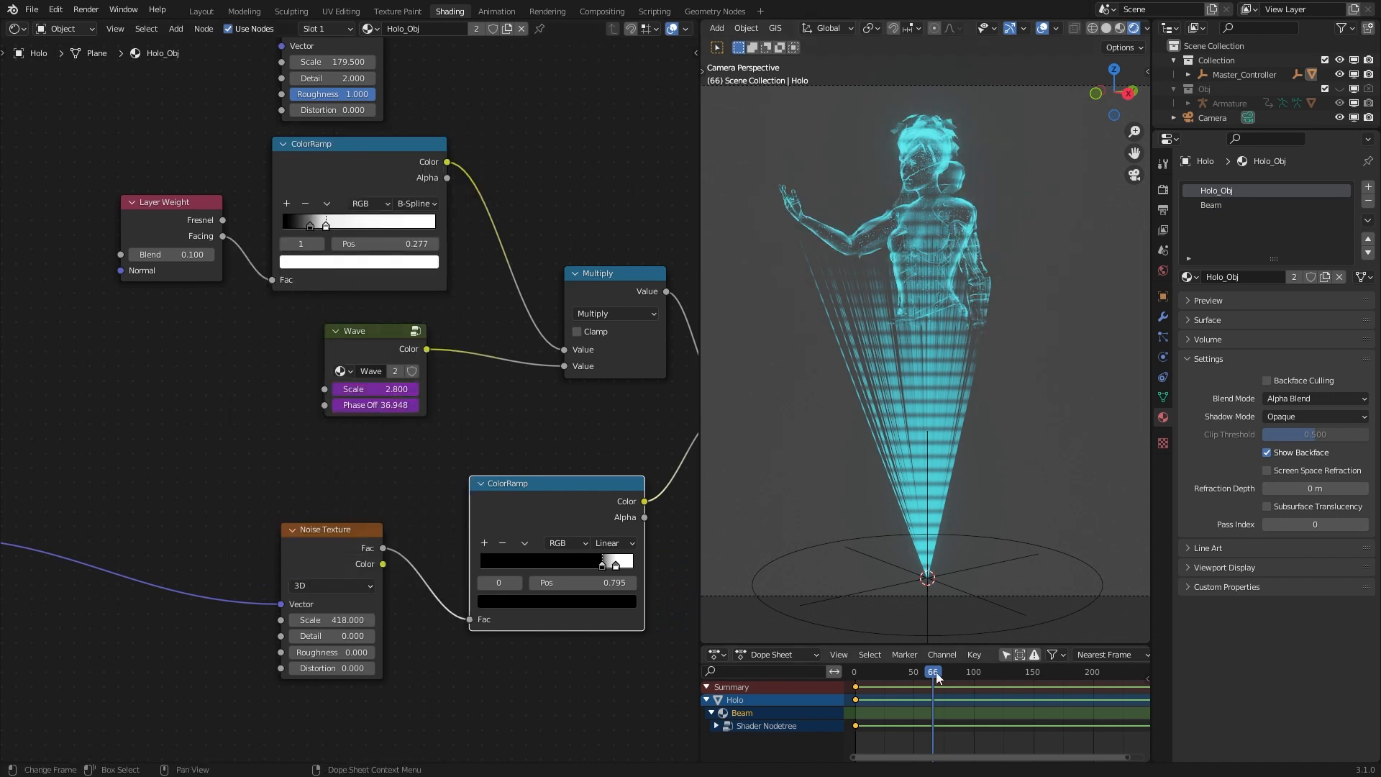
- Keyframe the Emission Strength of the Beam and Holo_Obj materials on frame 84
click(1216, 205)
mouse_move(634, 603)
mouse_down()
mouse_move(684, 604)
mouse_move(634, 603)
mouse_up()
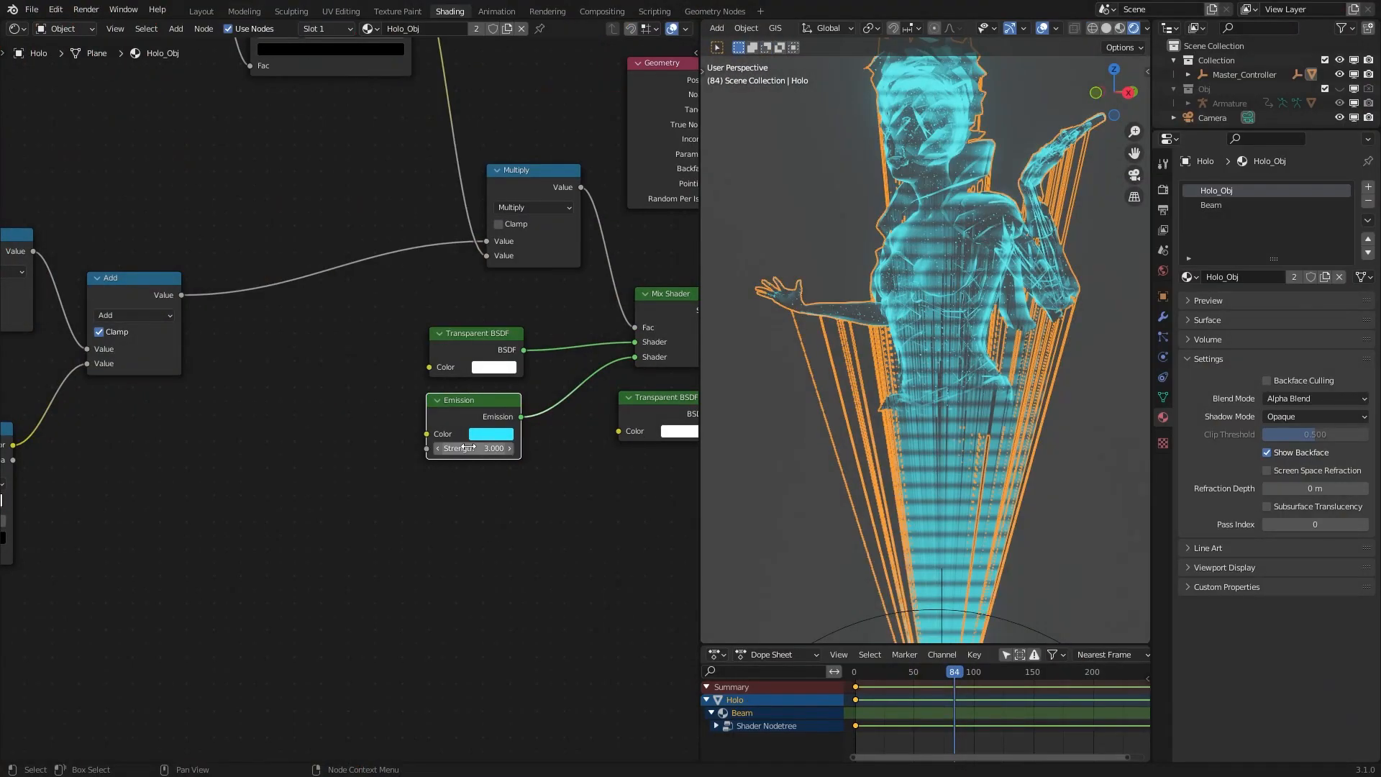
key(i)
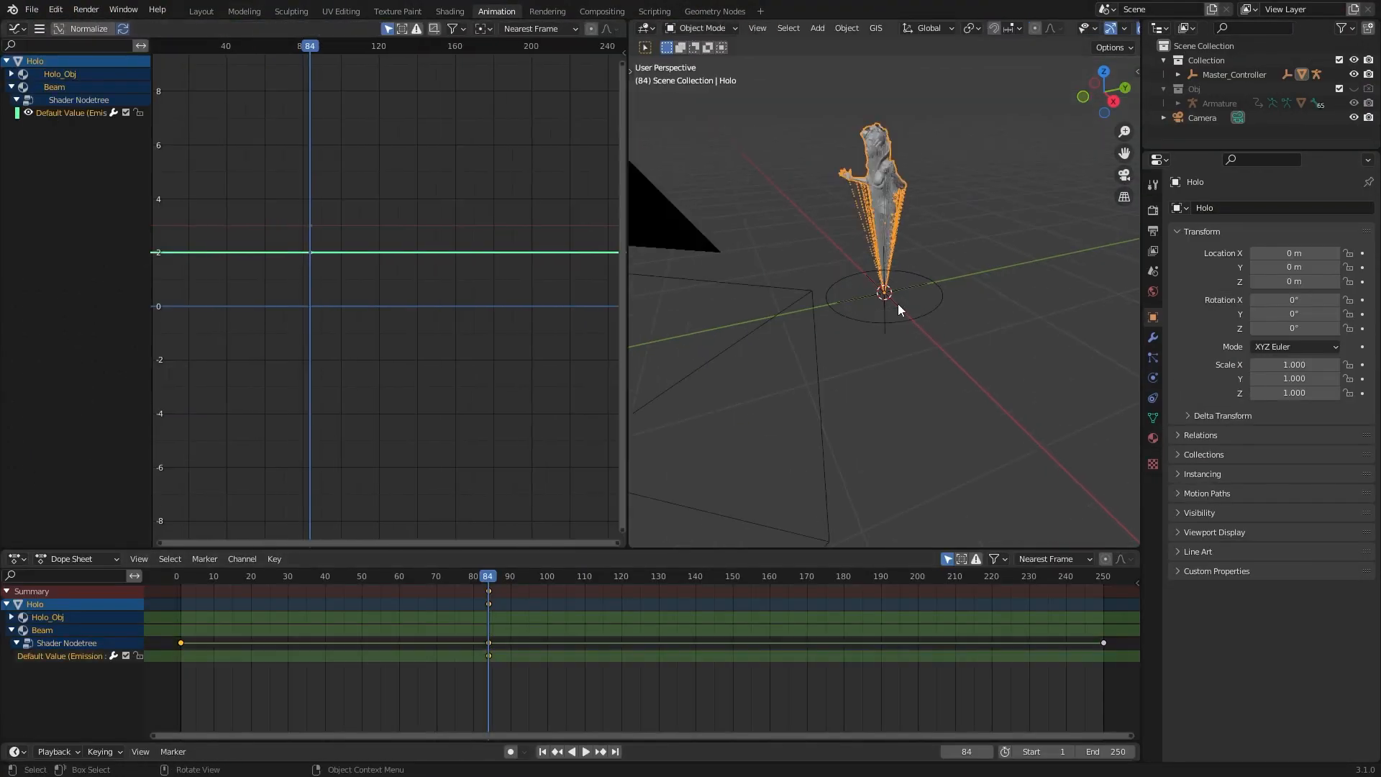
- Add a Built-In Function modifier to the Beam material's Emission Strength F-curve
key(KP_Decimal)
drag(630, 359, 704, 356)
key(n)
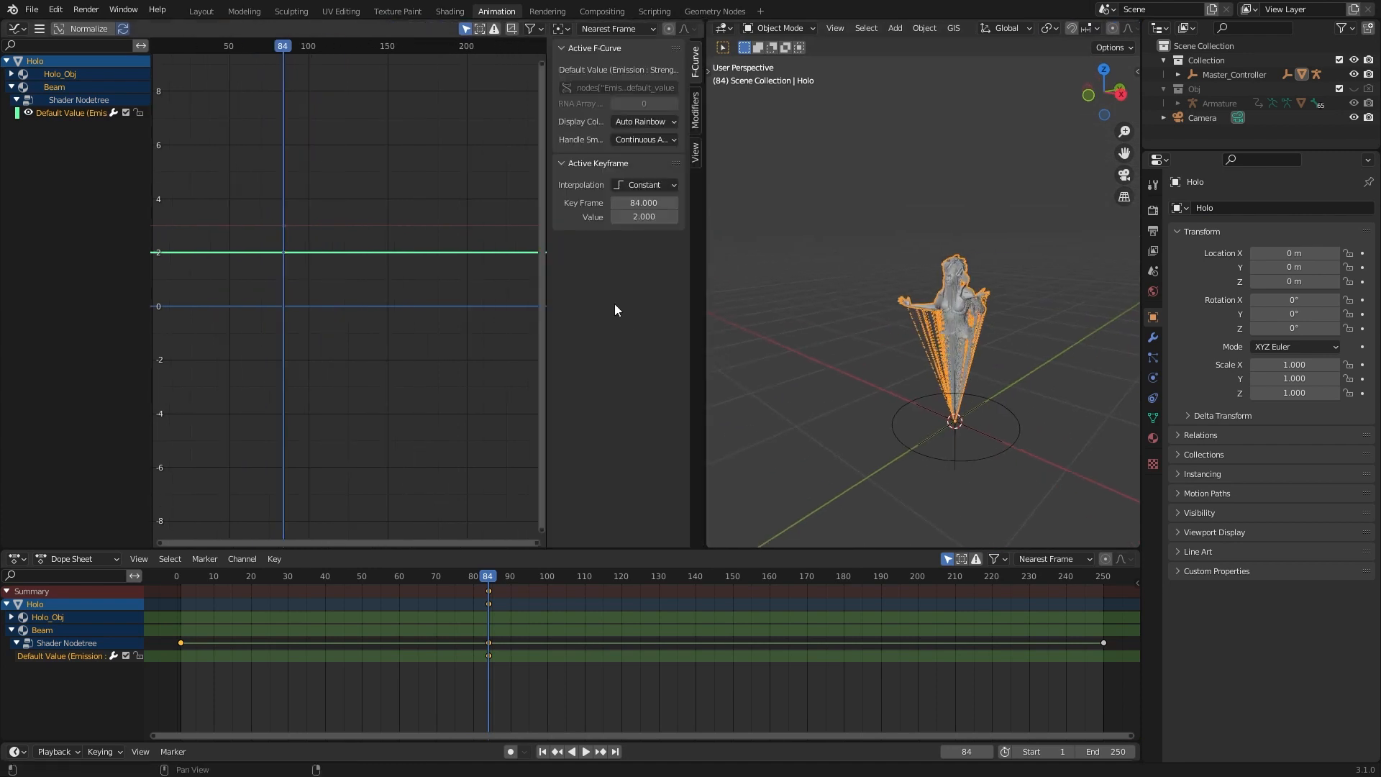
click(696, 104)
click(612, 50)
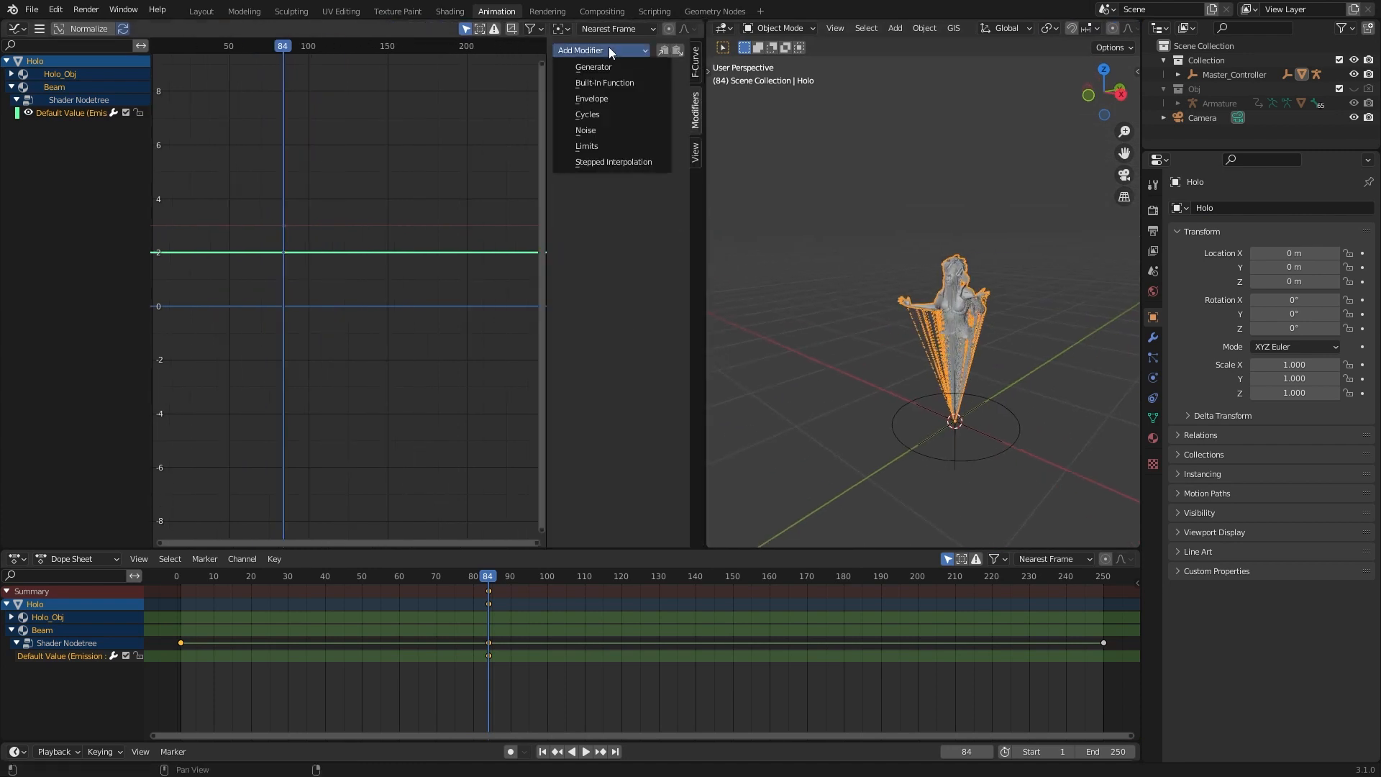
click(608, 84)
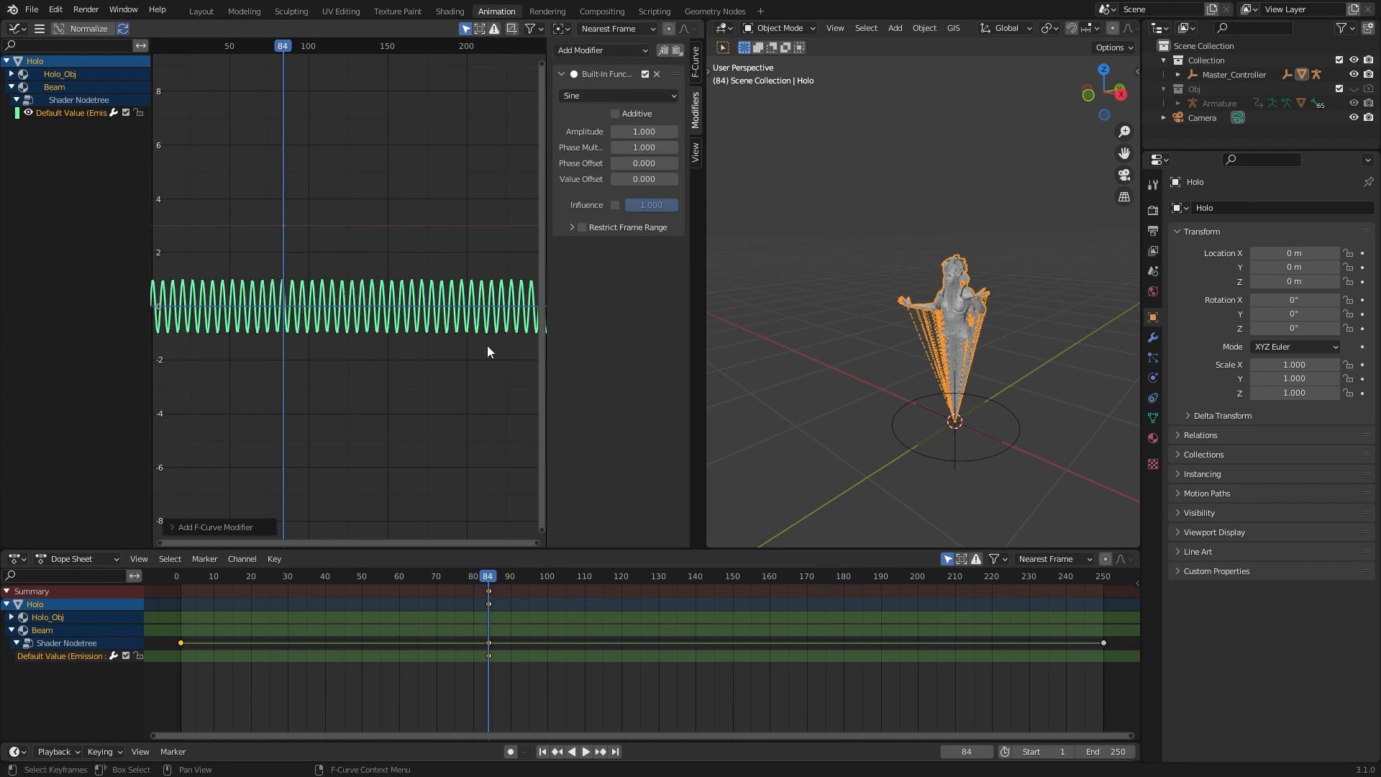
- Make the Beam sine modifier additive with phase multiplier 0.240 and value offset -0.800, and play the animation
drag(536, 543, 428, 550)
drag(427, 550, 336, 549)
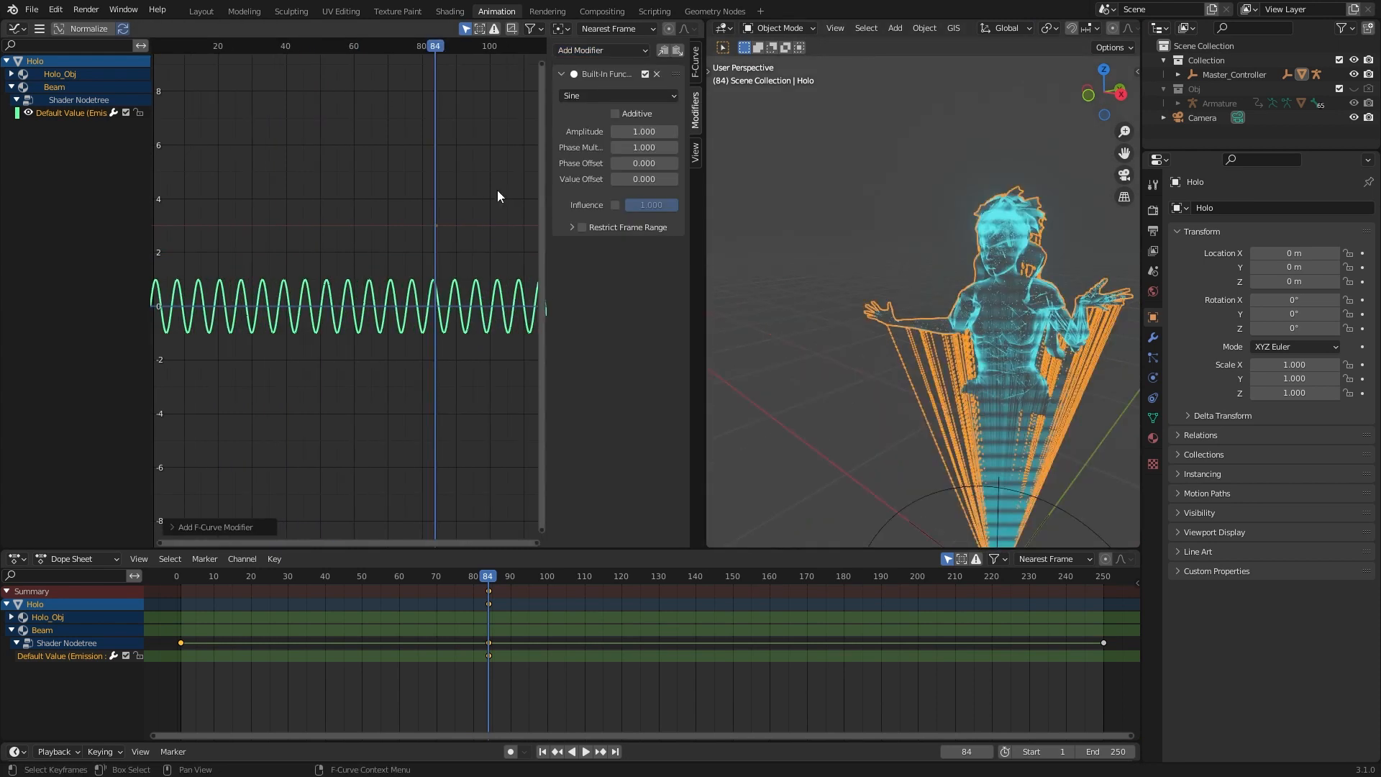
click(616, 113)
scroll(446, 288, up, 3)
mouse_move(653, 180)
mouse_down()
mouse_move(632, 180)
mouse_move(661, 179)
mouse_up()
click(194, 48)
key(space)
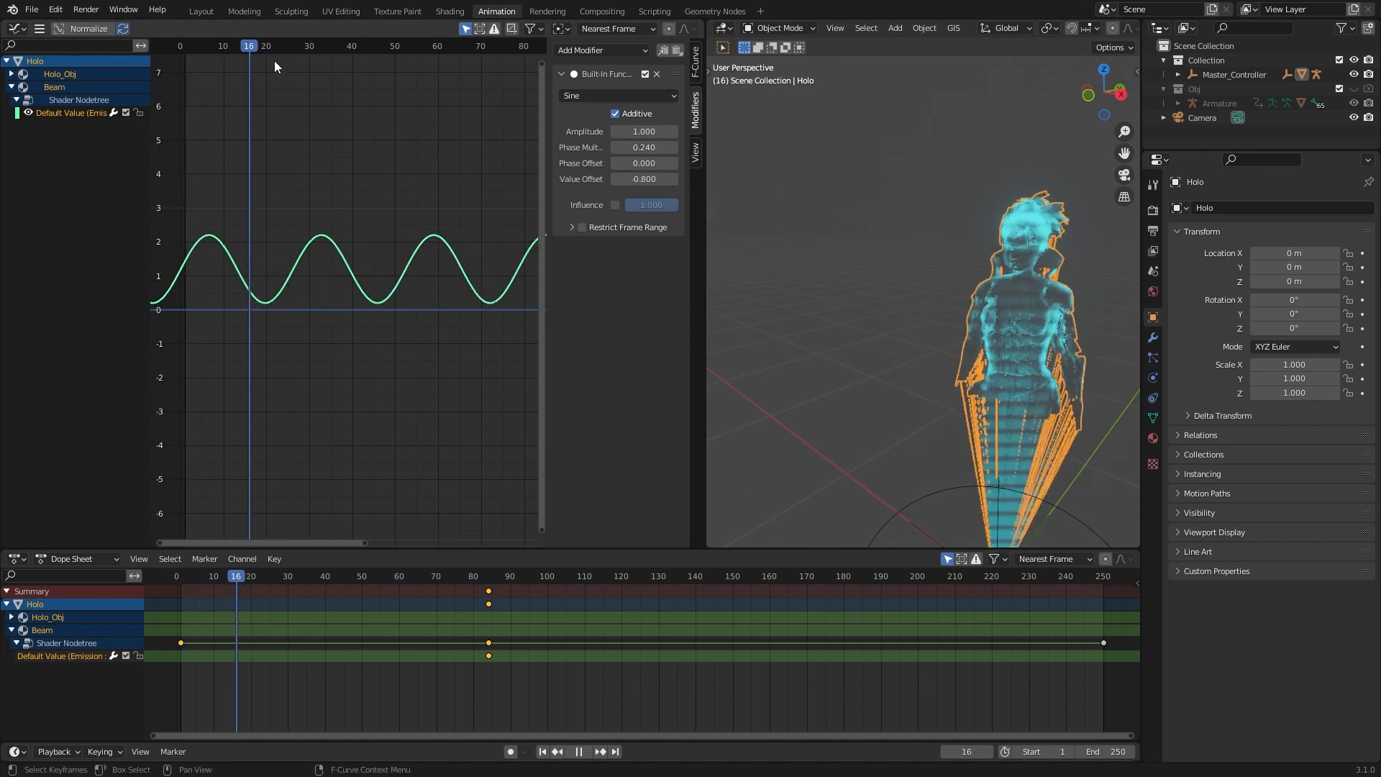
- Add a Built-In Function modifier to the Holo_Obj material's Emission Strength F-curve
click(11, 74)
click(72, 100)
click(602, 50)
click(598, 86)
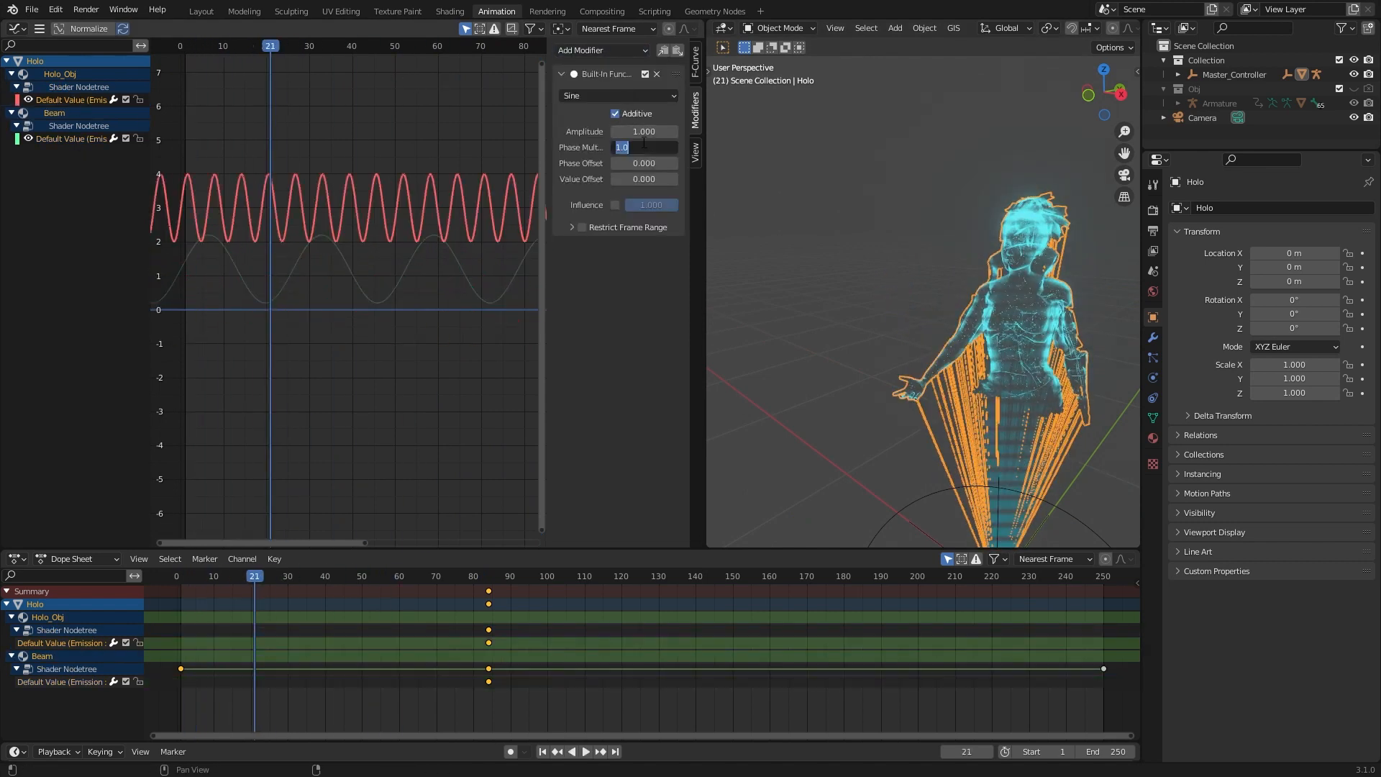
- Set the Holo_Obj sine modifier to amplitude 1.410, phase multiplier 0.240 and value offset -0.620, and play back the flicker
drag(642, 146, 675, 133)
mouse_move(645, 180)
mouse_down()
mouse_move(586, 180)
mouse_move(677, 180)
mouse_move(649, 180)
mouse_up()
scroll(1043, 29, down, 6)
click(1050, 28)
key(space)
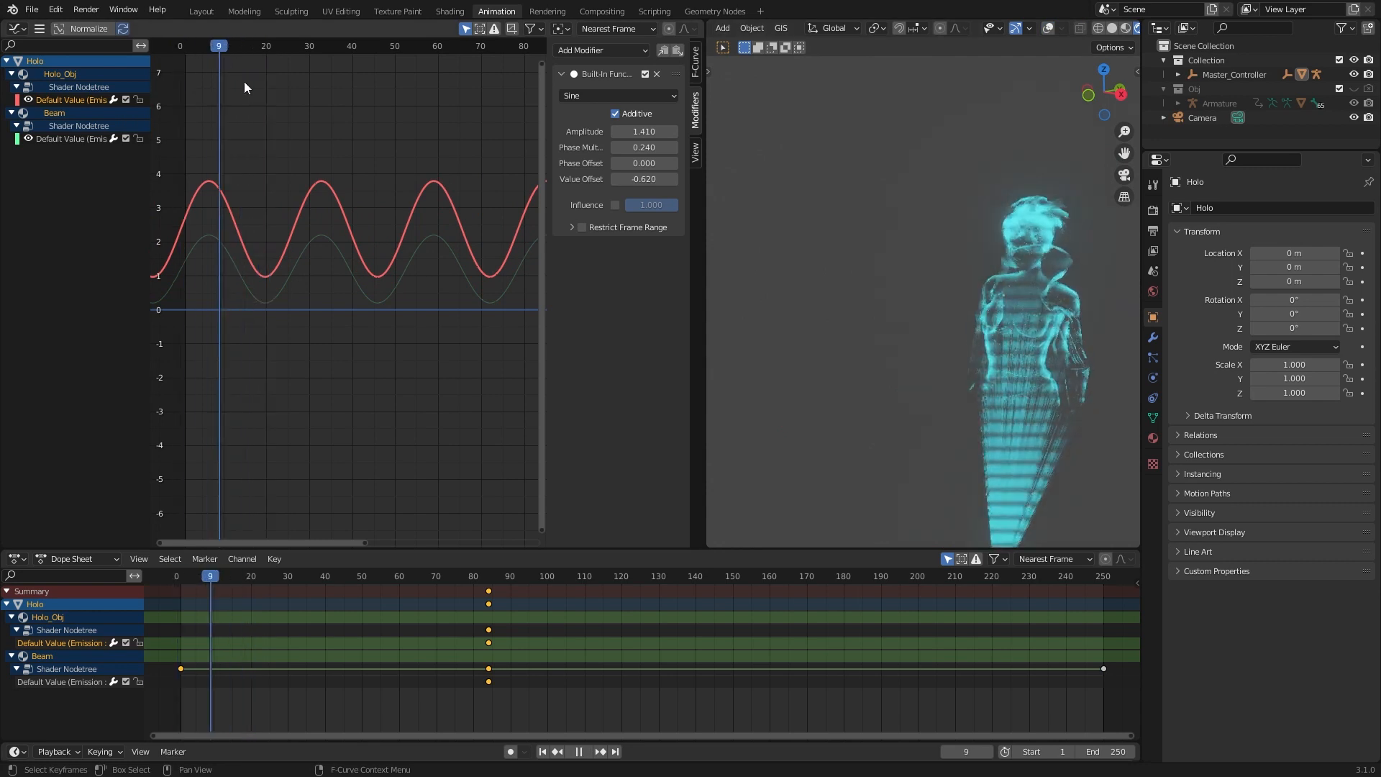
shift+right_drag(496, 121, 370, 237)
- Open the Holo_Obj material's shader nodes and bring its Noise Texture branch into view
click(450, 11)
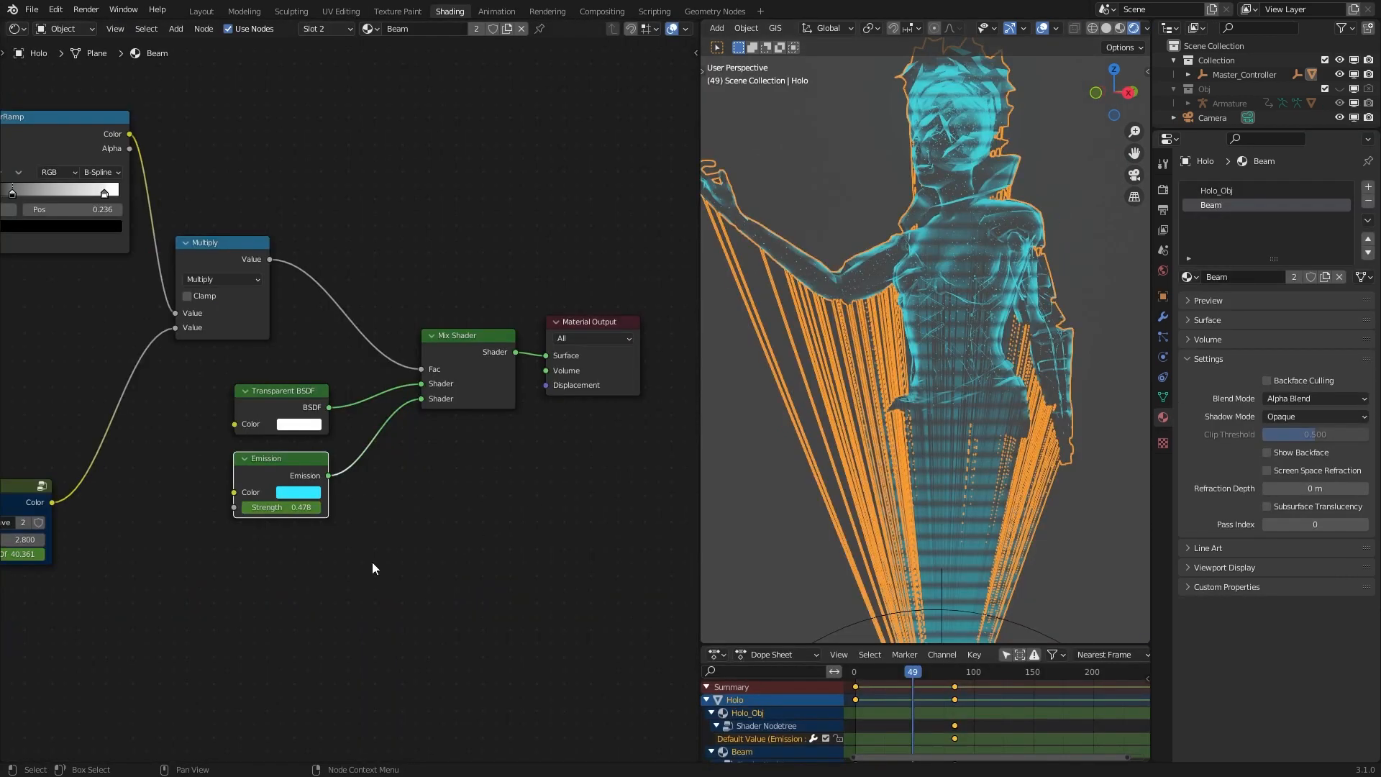
scroll(374, 538, down, 2)
click(1226, 190)
scroll(530, 245, down, 3)
middle_drag(529, 245, 379, 515)
scroll(302, 447, up, 9)
middle_drag(302, 447, 382, 268)
scroll(392, 281, down, 5)
middle_drag(552, 417, 696, 229)
scroll(504, 403, up, 4)
middle_drag(399, 505, 496, 506)
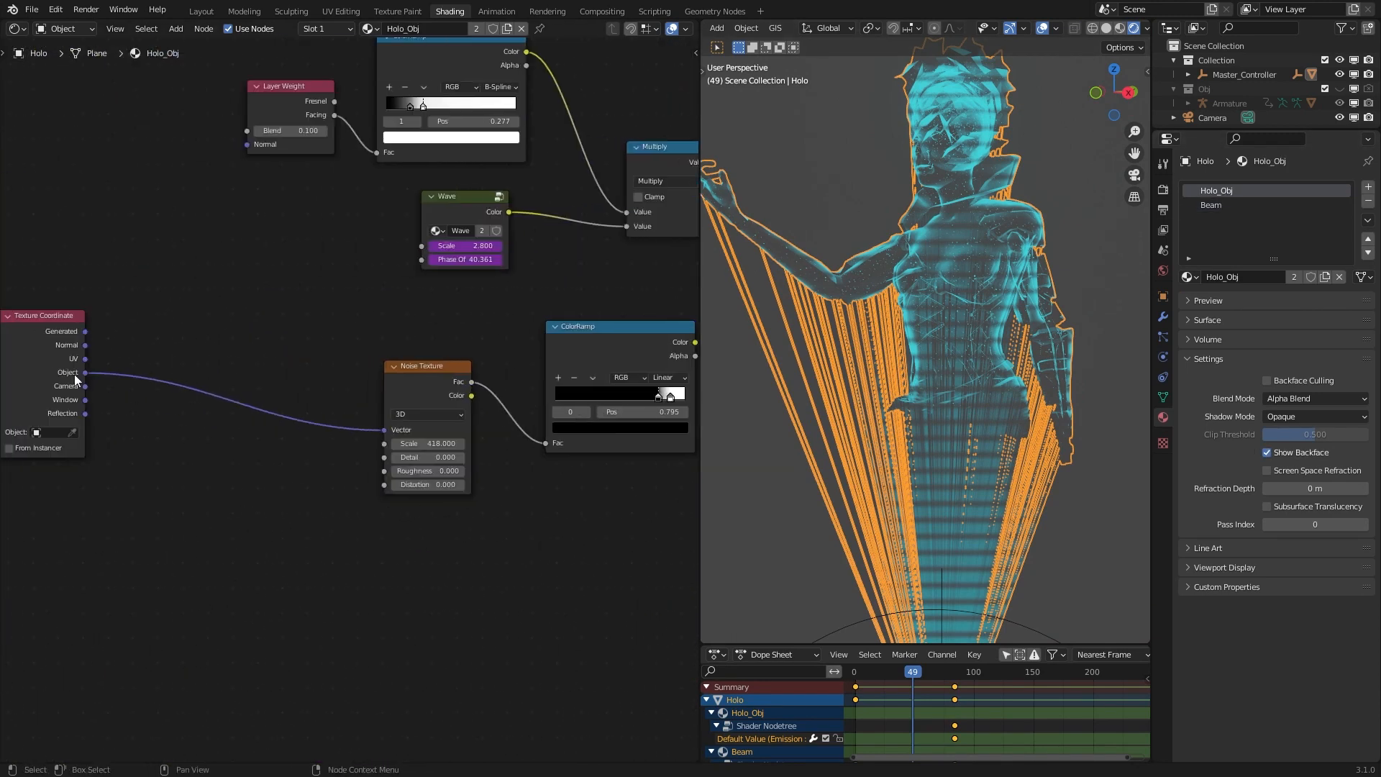
- Move the Texture Coordinate node closer to the Noise Texture and switch the noise to 4D
drag(75, 374, 186, 408)
scroll(359, 460, up, 2)
middle_drag(439, 530, 400, 520)
scroll(413, 485, up, 2)
click(416, 407)
click(409, 485)
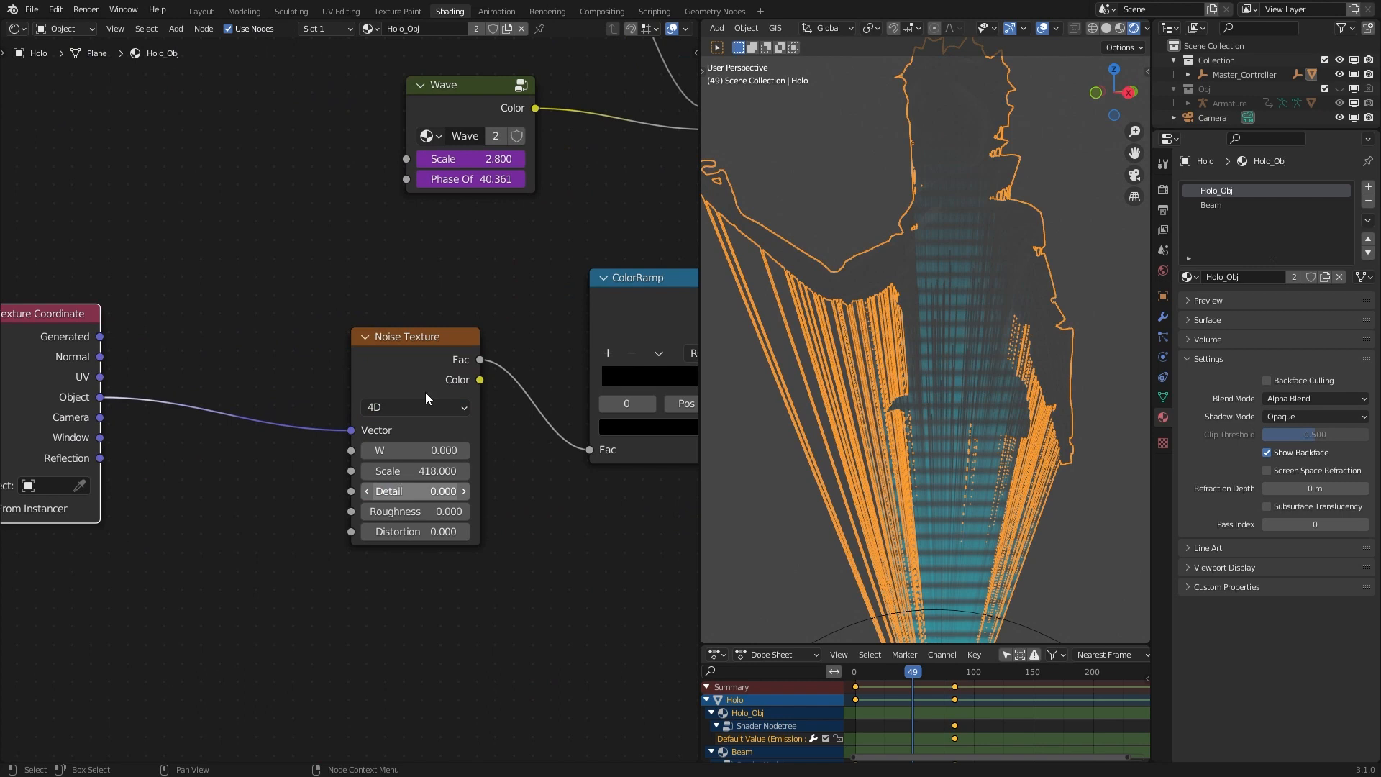
- Keyframe the Noise Texture's W value on frame 18 and add a Generator modifier to its F-curve
click(876, 673)
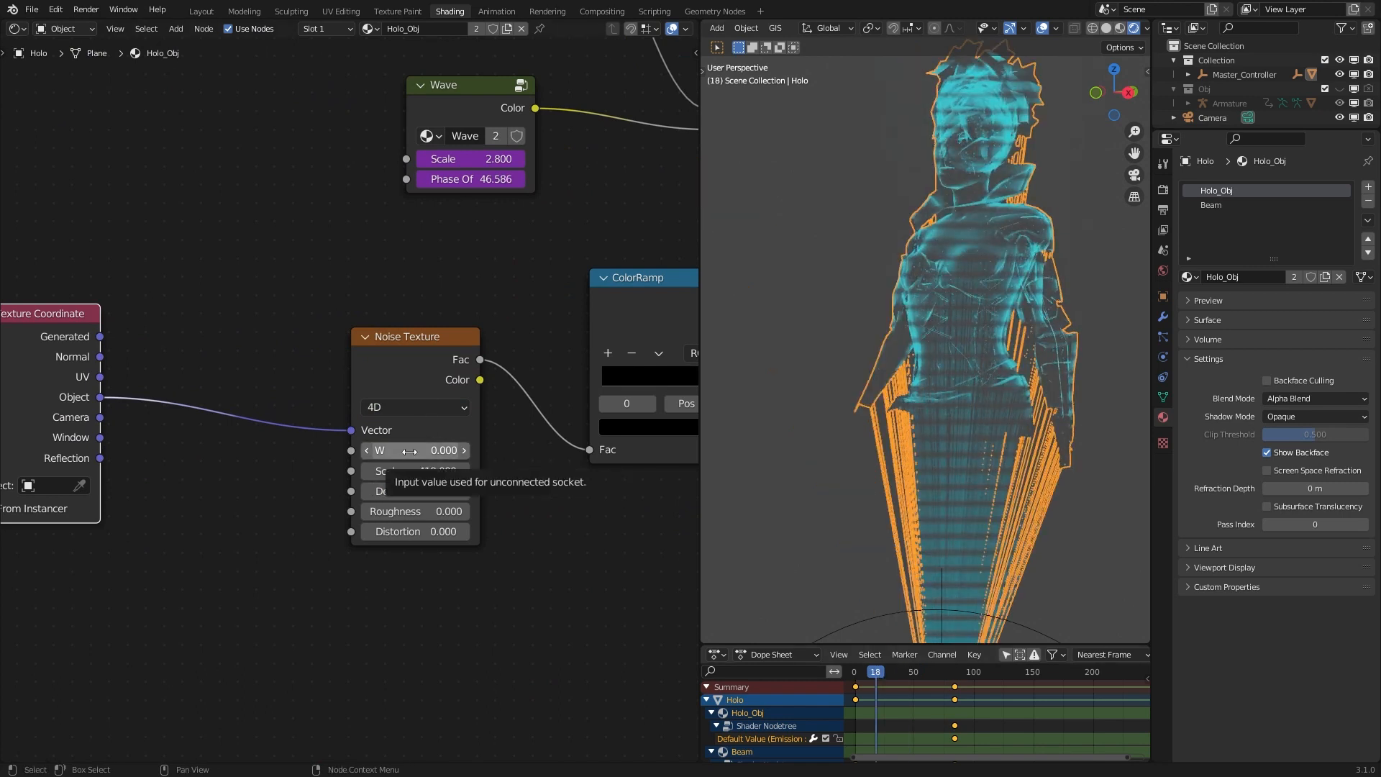
click(496, 12)
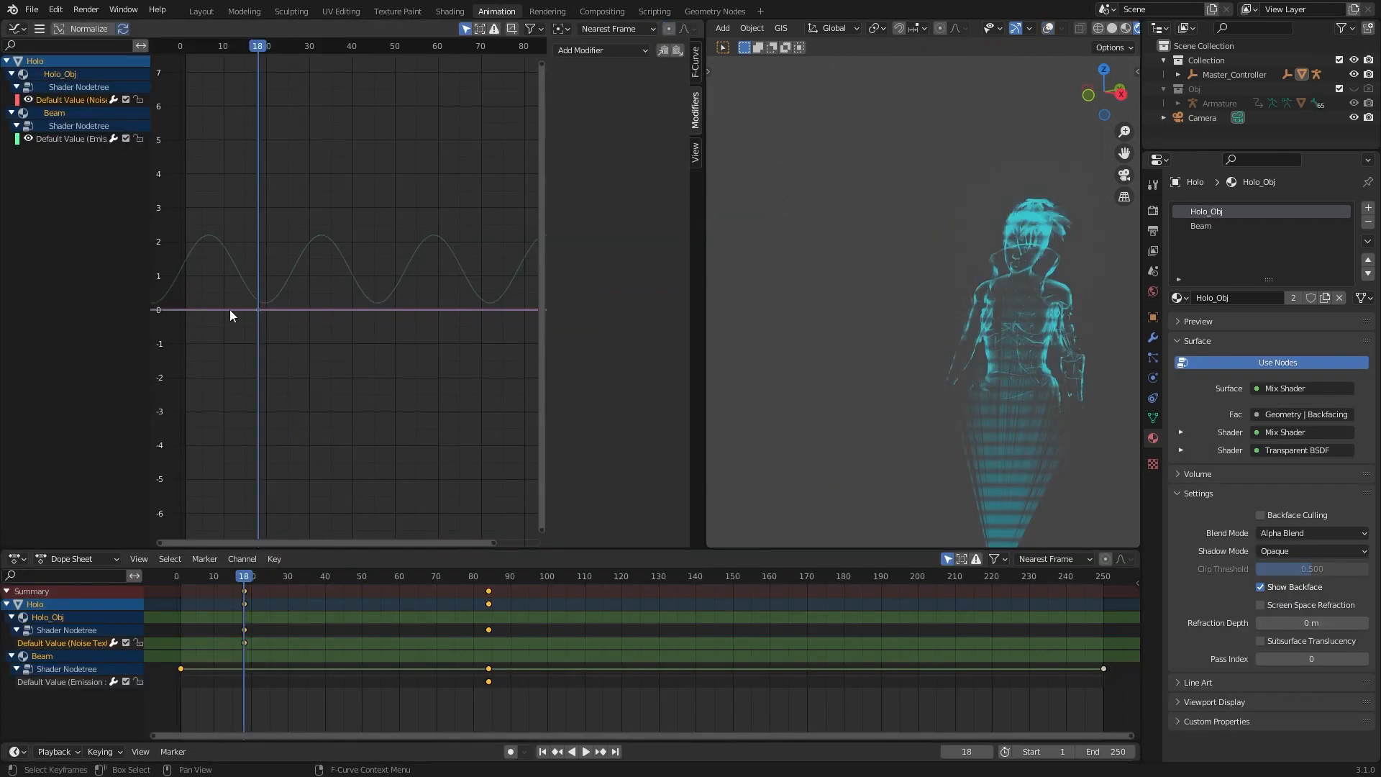
click(612, 52)
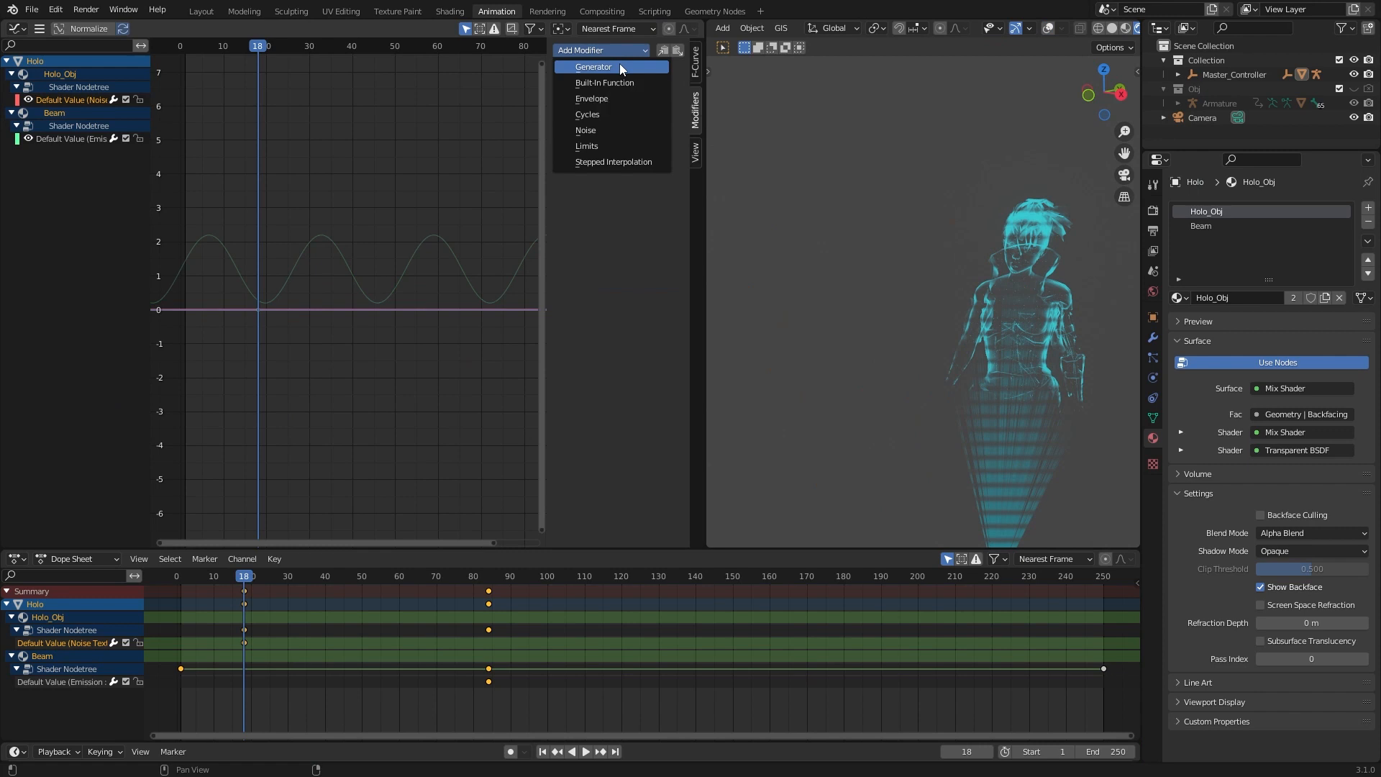
click(619, 66)
key(Home)
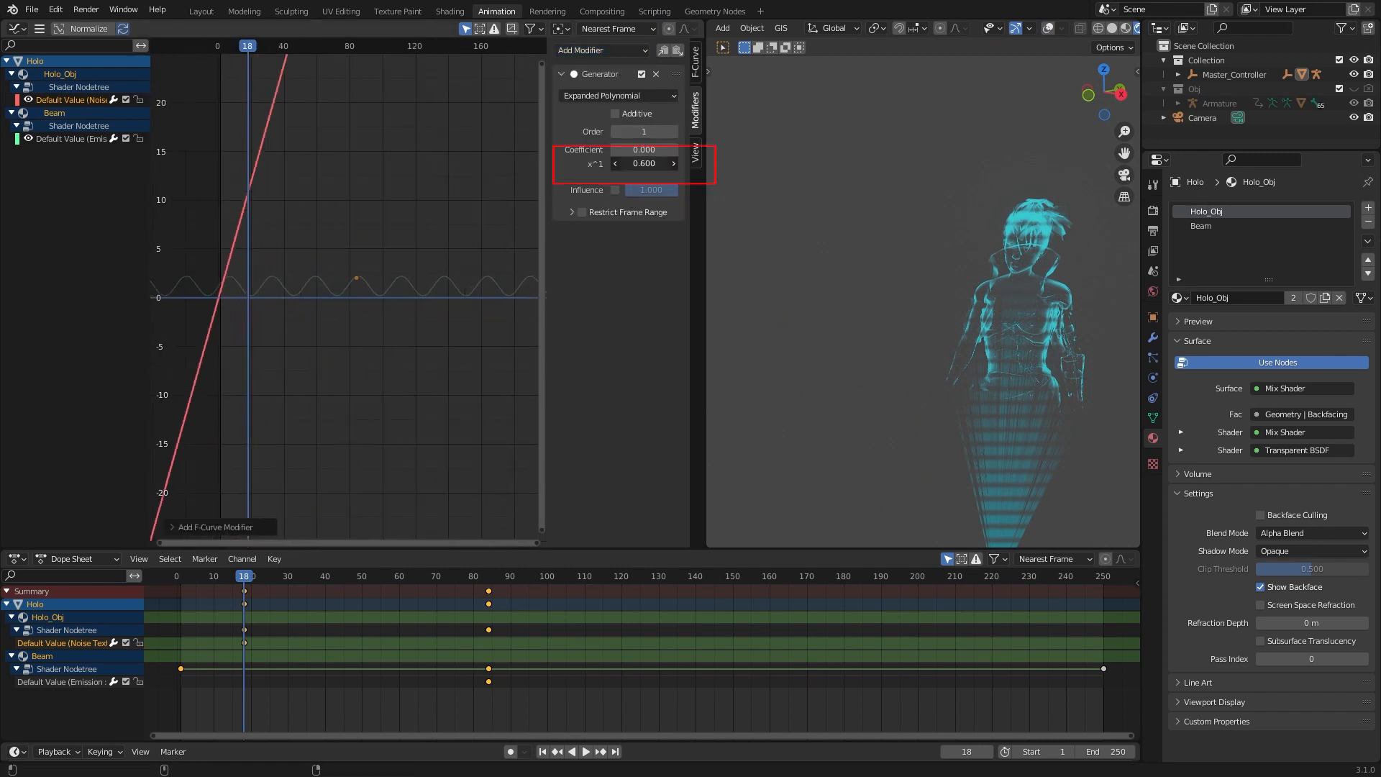
- Set the Generator's x^1 coefficient to 0.030 and scrub the timeline to check the moving noise specks
drag(643, 164, 636, 164)
drag(193, 577, 345, 577)
scroll(866, 402, up, 7)
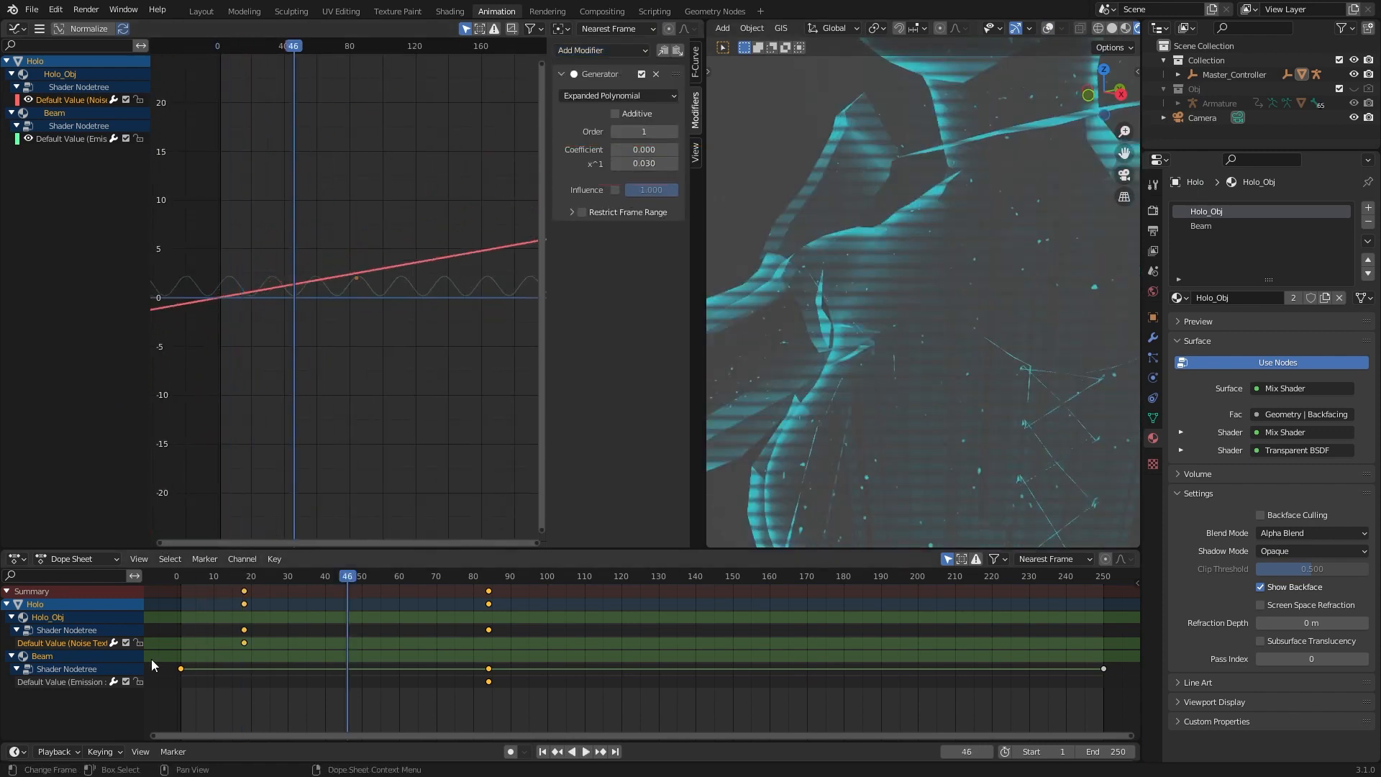
drag(193, 577, 262, 576)
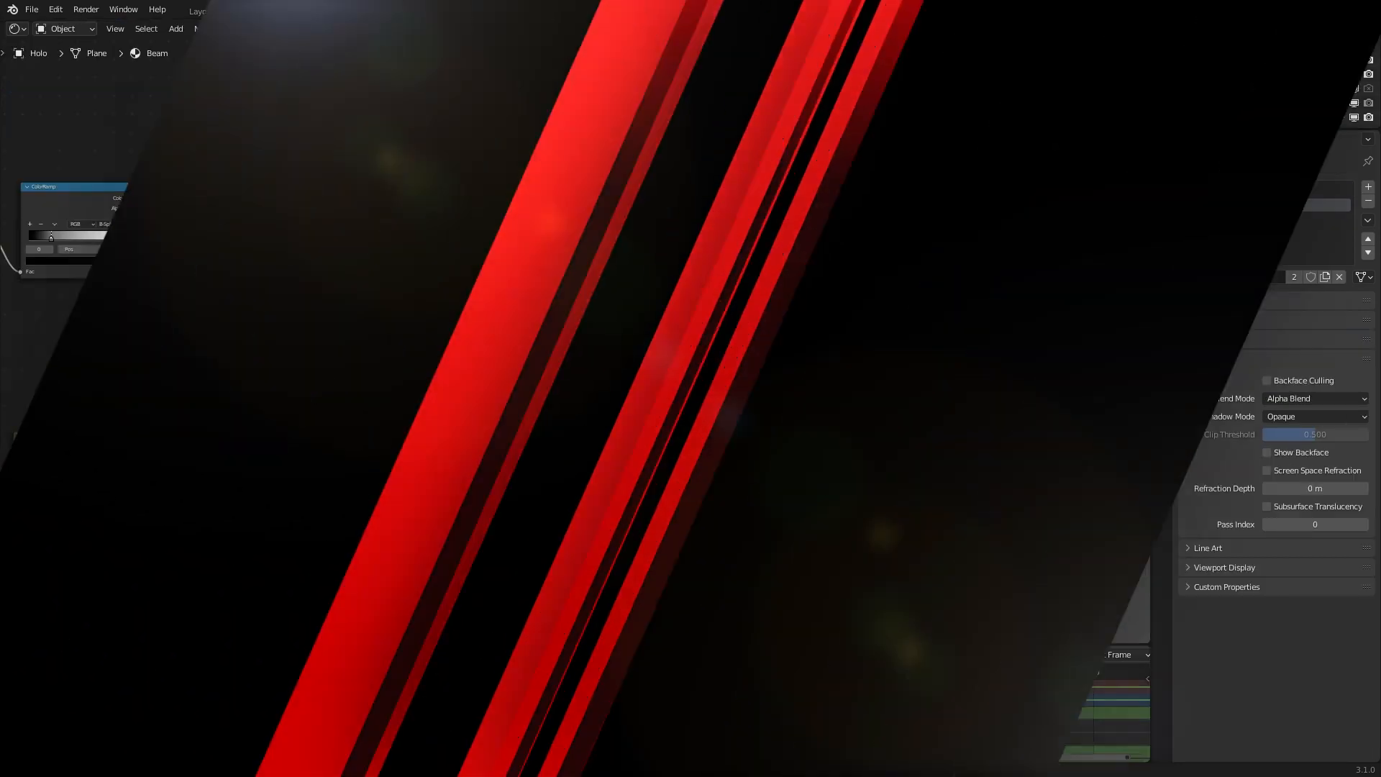
- Save the file and expose the Align Euler to Vector factor as a new Holo group input, leaving it unlinked
key(ctrl+s)
click(715, 12)
middle_drag(460, 397, 589, 420)
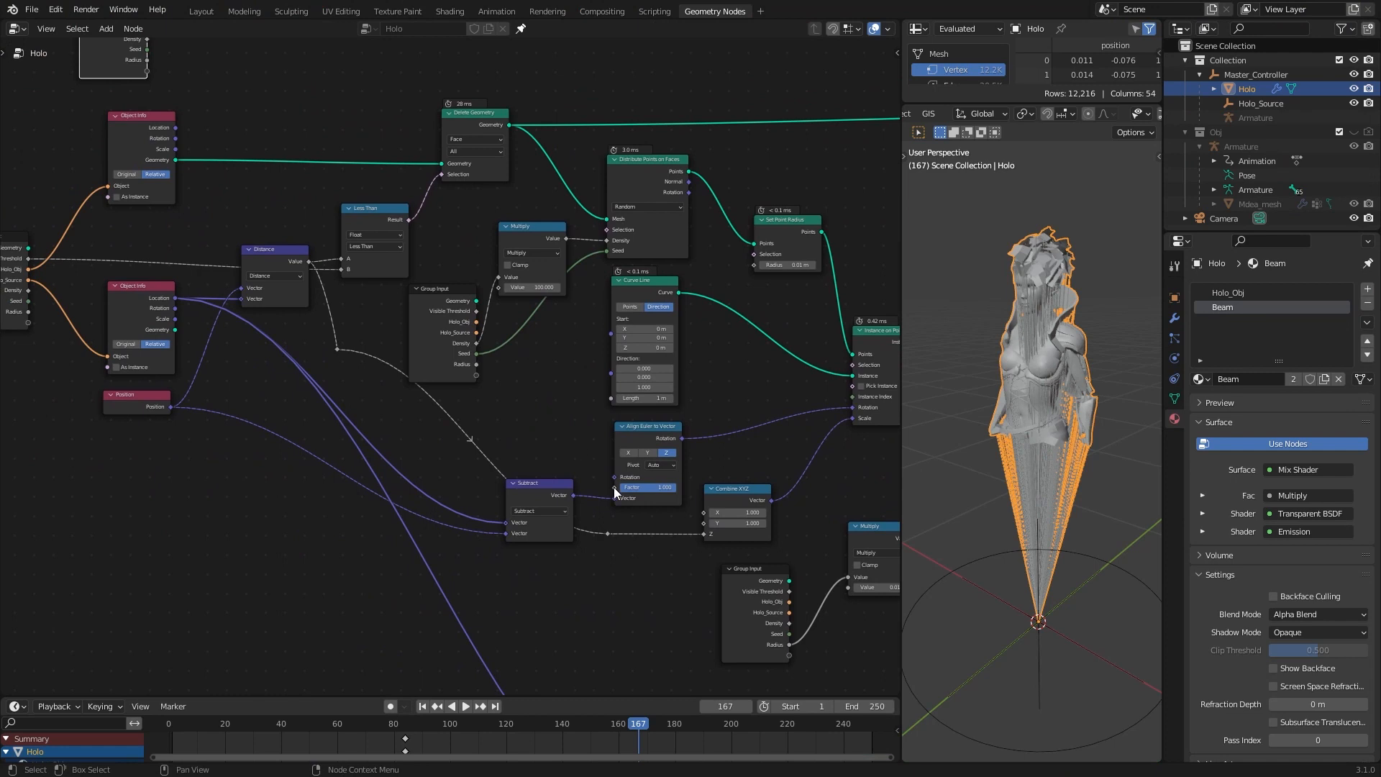
mouse_move(614, 487)
mouse_down()
mouse_move(316, 124)
mouse_move(158, 75)
mouse_up()
drag(610, 487, 589, 472)
- Rename the new Holo group input to Animation and show the geometry nodes modifier settings
middle_drag(307, 104, 449, 493)
scroll(449, 493, up, 5)
click(184, 425)
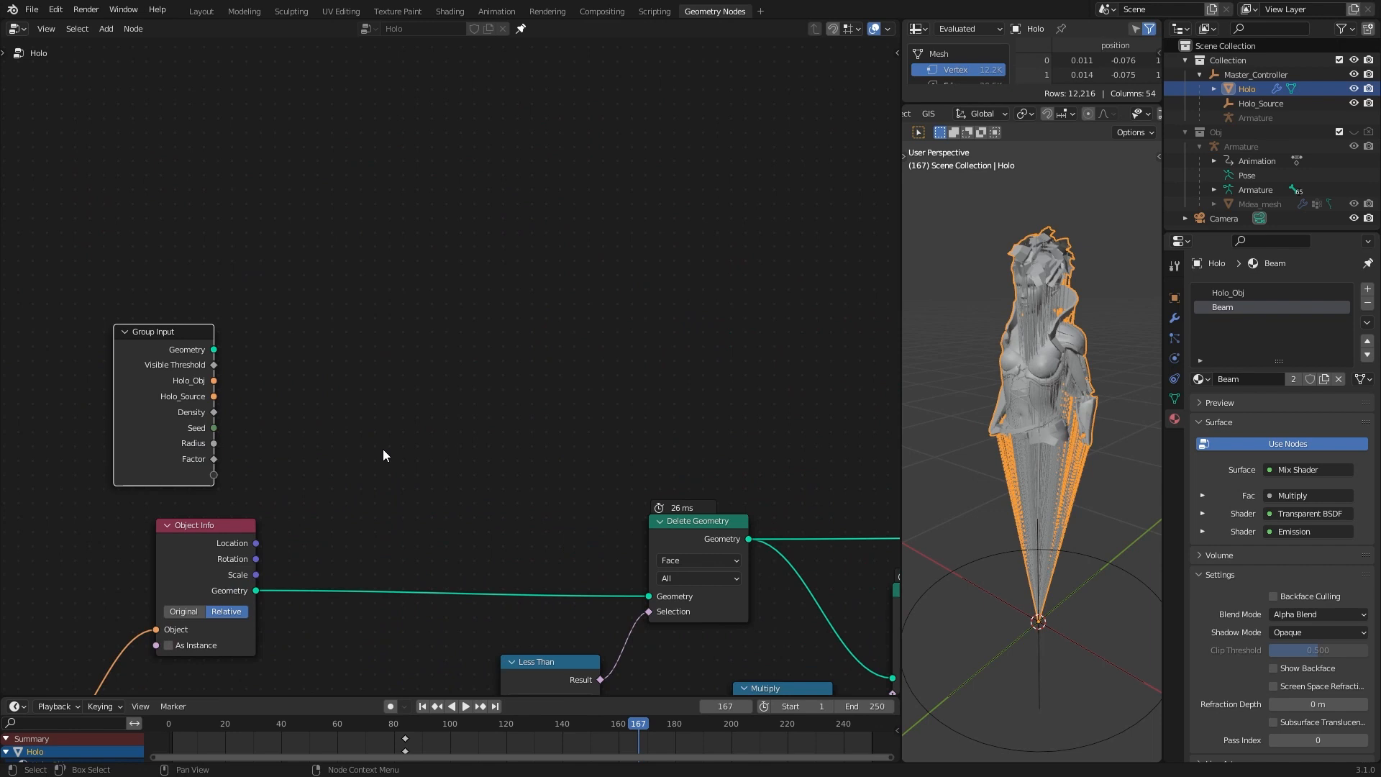
click(1174, 318)
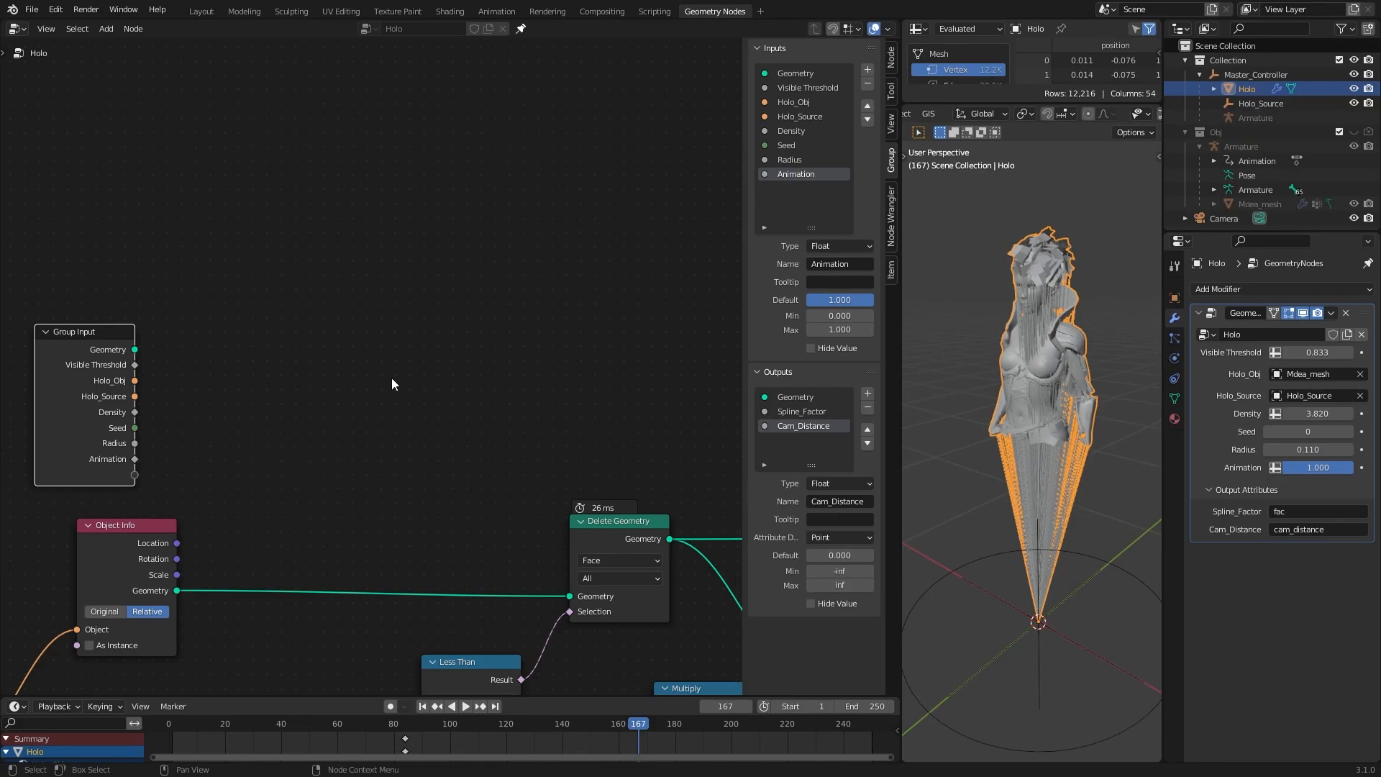
- Insert a Transform node between the figure's Object Info and Delete Geometry, and try out its Z rotation
scroll(391, 376, up, 3)
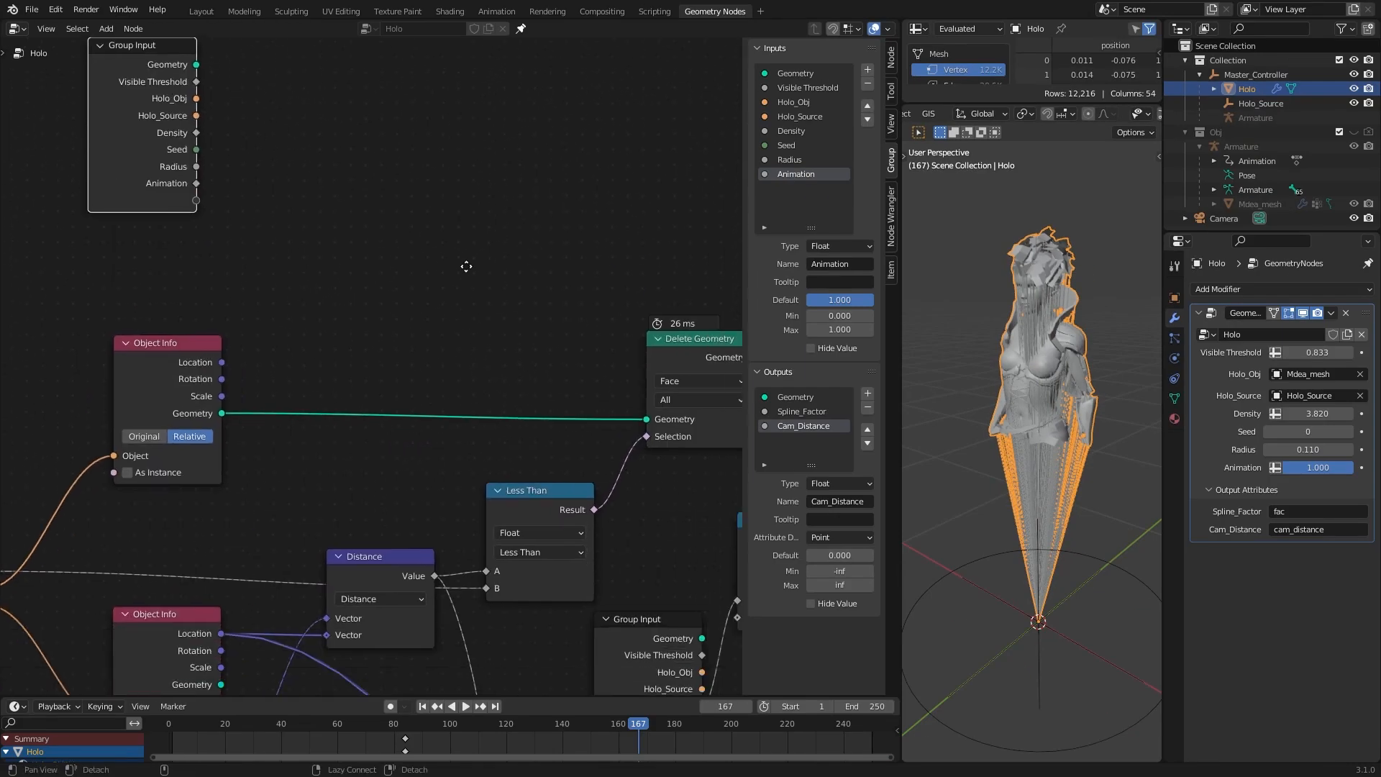
key(shift+a)
mouse_move(390, 233)
mouse_move(384, 274)
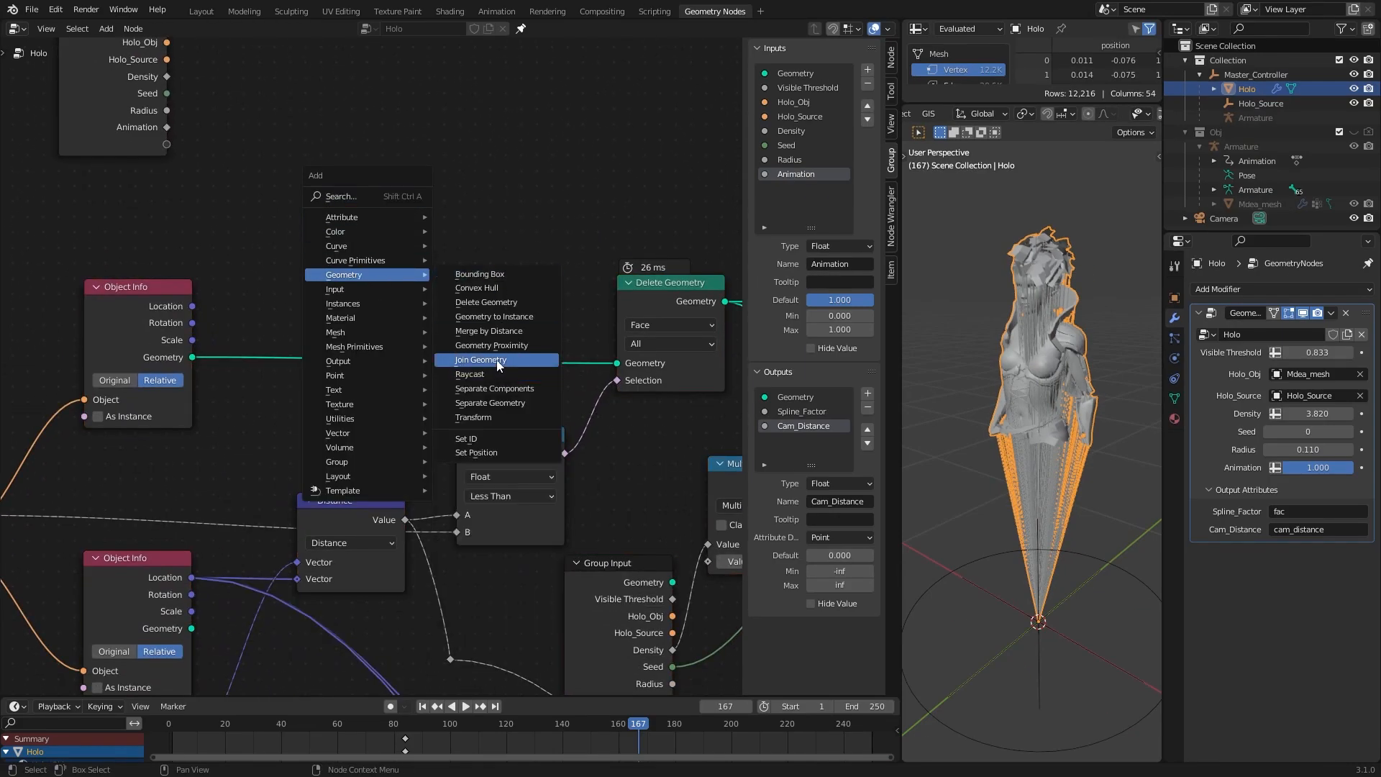
click(493, 418)
click(425, 182)
drag(504, 437, 509, 444)
drag(512, 308, 475, 351)
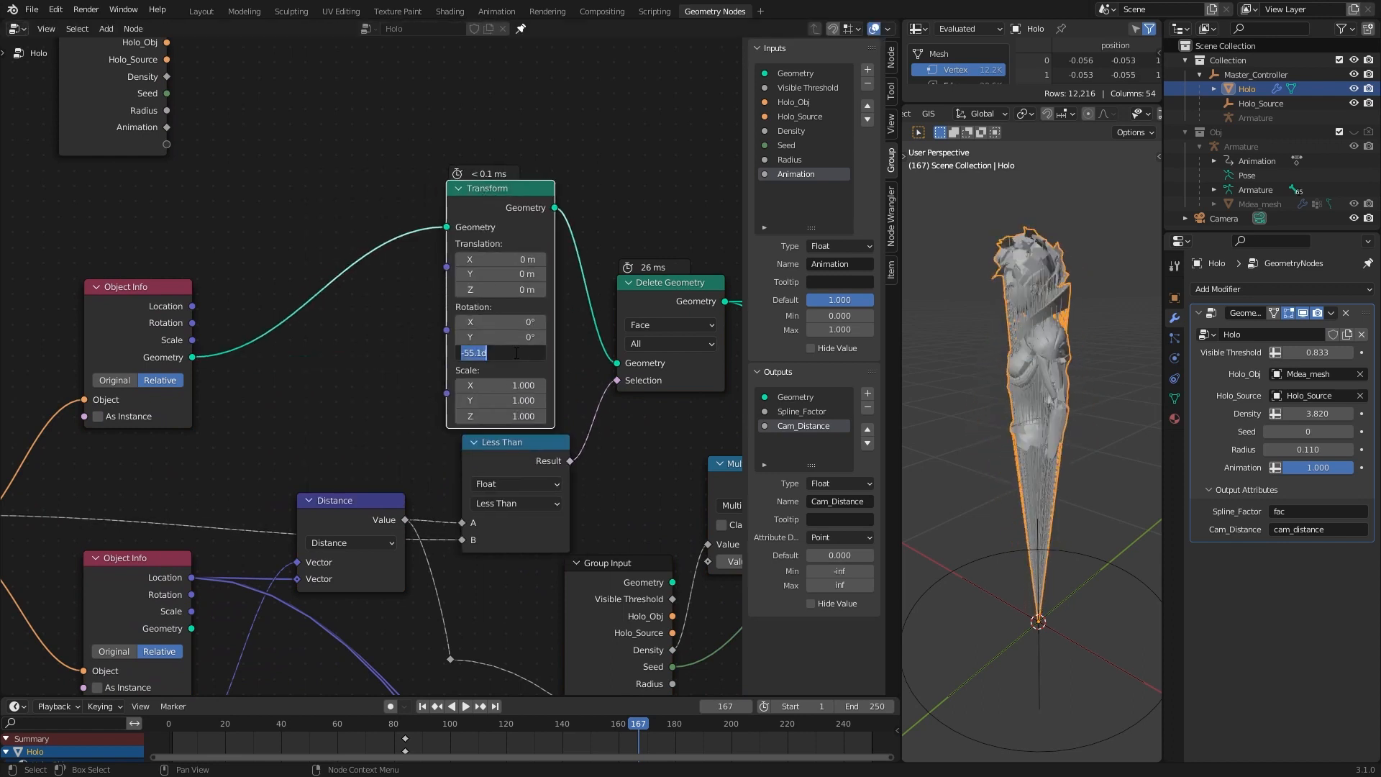
- Add a Combine XYZ node and link it to the Transform node's rotation
scroll(475, 351, down, 3)
key(shift+a)
text(xyz)
click(340, 409)
click(410, 360)
- Create an Add math node from the Animation input and set its second value to pi
drag(301, 218, 323, 403)
text(add)
key(Return)
click(345, 396)
scroll(145, 305, up, 3)
drag(304, 171, 219, 184)
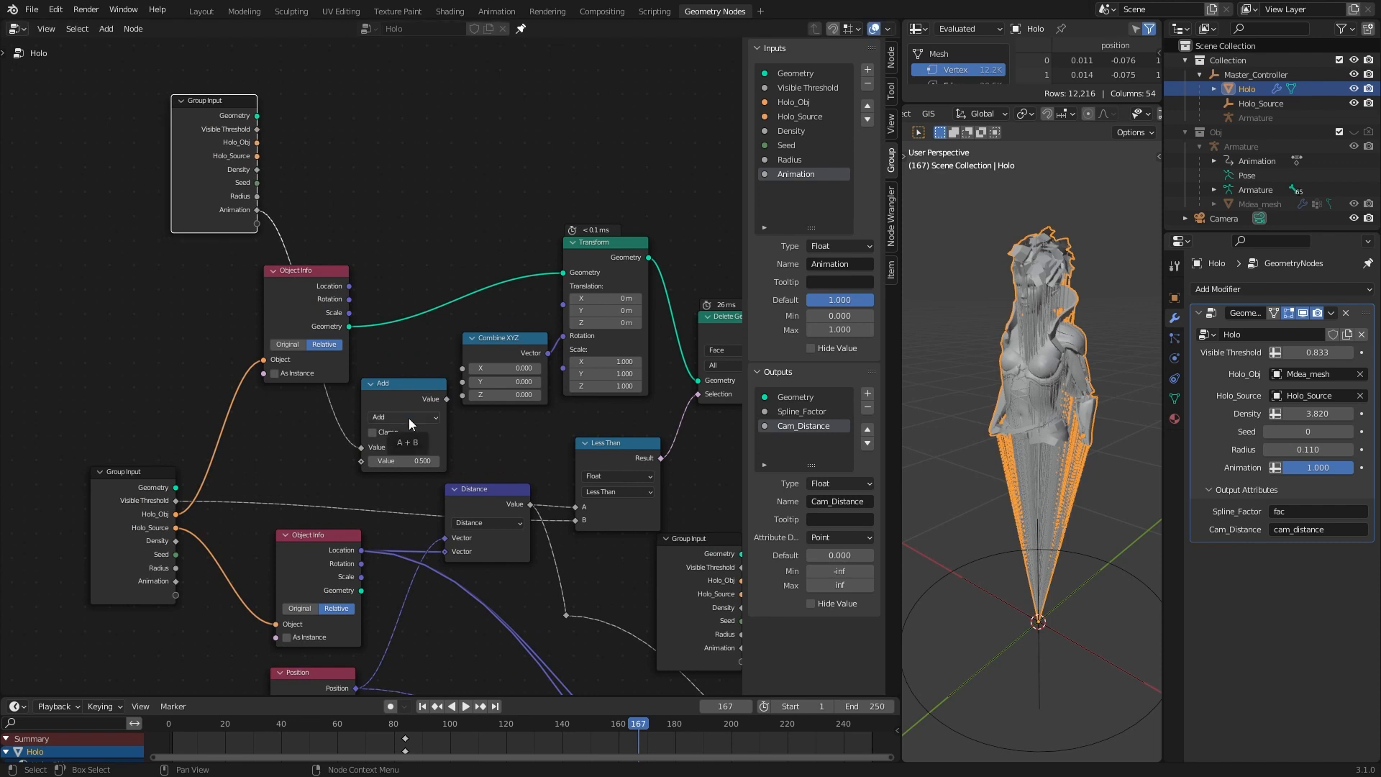
click(409, 461)
text(p)
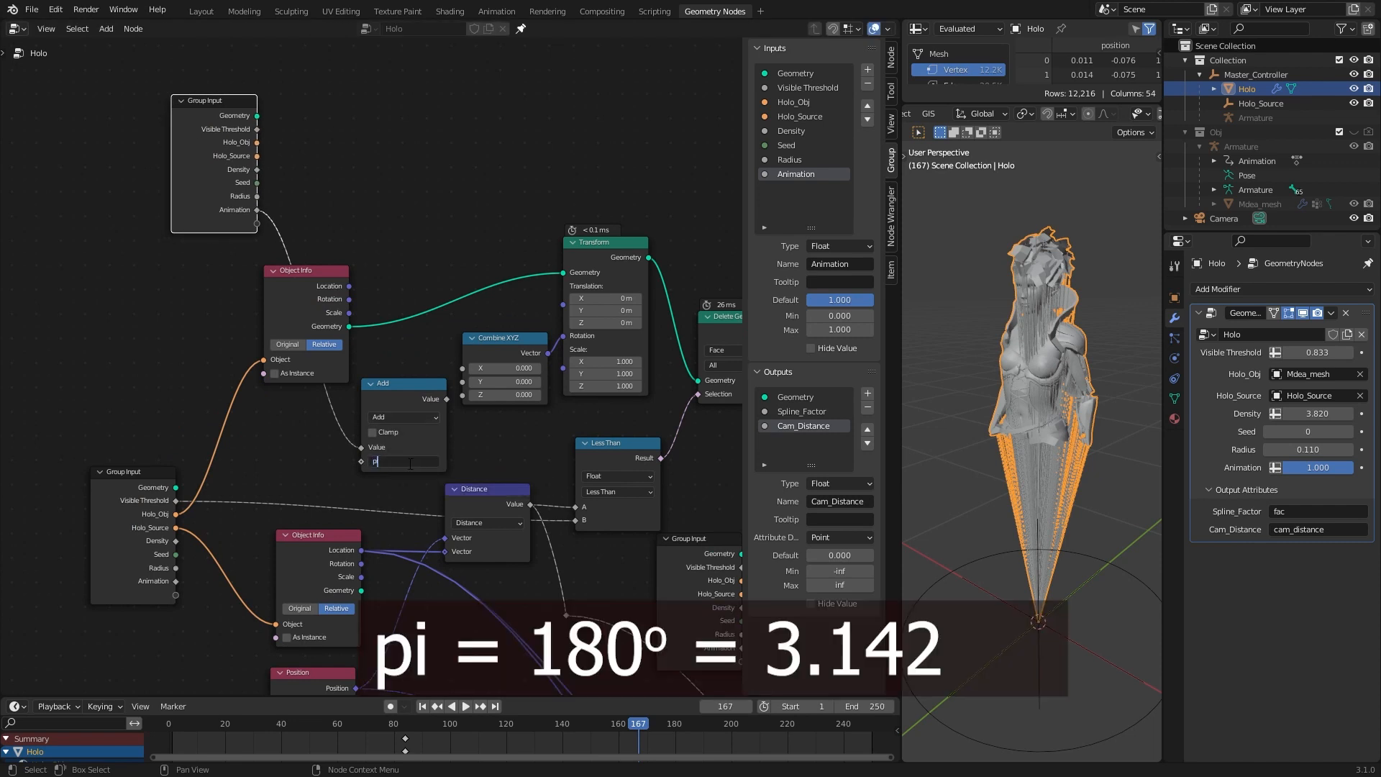
- Rearrange the rotation nodes, feed the math node into Combine XYZ's Z, and change its operation to Multiply
drag(306, 270, 292, 205)
drag(215, 100, 289, 54)
drag(402, 383, 409, 126)
middle_drag(410, 126, 287, 184)
drag(331, 198, 478, 169)
drag(339, 510, 340, 510)
drag(274, 184, 261, 177)
click(259, 210)
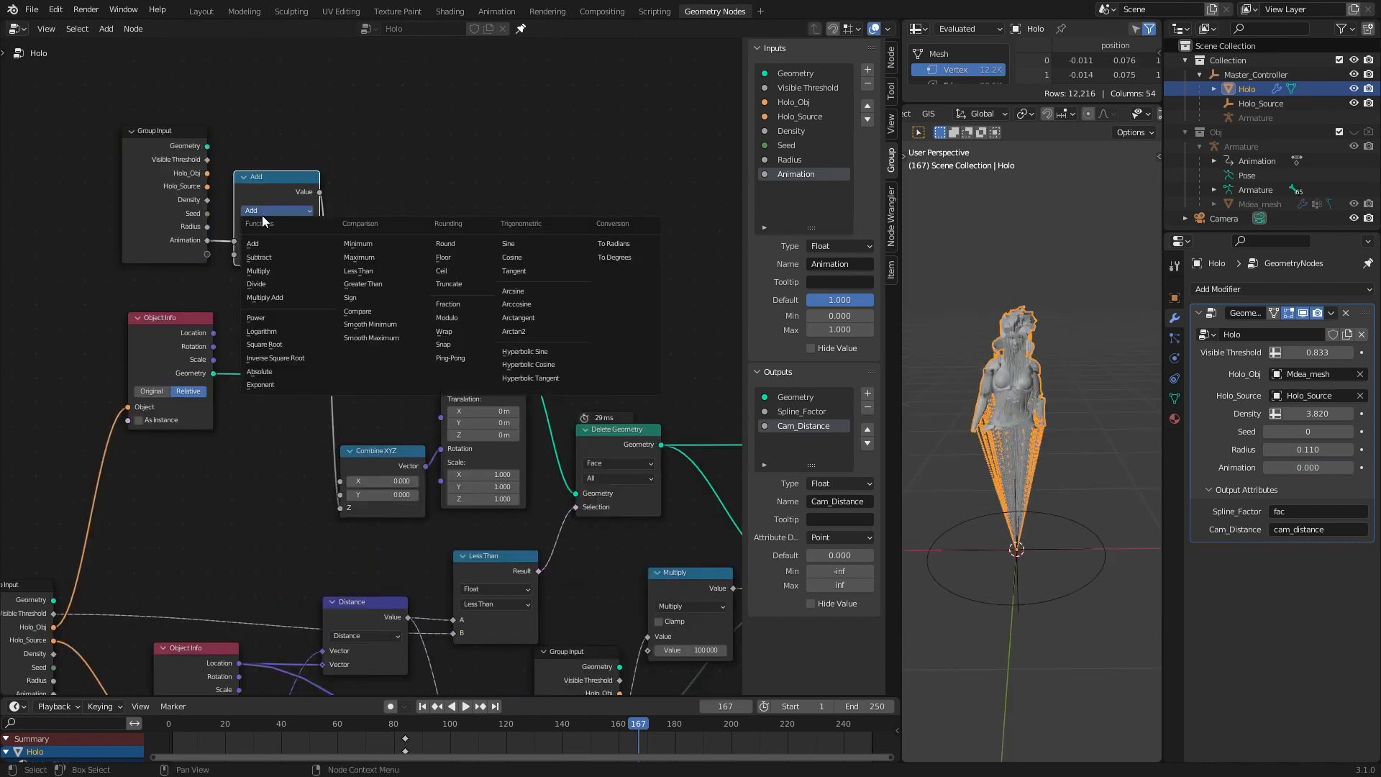
click(266, 271)
- Vary the modifier's Animation value to test the figure's rotation, and view it through the camera
drag(1310, 473, 1380, 473)
middle_drag(1085, 491, 972, 477)
mouse_move(1336, 475)
mouse_down()
mouse_move(1265, 472)
mouse_move(1353, 467)
mouse_up()
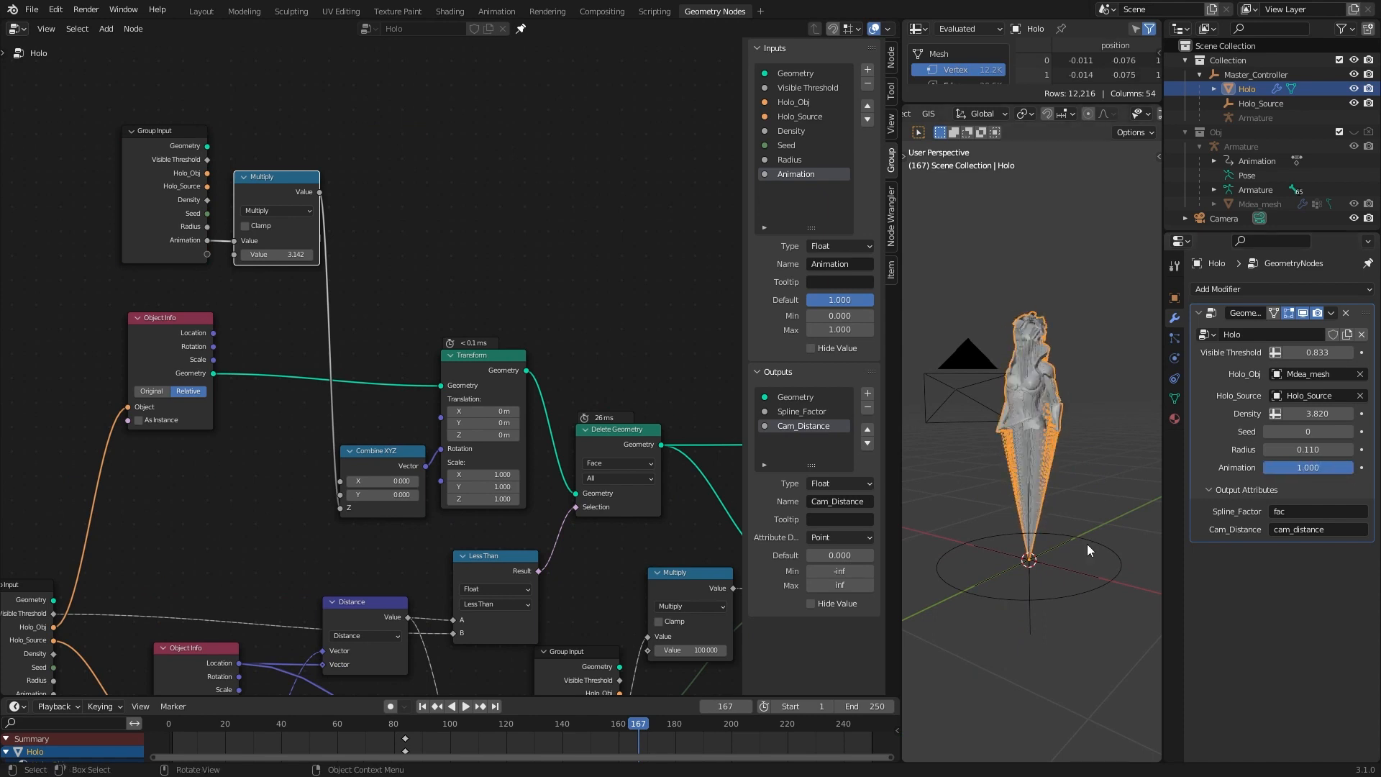
key(KP_0)
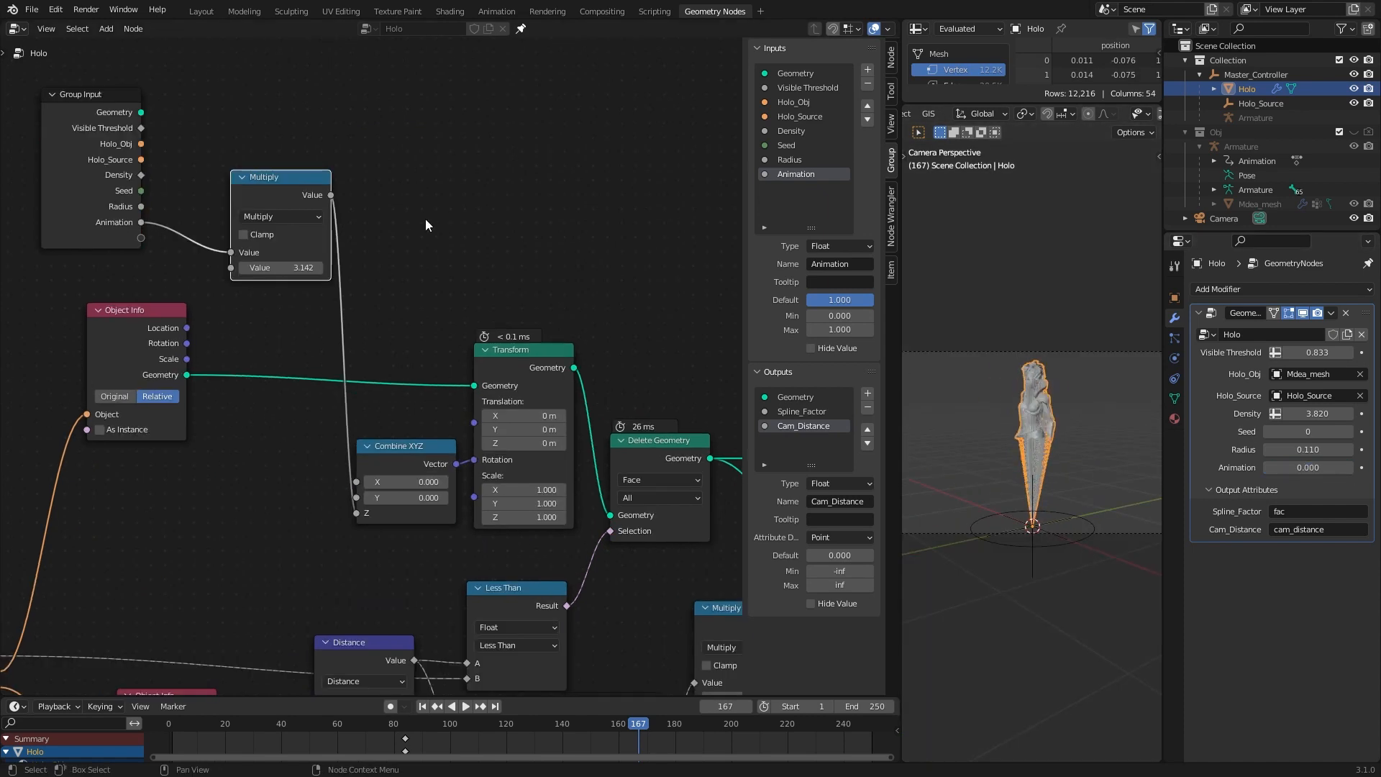
- Insert a Subtract math node with first value pi between Multiply and Combine XYZ, and test the Animation value
key(q)
click(394, 217)
click(342, 222)
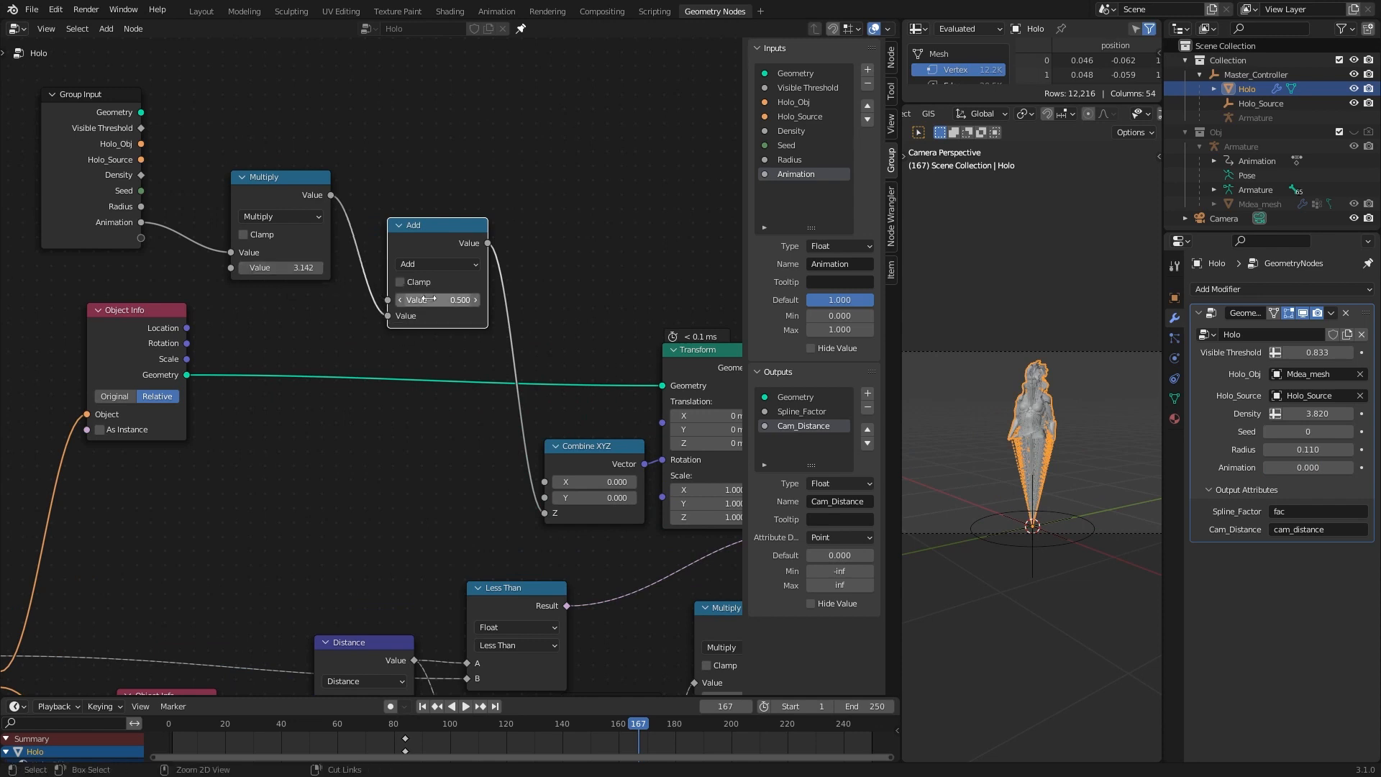
click(443, 264)
click(439, 319)
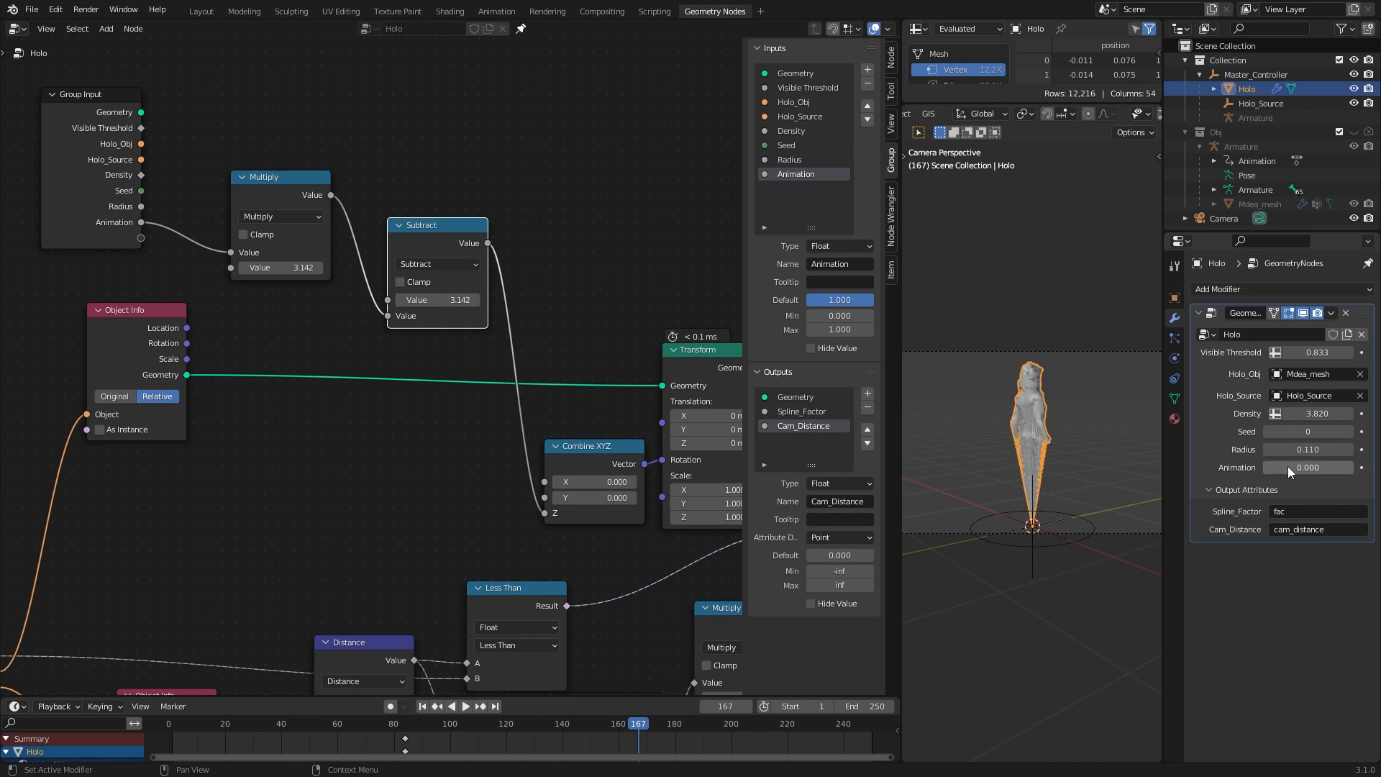
drag(1273, 468, 1354, 467)
- Tidy the Combine XYZ and Transform nodes, link Animation to the Transform's scale, and set Animation to 1.000
scroll(1071, 460, up, 2)
drag(580, 450, 551, 279)
scroll(552, 287, down, 4)
mouse_move(615, 359)
mouse_down()
mouse_move(613, 315)
mouse_move(612, 342)
mouse_up()
drag(203, 261, 579, 439)
mouse_move(1352, 468)
mouse_down()
mouse_move(1295, 468)
mouse_move(1355, 468)
mouse_up()
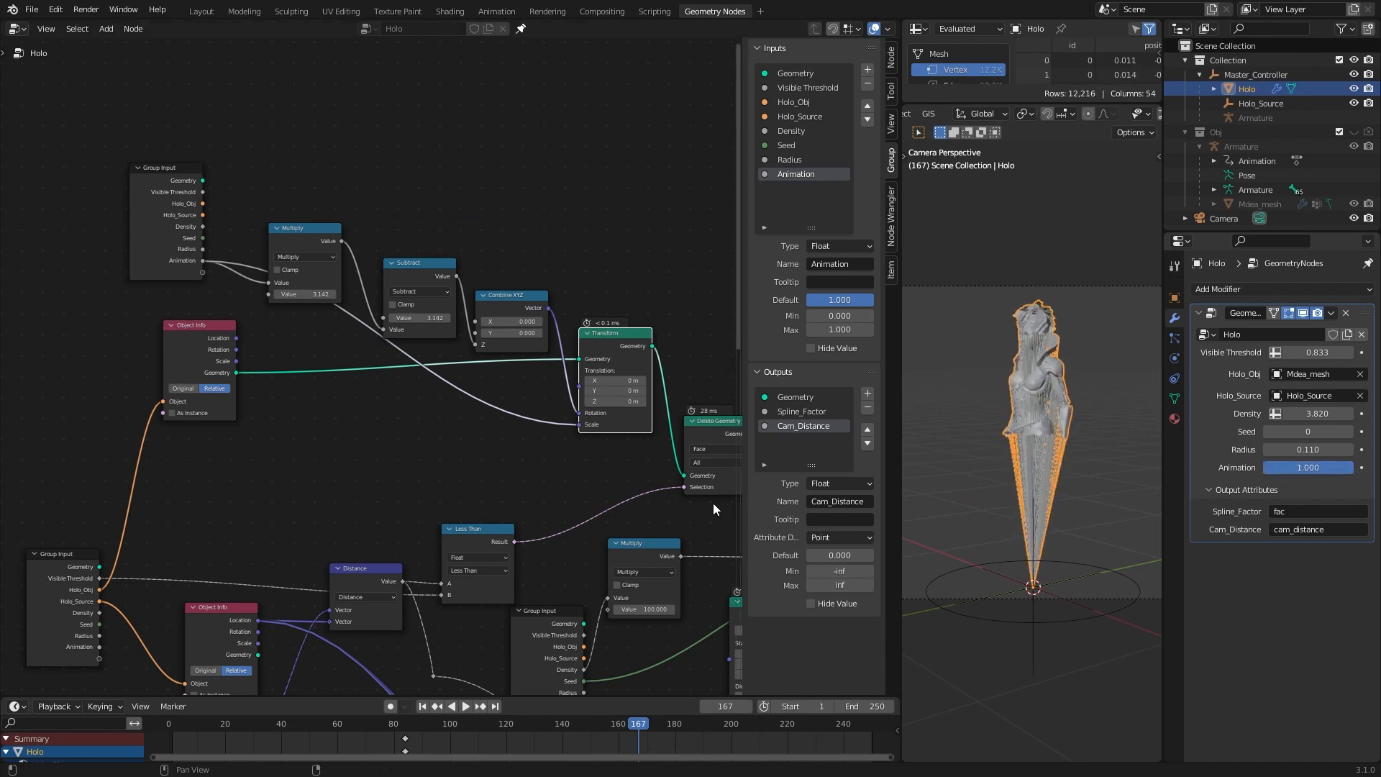
- Add a Math node between the Visible Threshold input and the Less Than node
middle_drag(335, 446, 356, 358)
click(454, 424)
drag(223, 134, 198, 160)
key(shift+a)
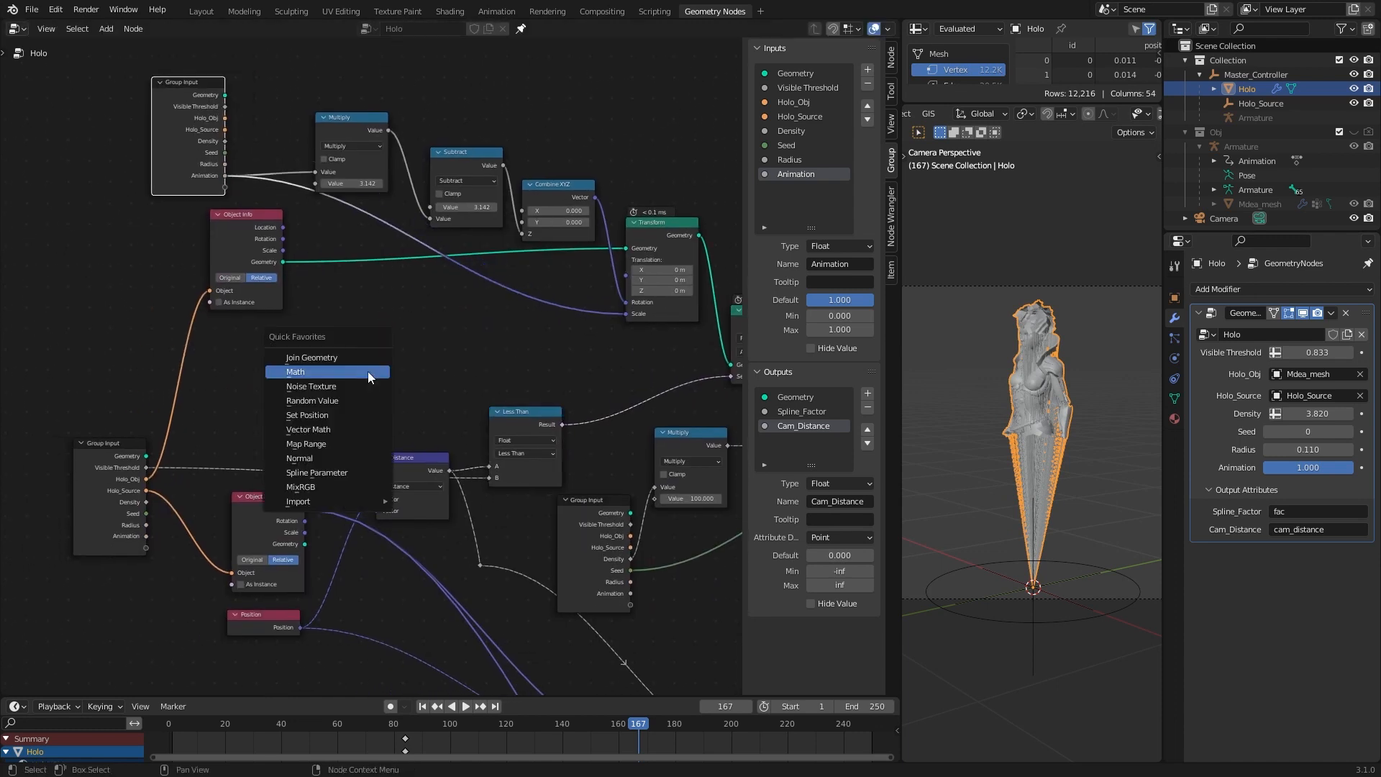
click(361, 371)
click(366, 356)
- Multiply Visible Threshold by Animation, feed the result into the Less Than node, and test the Animation value
drag(146, 467, 364, 417)
click(401, 393)
click(400, 425)
drag(225, 177, 374, 426)
drag(495, 477, 494, 477)
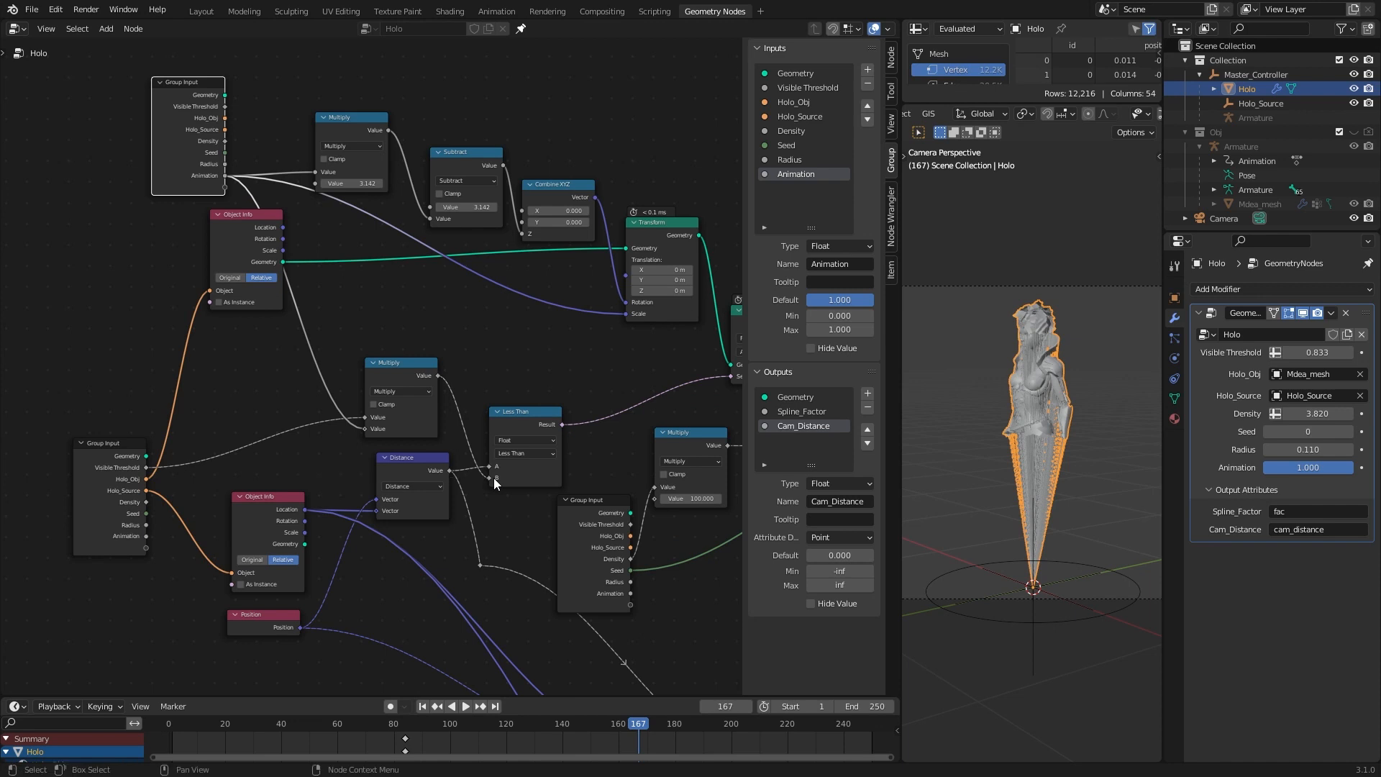
mouse_move(1334, 472)
mouse_down()
mouse_move(1294, 472)
mouse_move(1351, 471)
mouse_up()
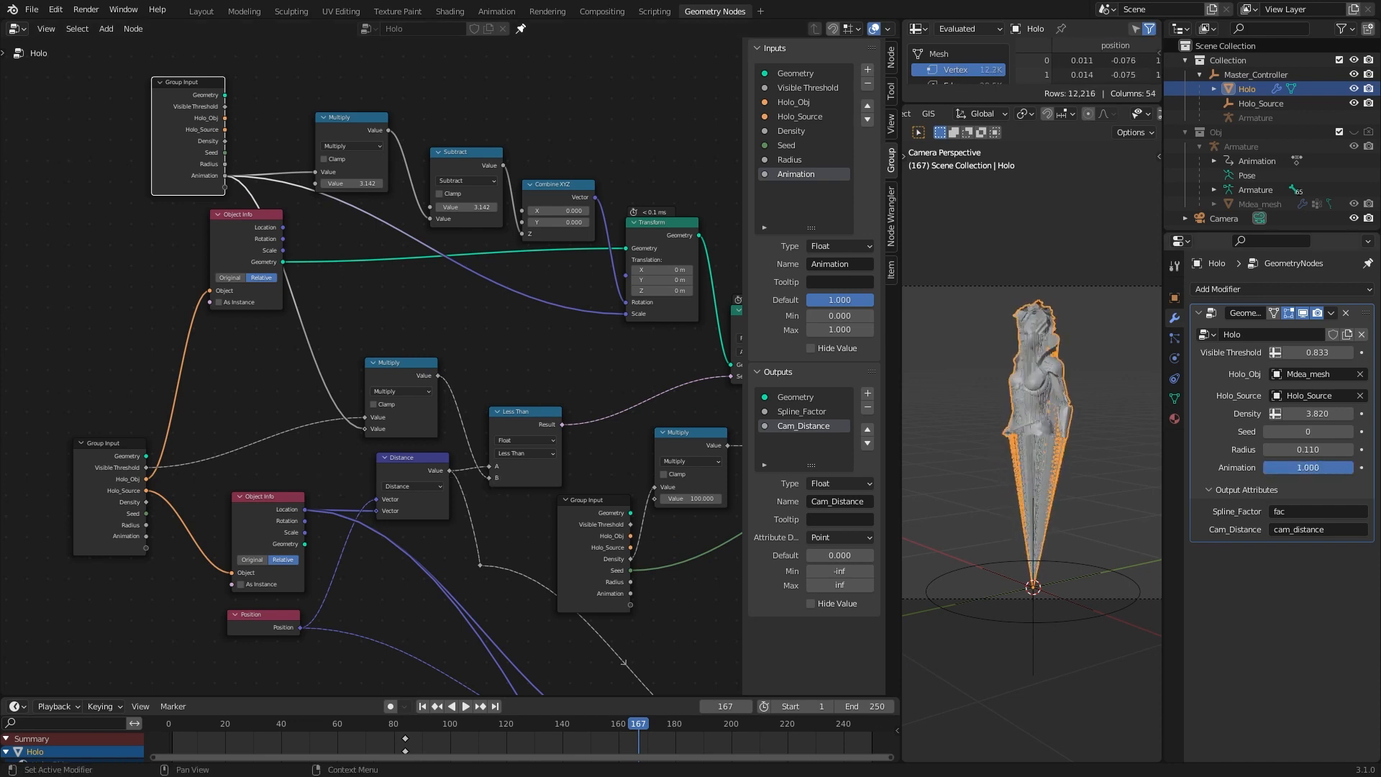
- Duplicate the Multiply node to scale Density by Animation before the 100.000 multiplier, and test with the Animation value and timeline
middle_drag(664, 485, 539, 424)
drag(535, 431, 619, 409)
middle_drag(604, 419, 621, 470)
click(266, 416)
key(shift+d)
click(568, 499)
drag(566, 497, 116, 167)
mouse_move(1337, 467)
mouse_down()
mouse_move(1266, 468)
mouse_move(1352, 467)
mouse_up()
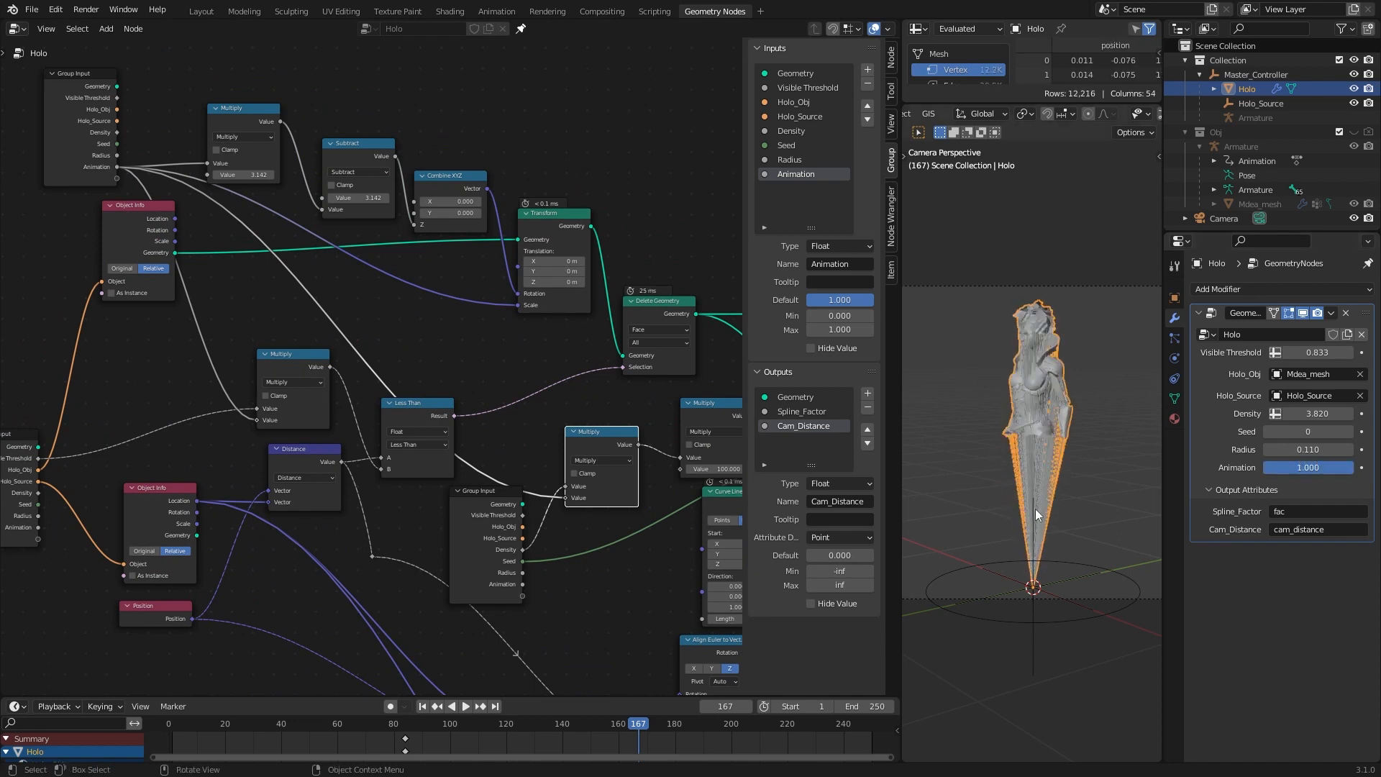
drag(595, 733, 385, 702)
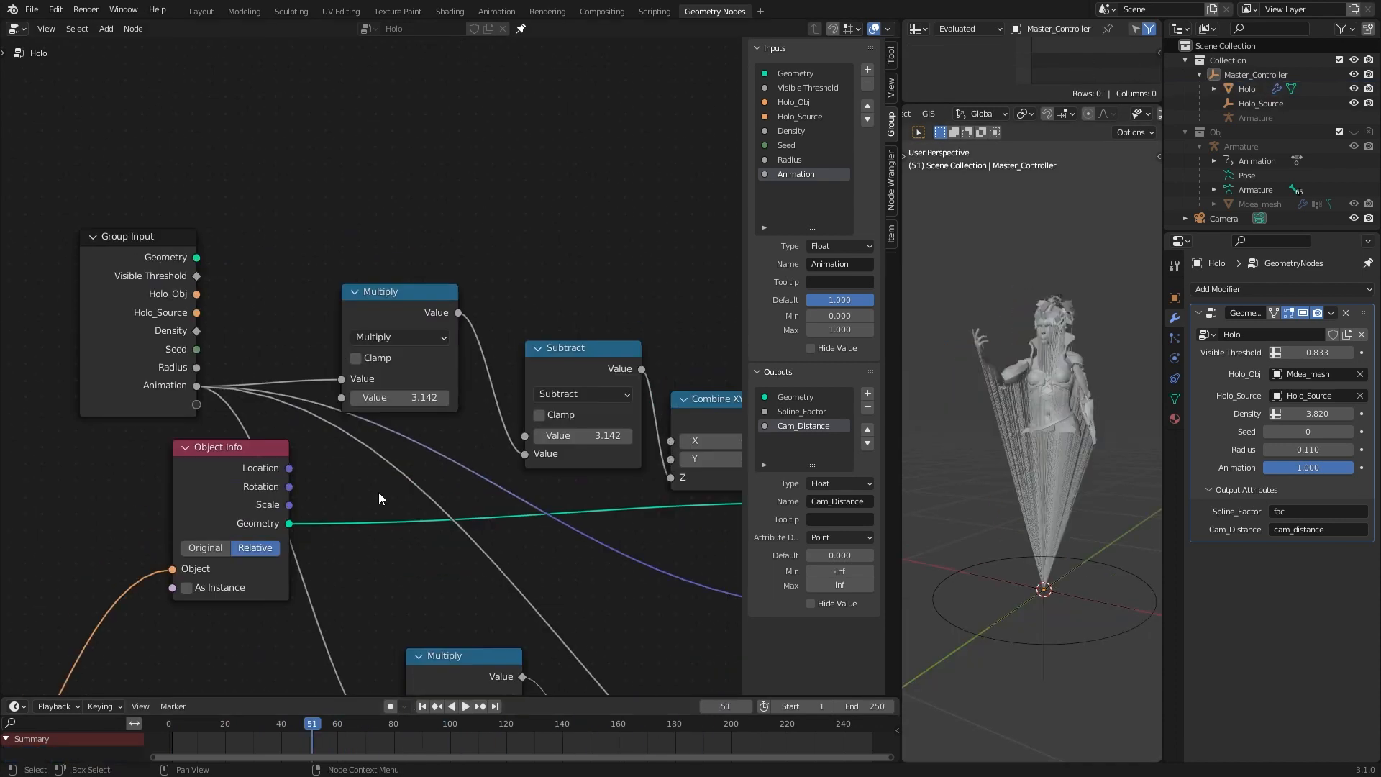
- Drive the Multiply and Subtract nodes from a new group input named Rotation Amount with minimum 0.000, and save the file
drag(363, 392, 196, 404)
drag(196, 405, 525, 436)
click(788, 189)
click(836, 264)
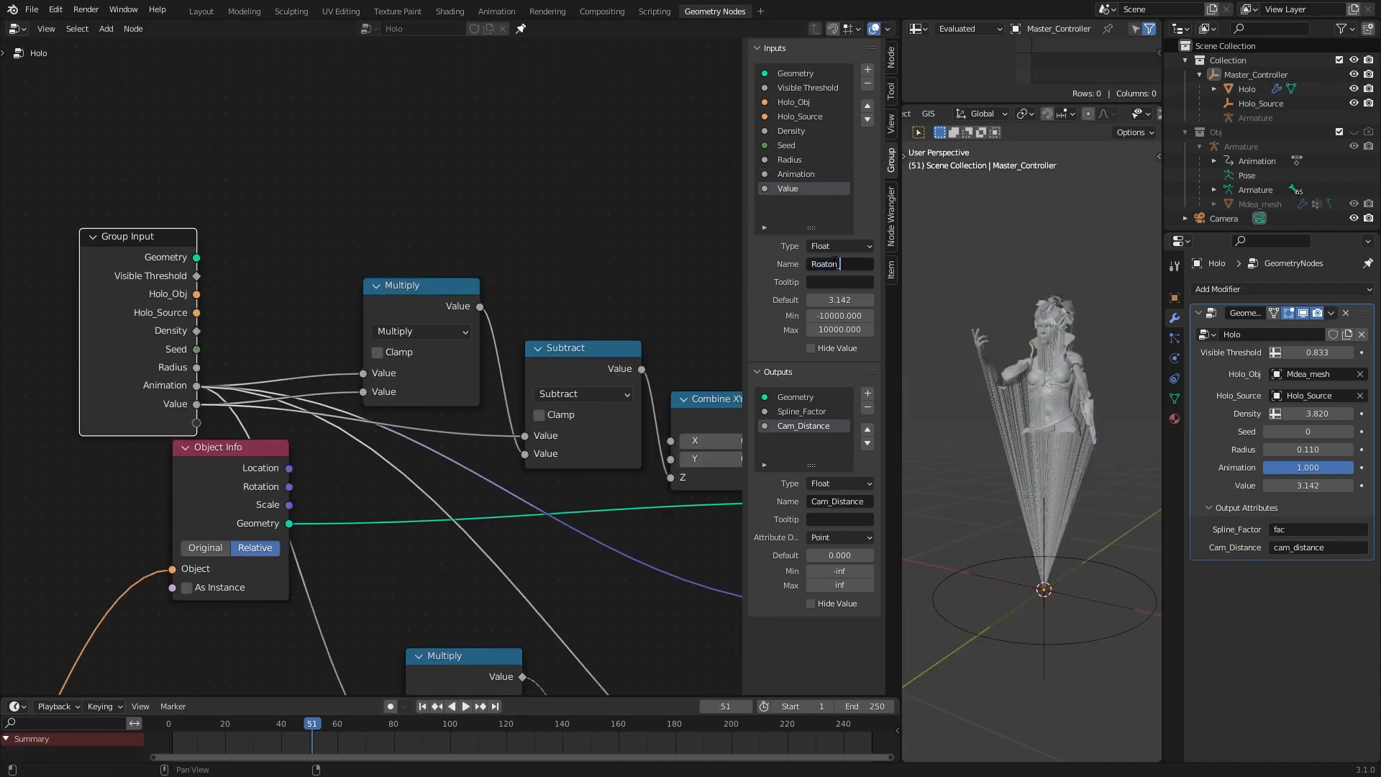
text(Rotation Amount)
click(845, 247)
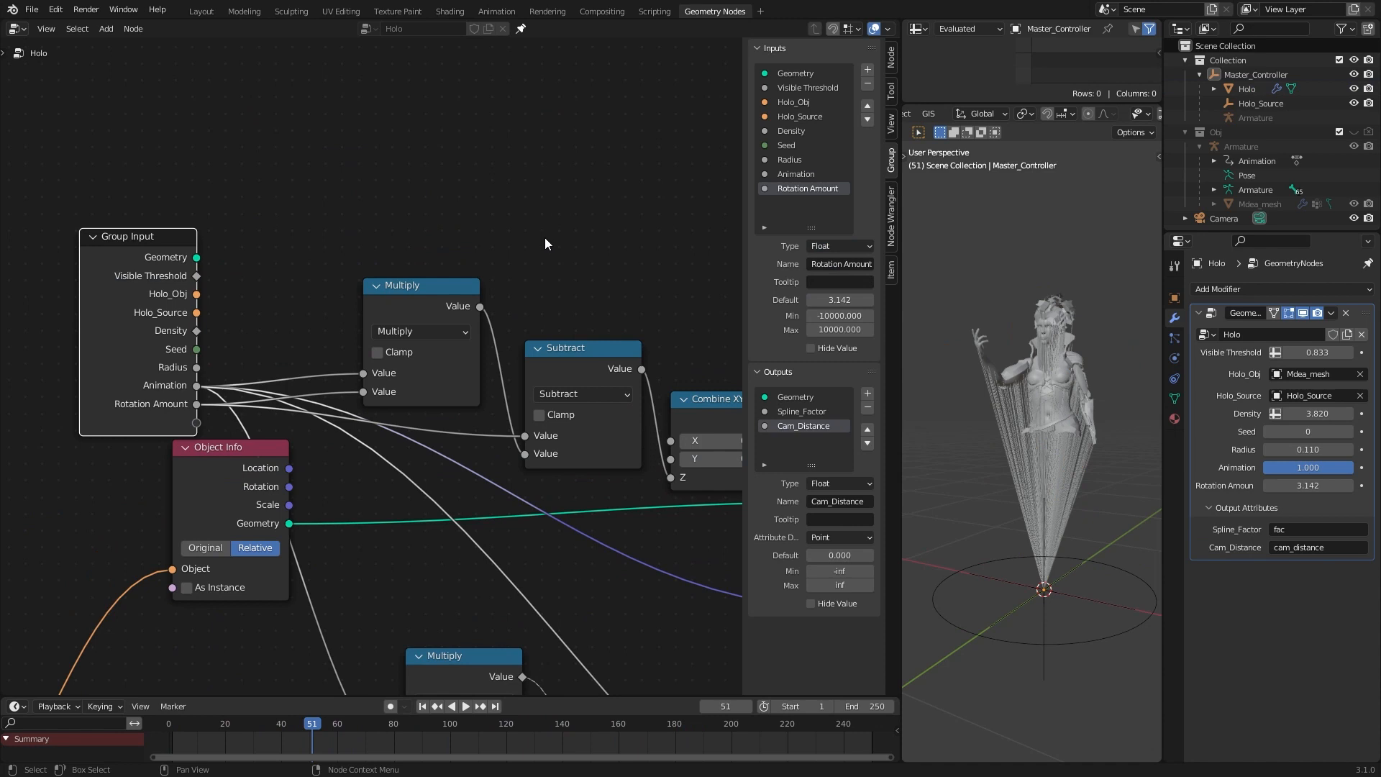
key(ctrl+s)
- Set Rotation Amount to pi*2 in the modifier and test the Animation value
click(1309, 488)
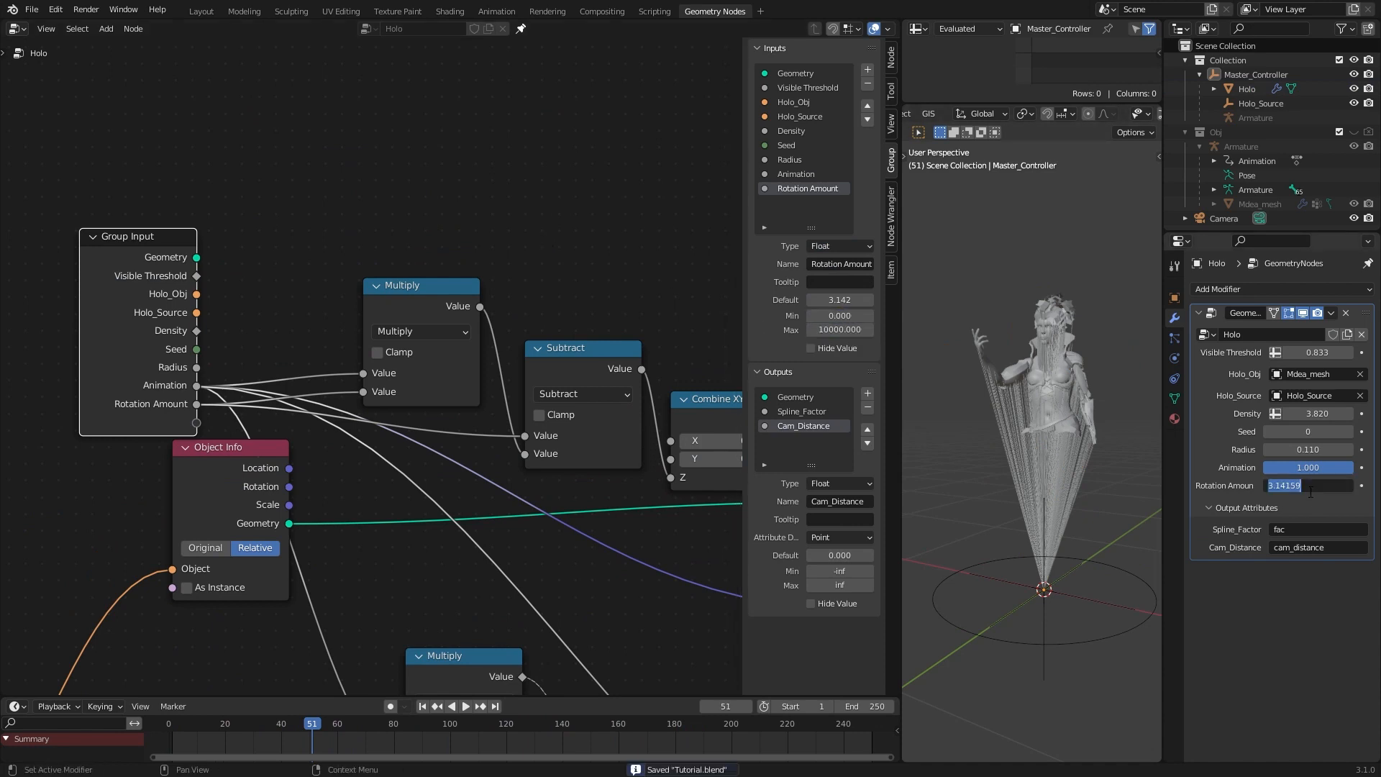
text(pi*2)
key(Return)
mouse_move(1338, 468)
mouse_down()
mouse_move(1263, 467)
mouse_move(1352, 467)
mouse_up()
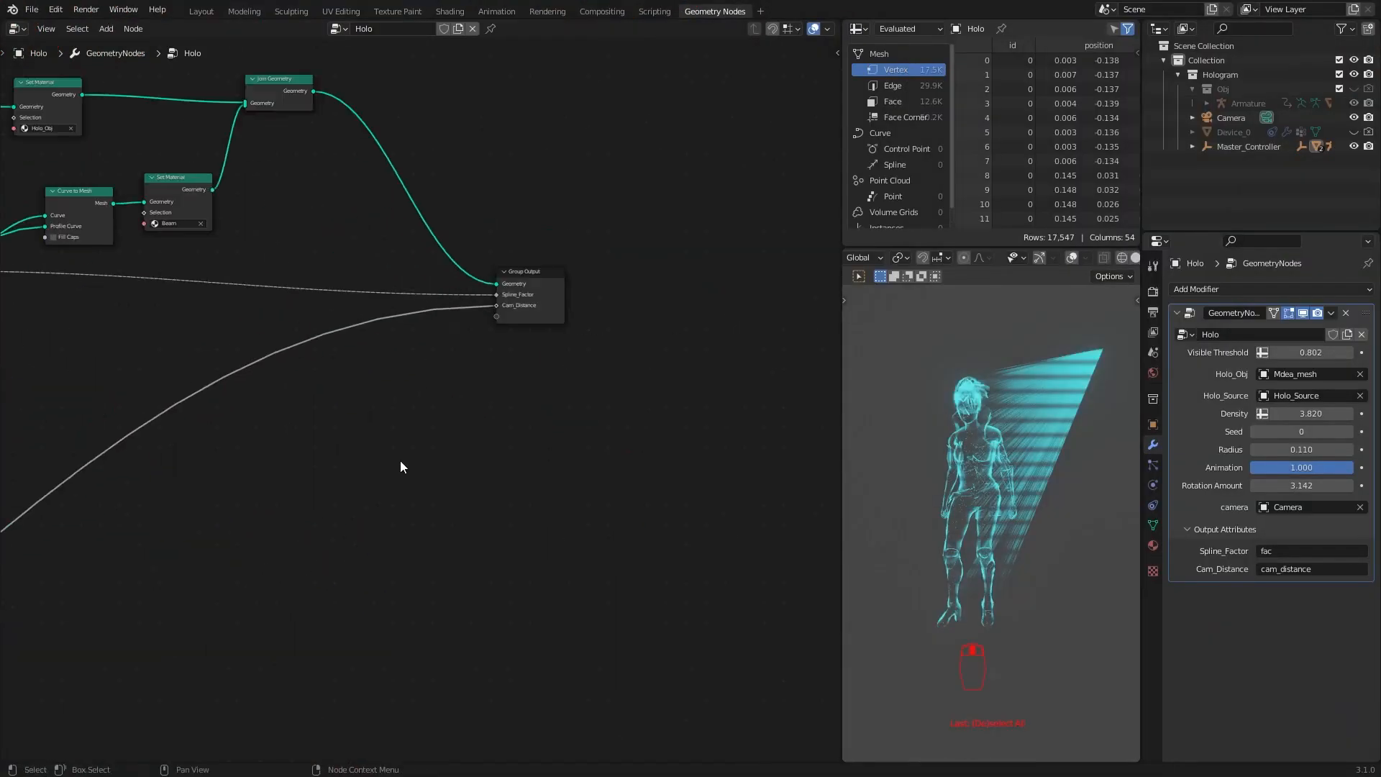
- Duplicate the Group Input node and place the copy beside the Group Output node
scroll(424, 482, down, 4)
click(61, 517)
key(shift+d)
click(417, 416)
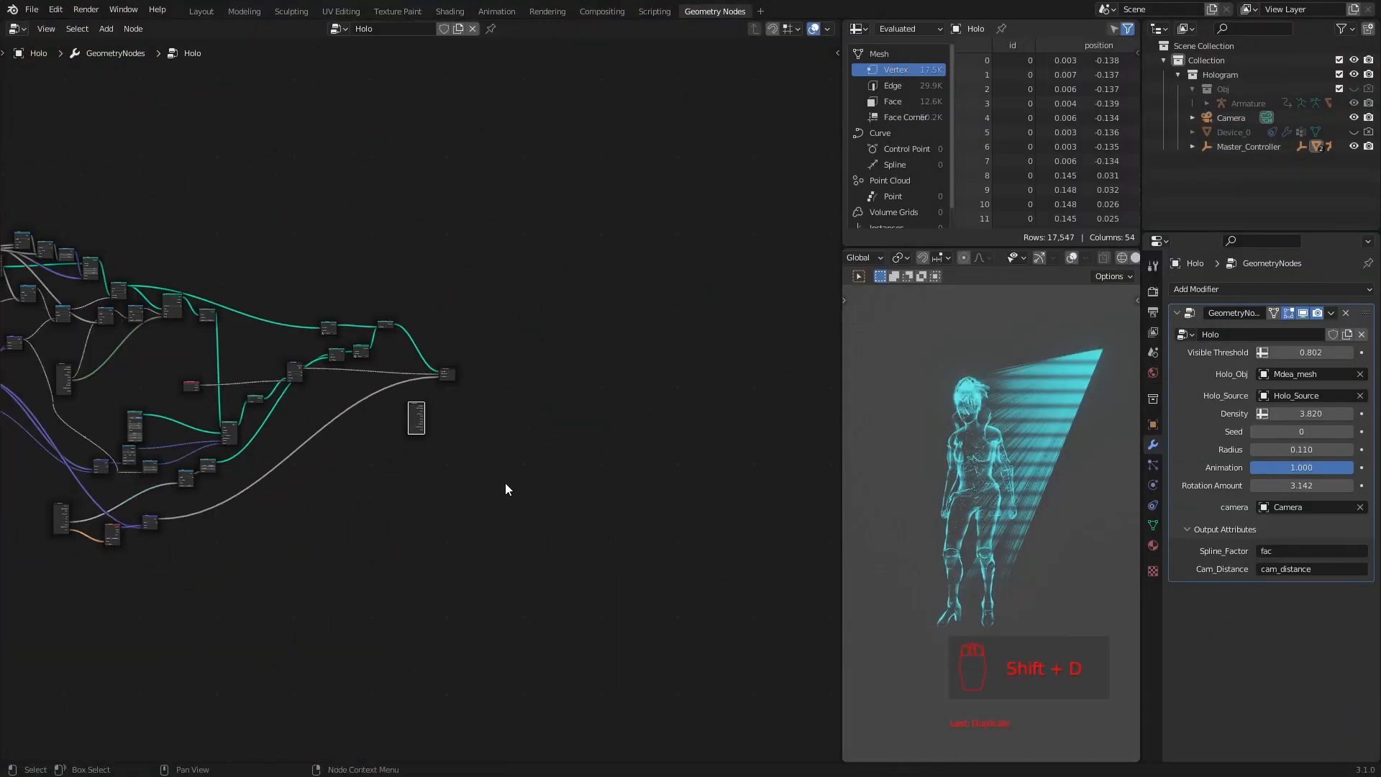
scroll(506, 484, up, 6)
middle_drag(494, 428, 591, 394)
drag(485, 450, 411, 422)
- Add a Color-type group input named Holo_Color above the camera input and paste cyan as its default colour
key(n)
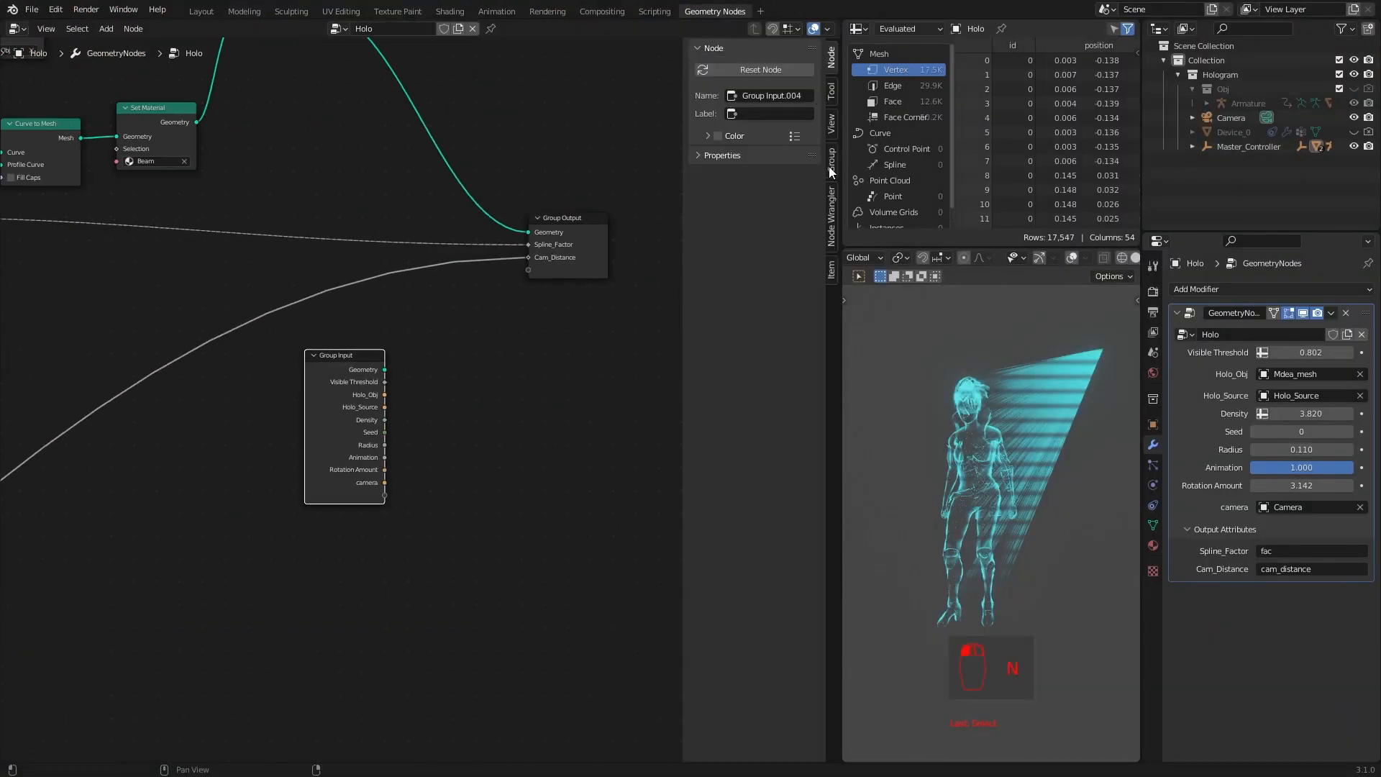
click(829, 164)
click(808, 69)
click(808, 106)
click(780, 275)
click(772, 345)
click(772, 292)
text(Holo_Color)
key(Return)
key(ctrl+v)
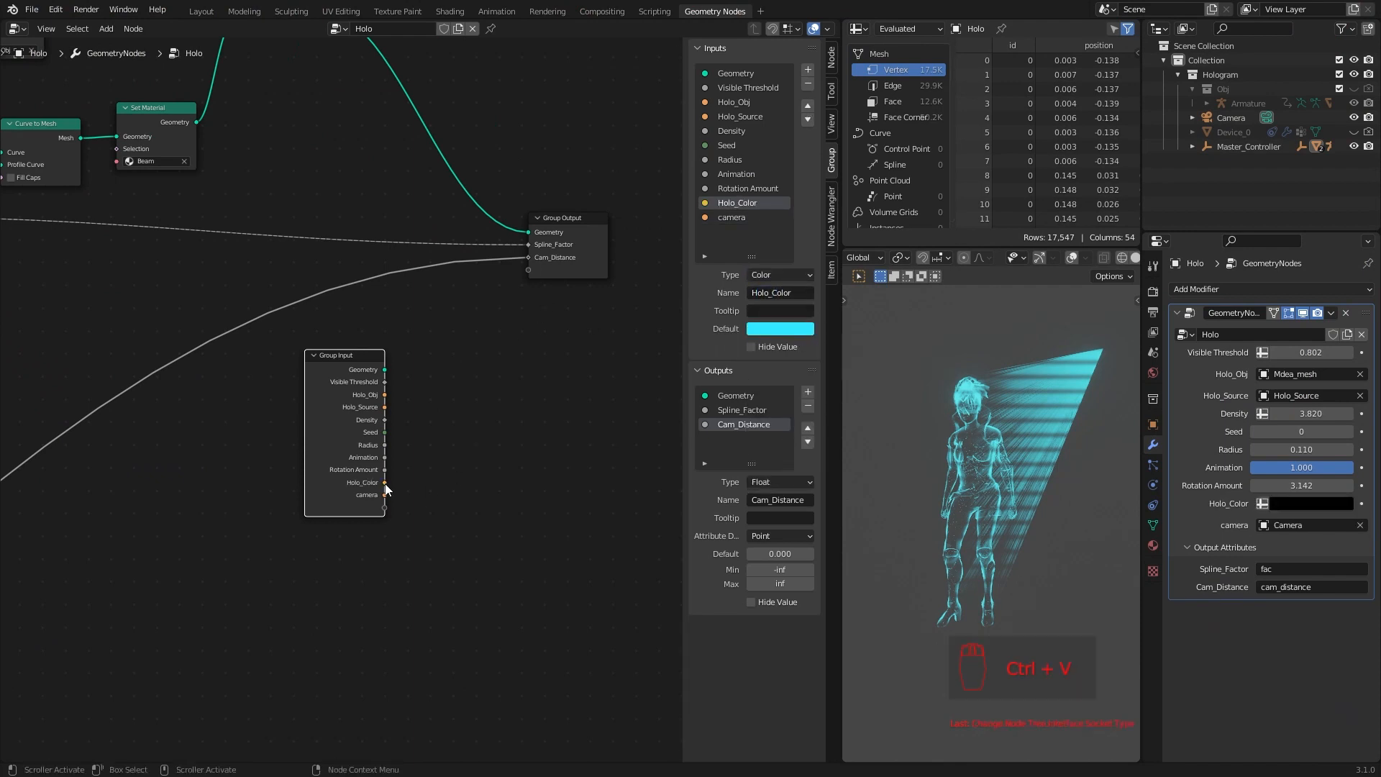
- Link Holo_Color to a new Group Output socket and name its output attribute Color in the modifier
drag(525, 270, 525, 270)
click(1311, 605)
text(Color)
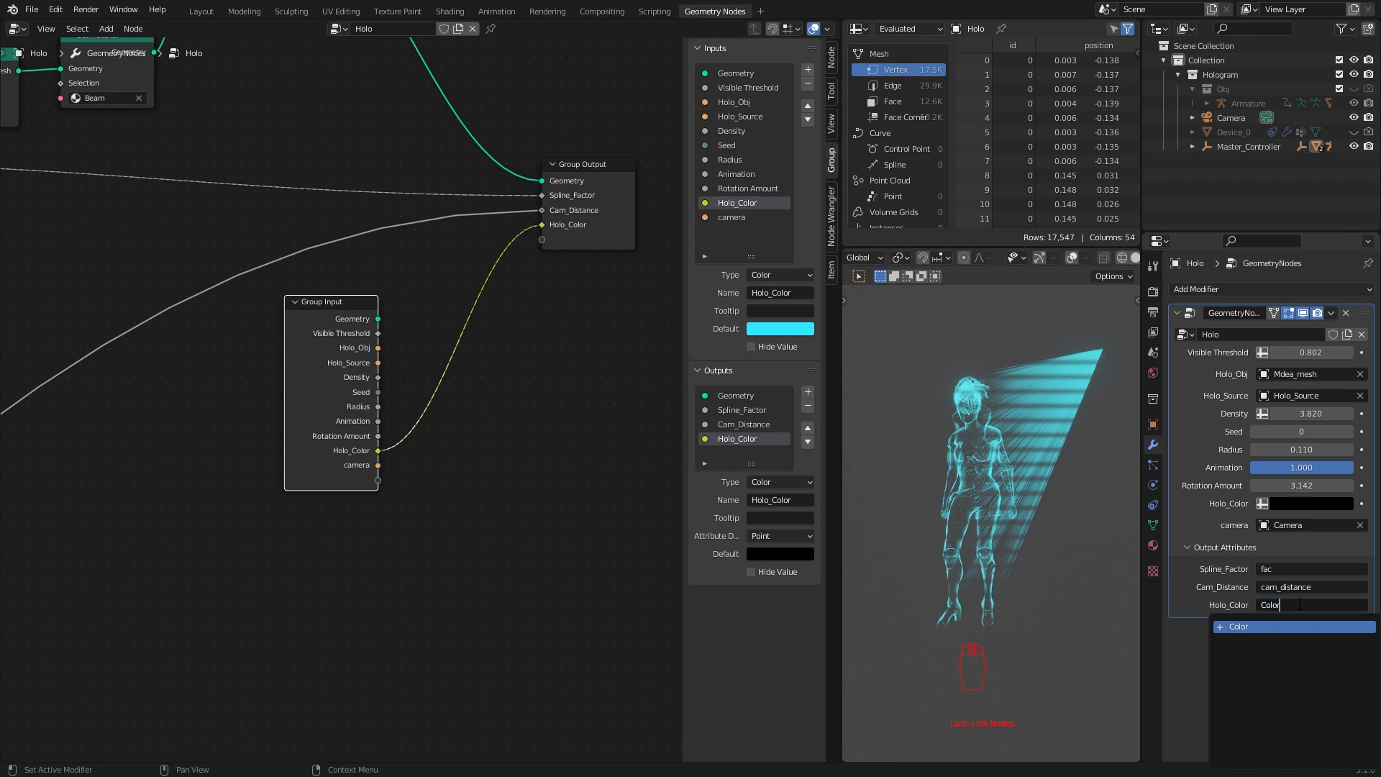
key(Return)
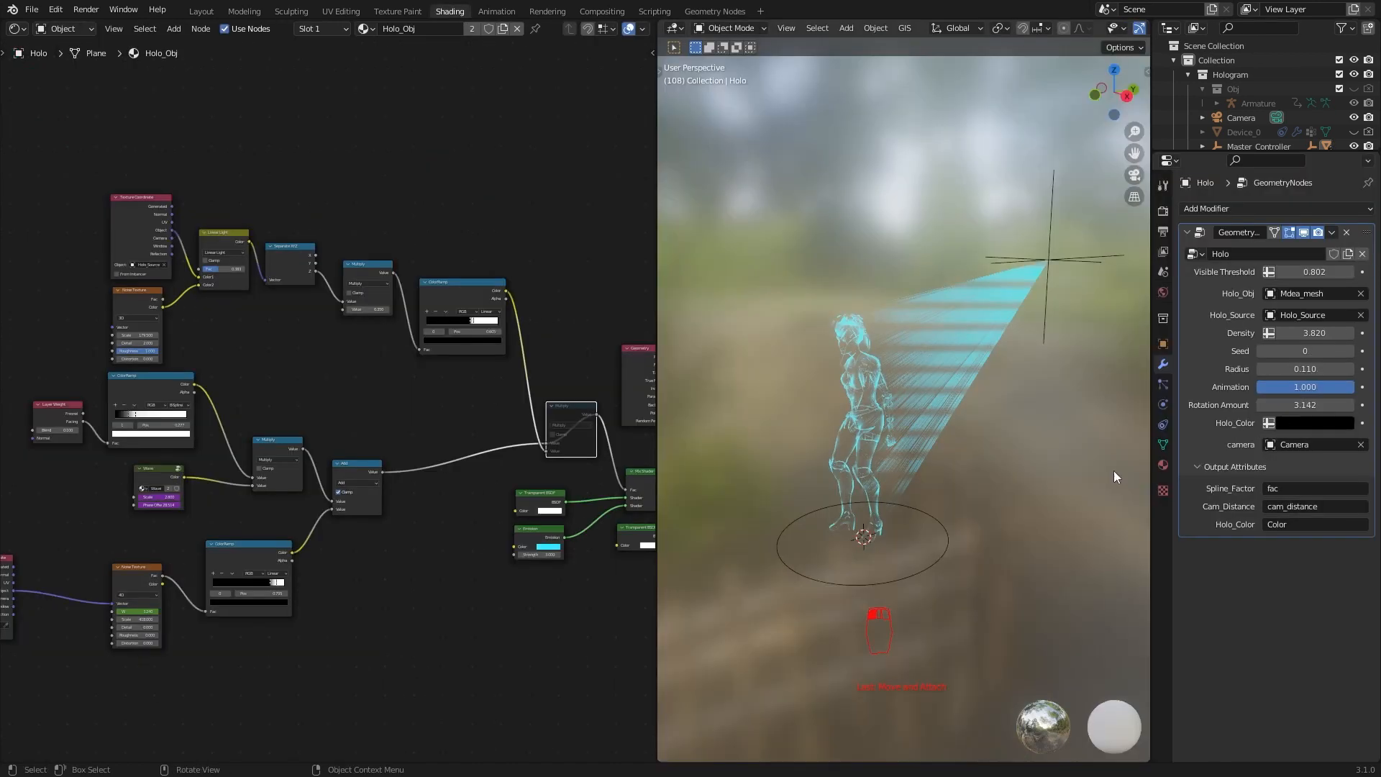
- In the Holo_Obj material, add an Attribute node reading Color and link its colour to the Emission shader
scroll(321, 443, up, 4)
key(ctrl+v)
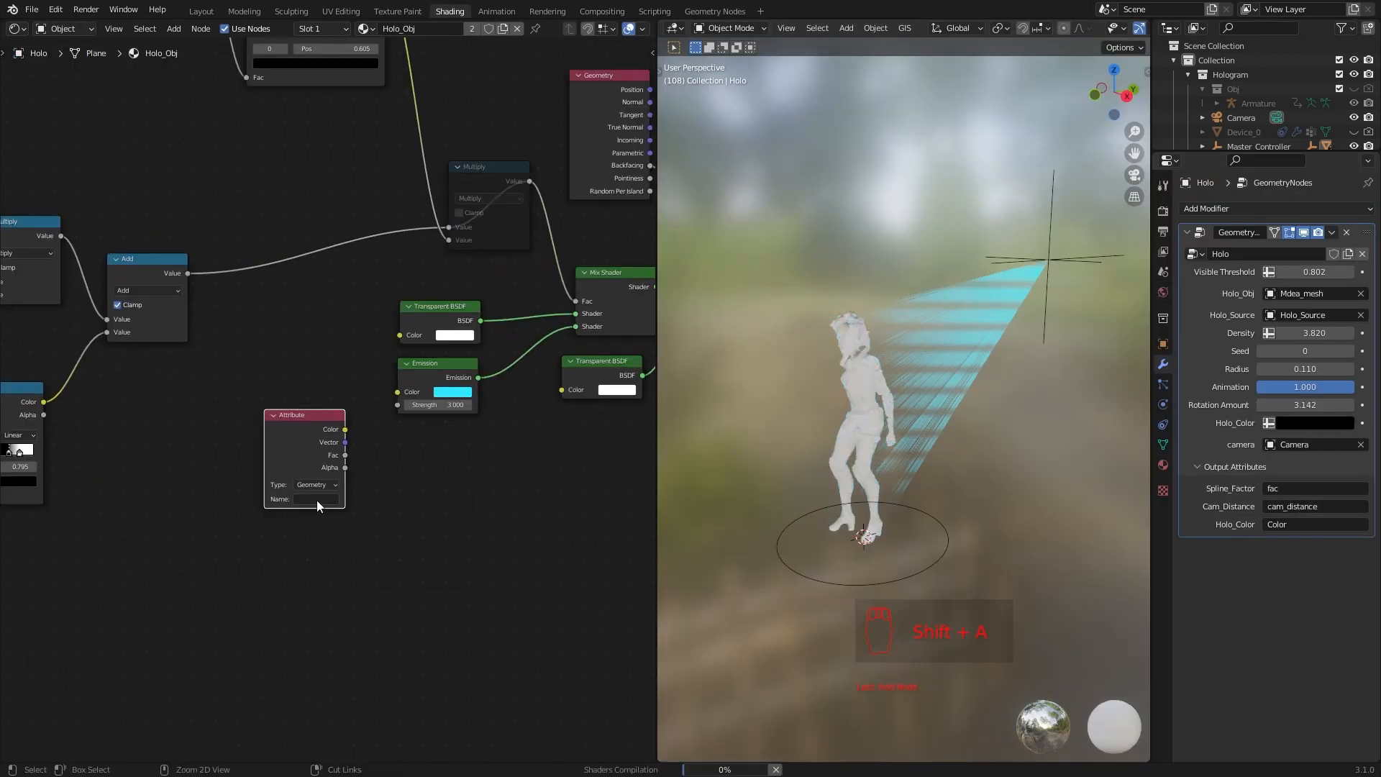
drag(342, 496, 296, 496)
drag(296, 429, 397, 391)
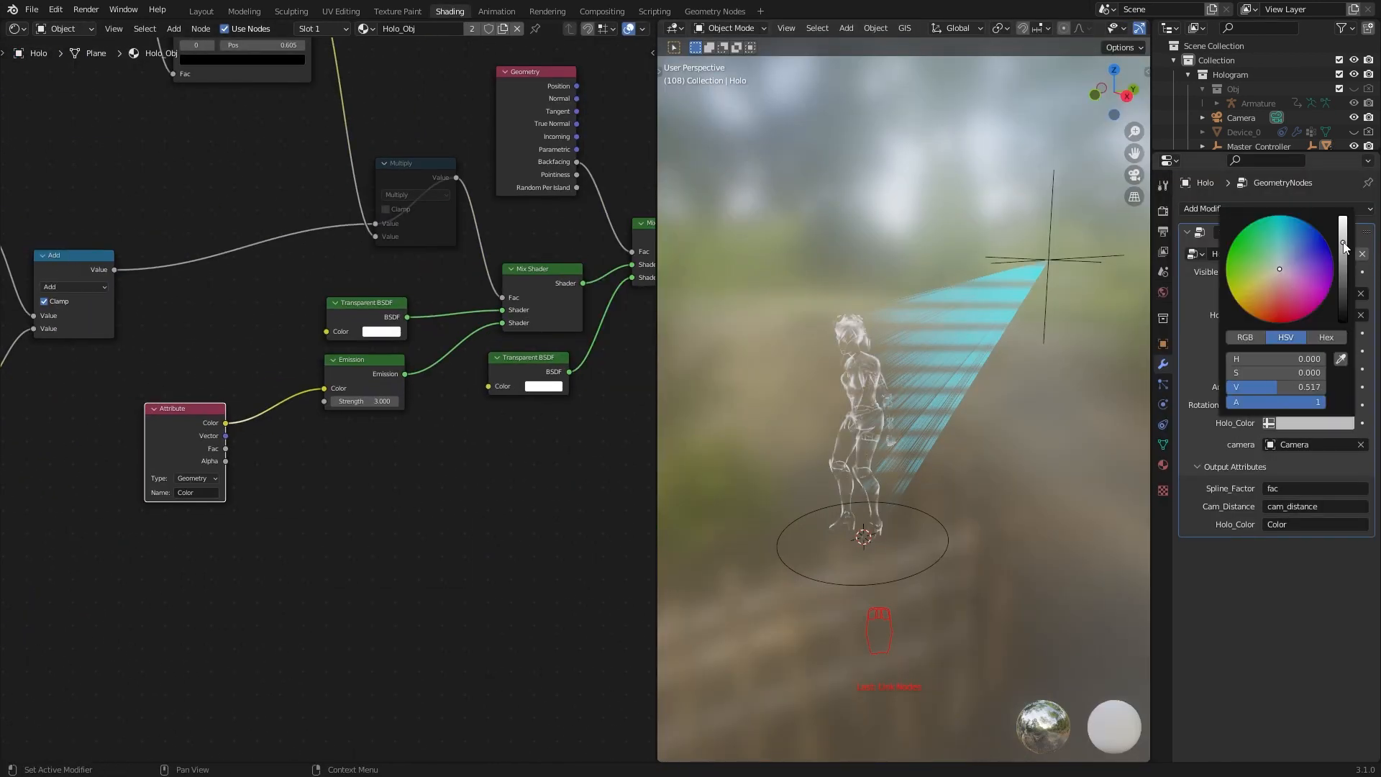
- In the Beam material, add an Attribute node reading Color to supply the Emission shader's colour
key(shift+a)
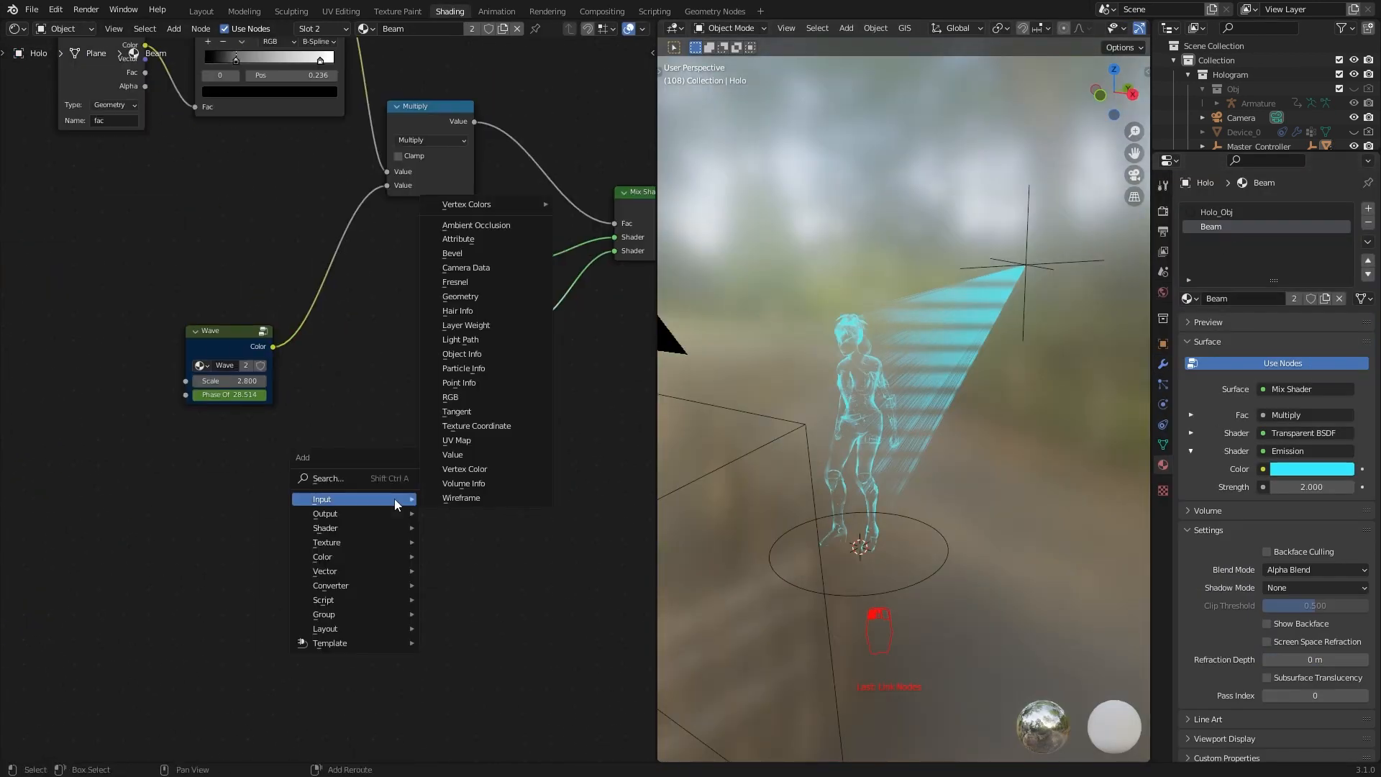
click(460, 133)
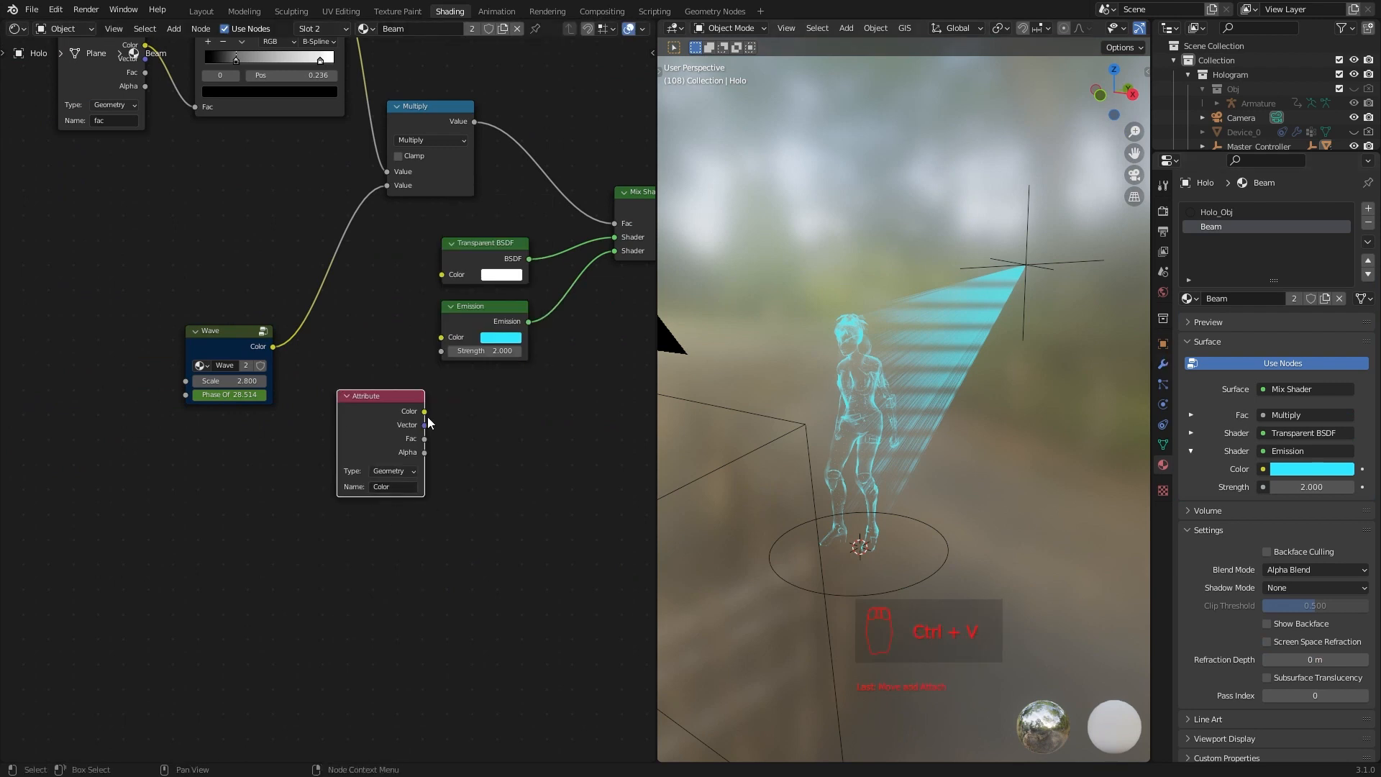
key(g)
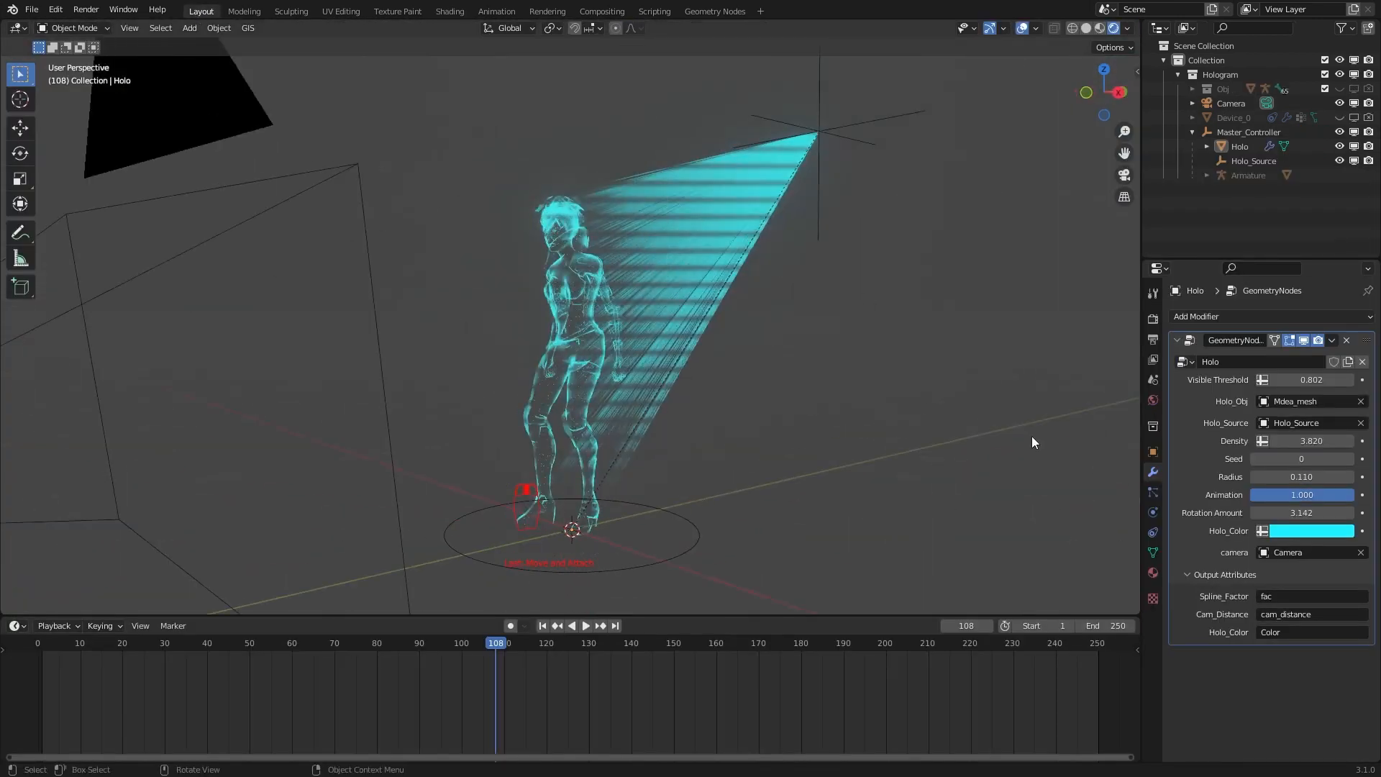
- Change the Holo_Color input to yellow in the Holo object's modifier
click(1311, 531)
drag(1280, 344, 1254, 405)
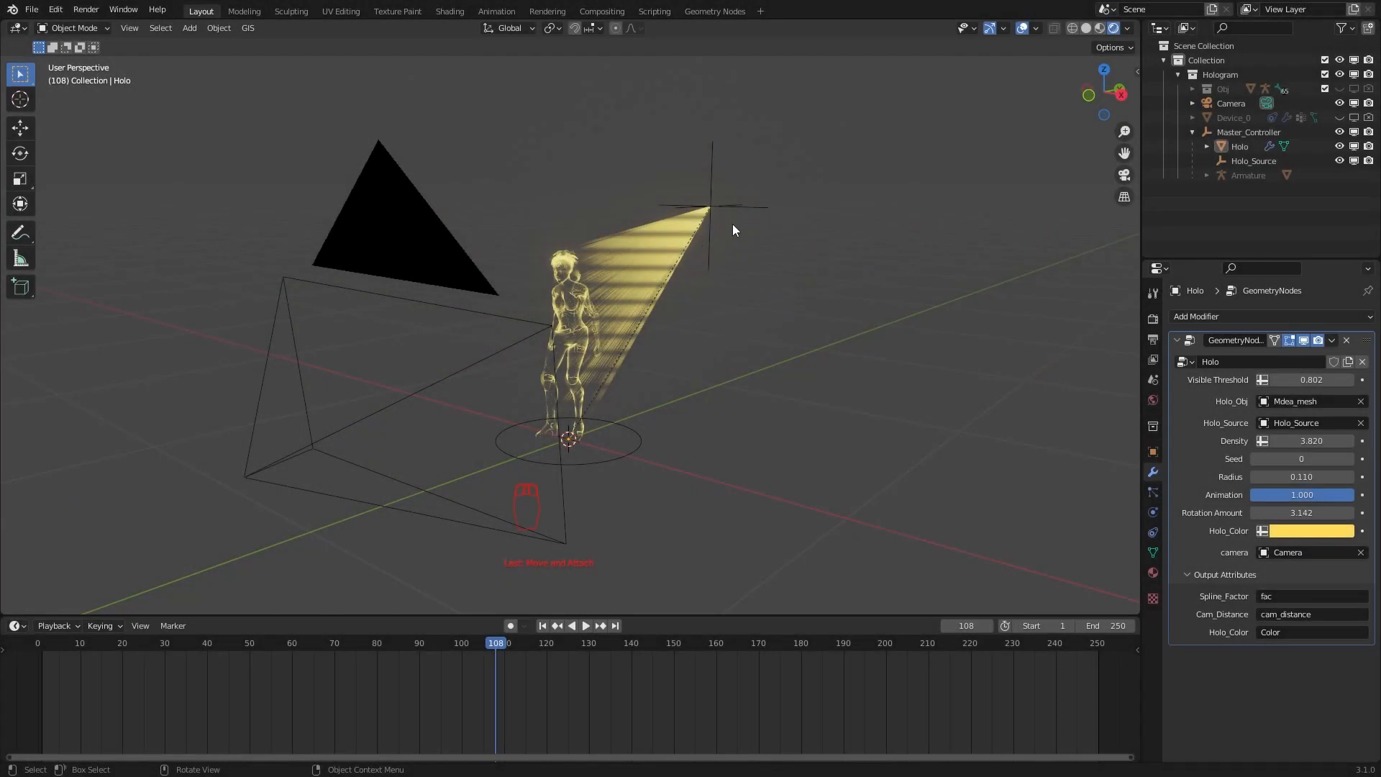
- Select the Holo_Source empty and try moving it to test the beam's origin
click(740, 206)
mouse_move(662, 292)
middle_down()
mouse_move(728, 295)
mouse_move(683, 289)
middle_up()
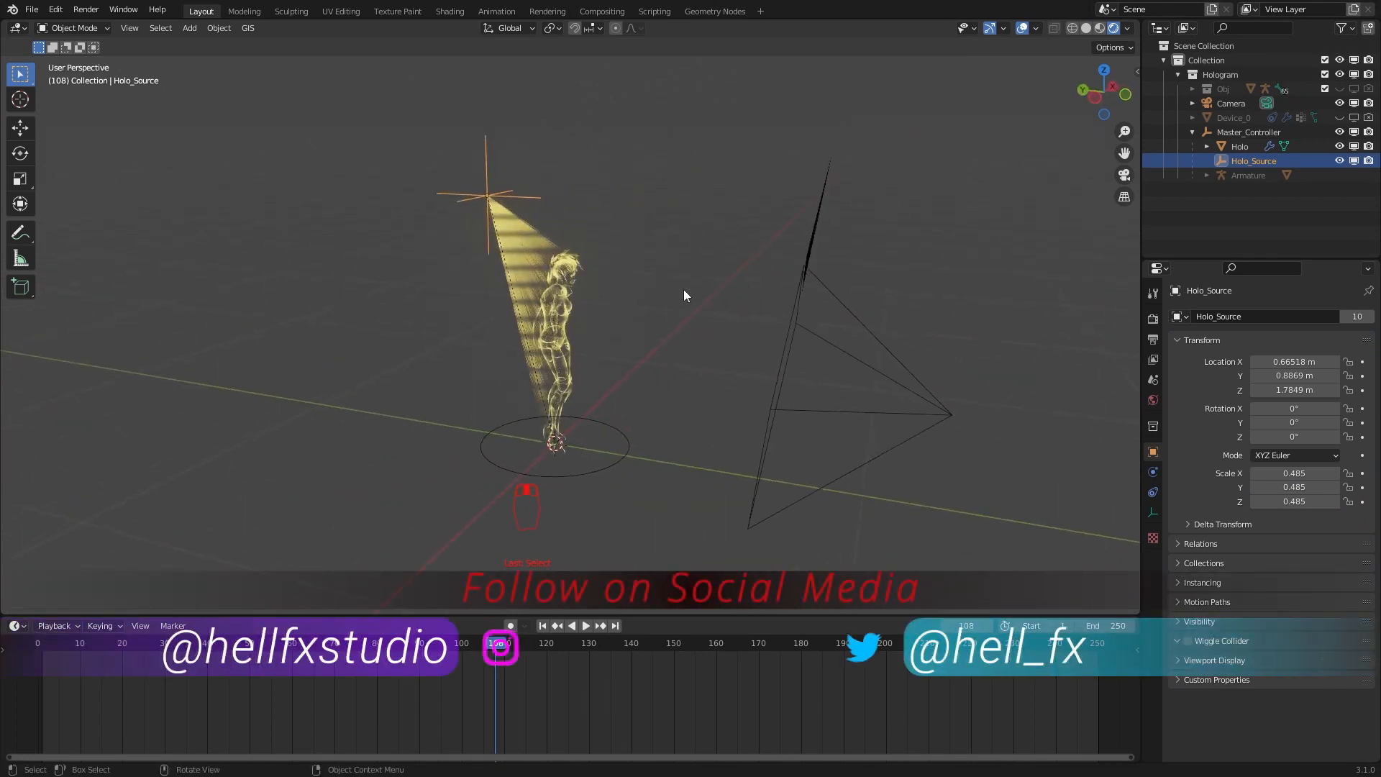
key(g)
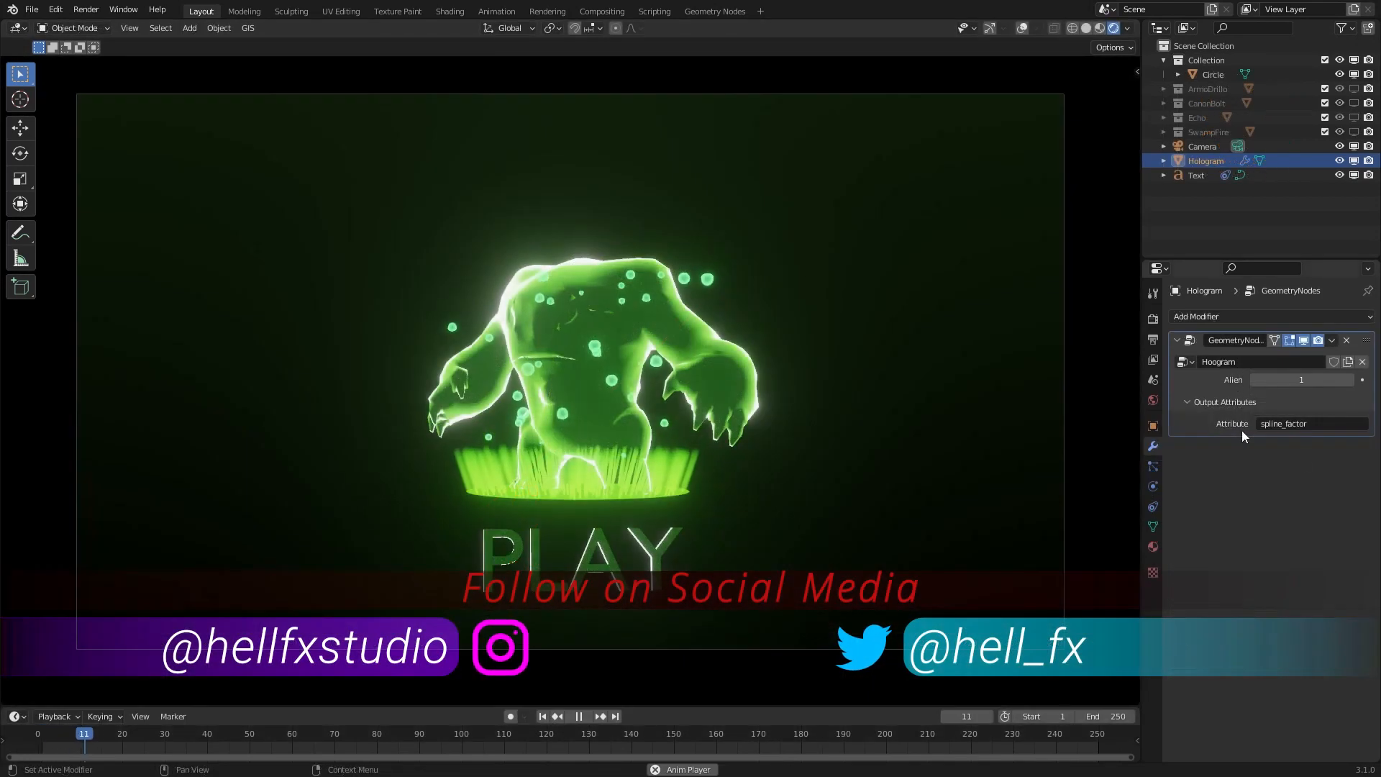
- Collapse the Hologram modifier's output attributes and step the Alien value up through 2 to preview other figures
click(1232, 401)
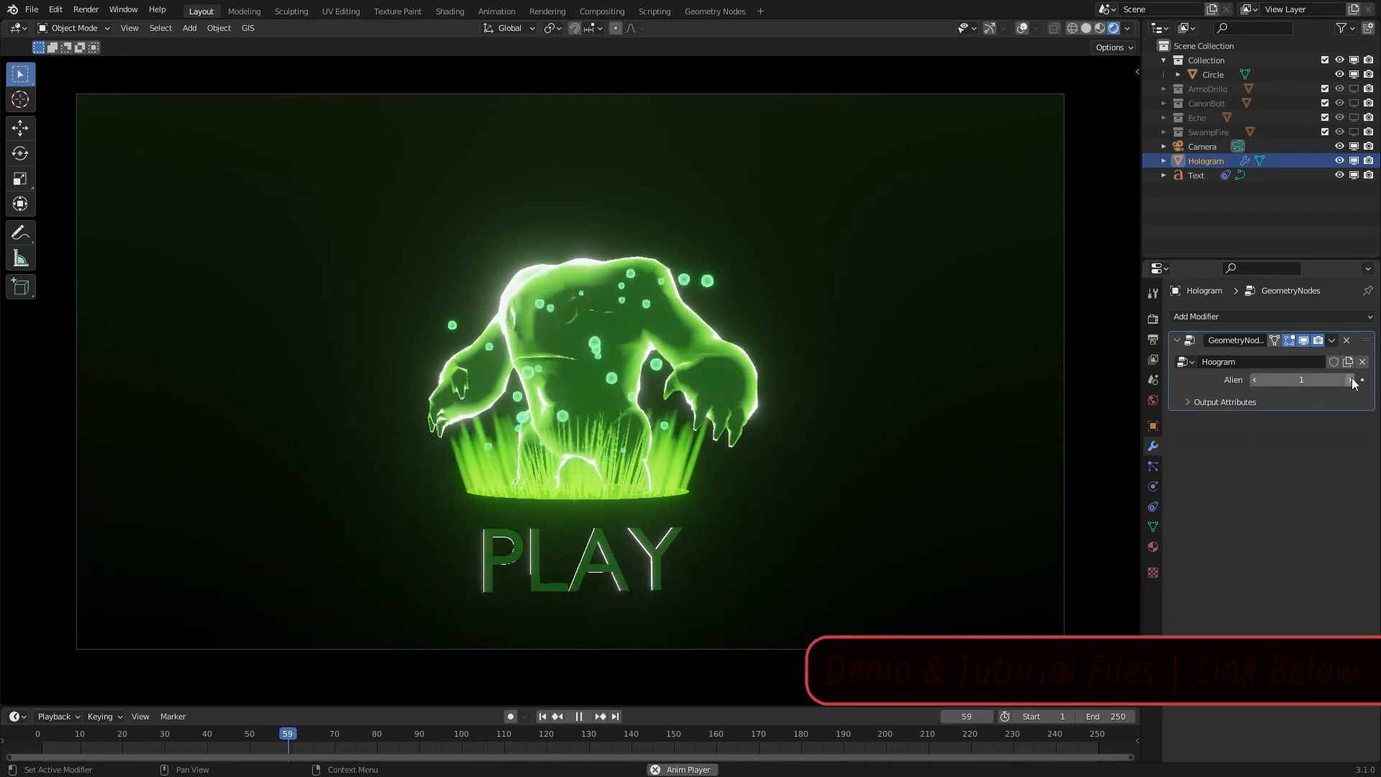
click(1350, 379)
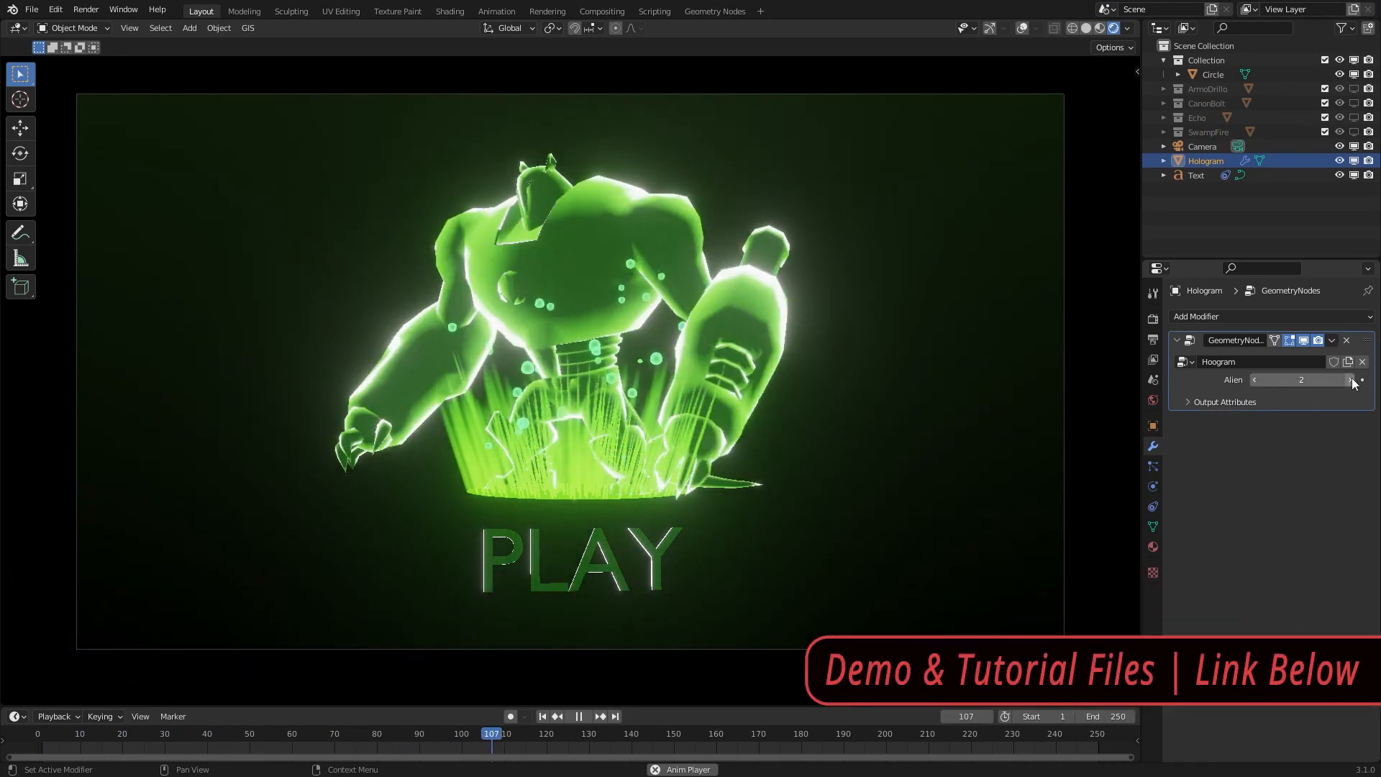
click(1351, 380)
click(1351, 379)
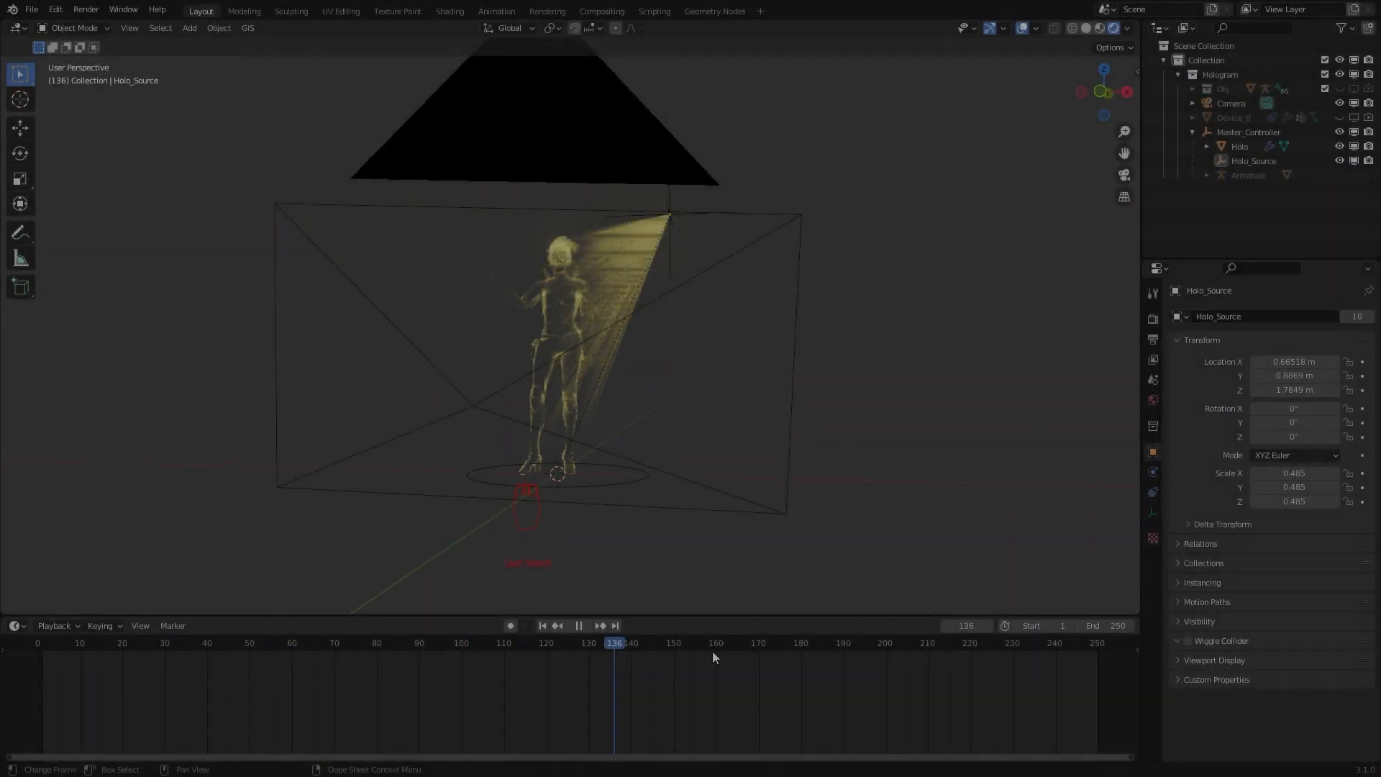
- Play back the animation to examine the yellow hologram and its beam from another angle
key(space)
middle_drag(899, 385, 797, 410)
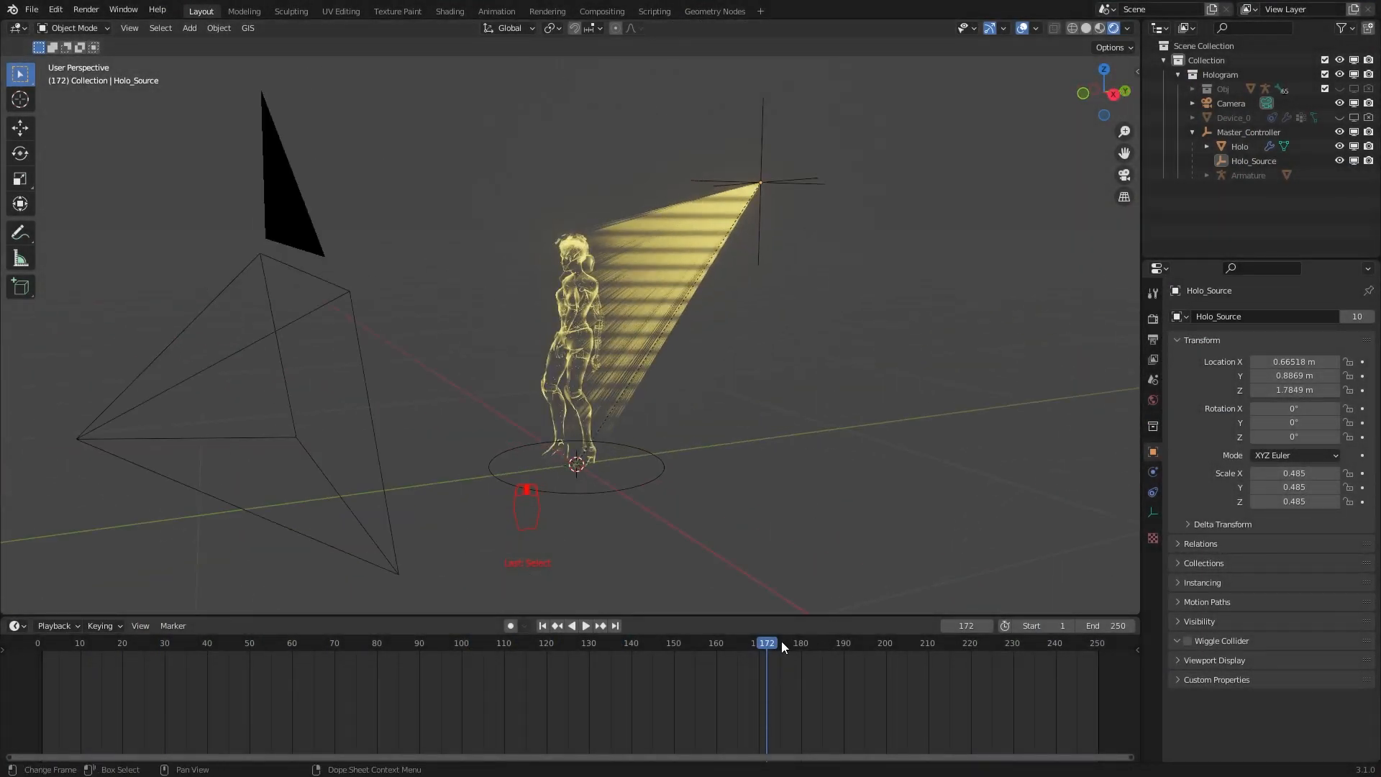